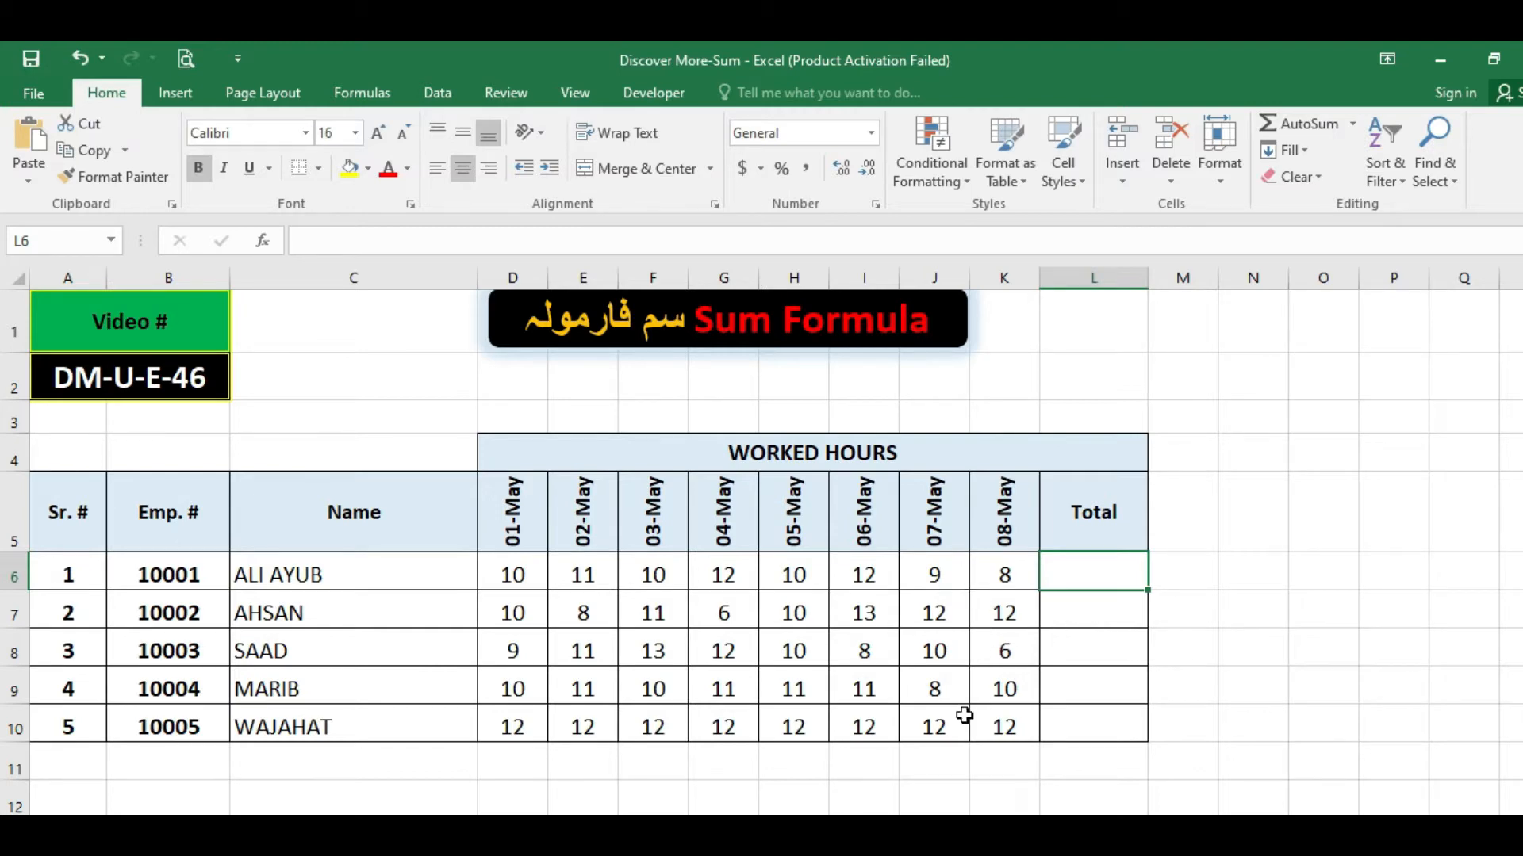
# Step: Add the first employee's 01-May to 03-May hours in L6 with =D6+E6+F6, and select the added cells
pyautogui.write('=')
pyautogui.click(524, 586)
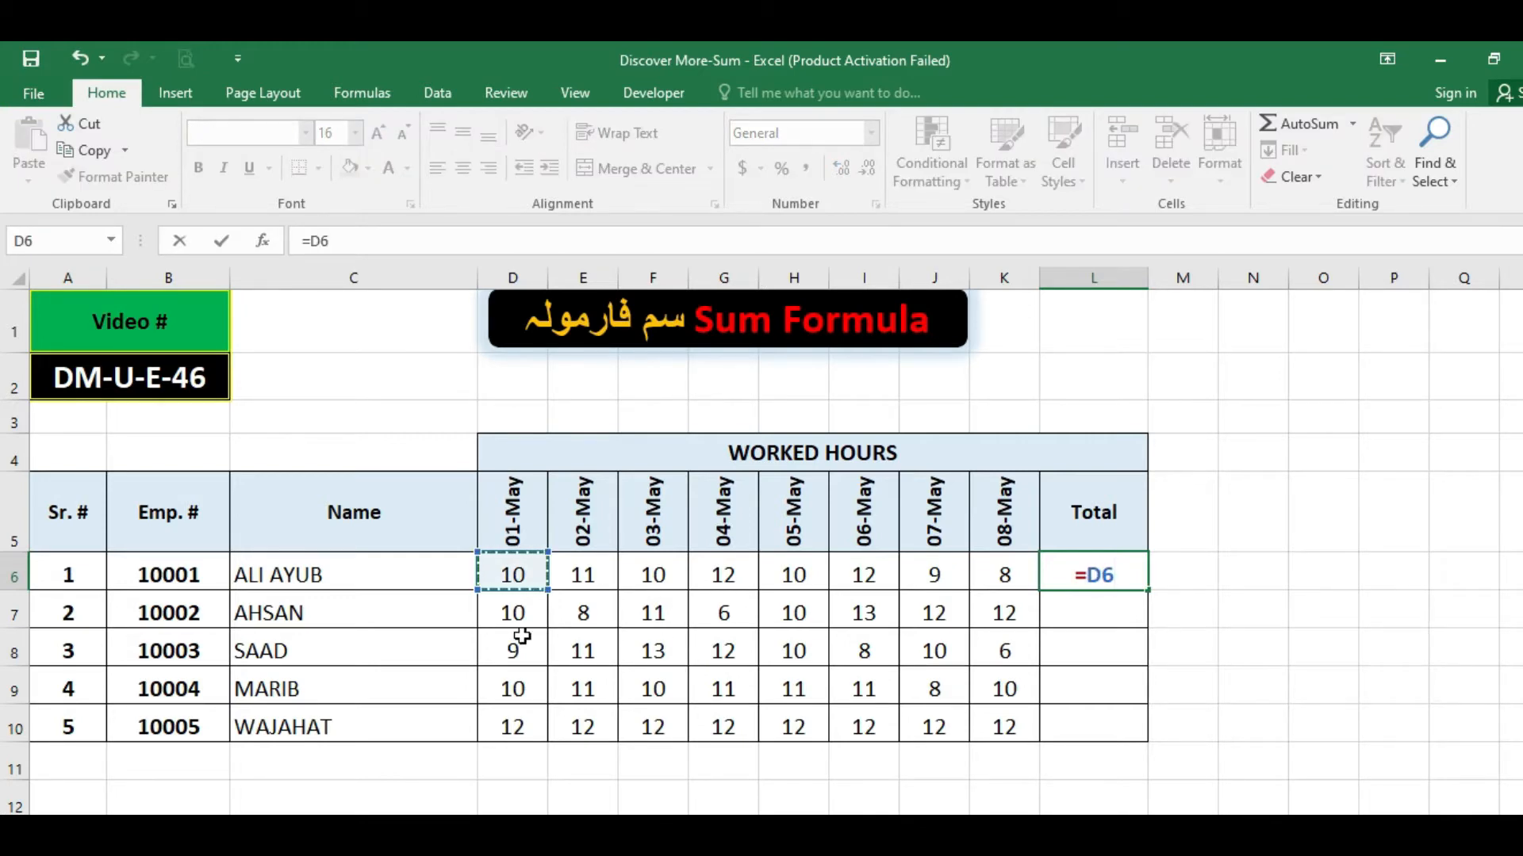
pyautogui.write('+')
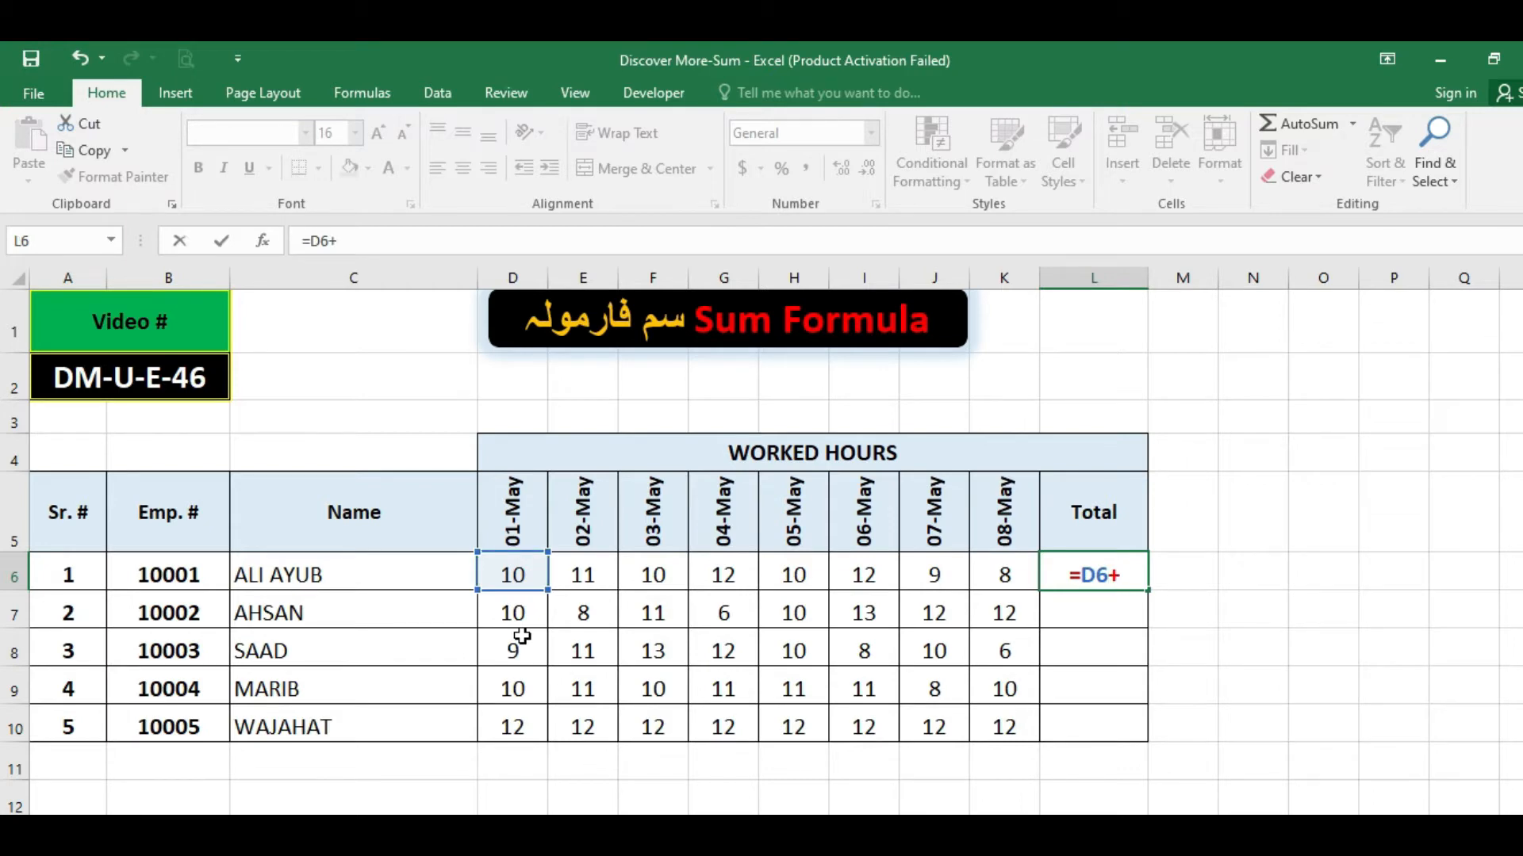
pyautogui.click(589, 577)
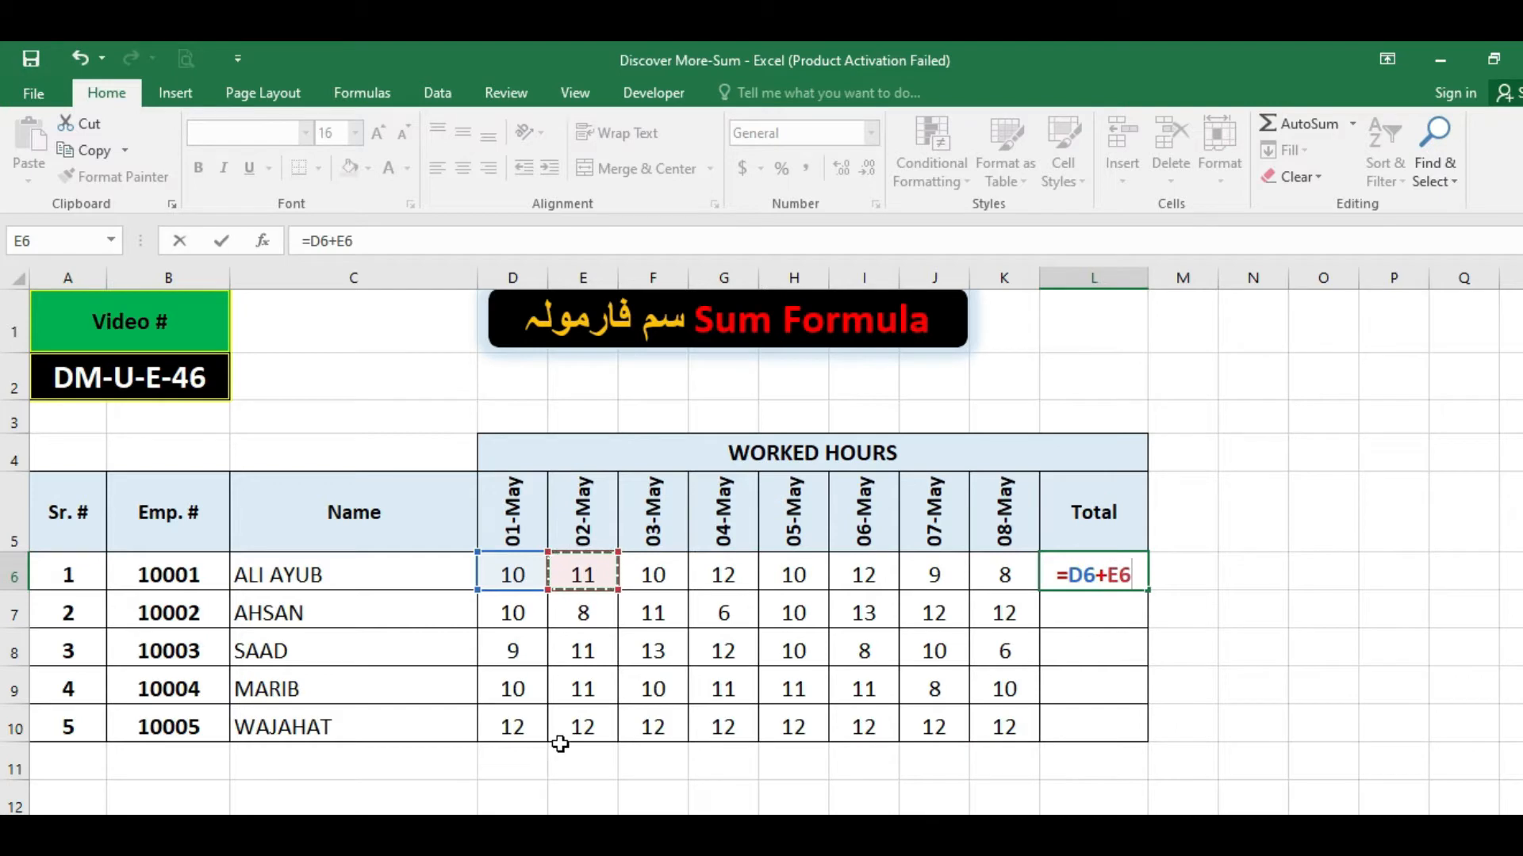
pyautogui.write('+')
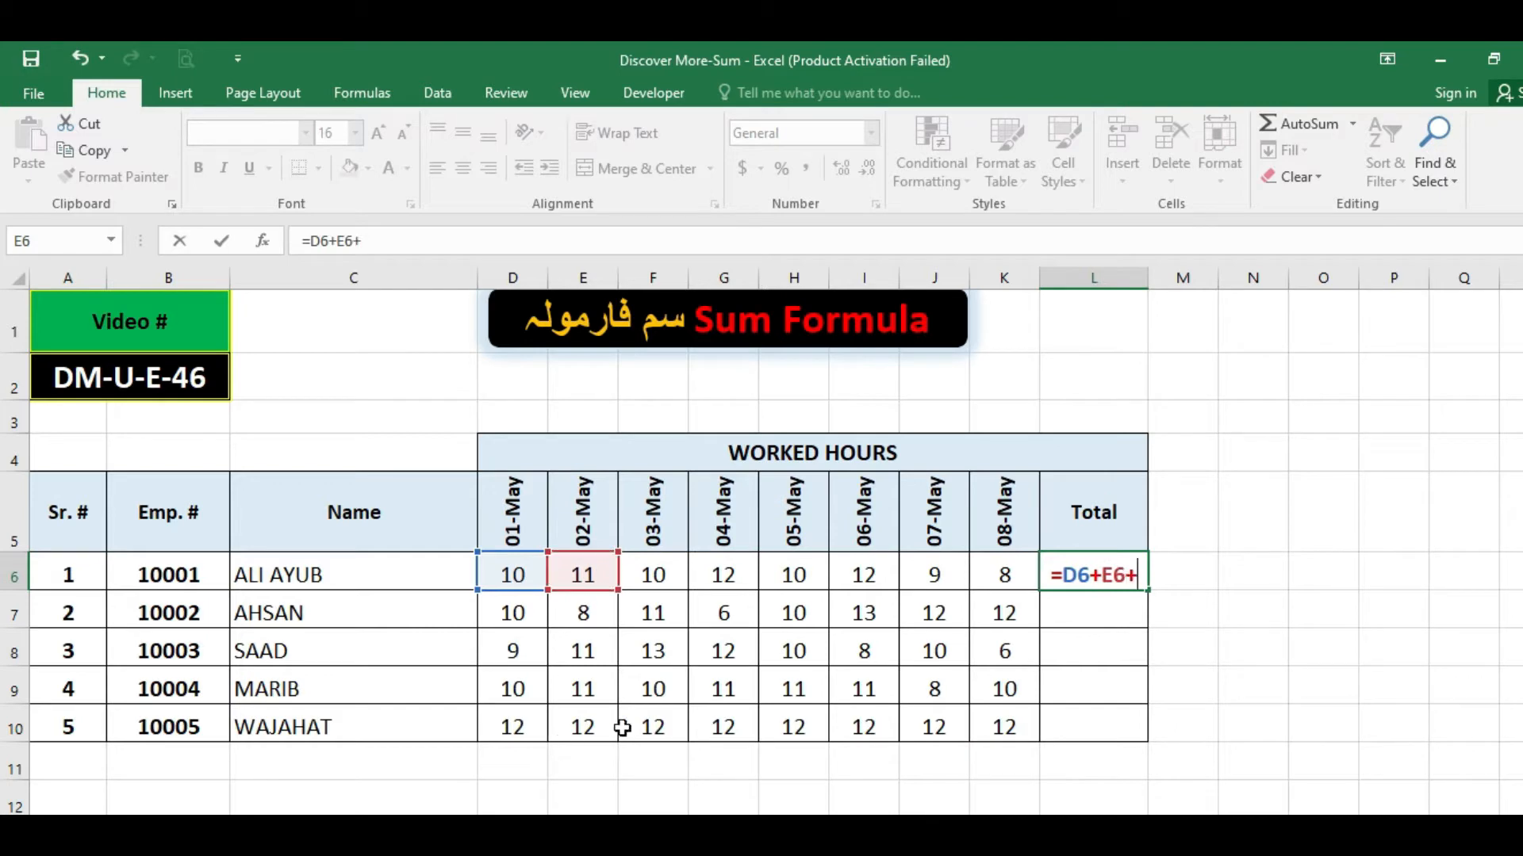
pyautogui.click(656, 576)
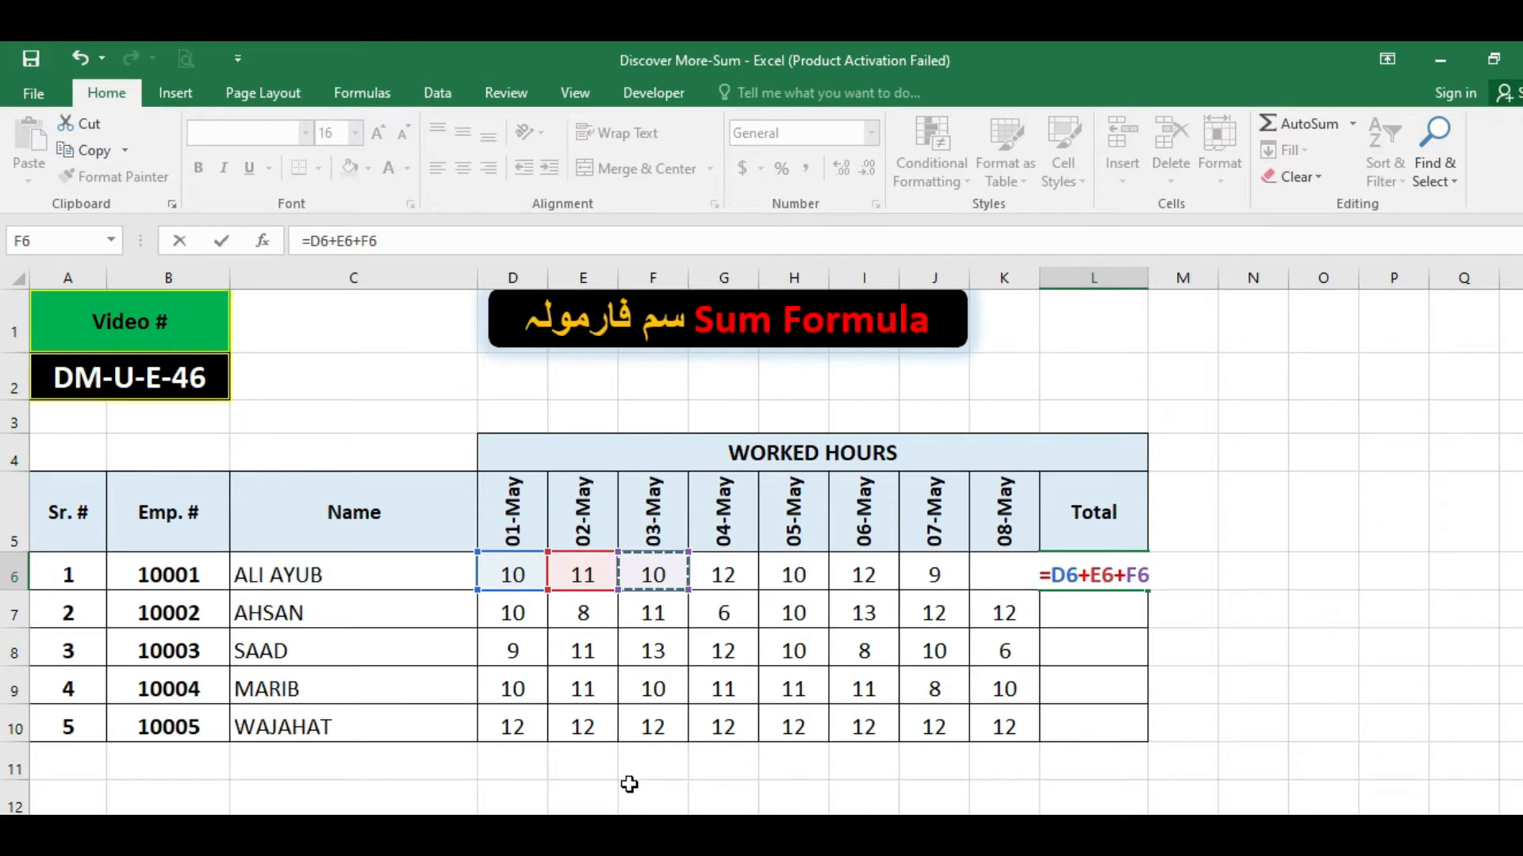
pyautogui.press('Return')
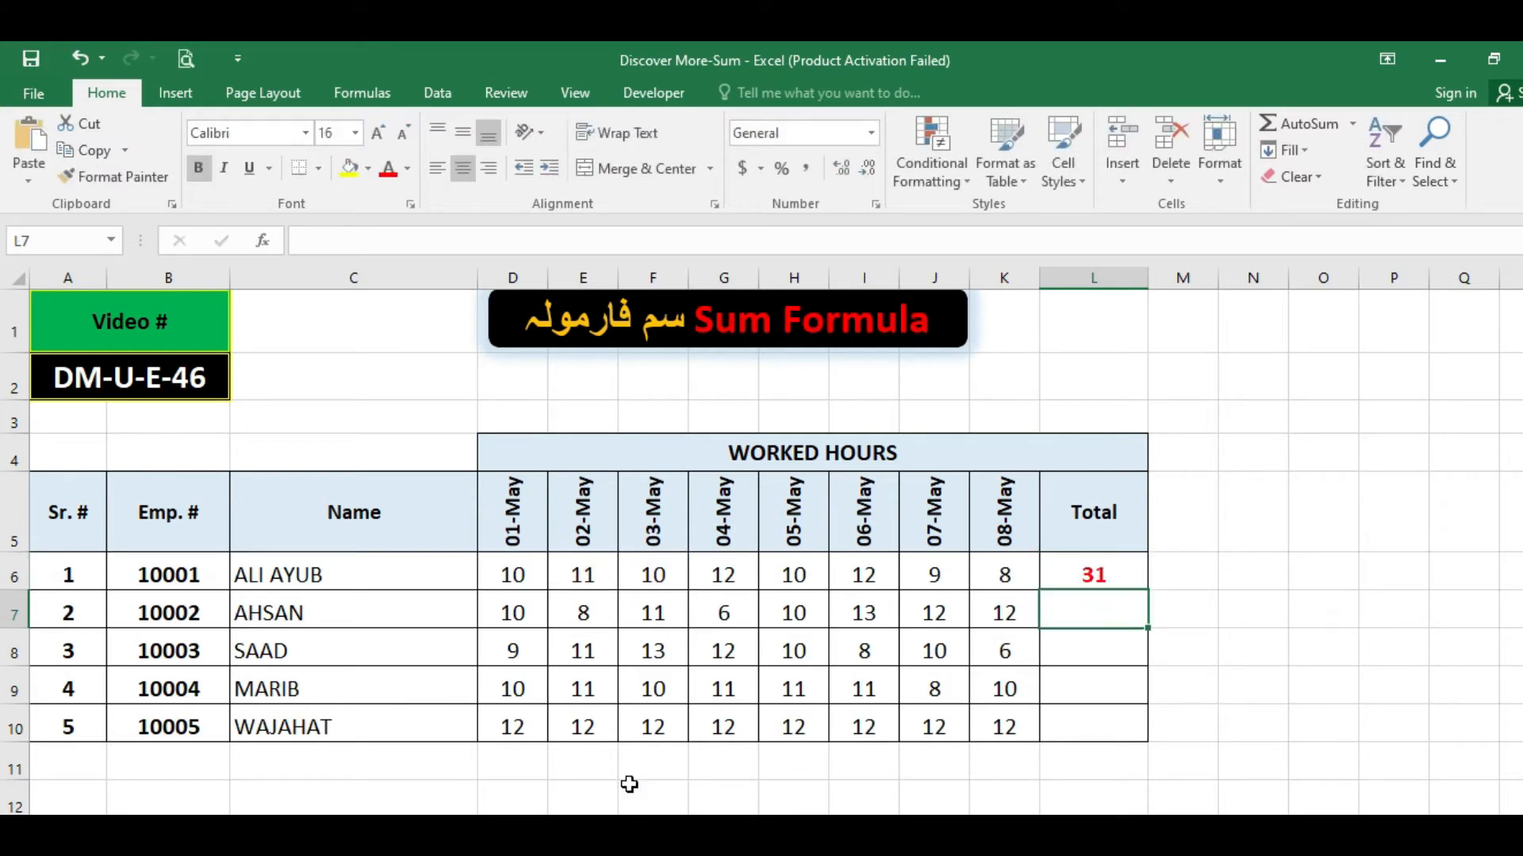
pyautogui.press('Up')
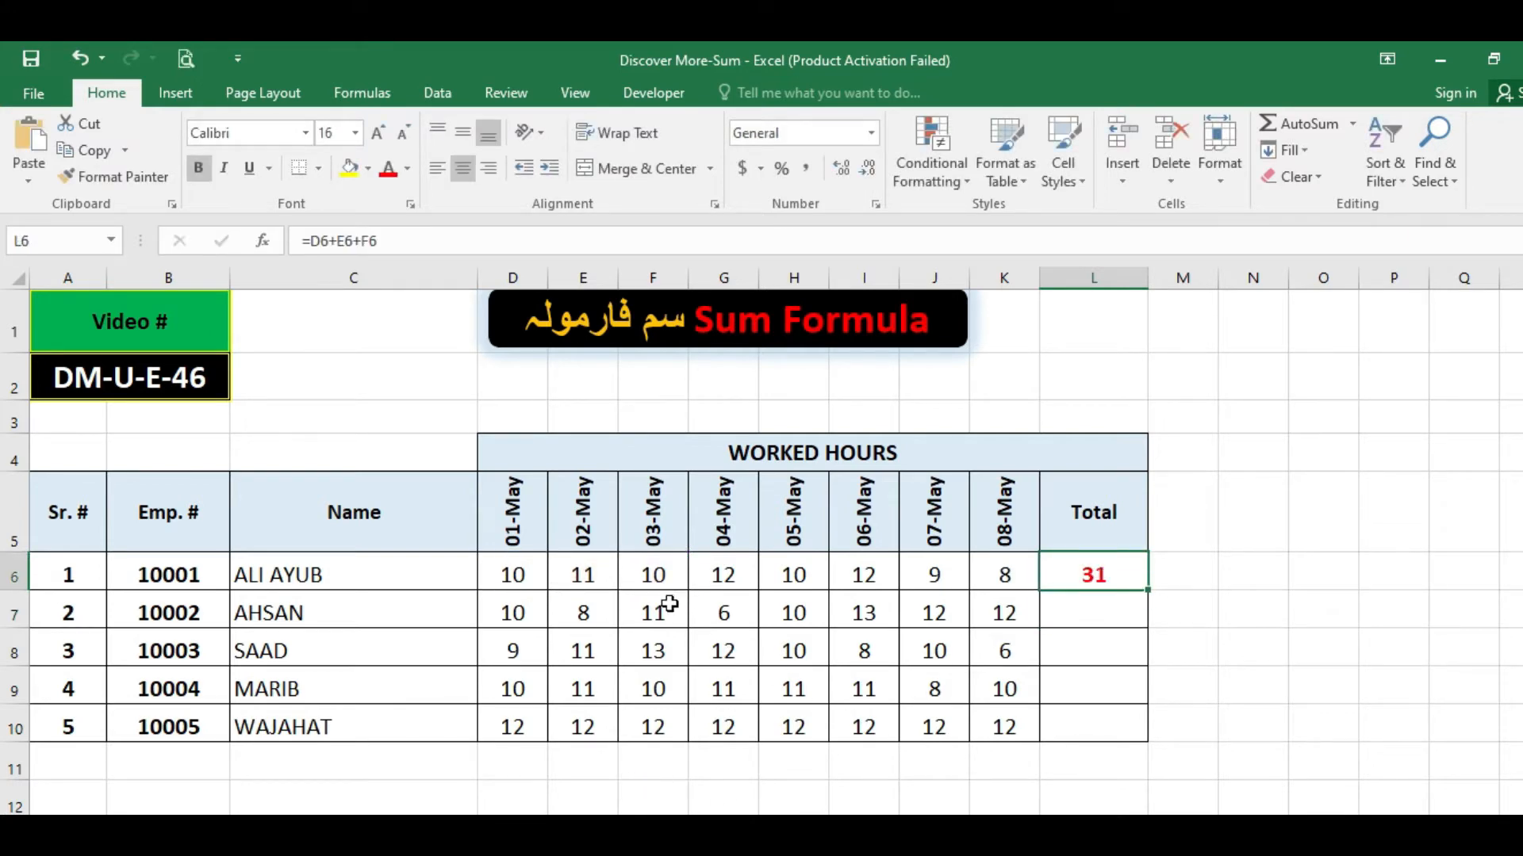
pyautogui.click(525, 577)
pyautogui.moveTo(525, 576); pyautogui.dragTo(645, 576)
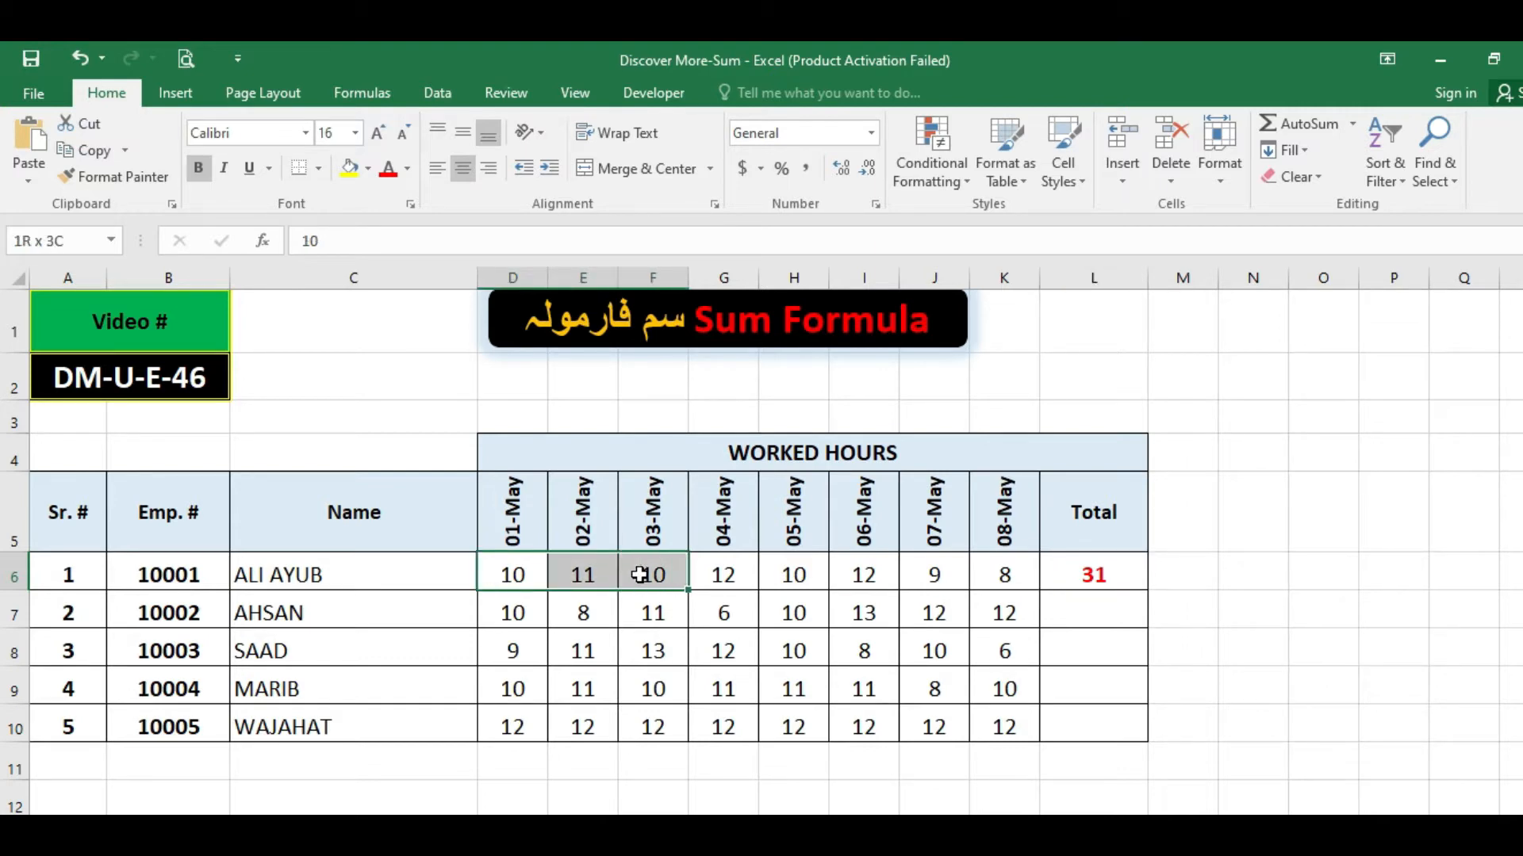
# Step: Replace the formula in L6 with =D6+F6+I6 to add non-adjacent days, and select the three added cells
pyautogui.click(1063, 579)
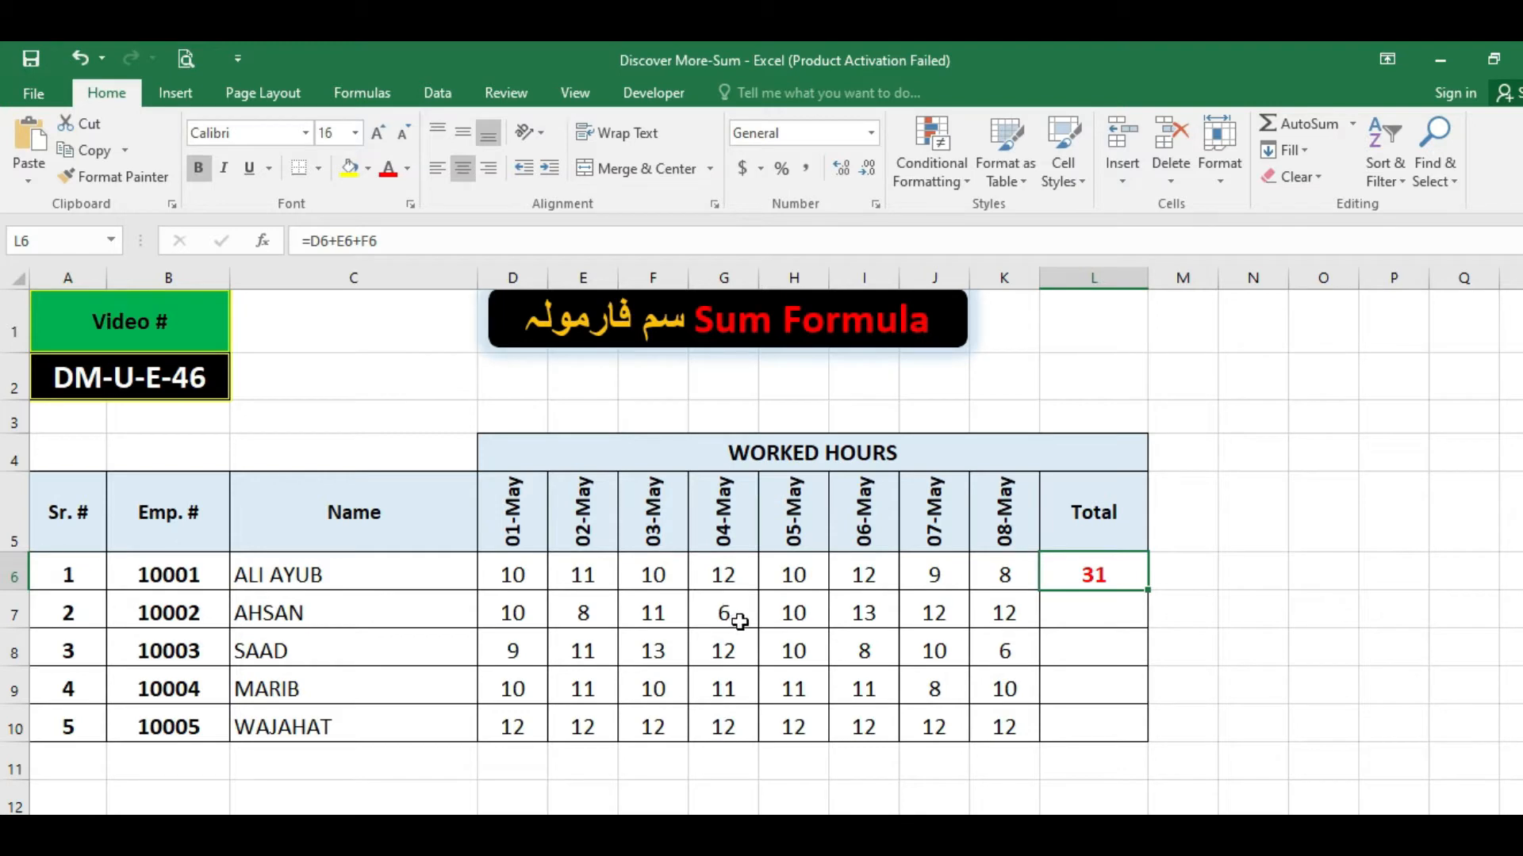
pyautogui.write('=')
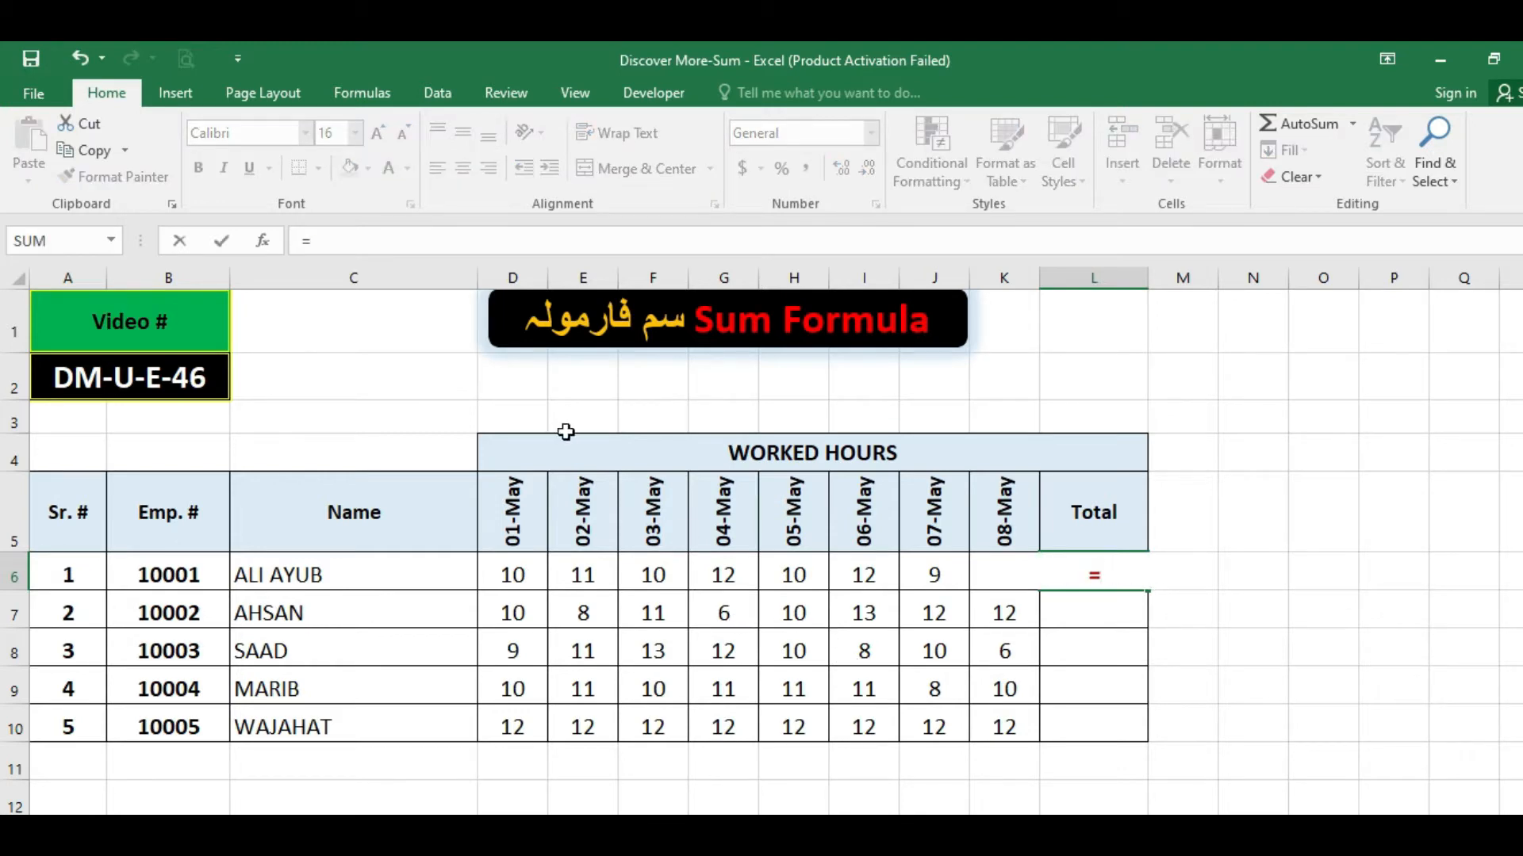
pyautogui.click(511, 565)
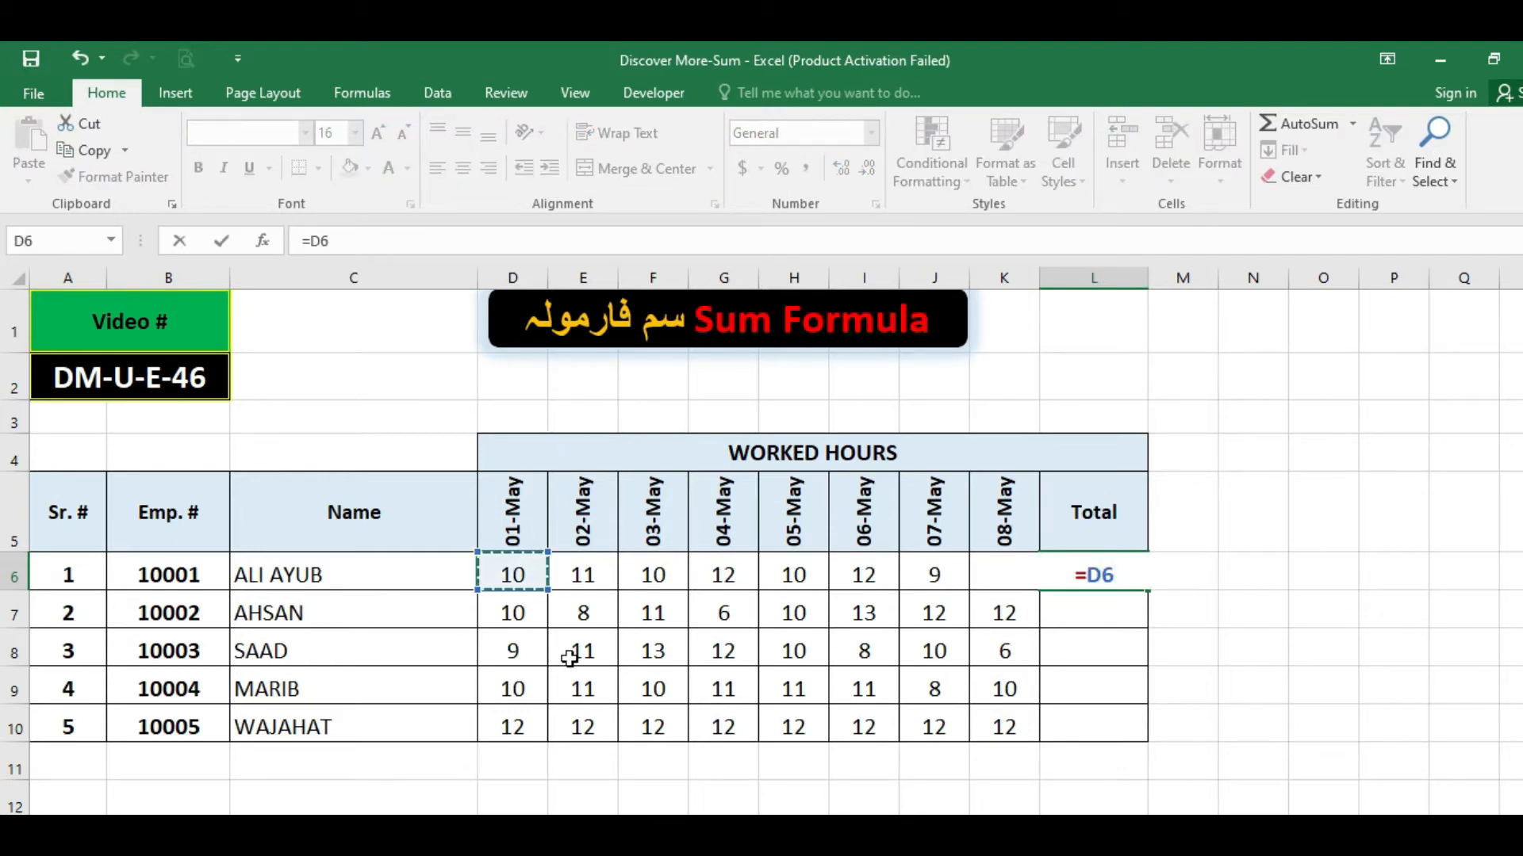
pyautogui.write('+')
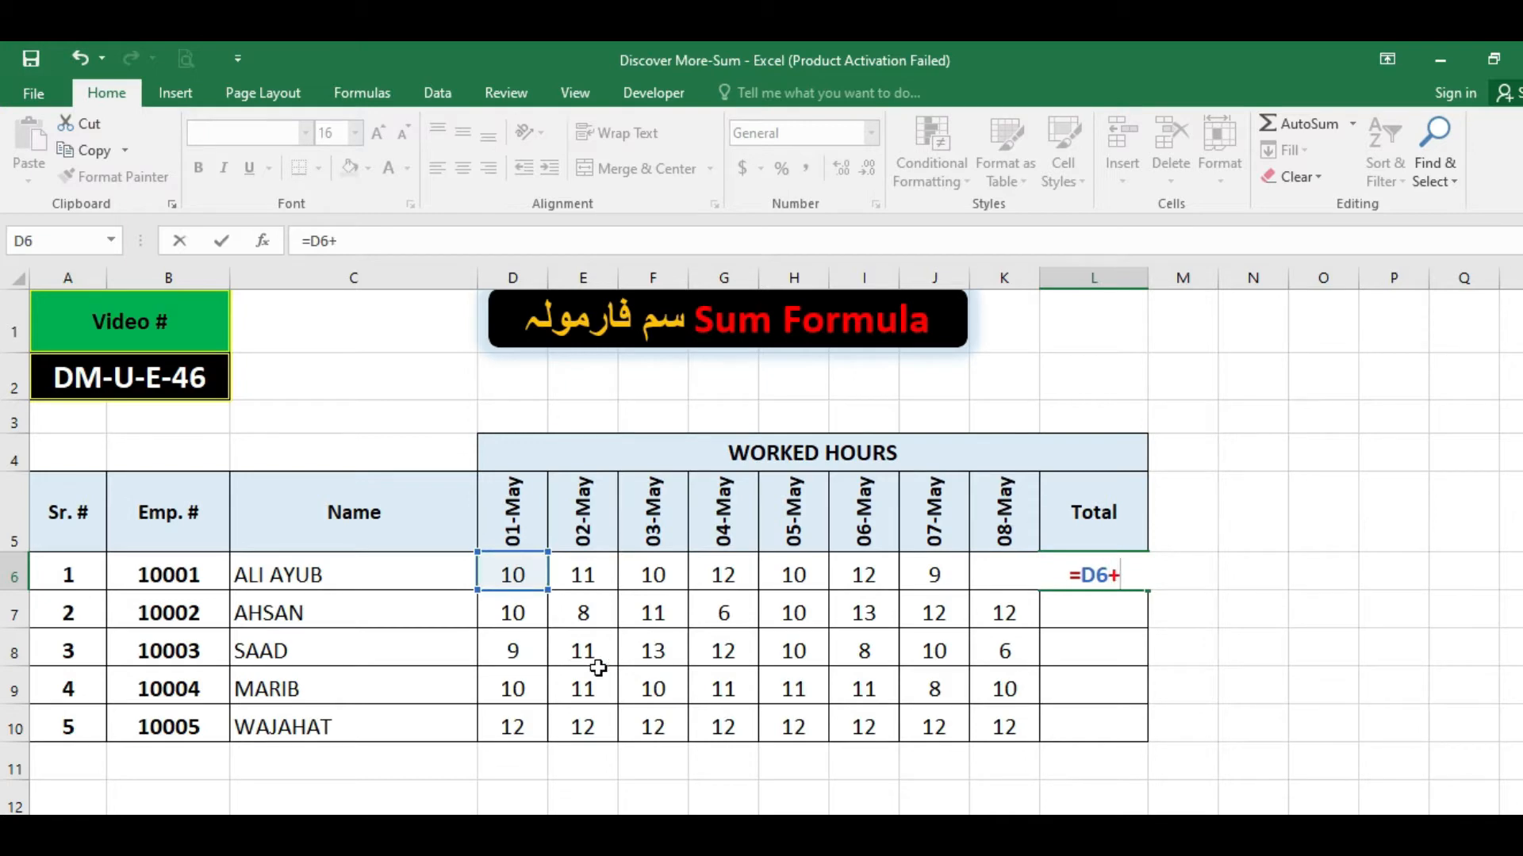
pyautogui.click(658, 573)
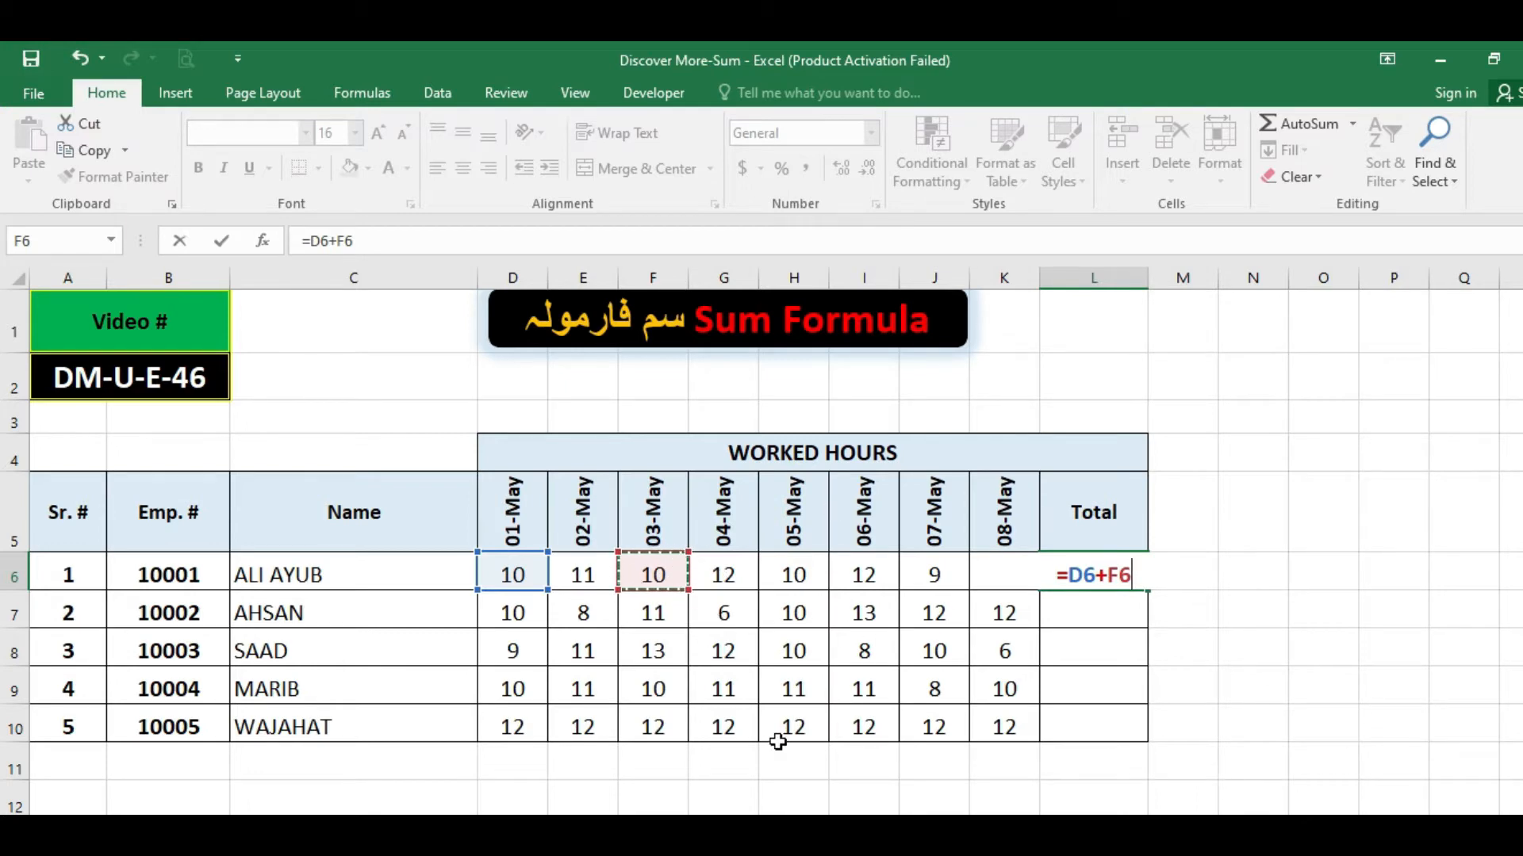
pyautogui.write('+')
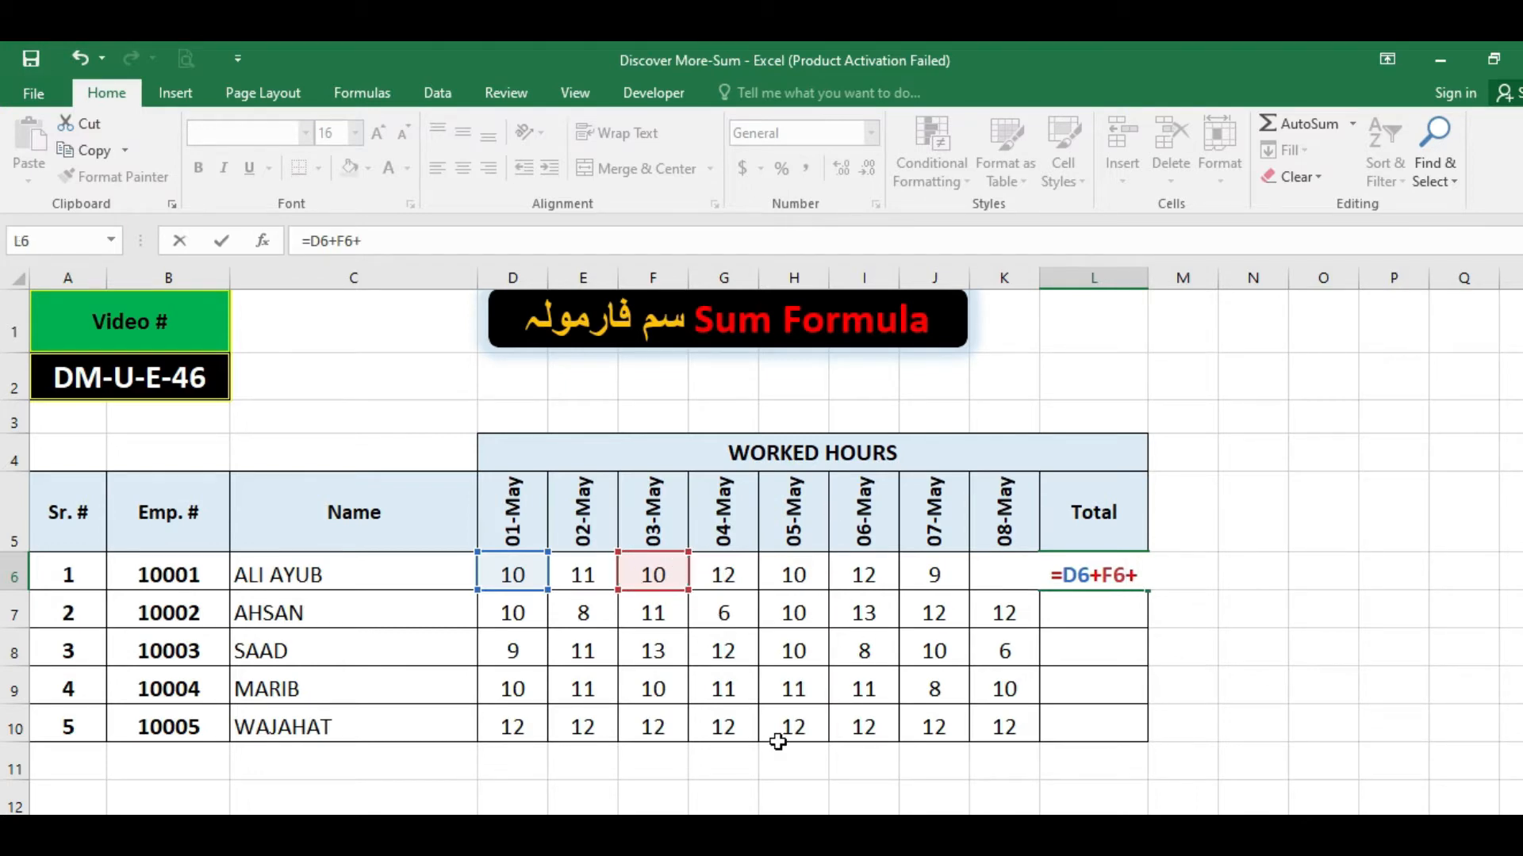
pyautogui.click(872, 580)
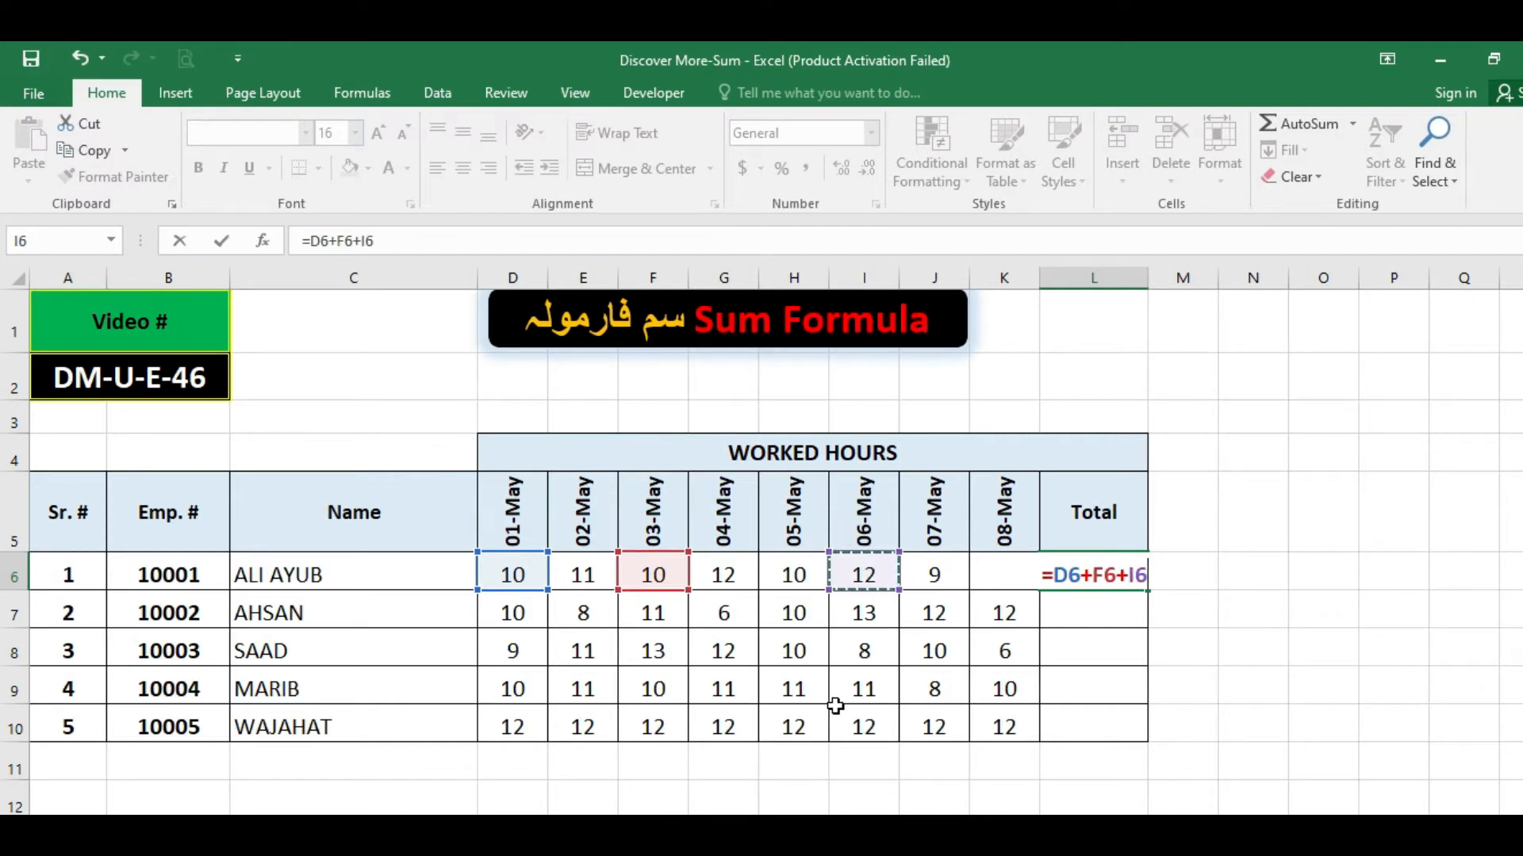
pyautogui.hotkey('ctrl', 'Return')
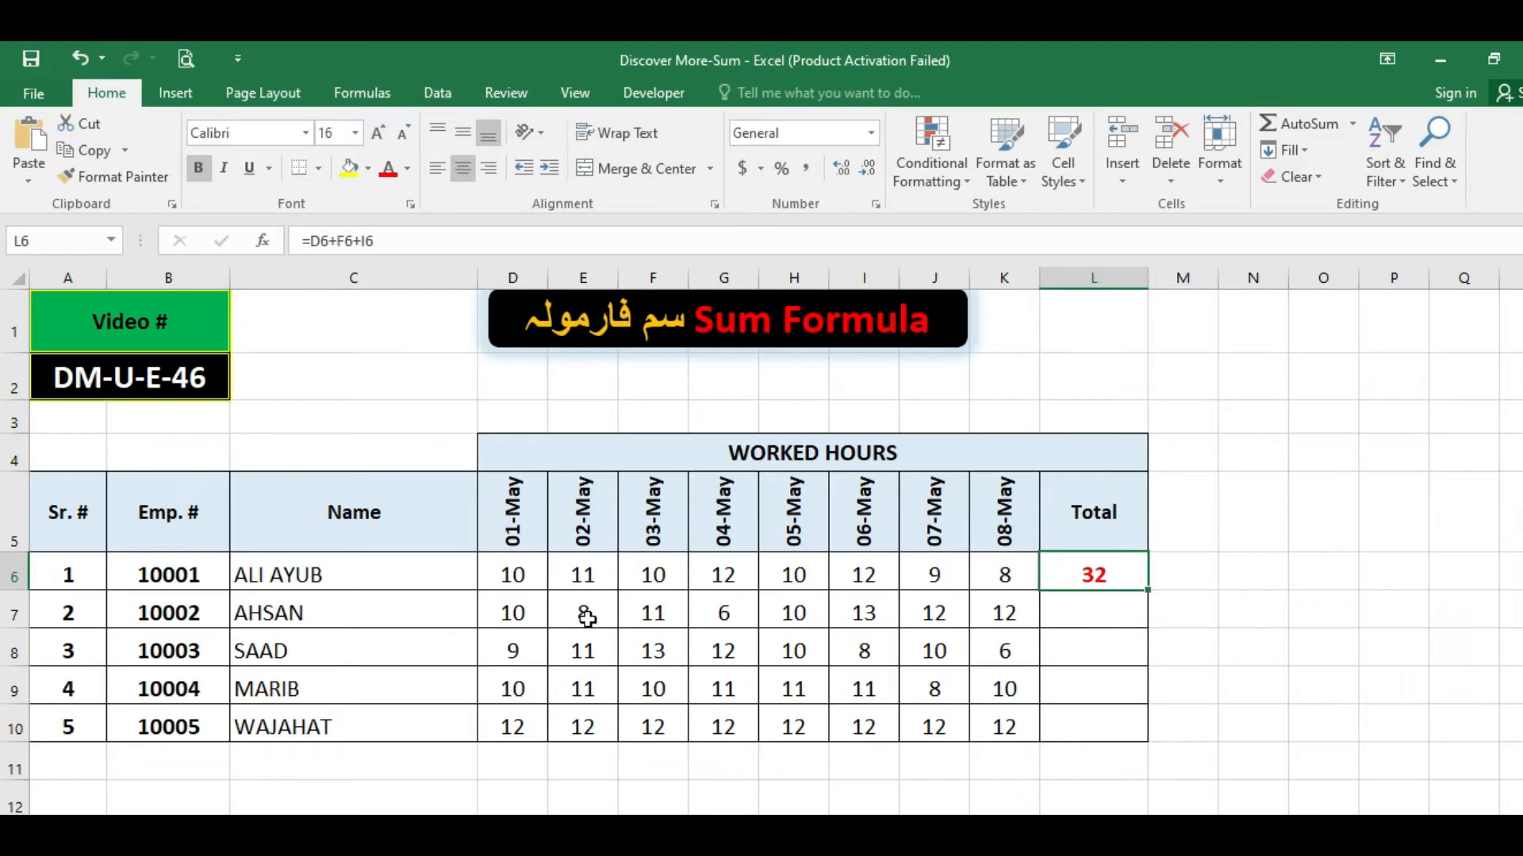
pyautogui.click(520, 578)
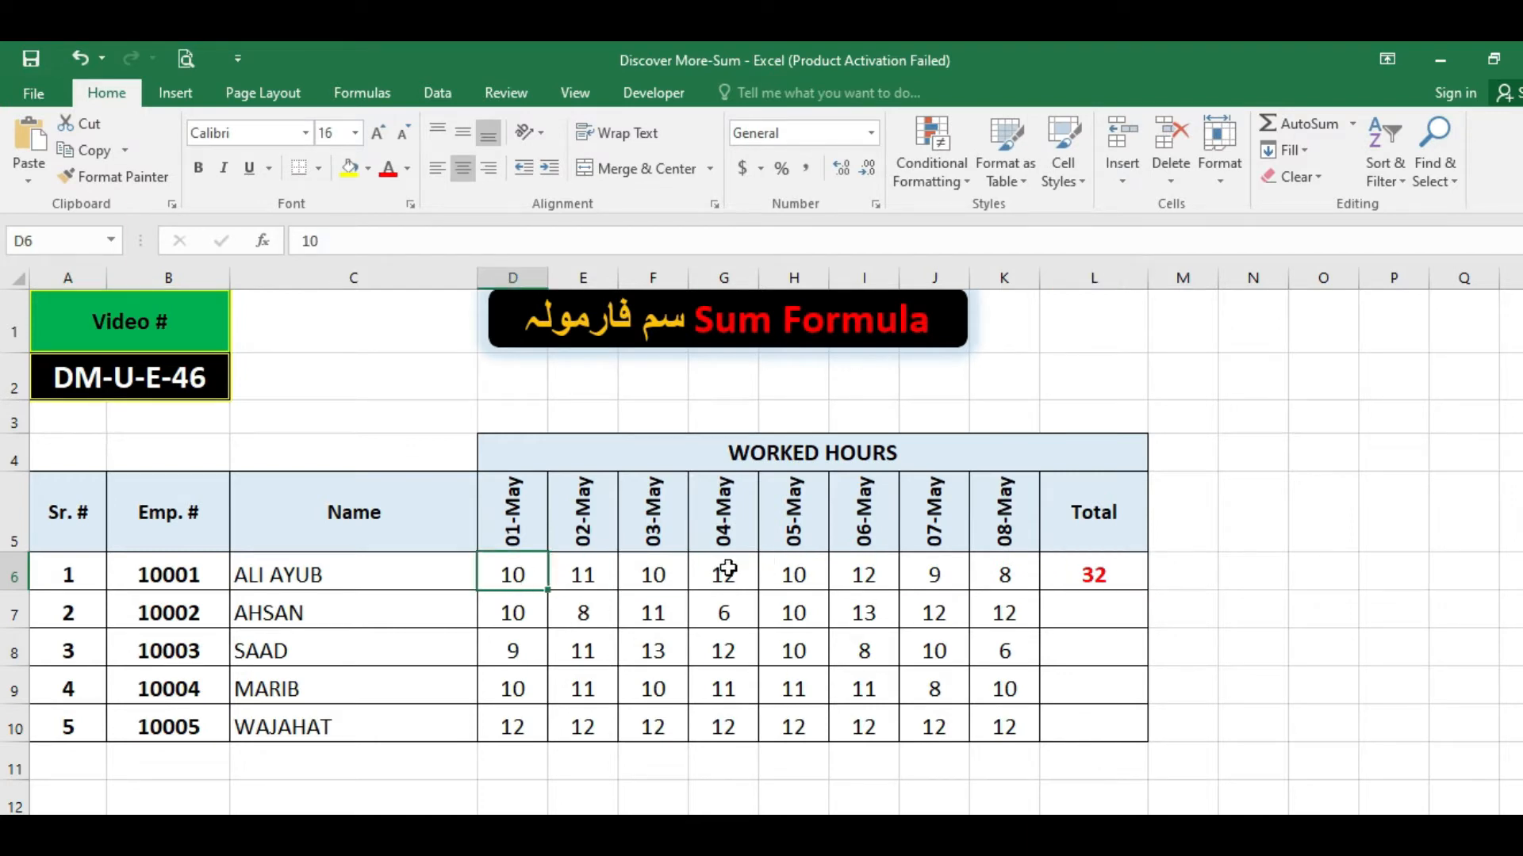
pyautogui.keyDown('ctrl'); pyautogui.click(658, 573); pyautogui.keyUp('ctrl')
pyautogui.keyDown('ctrl'); pyautogui.click(851, 576); pyautogui.keyUp('ctrl')
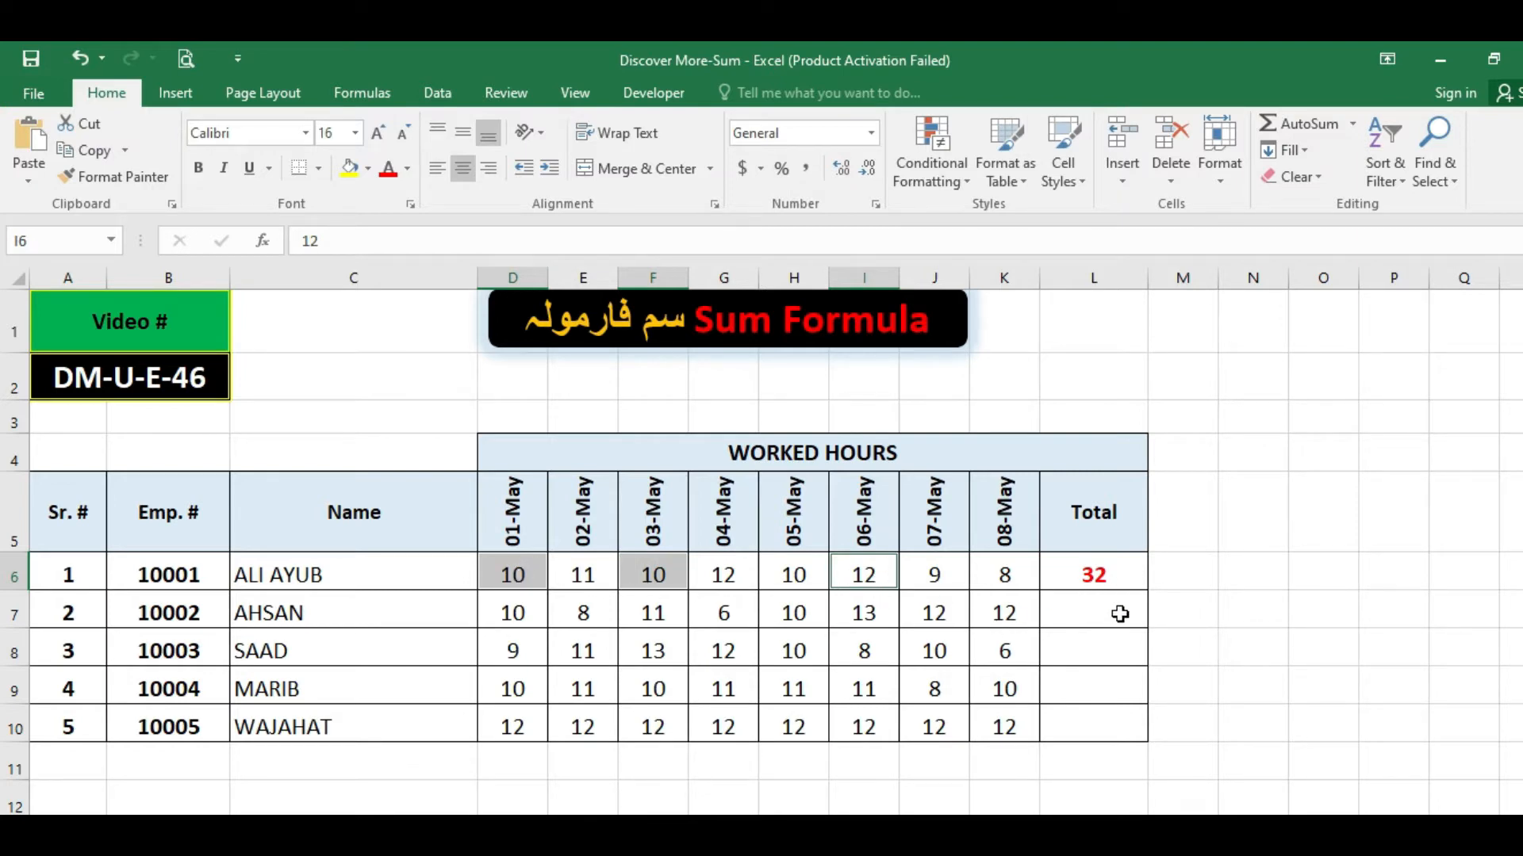
# Step: Replace the formula in L6 with =SUM(D6:K6) to total all of the first employee's worked hours
pyautogui.click(1109, 566)
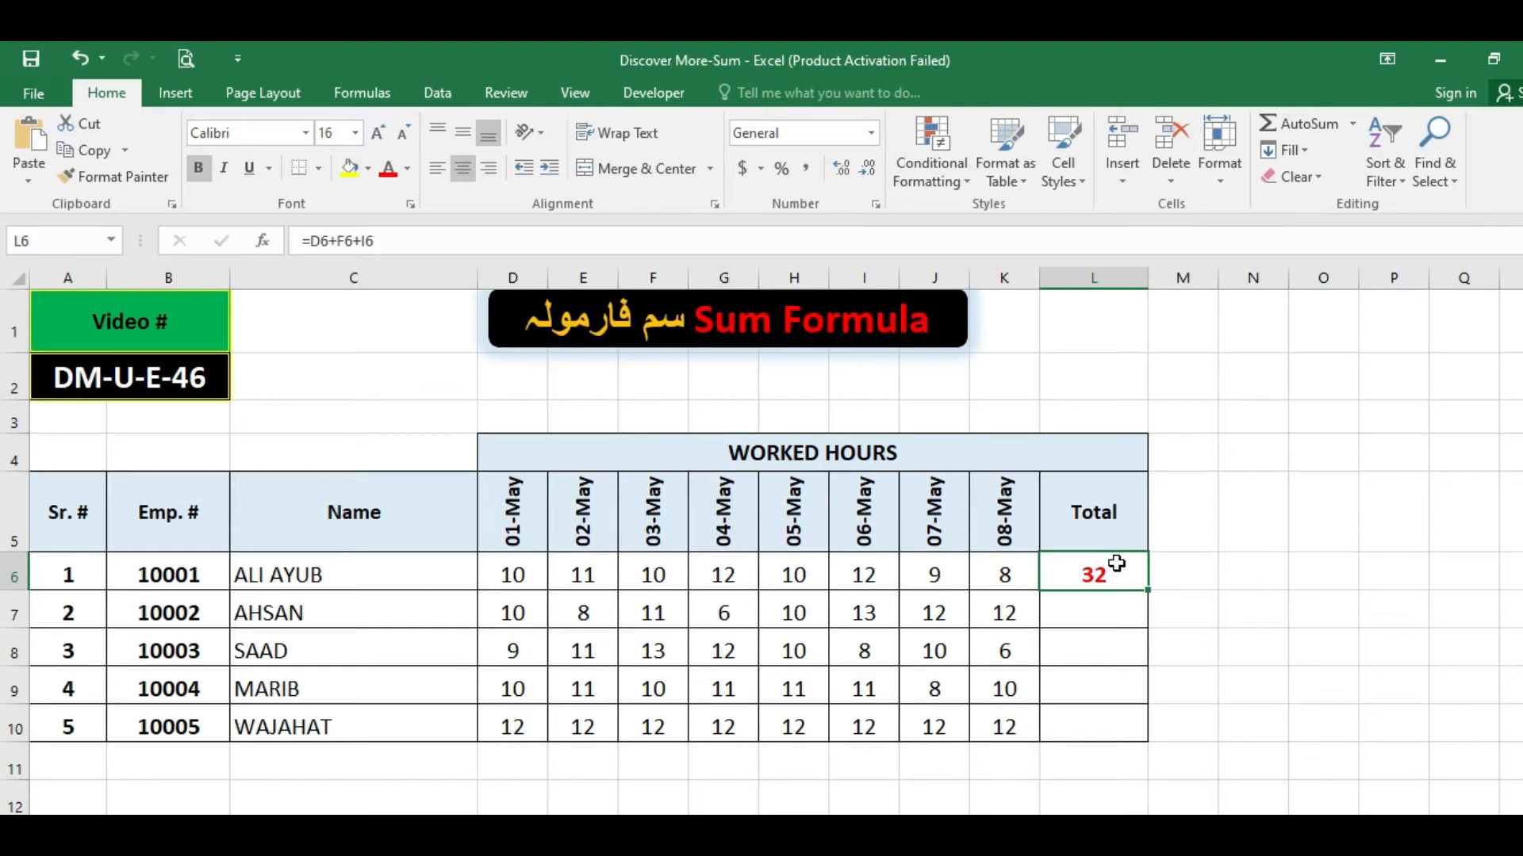
pyautogui.write('=su')
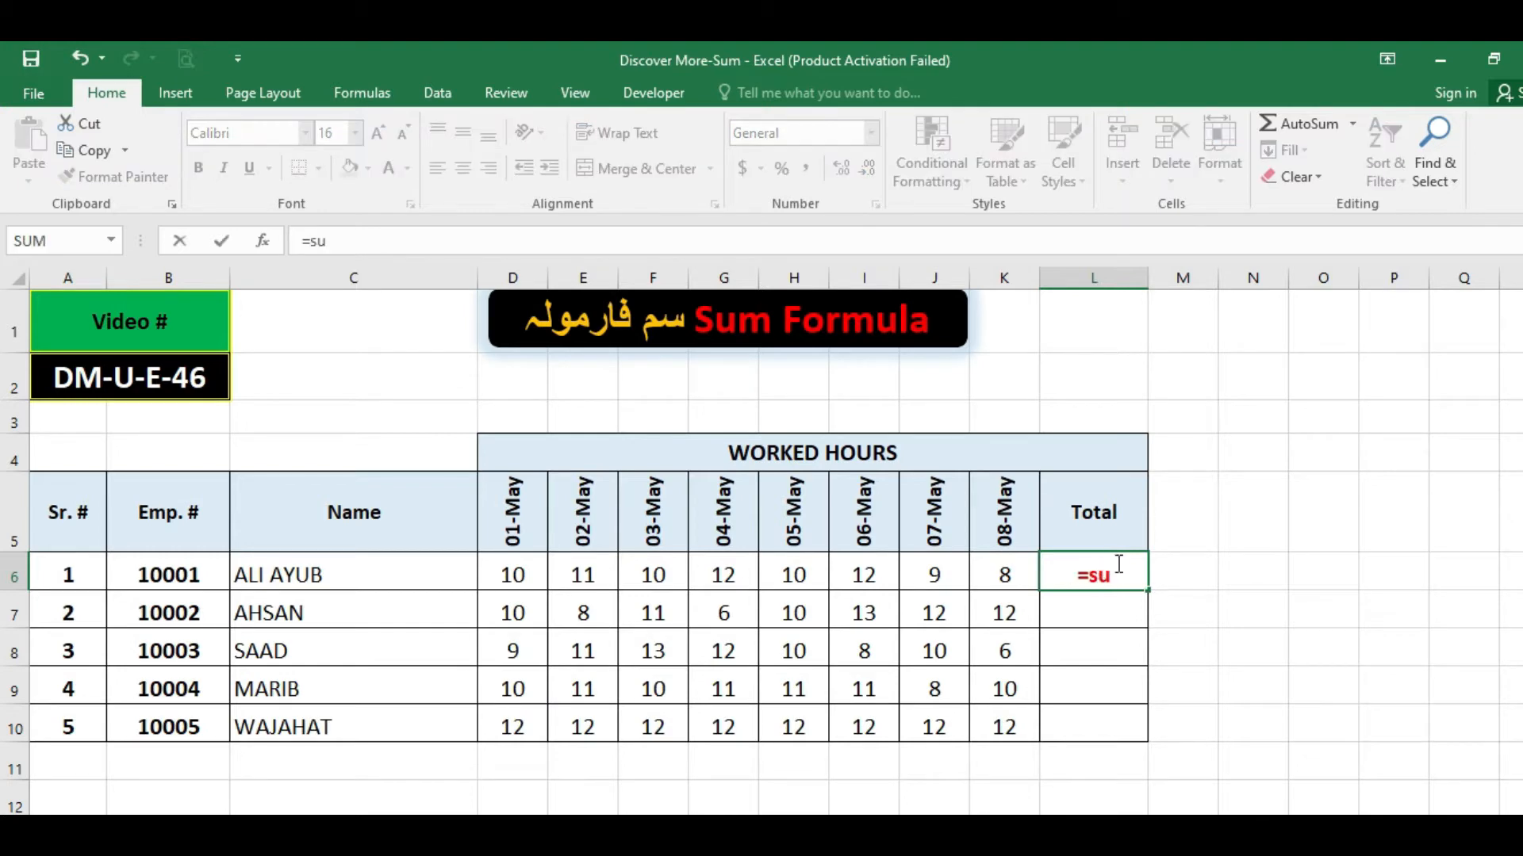
pyautogui.write('m')
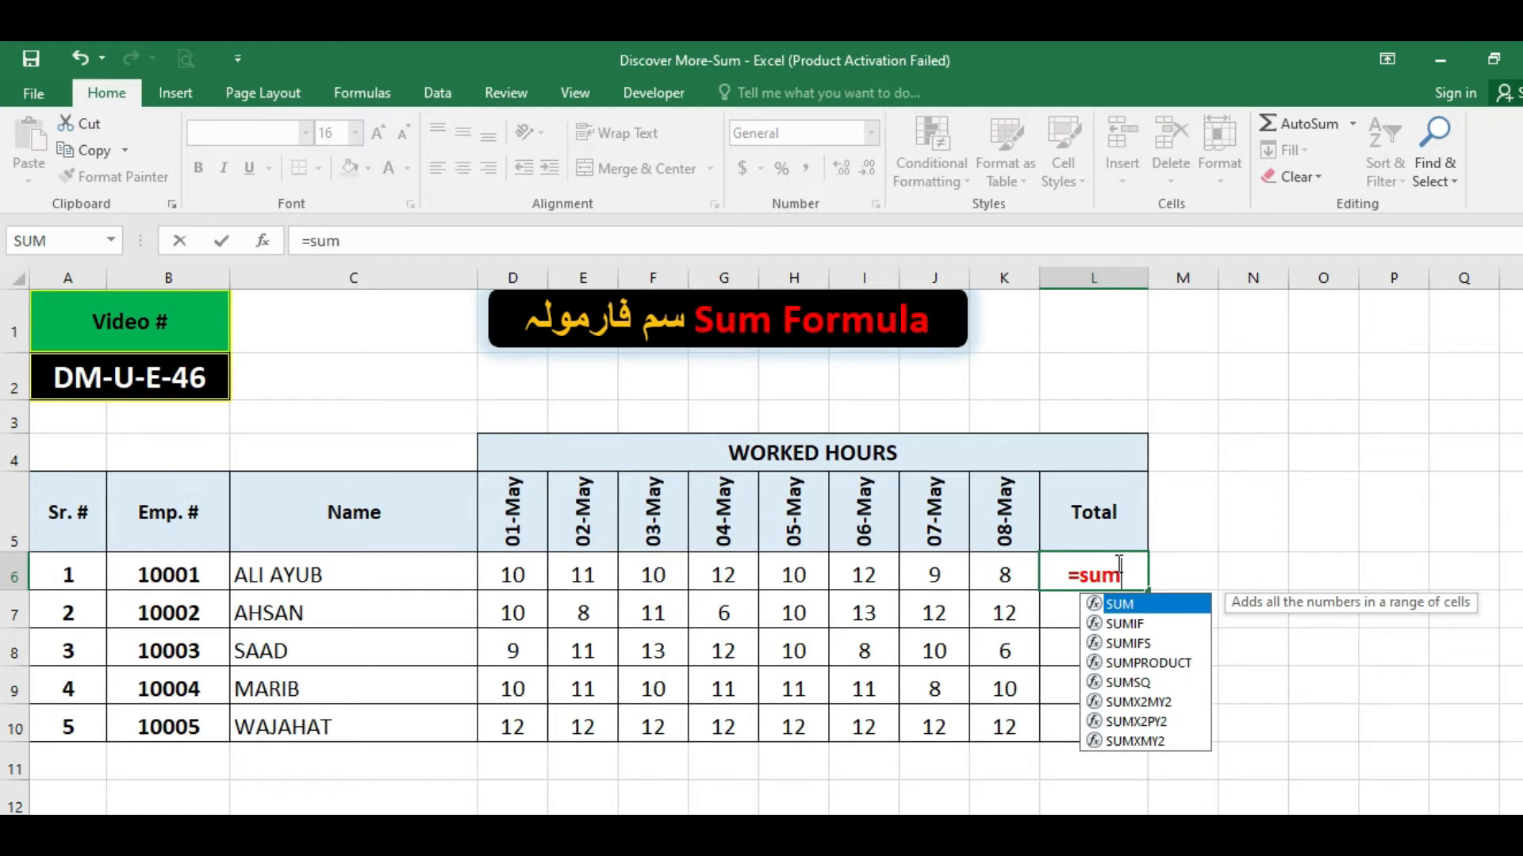
pyautogui.write('(')
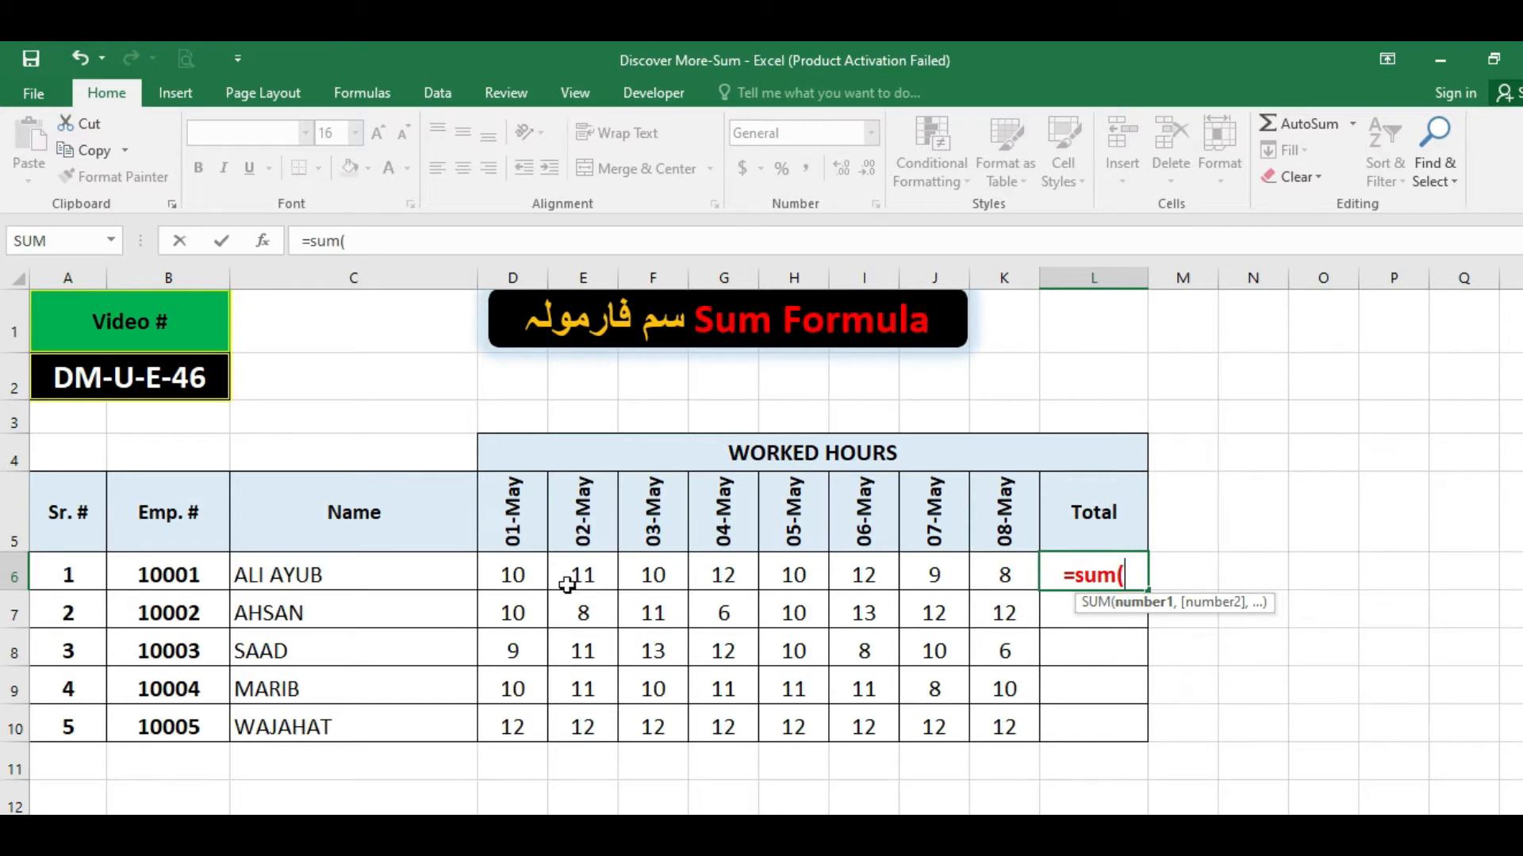
pyautogui.moveTo(512, 577); pyautogui.dragTo(980, 579)
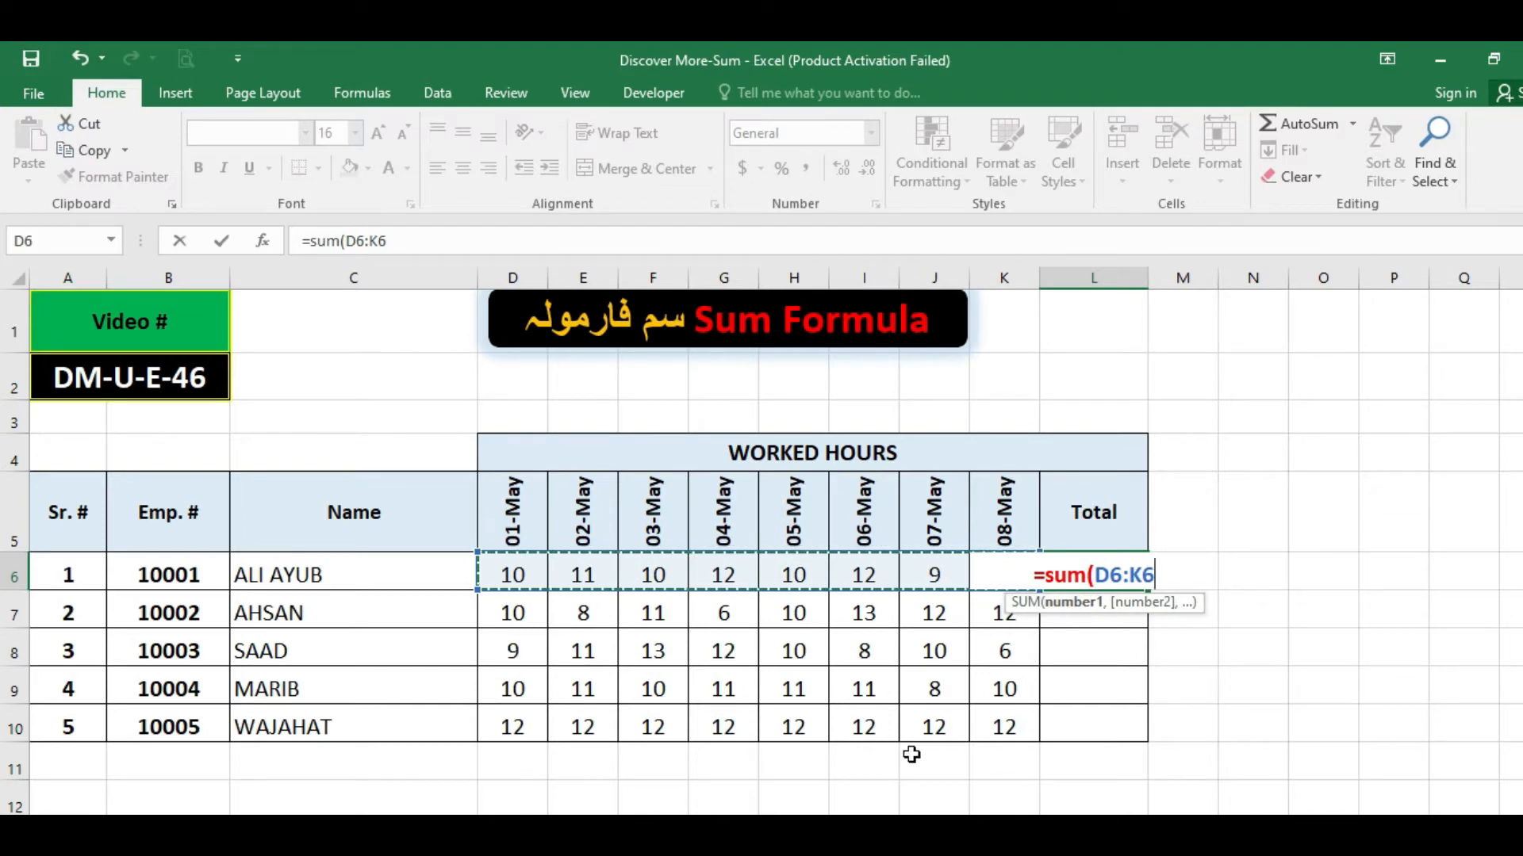
pyautogui.write(')')
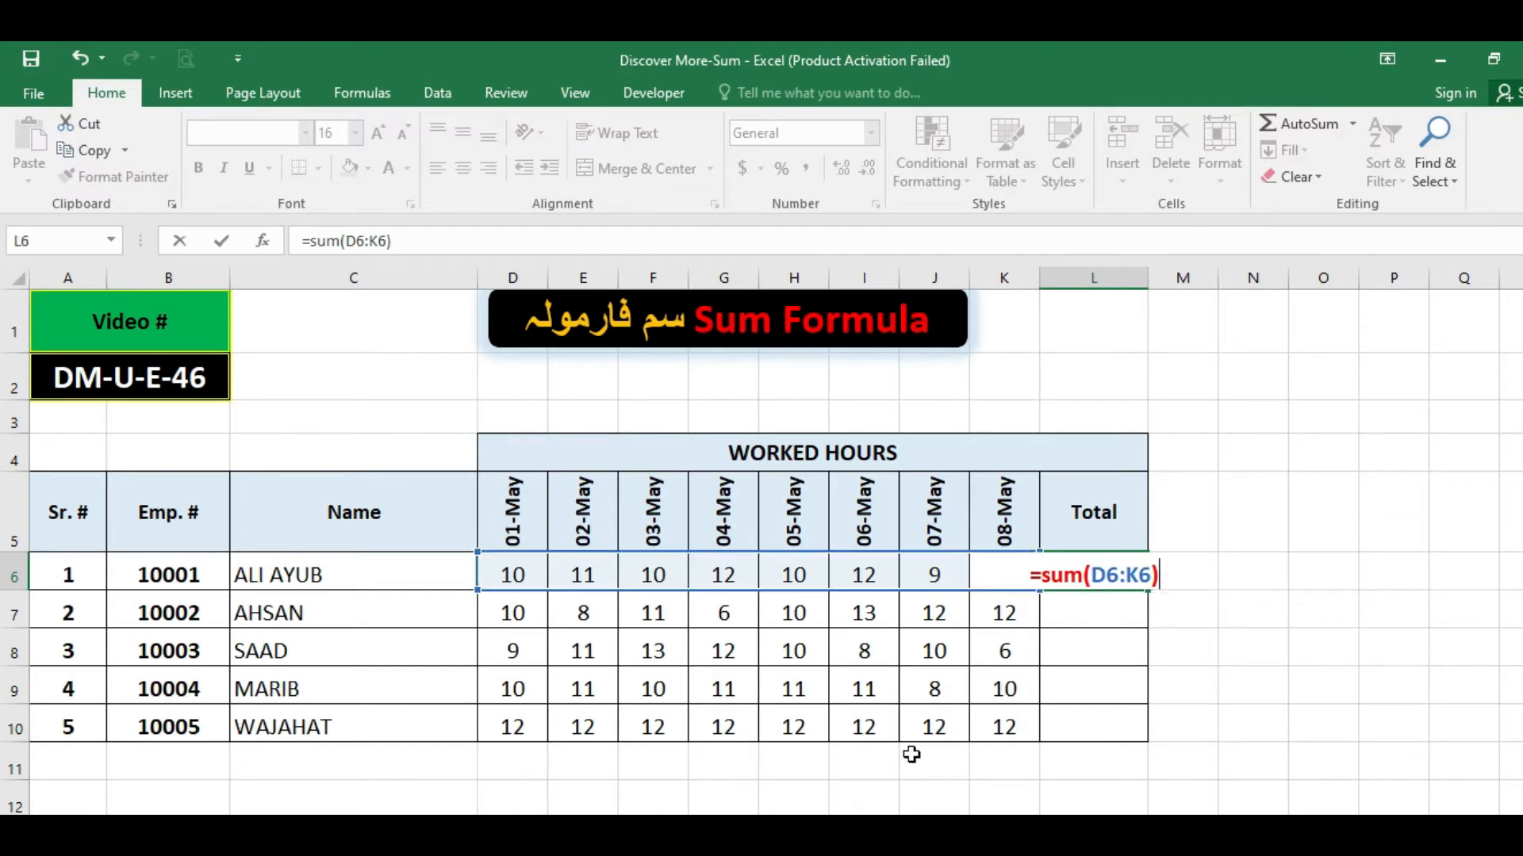
pyautogui.press('Return')
pyautogui.press('Up')
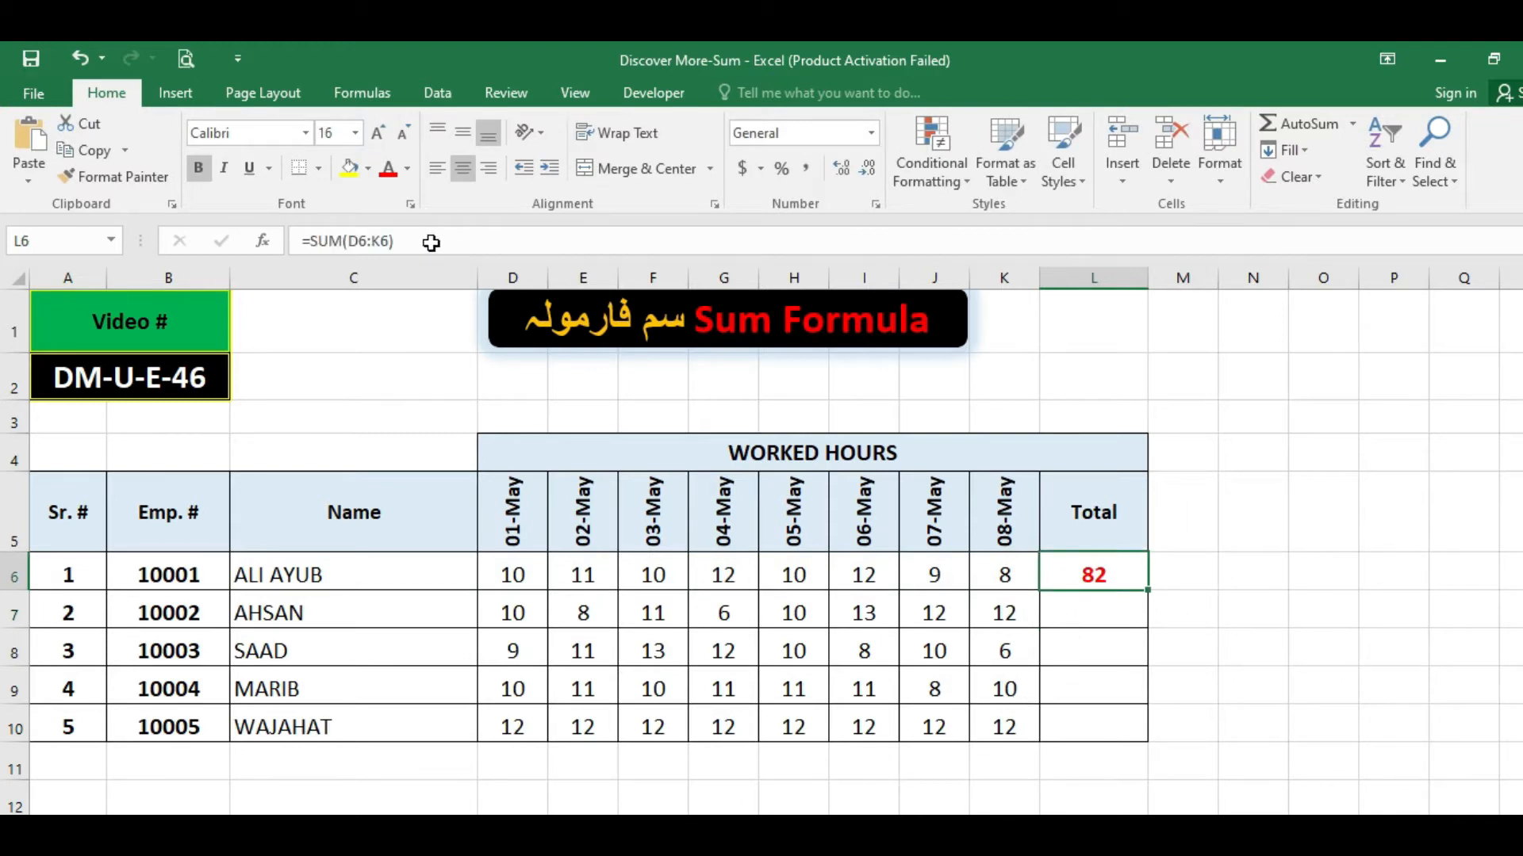
# Step: Review the SUM formula in L6 and the range D6:K6 that it adds
pyautogui.click(401, 241)
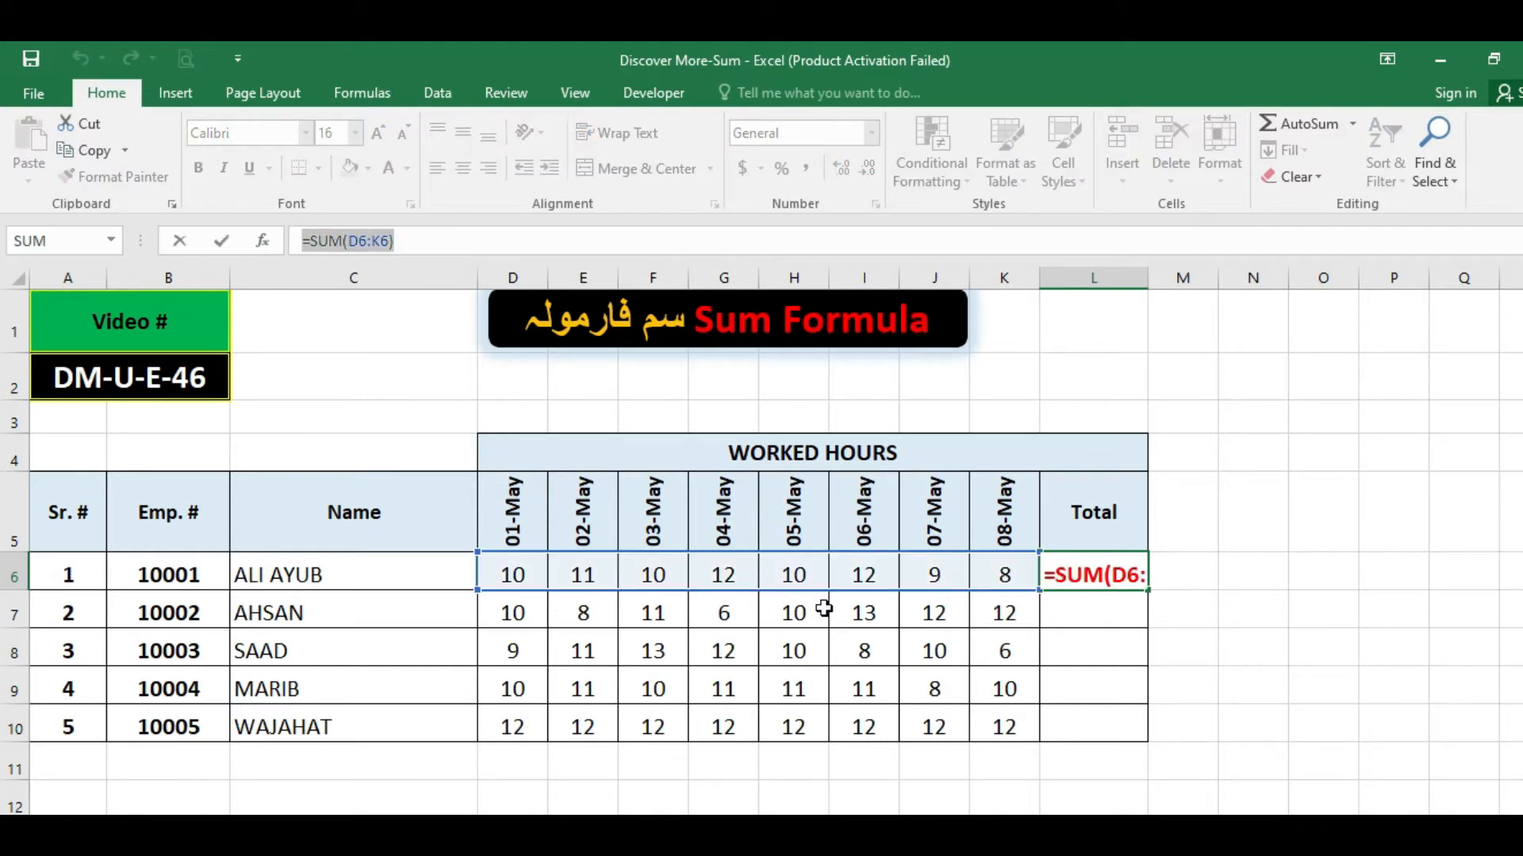
pyautogui.hotkey('ctrl', 'Return')
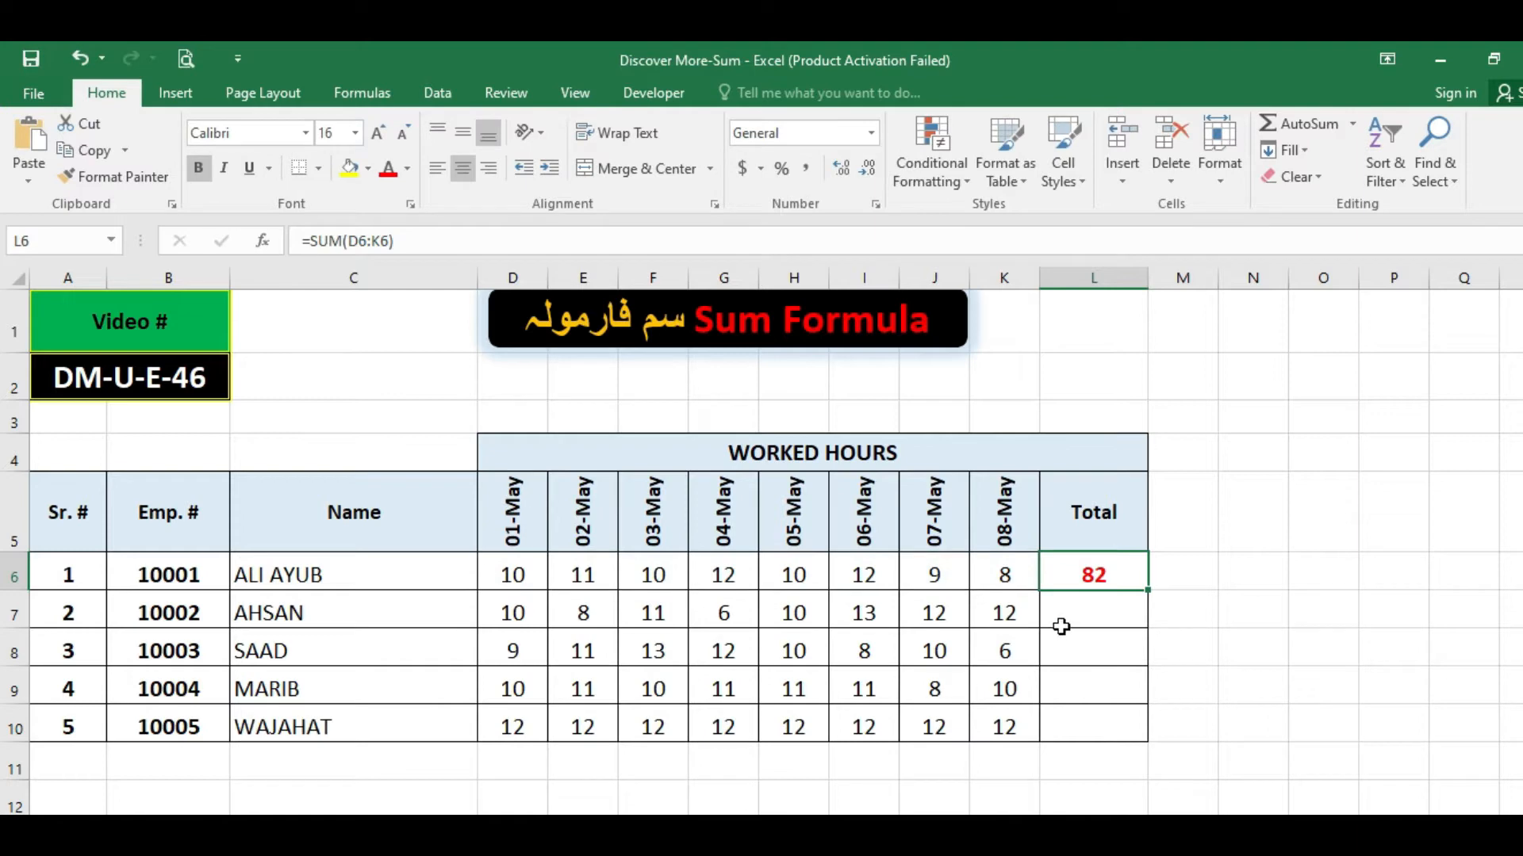
pyautogui.moveTo(510, 573); pyautogui.dragTo(985, 569)
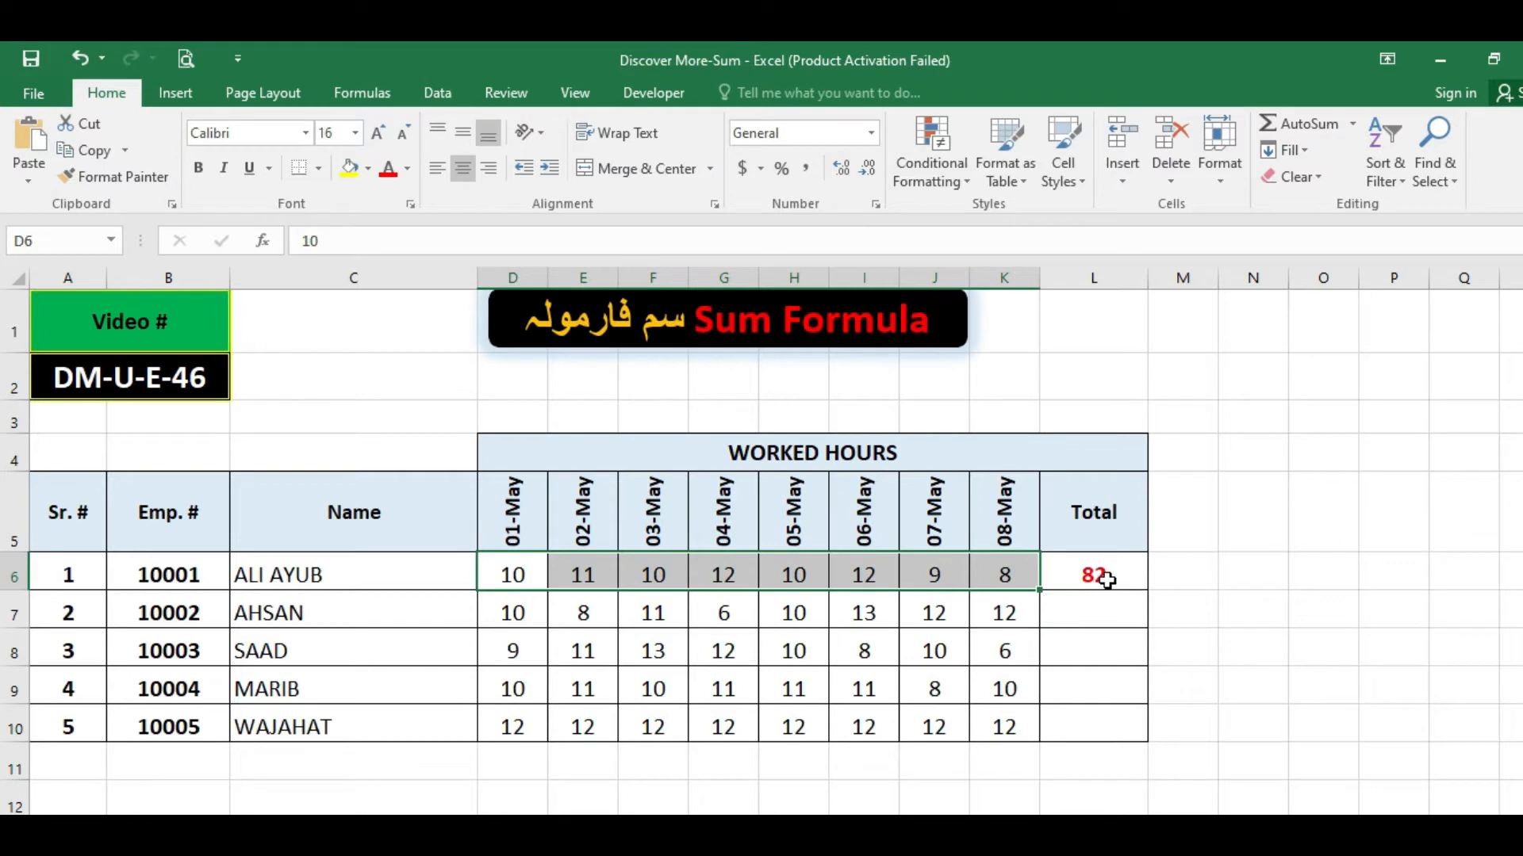
pyautogui.click(1102, 578)
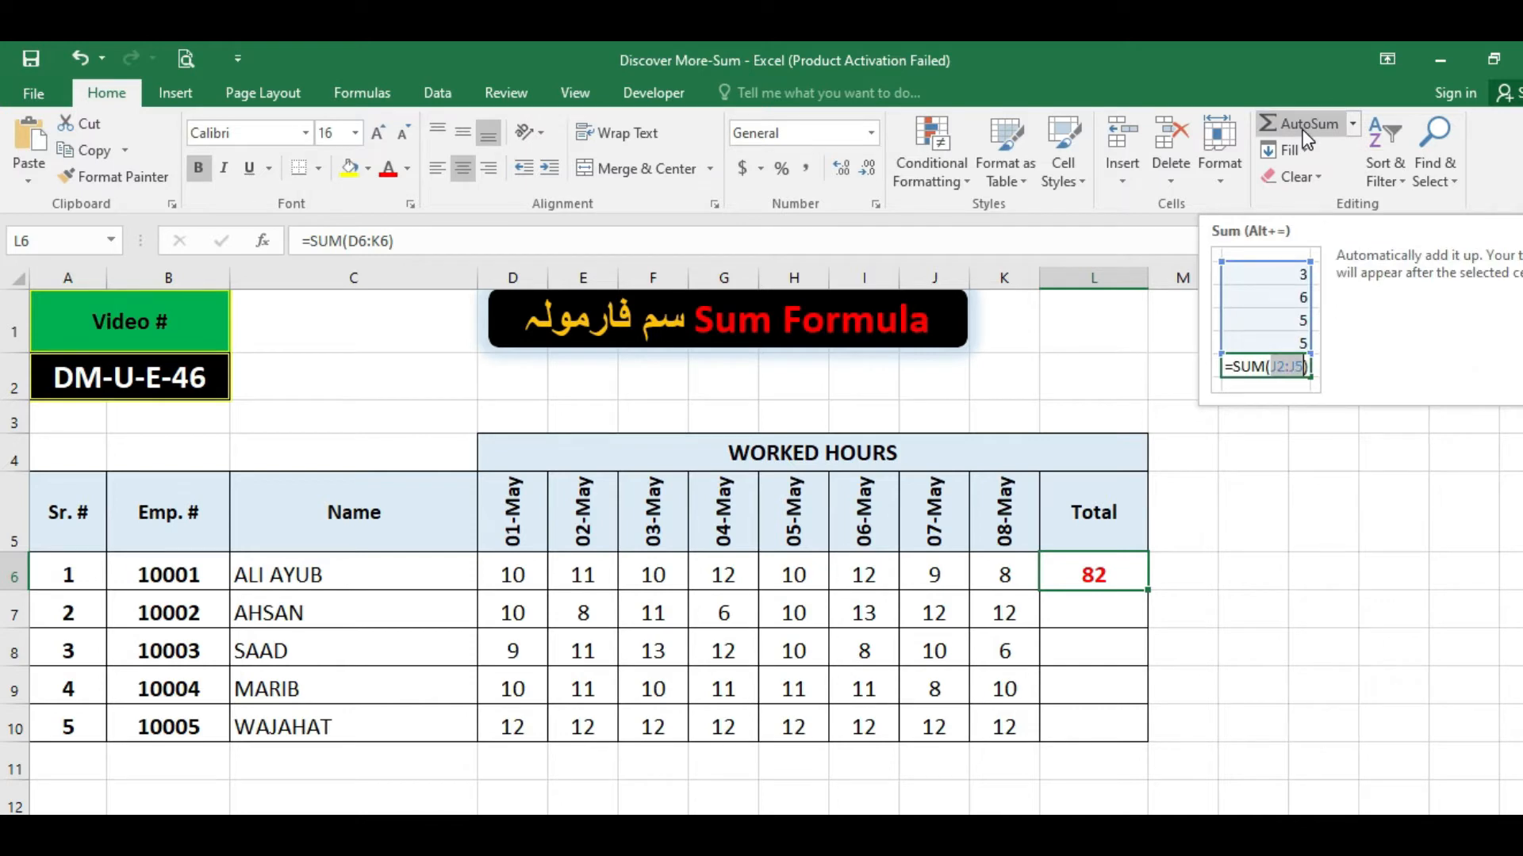
# Step: Total the second employee's hours in L7 with AutoSum, using the range D7:K7
pyautogui.click(1085, 604)
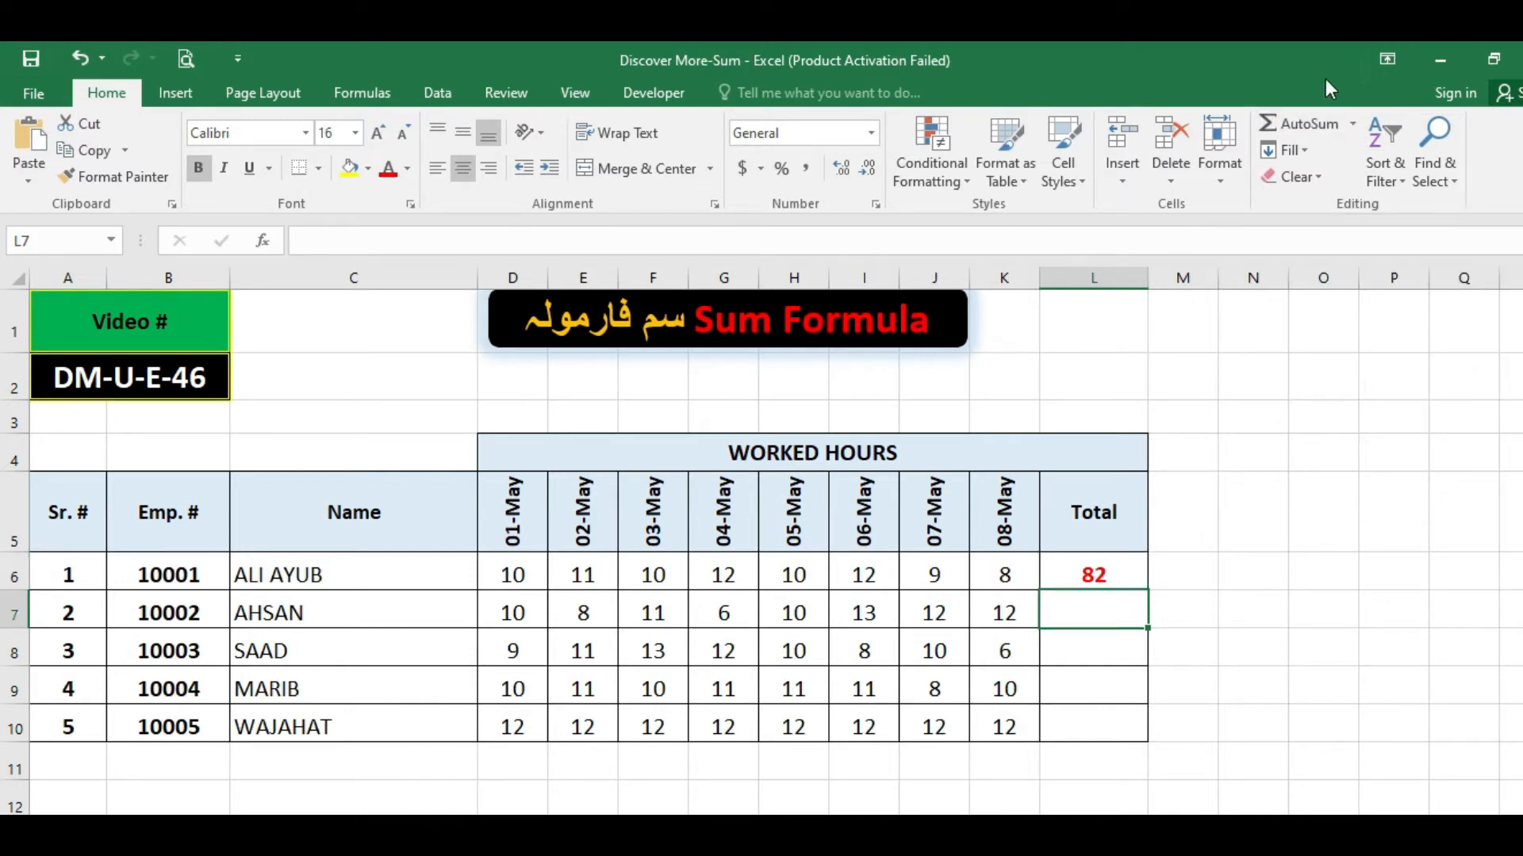
pyautogui.click(1272, 119)
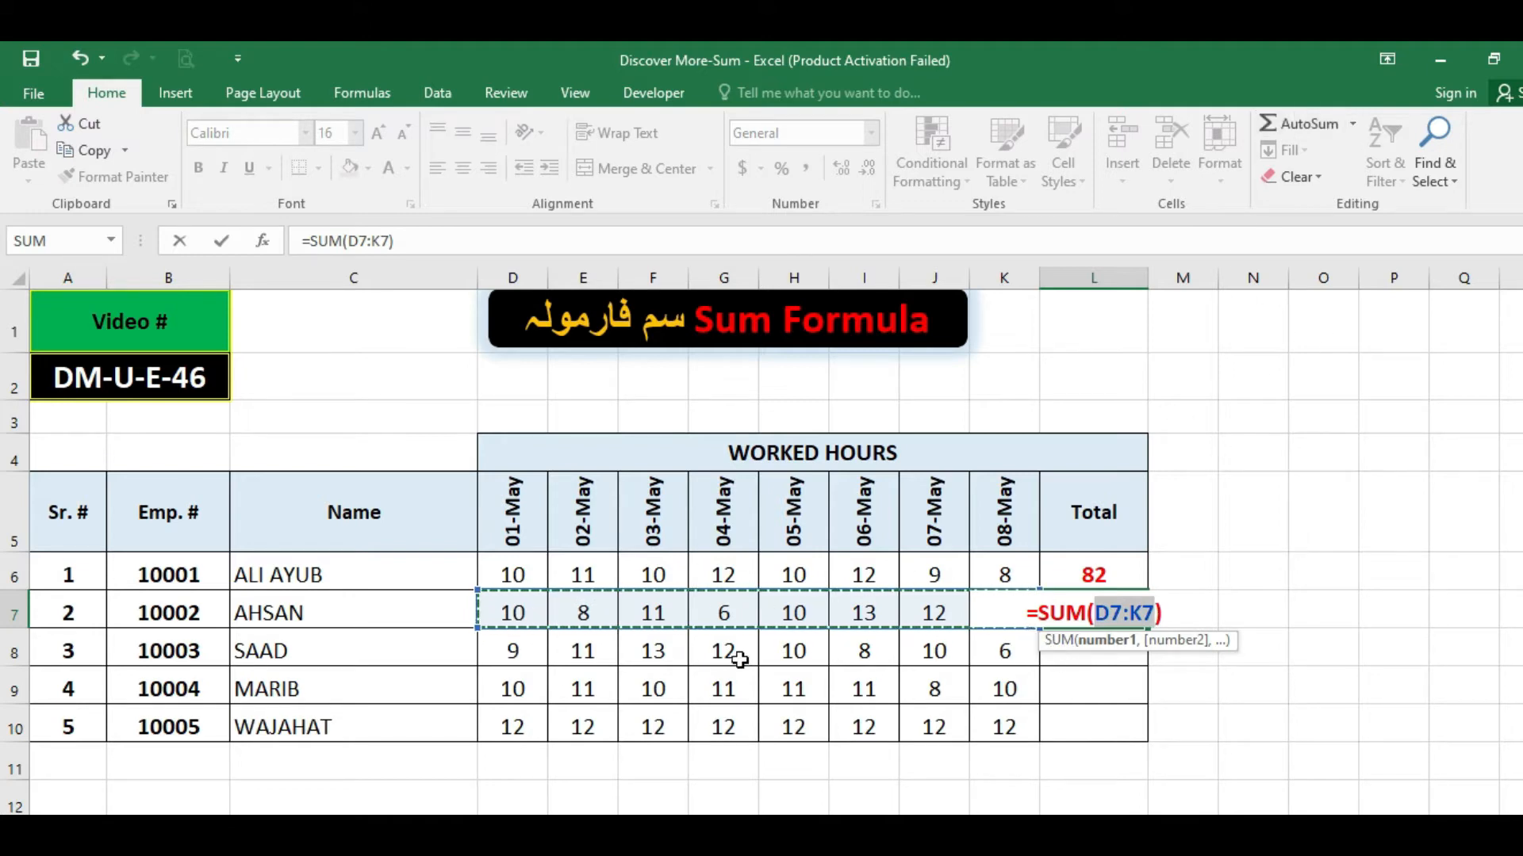
pyautogui.click(503, 644)
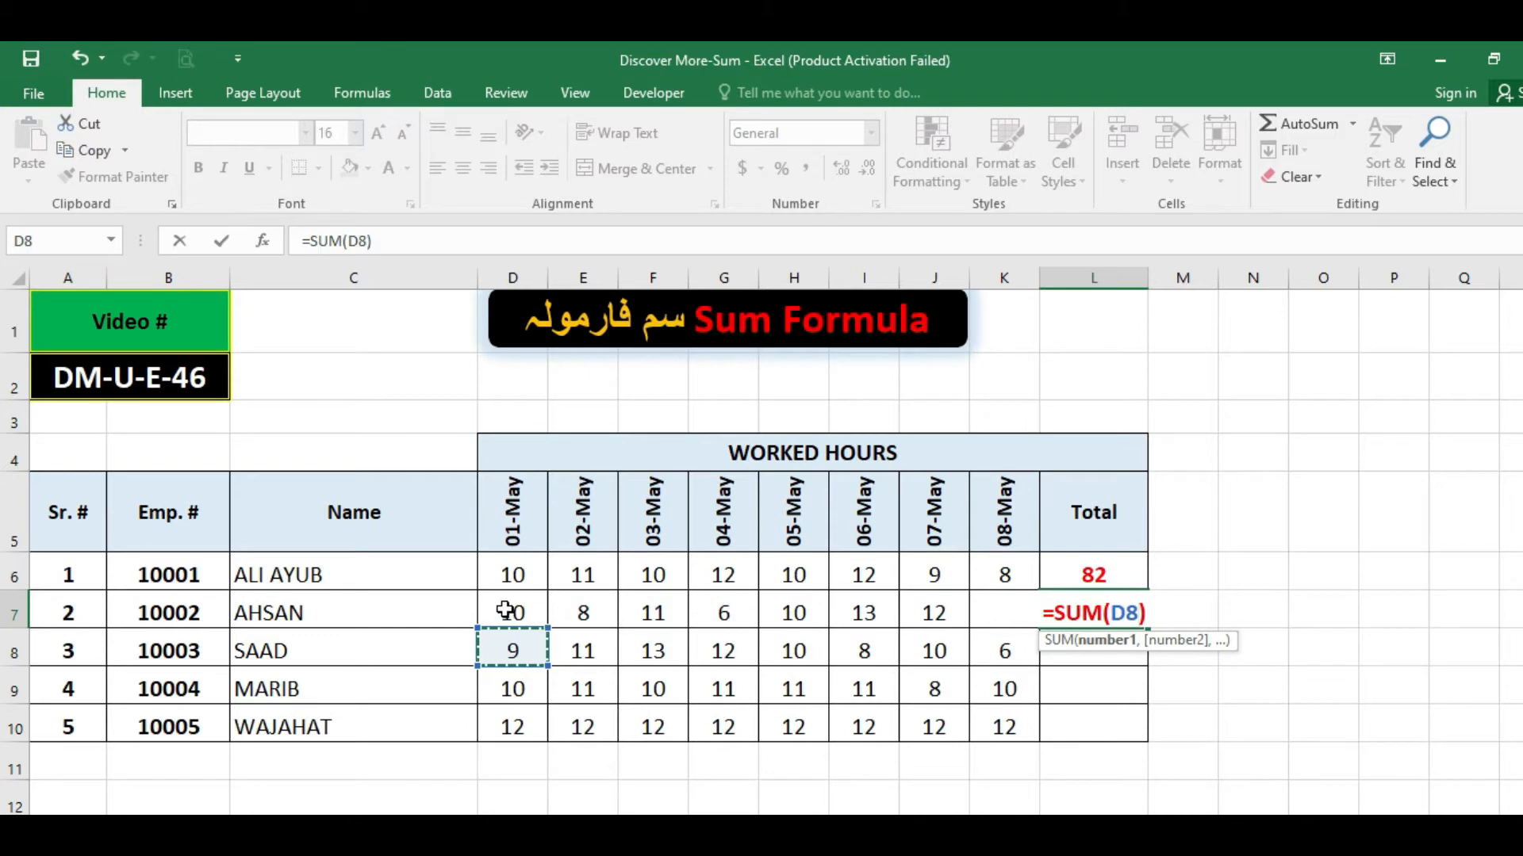
pyautogui.moveTo(505, 610); pyautogui.dragTo(992, 610)
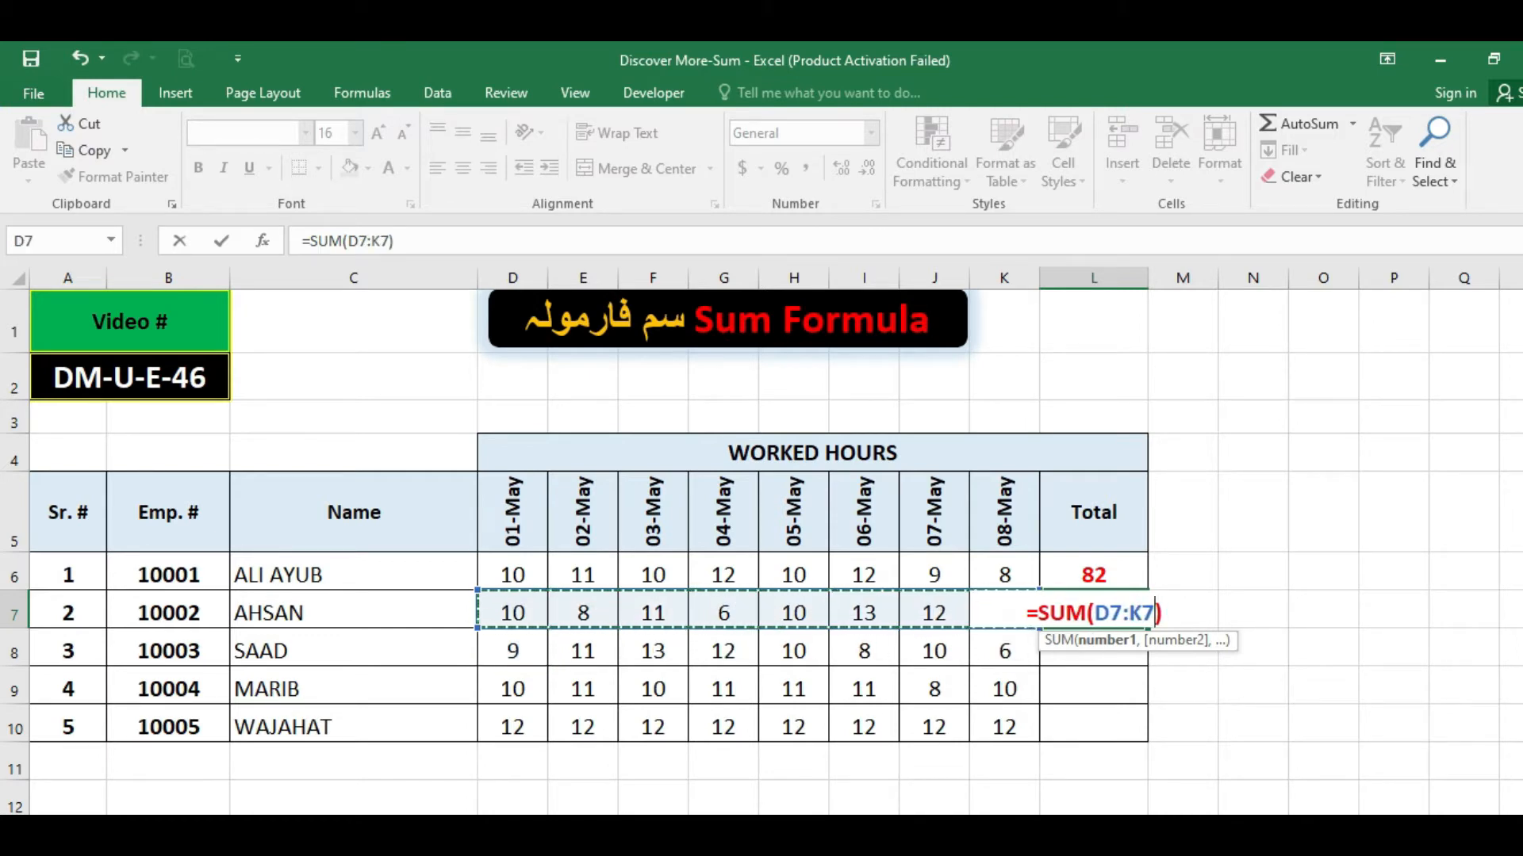
pyautogui.press('Return')
pyautogui.press('Up')
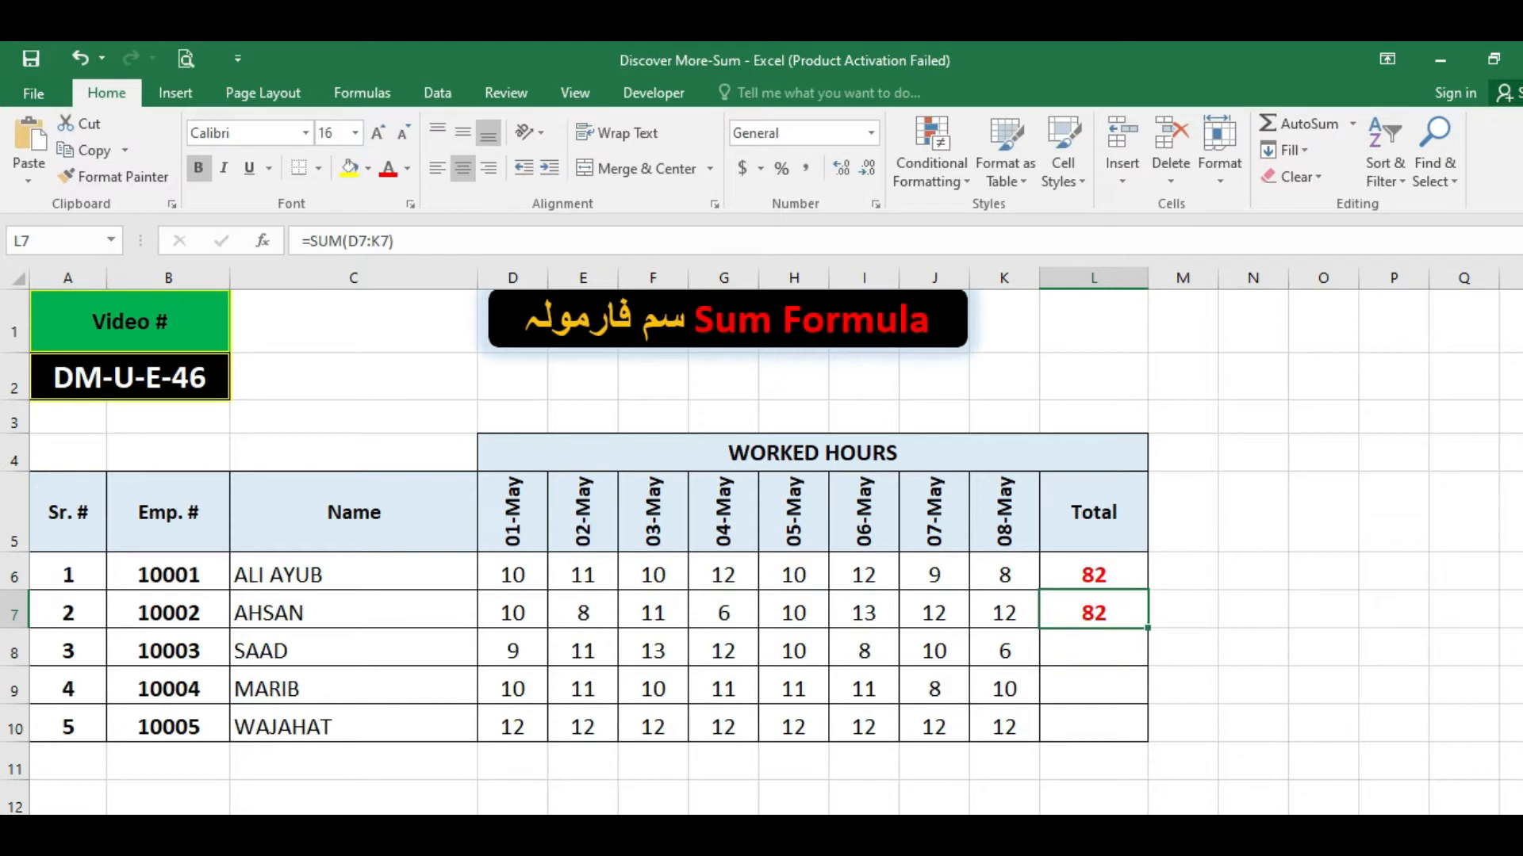
# Step: Review the AutoSum formula in L7 and the range it adds
pyautogui.click(686, 247)
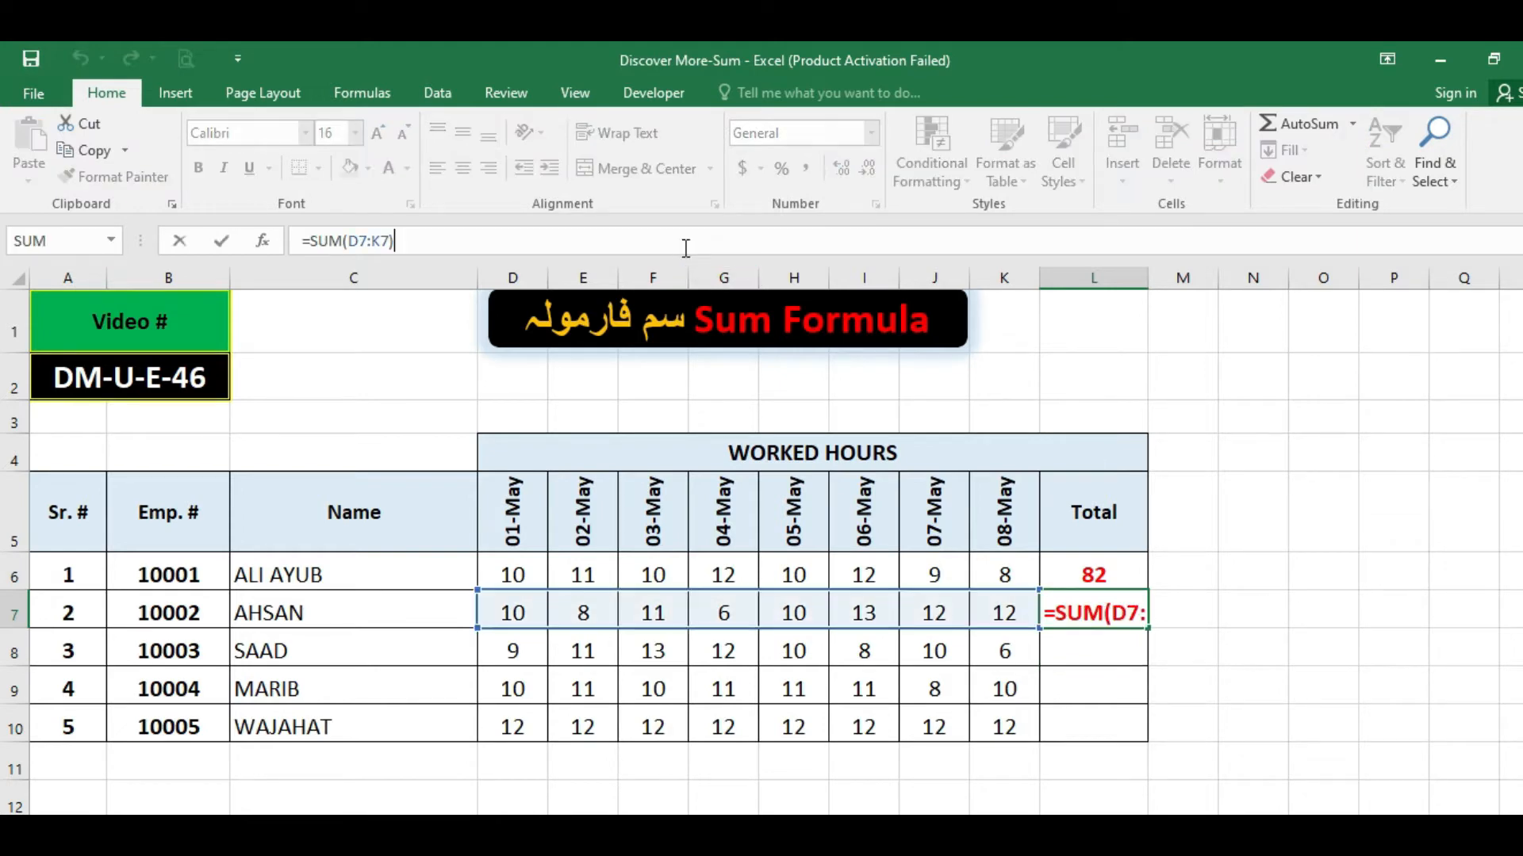
pyautogui.press('Return')
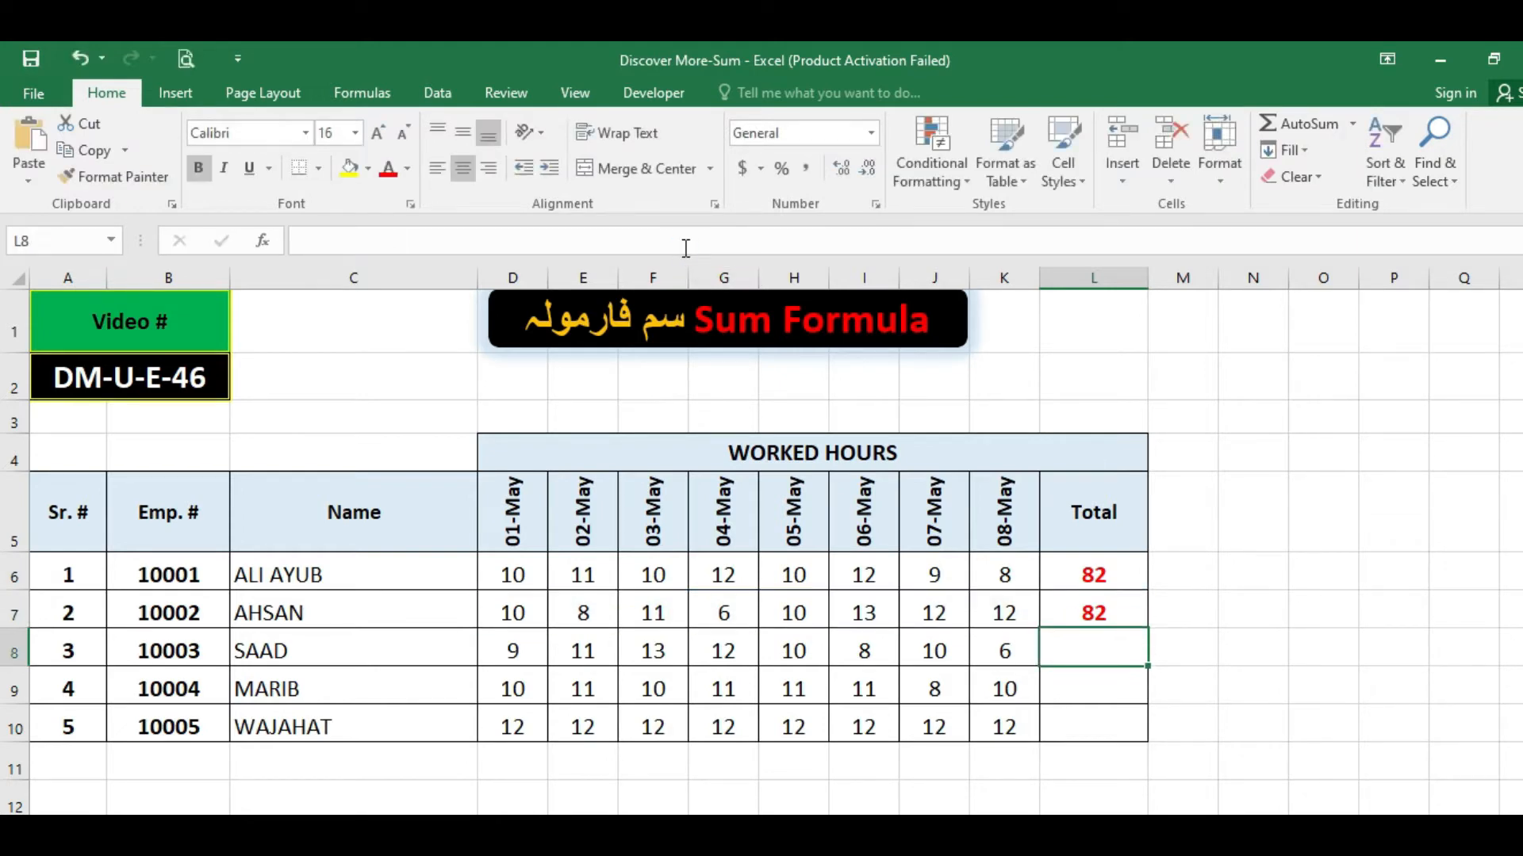
pyautogui.press('Up')
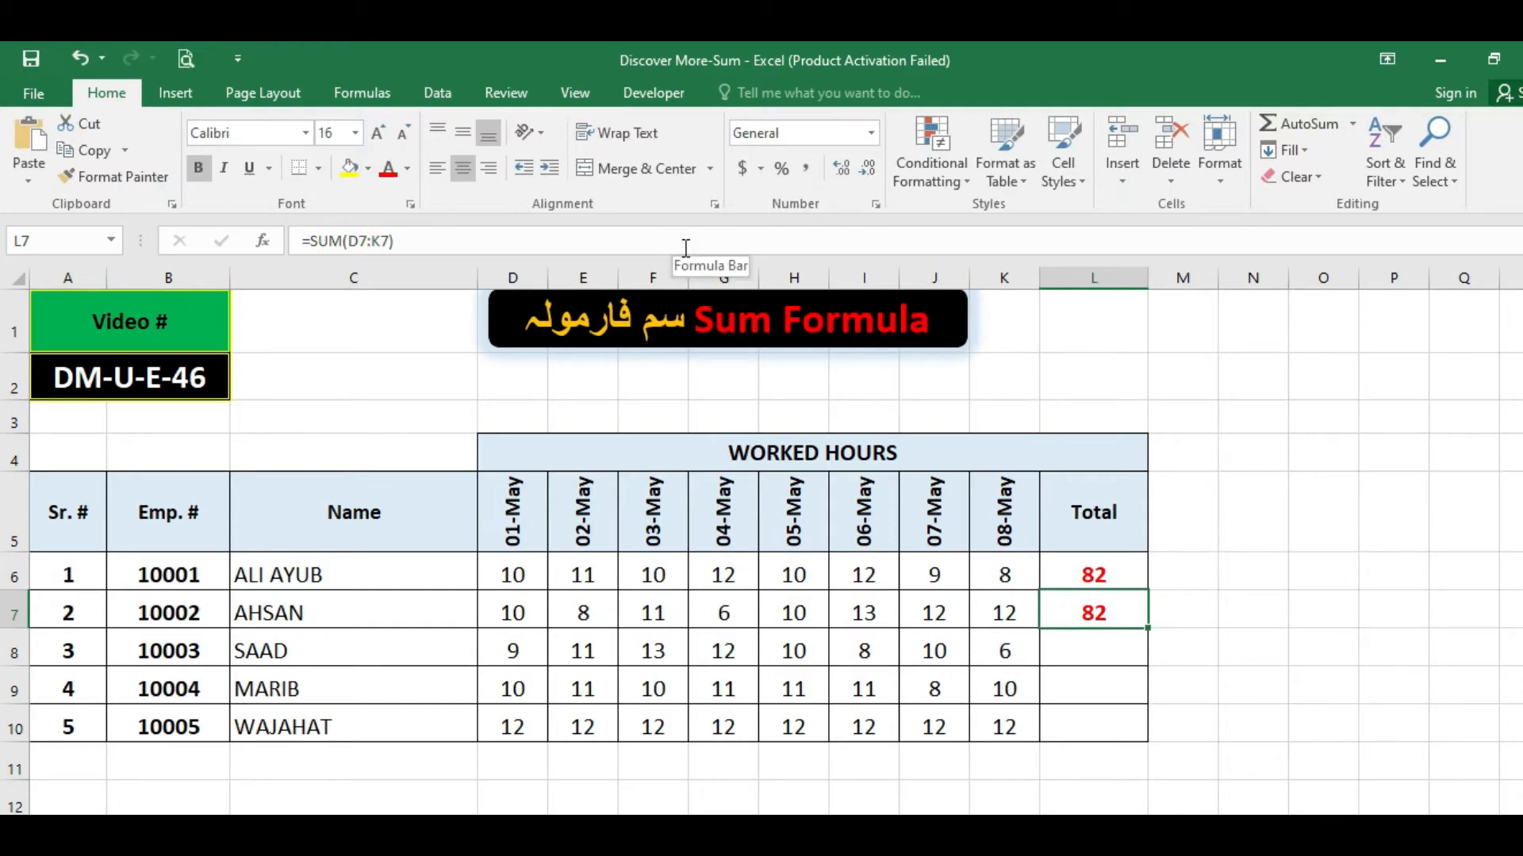
pyautogui.click(1060, 640)
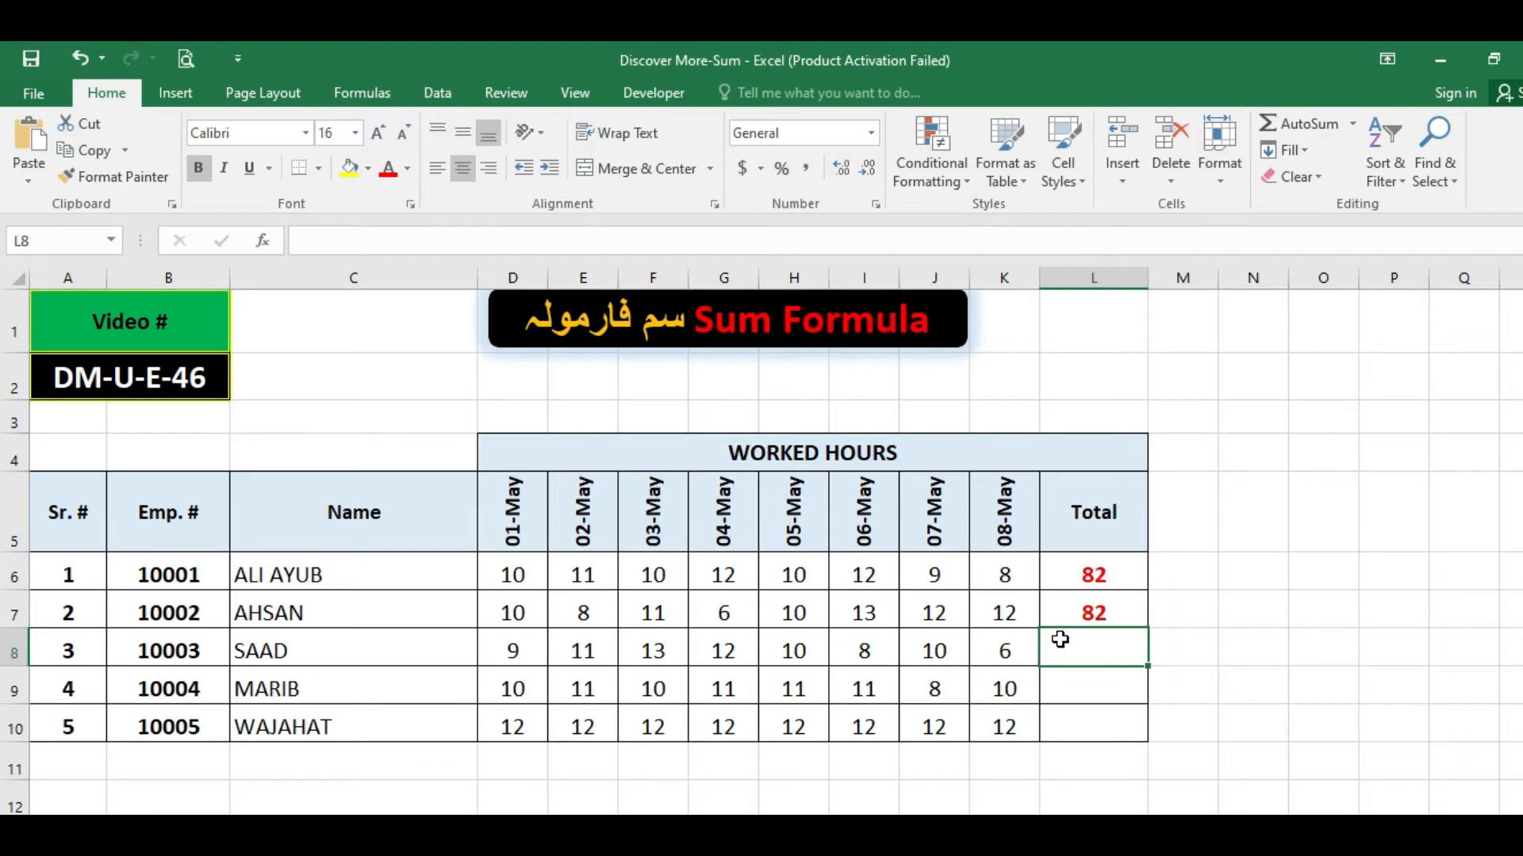
pyautogui.write('@')
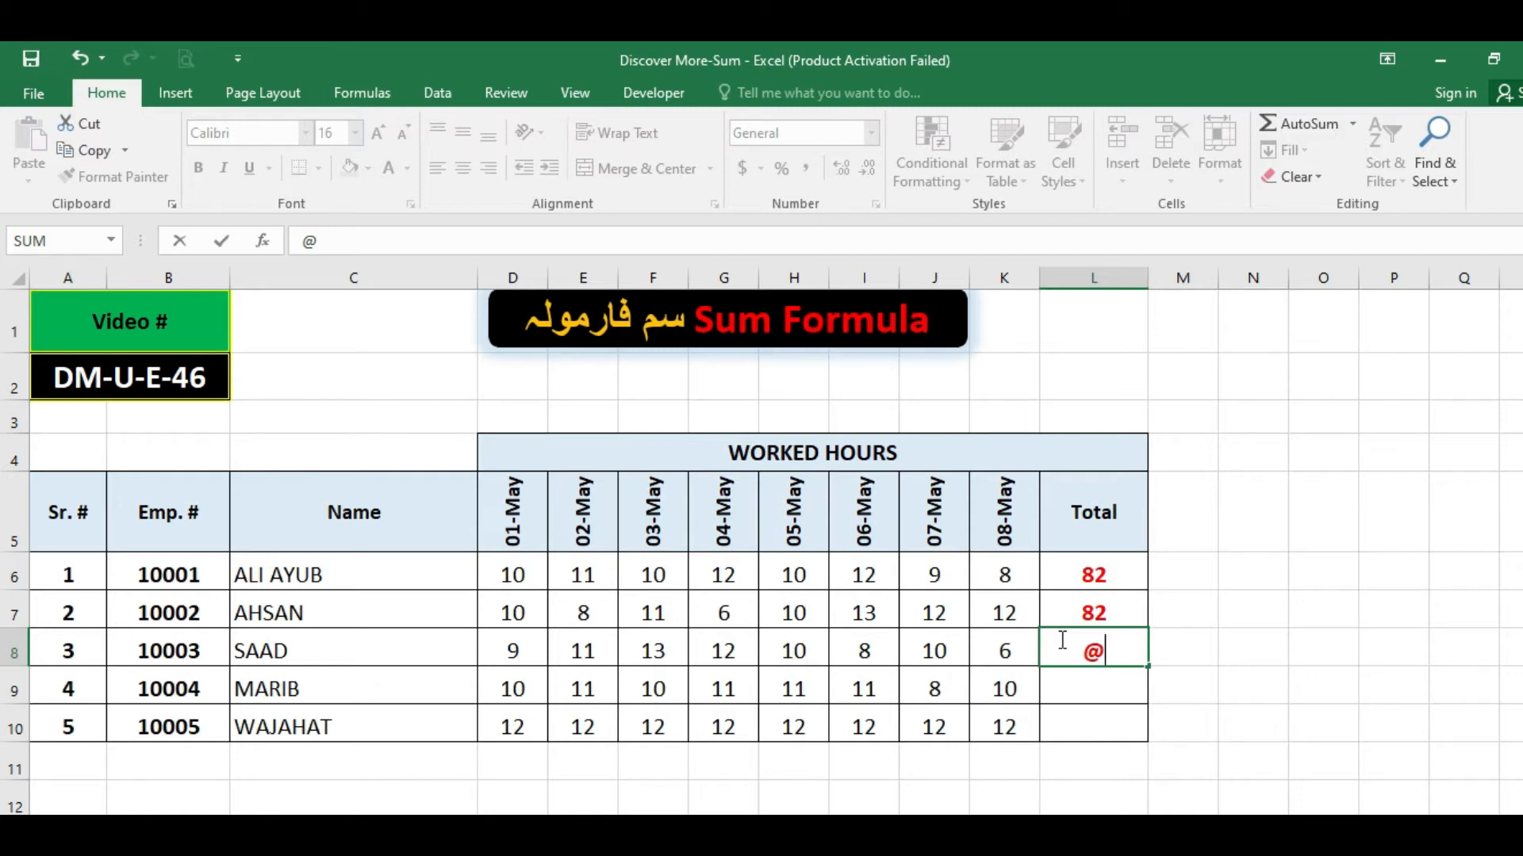
pyautogui.write('sum')
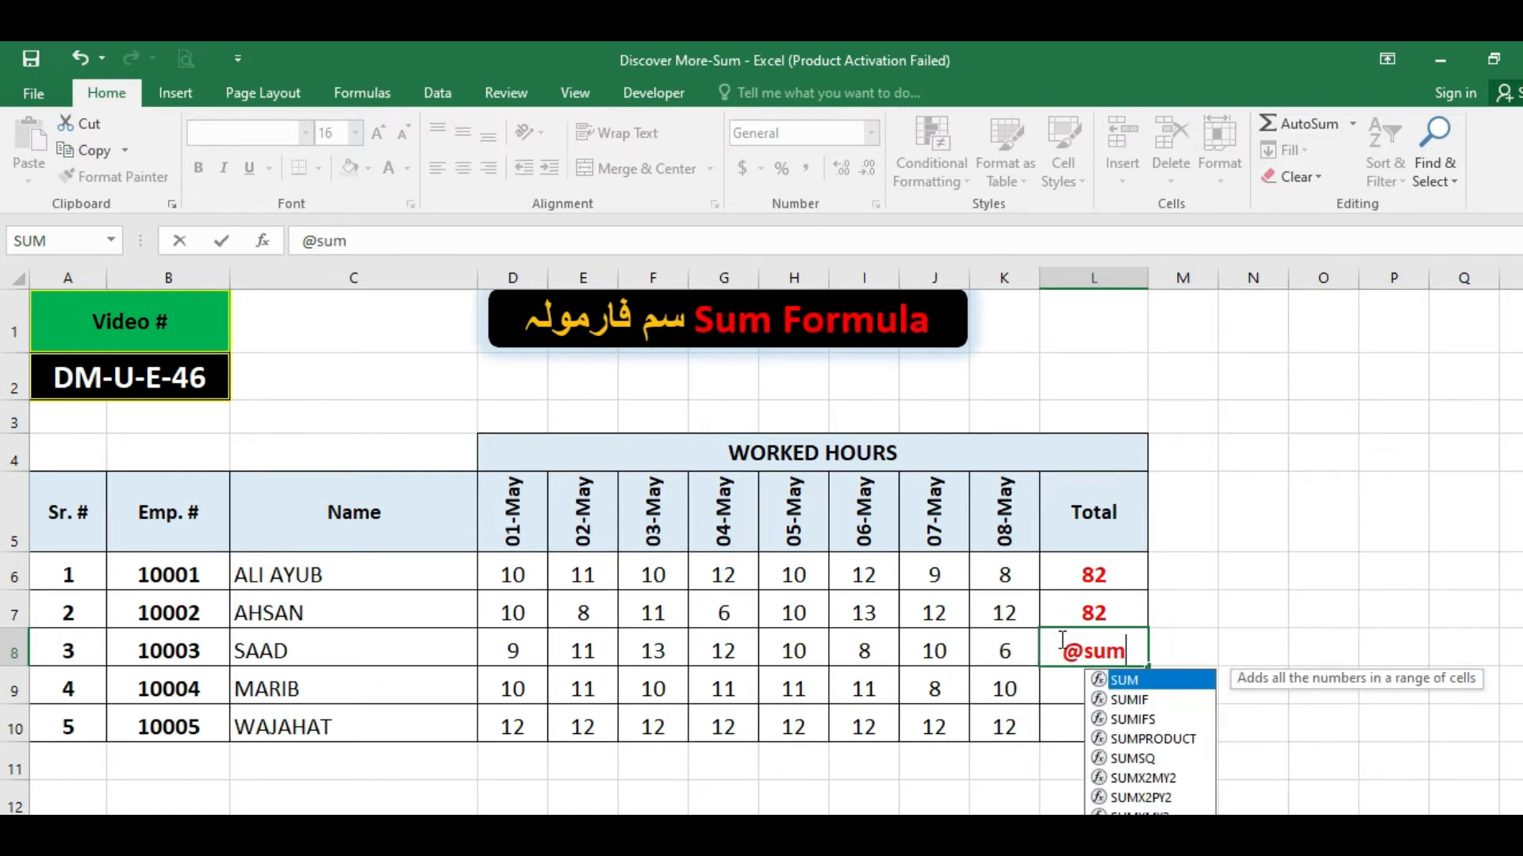
pyautogui.write('(')
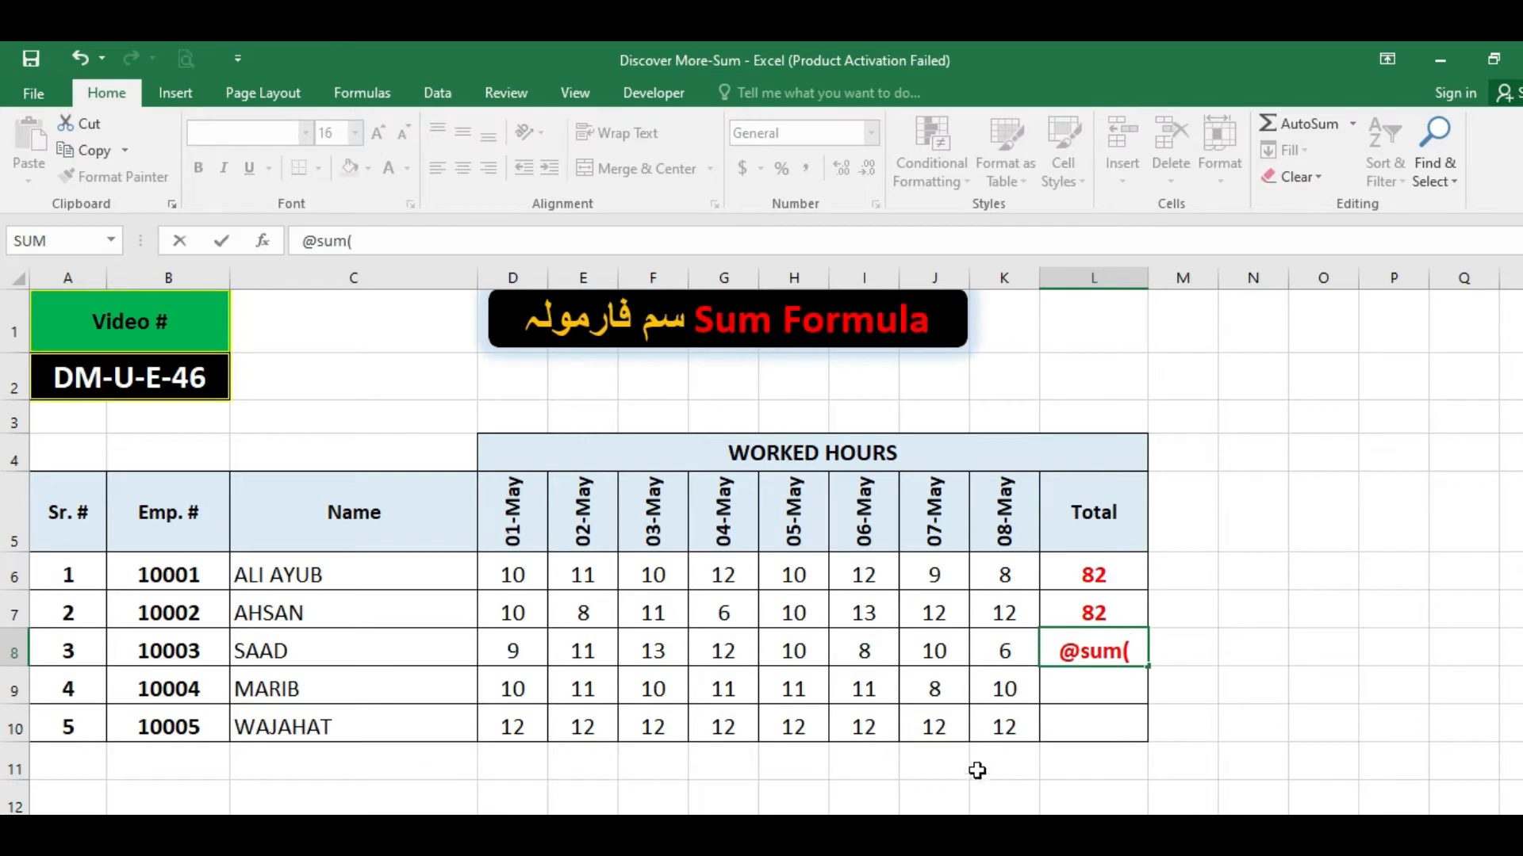
pyautogui.moveTo(519, 652); pyautogui.dragTo(979, 647)
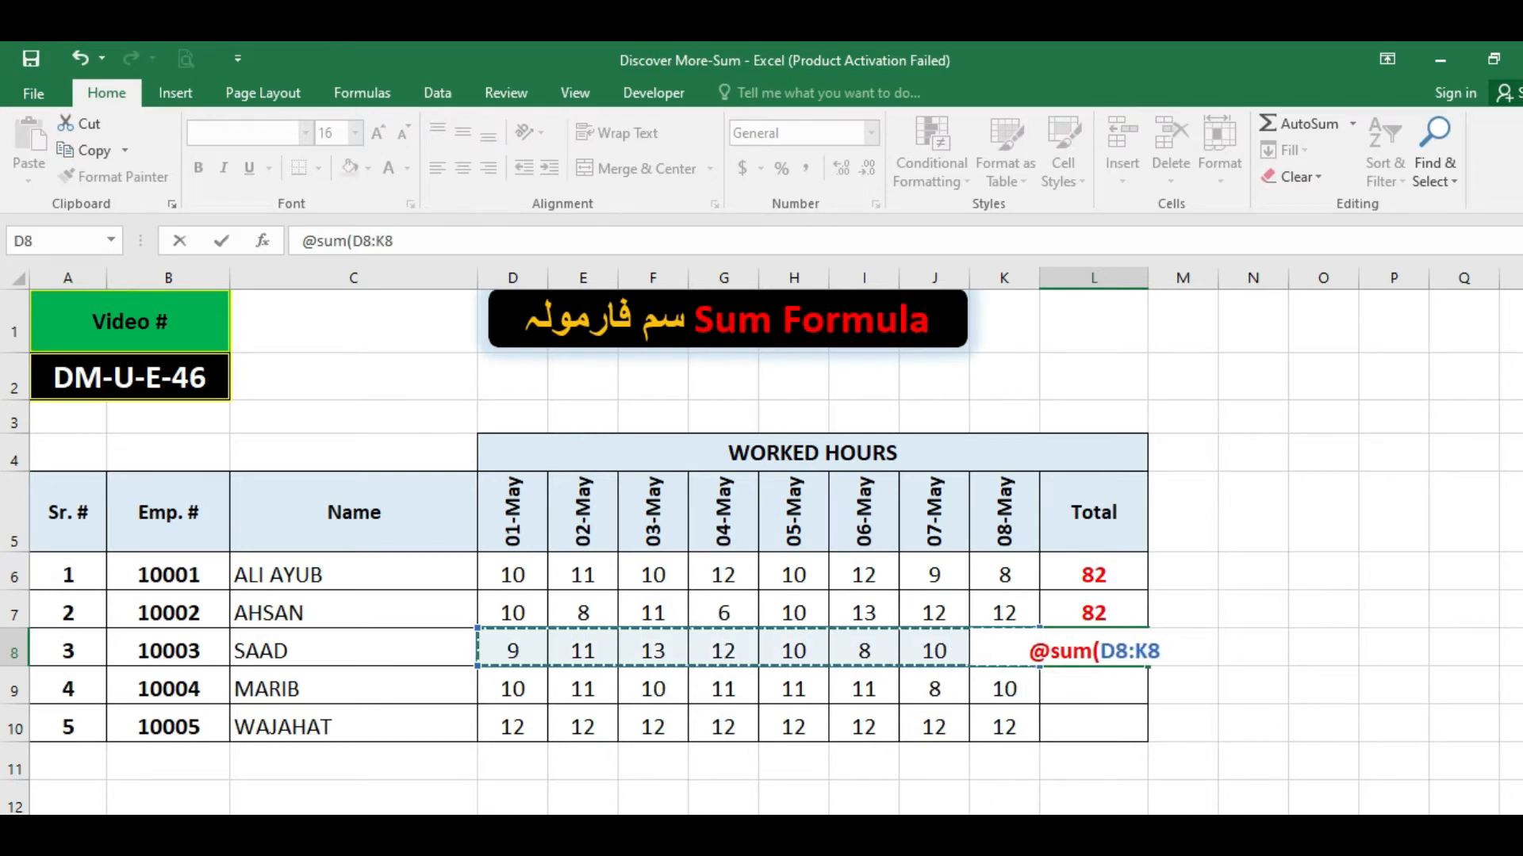
pyautogui.write(')')
pyautogui.press('Return')
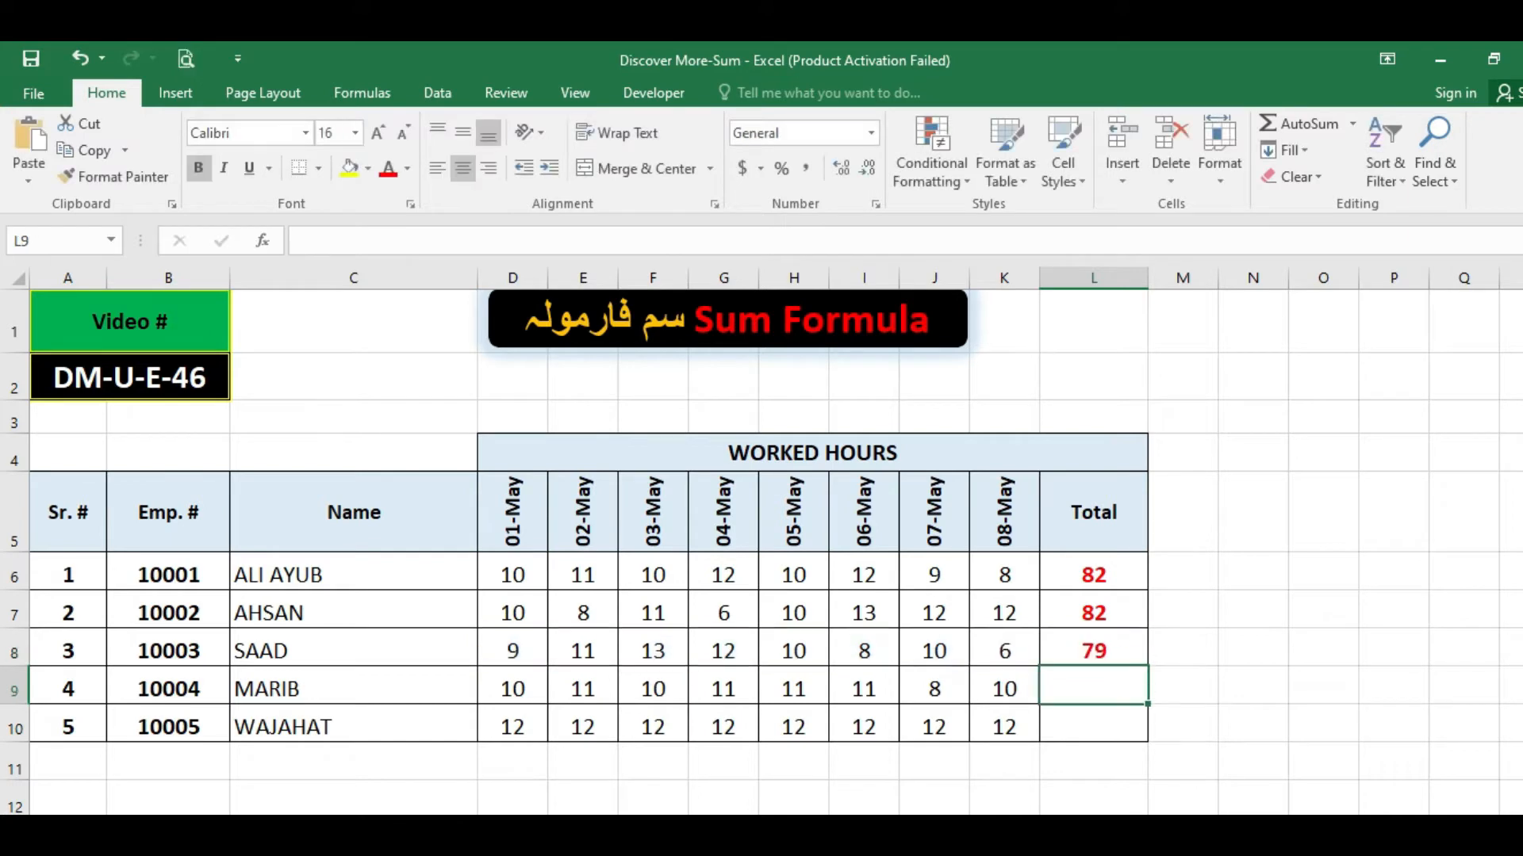
pyautogui.press('Up')
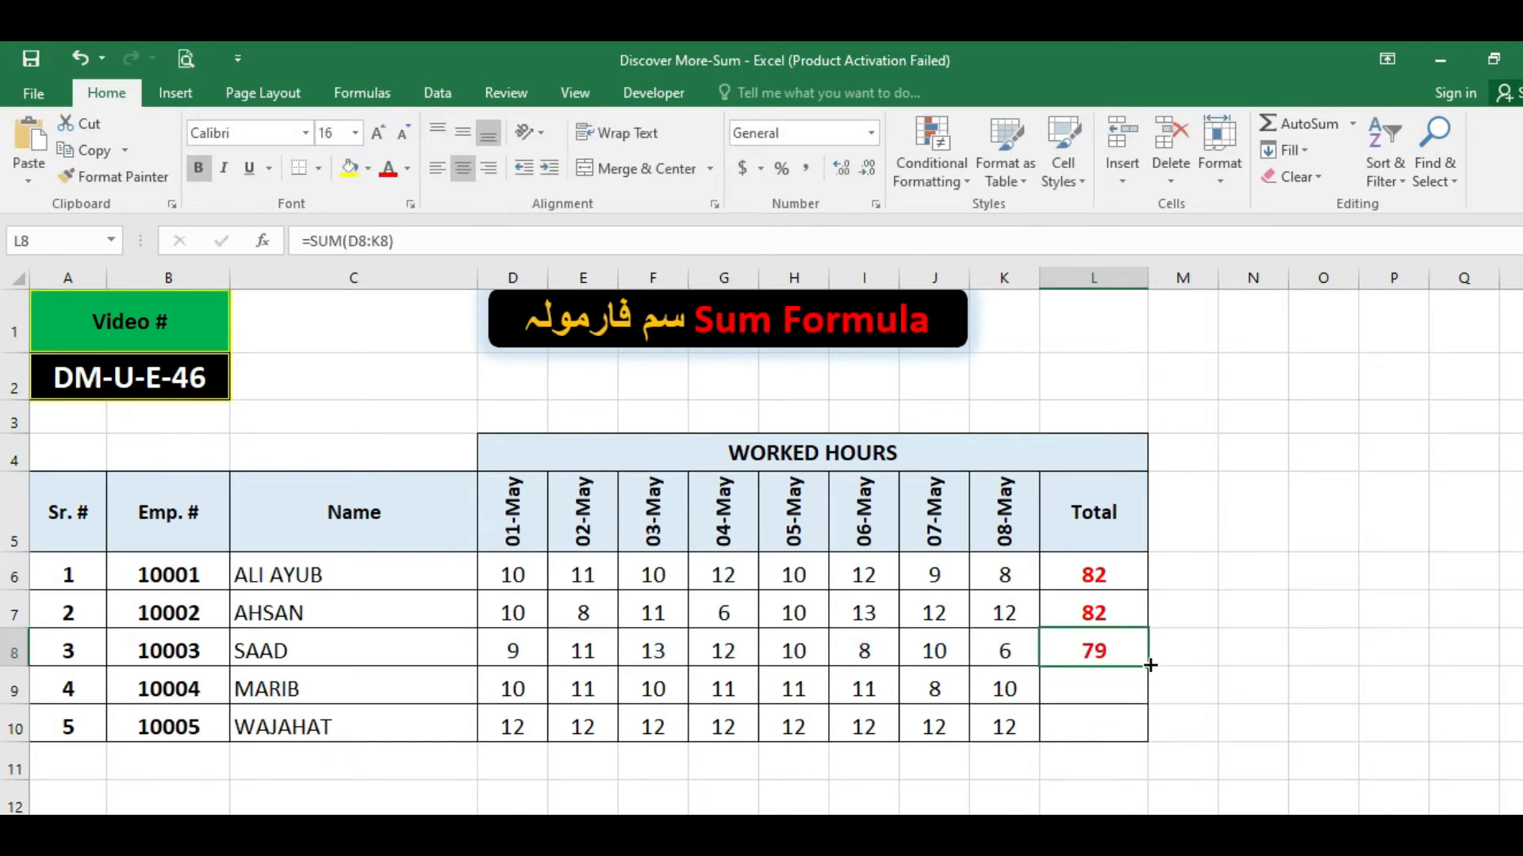
# Step: Copy the SUM formula from L8 down through L9 and L10 to total the fourth and fifth employees' hours
pyautogui.moveTo(1149, 671)
pyautogui.mouseDown()
pyautogui.moveTo(1139, 724)
pyautogui.moveTo(1112, 600)
pyautogui.mouseUp()
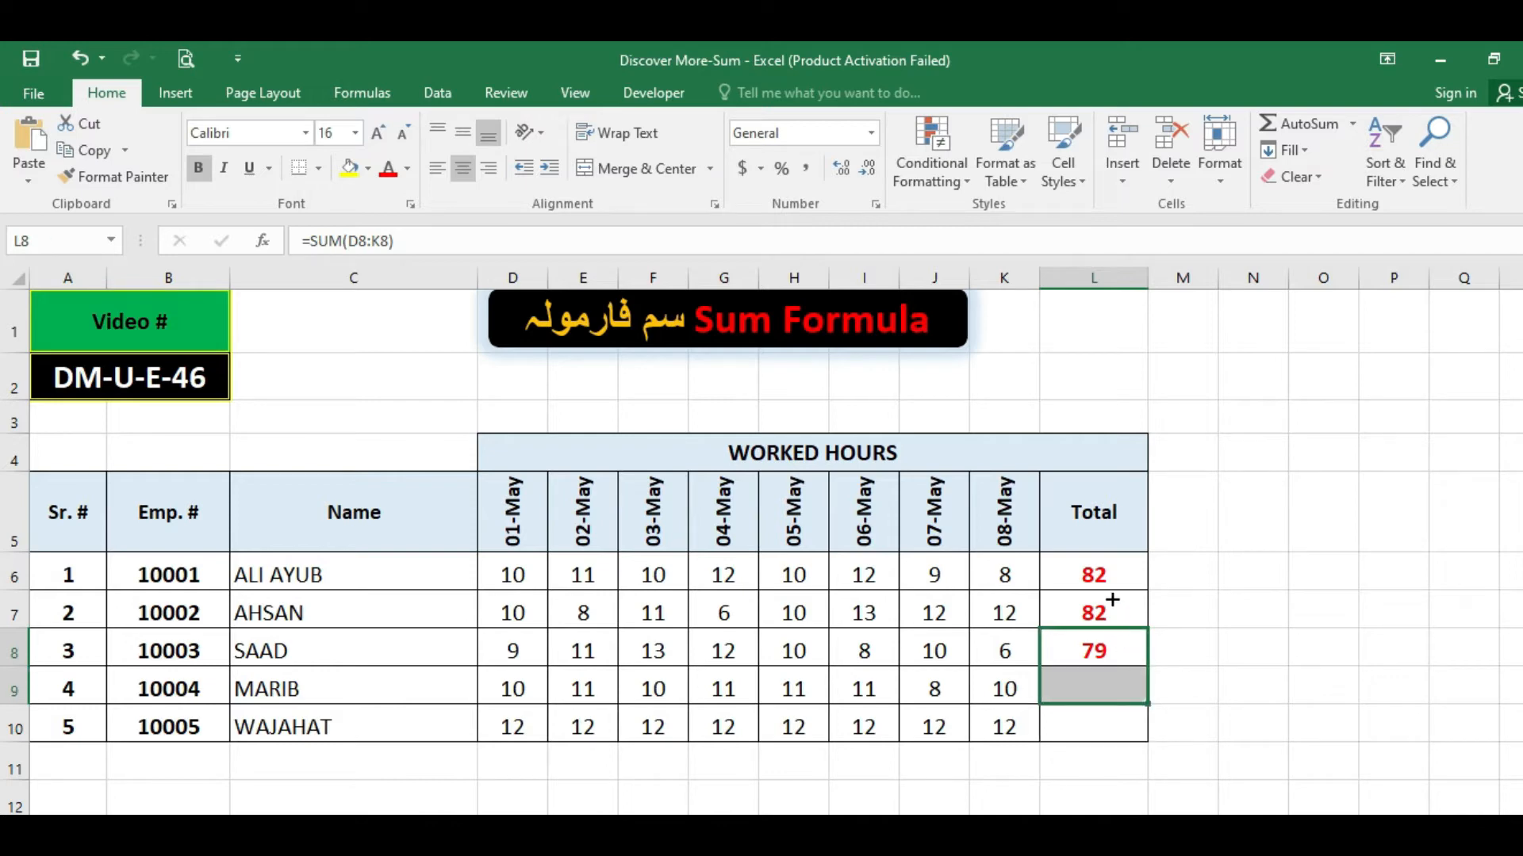
pyautogui.moveTo(1108, 695); pyautogui.dragTo(1107, 696)
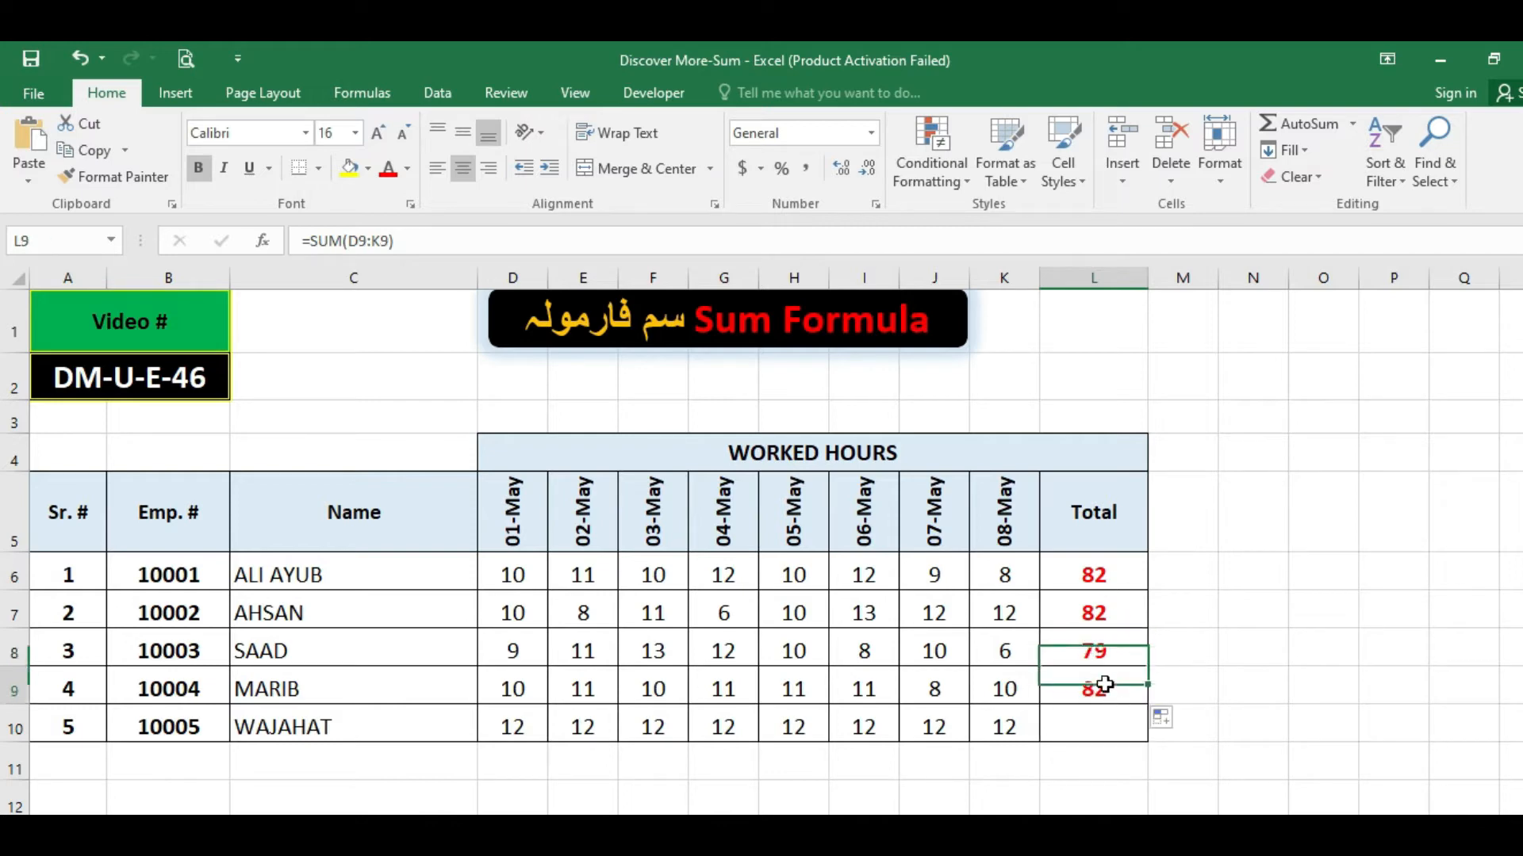
pyautogui.press('Down')
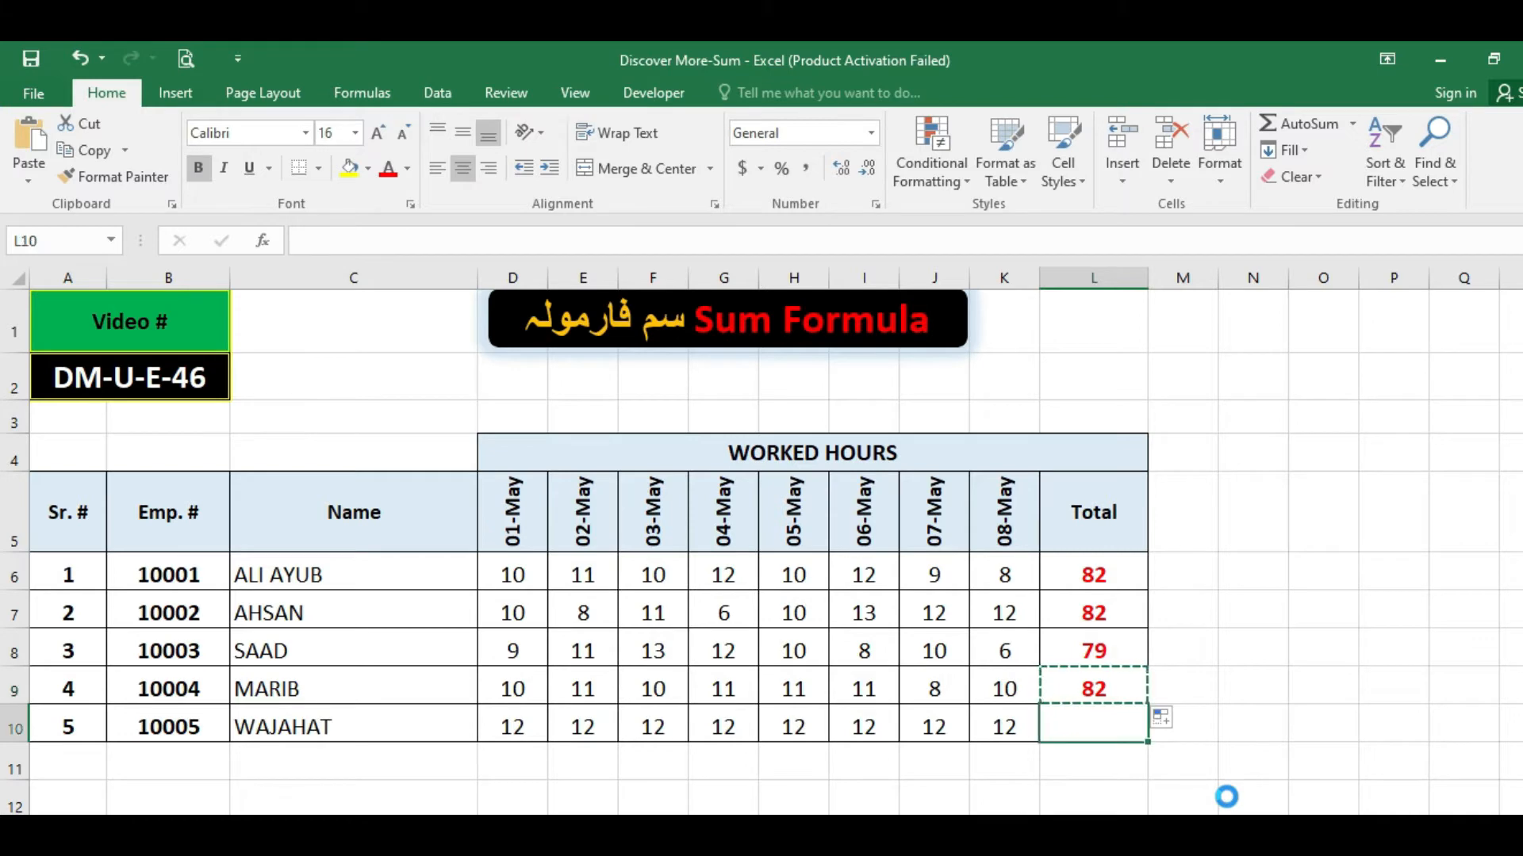
pyautogui.hotkey('ctrl', 'd')
# Step: Clear all the employee totals in L6:L10
pyautogui.press('Up')
pyautogui.press('Up')
pyautogui.press('Up')
pyautogui.press('Up')
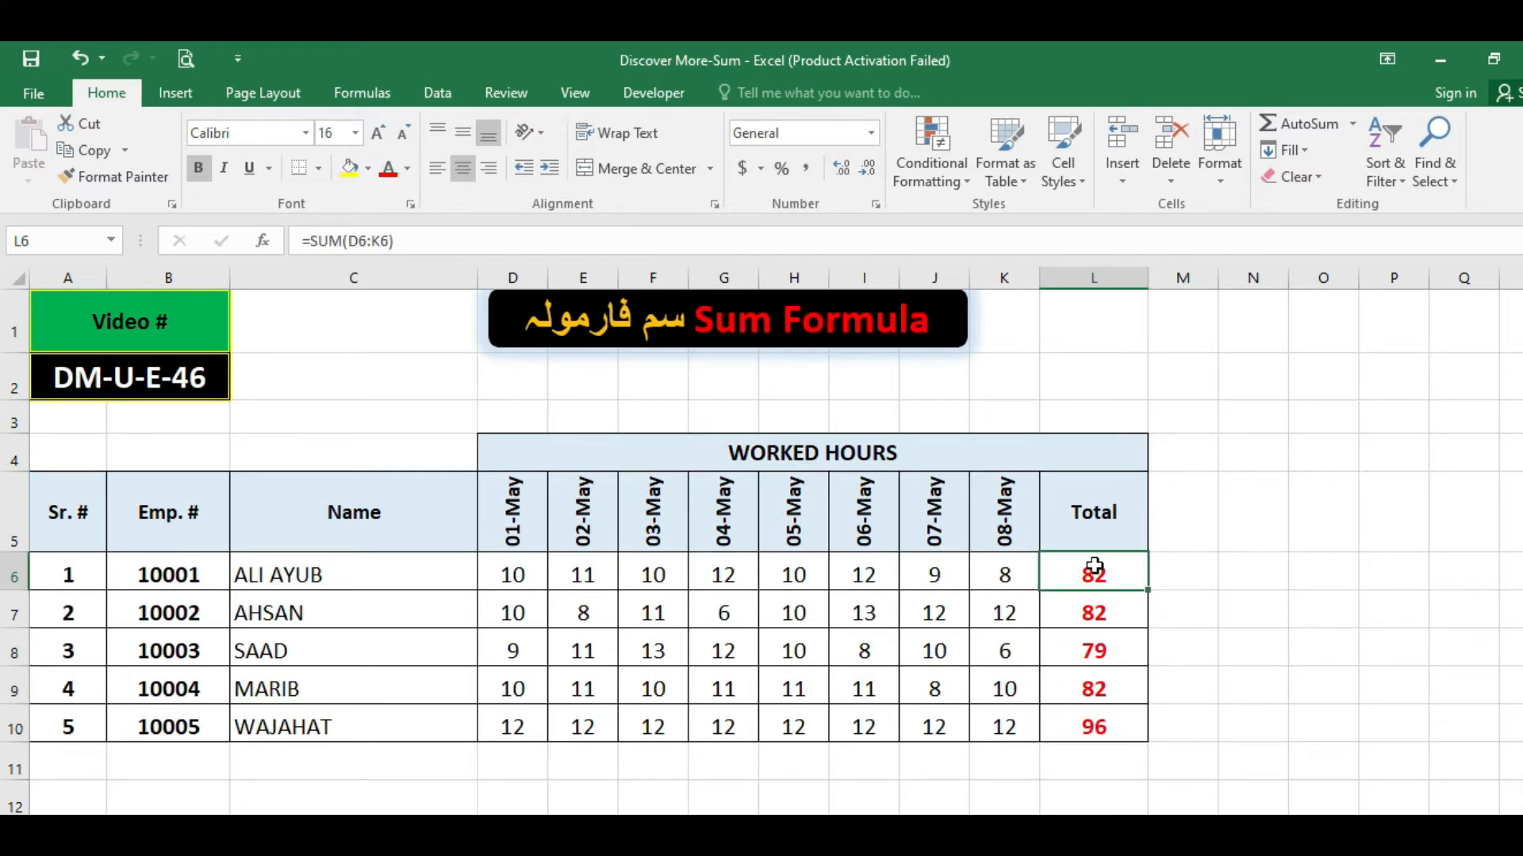
pyautogui.moveTo(1095, 570); pyautogui.dragTo(1091, 725)
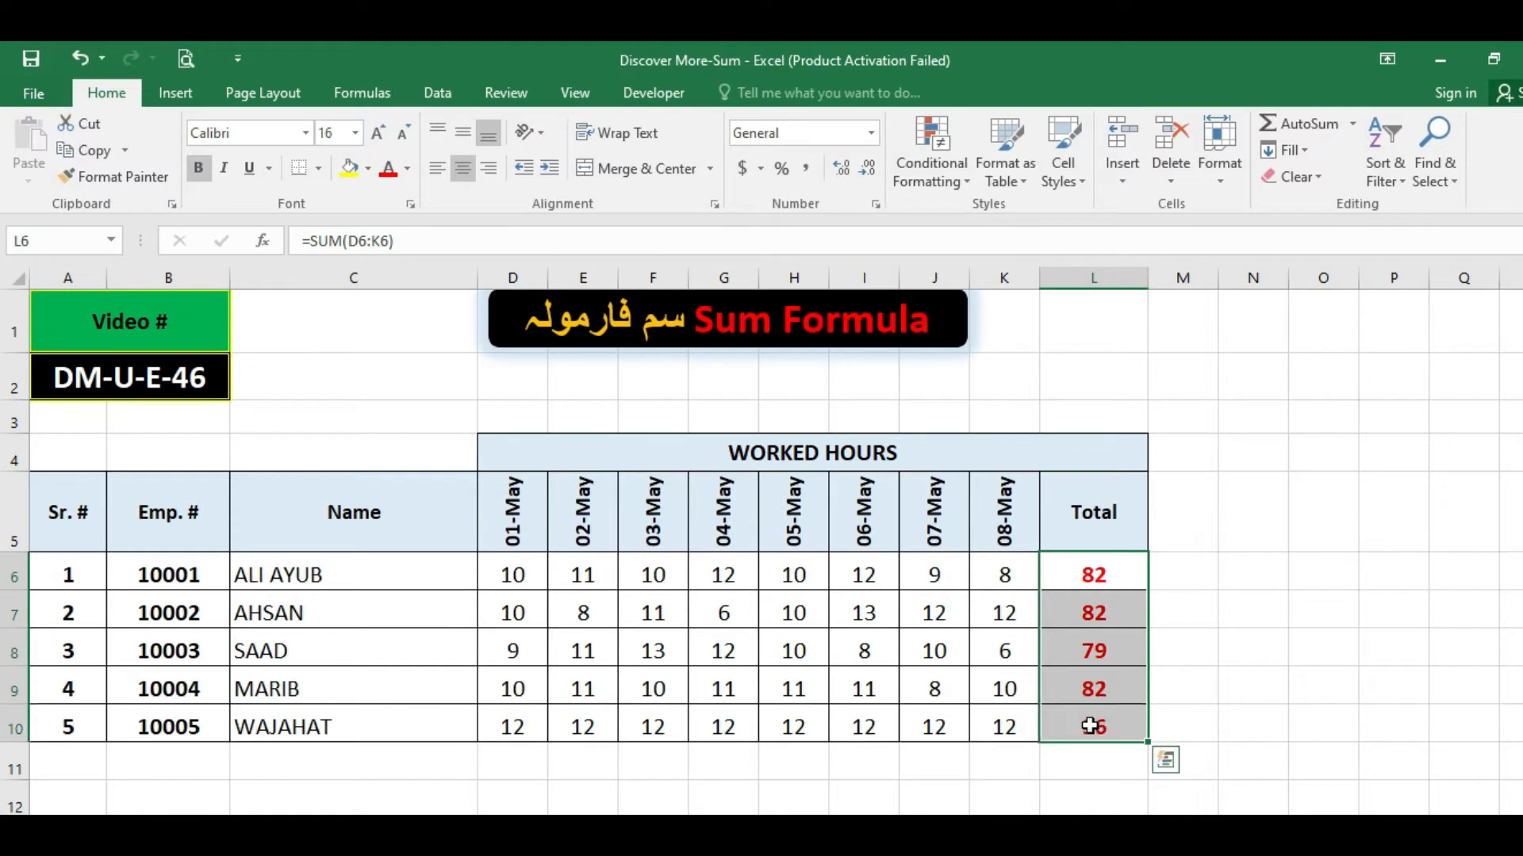
pyautogui.press('Delete')
# Step: Total all employees' hours in L6 with AutoSum, extending its range to D6:K10
pyautogui.click(1075, 577)
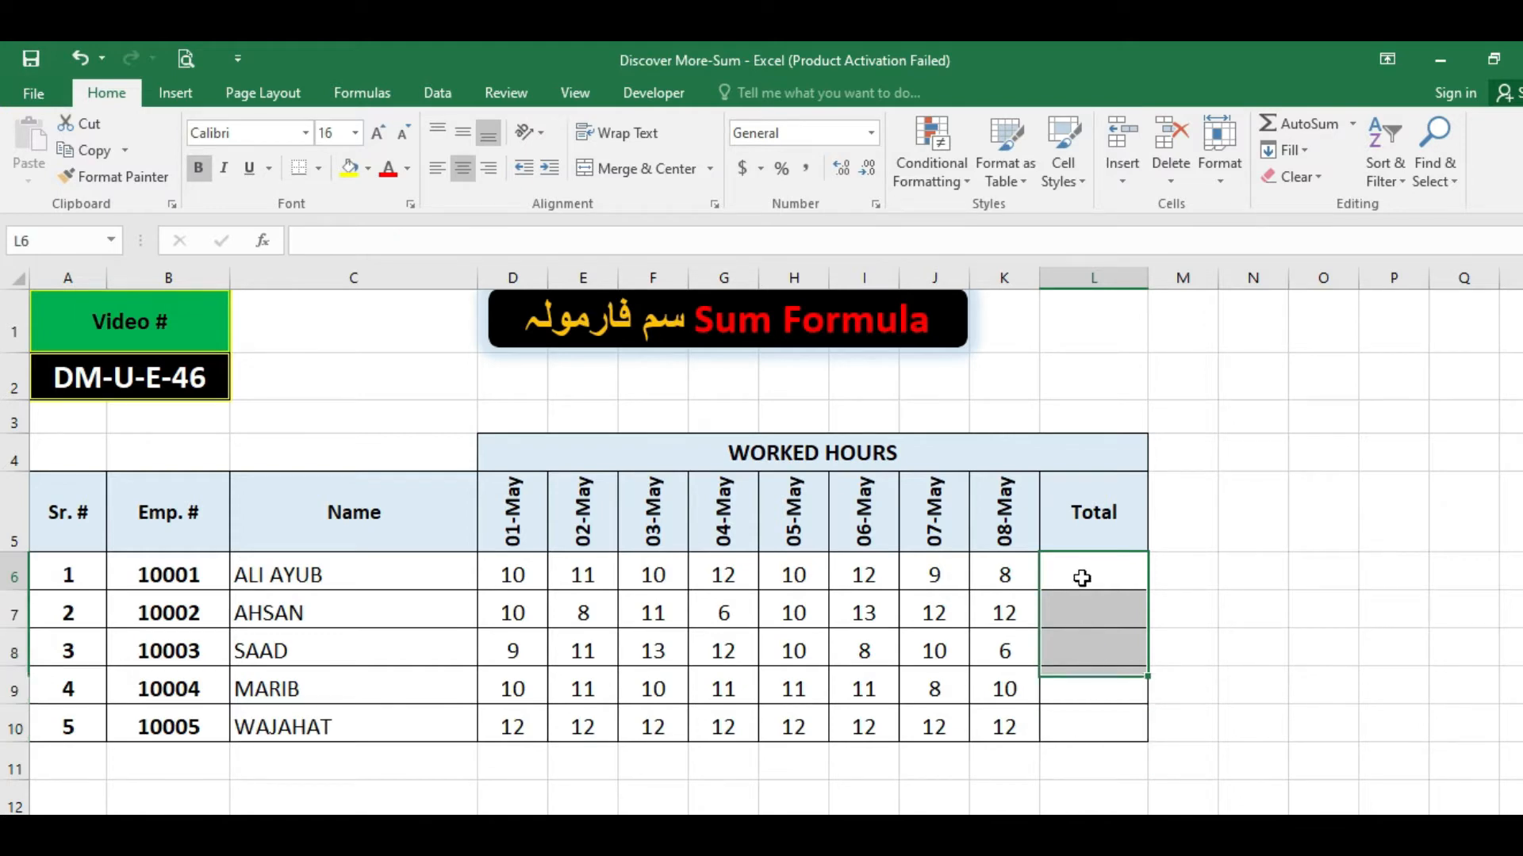
pyautogui.click(1296, 125)
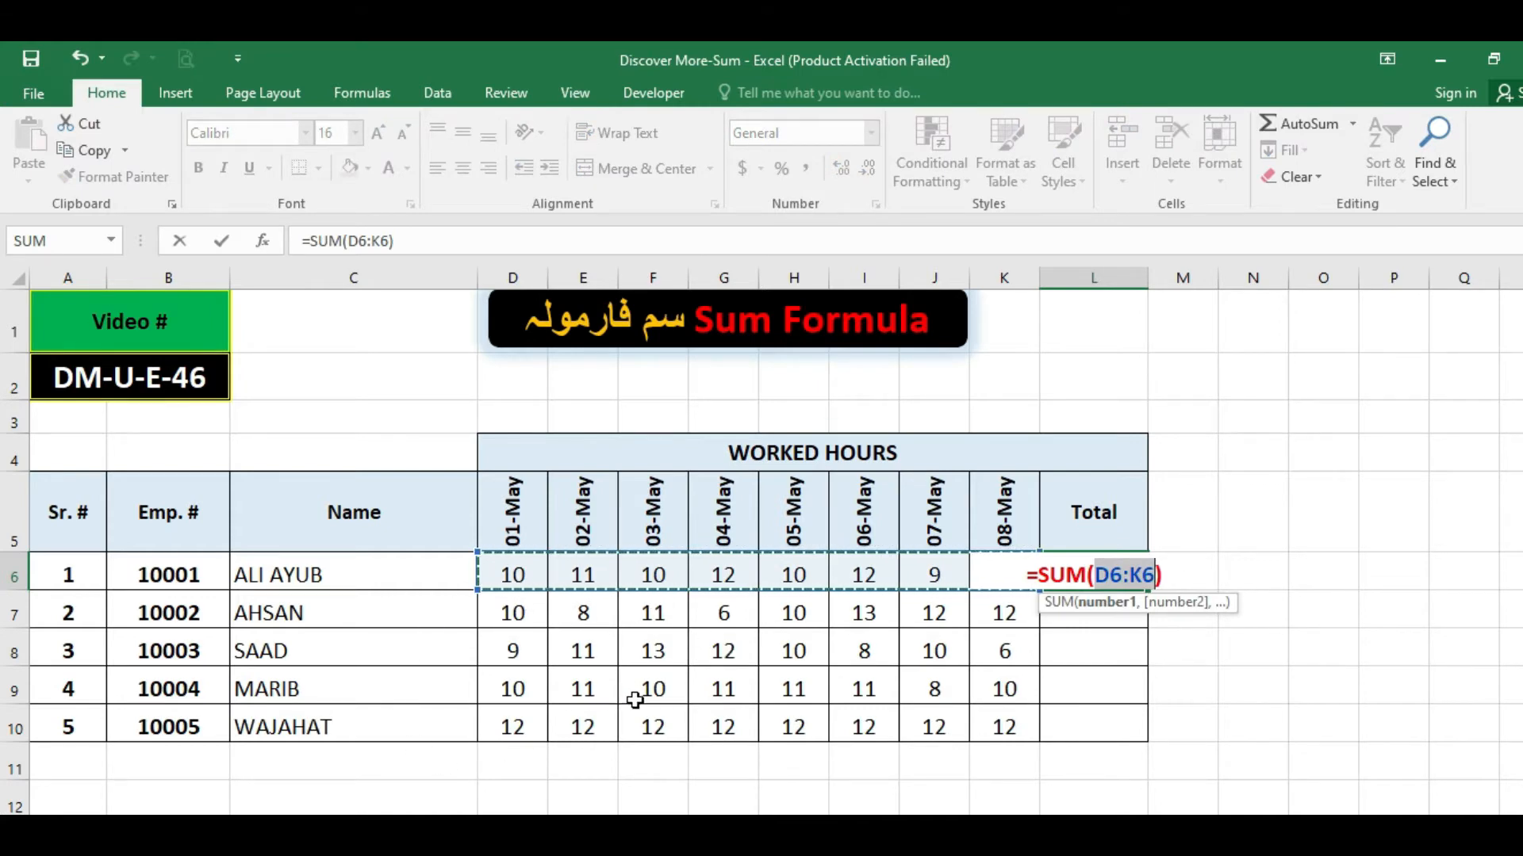
pyautogui.click(530, 615)
pyautogui.moveTo(514, 575); pyautogui.dragTo(1005, 728)
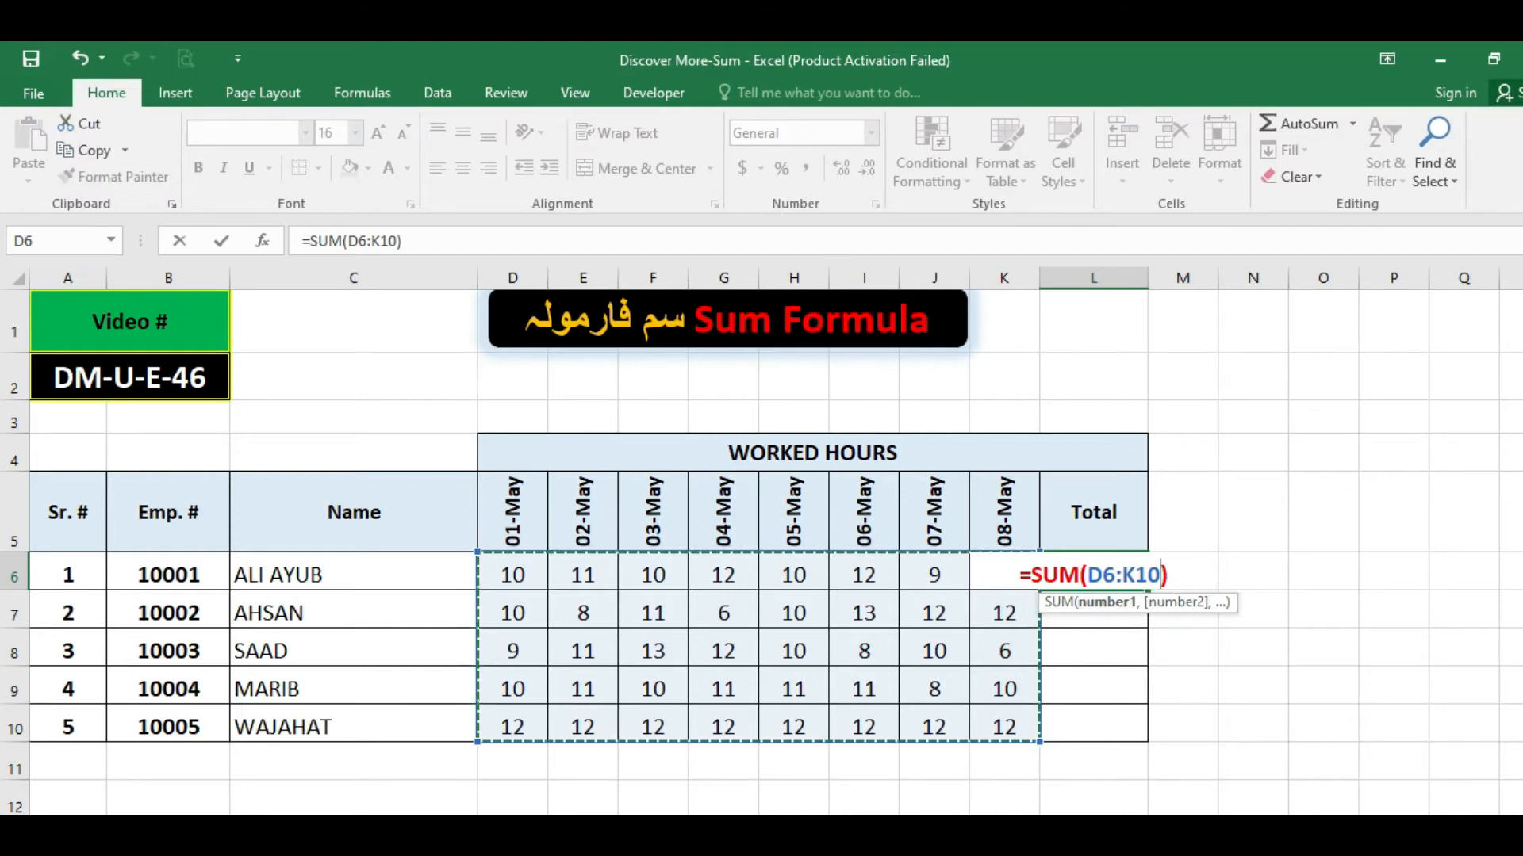
pyautogui.press('Return')
pyautogui.click(1093, 575)
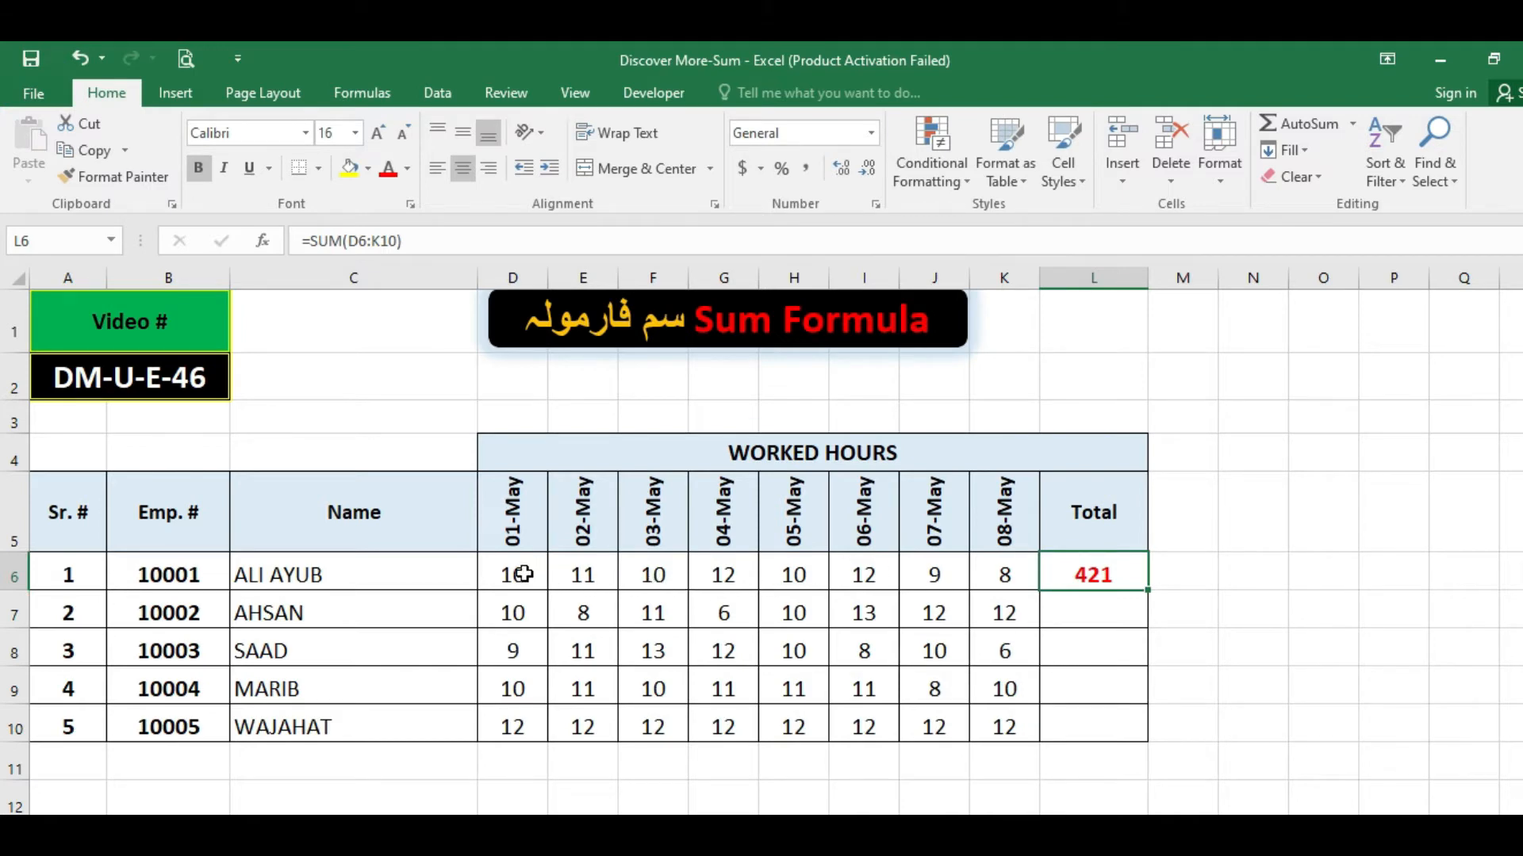
# Step: Compare the full block D6:K10 added in L6 with the individual employee rows D6:K6 and D9:K9
pyautogui.moveTo(524, 574); pyautogui.dragTo(996, 726)
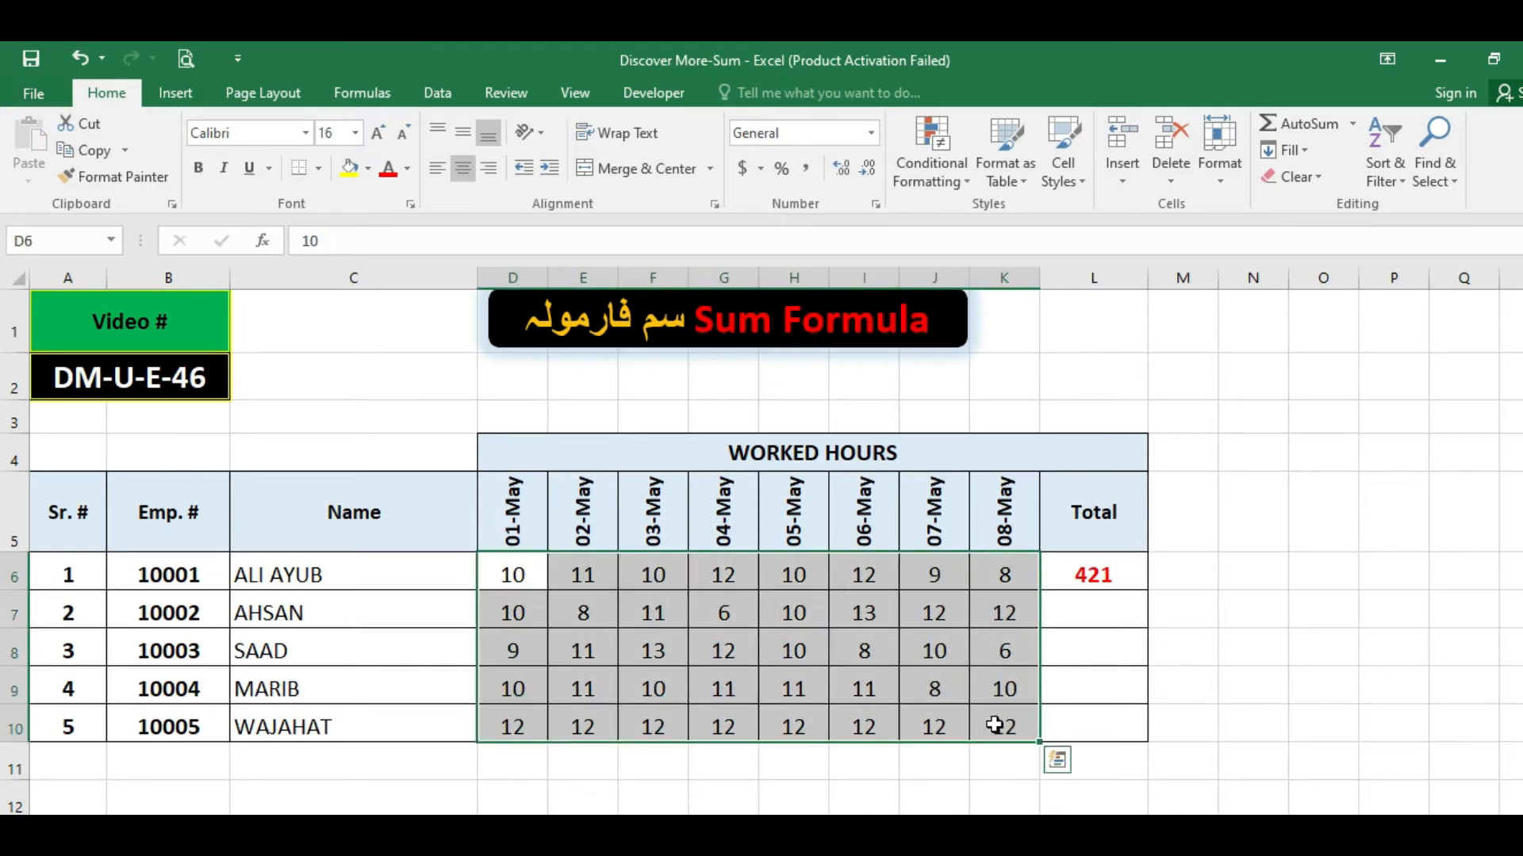
pyautogui.click(1075, 576)
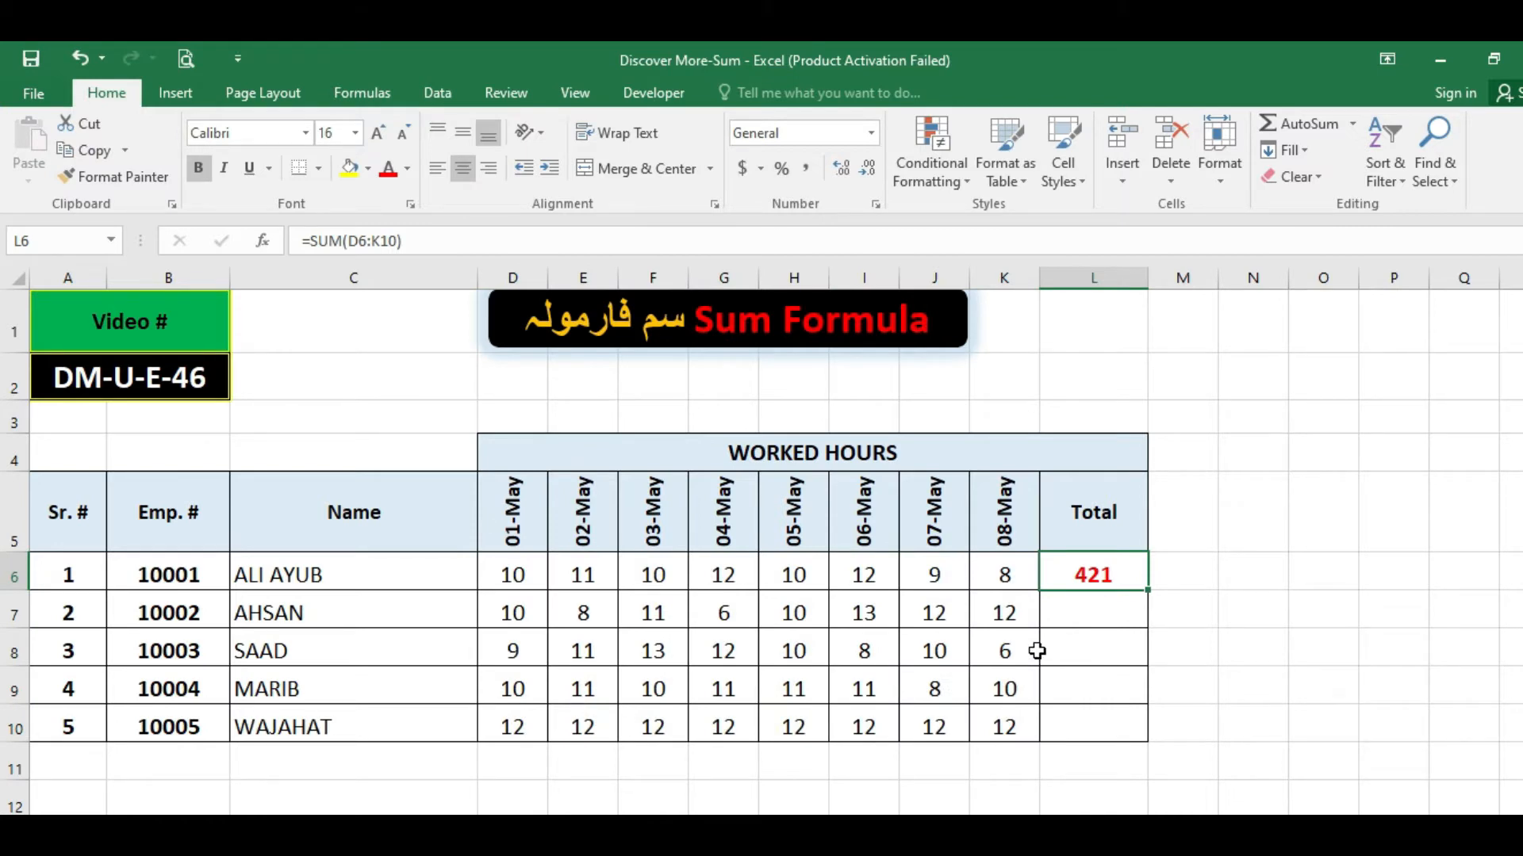
pyautogui.click(347, 568)
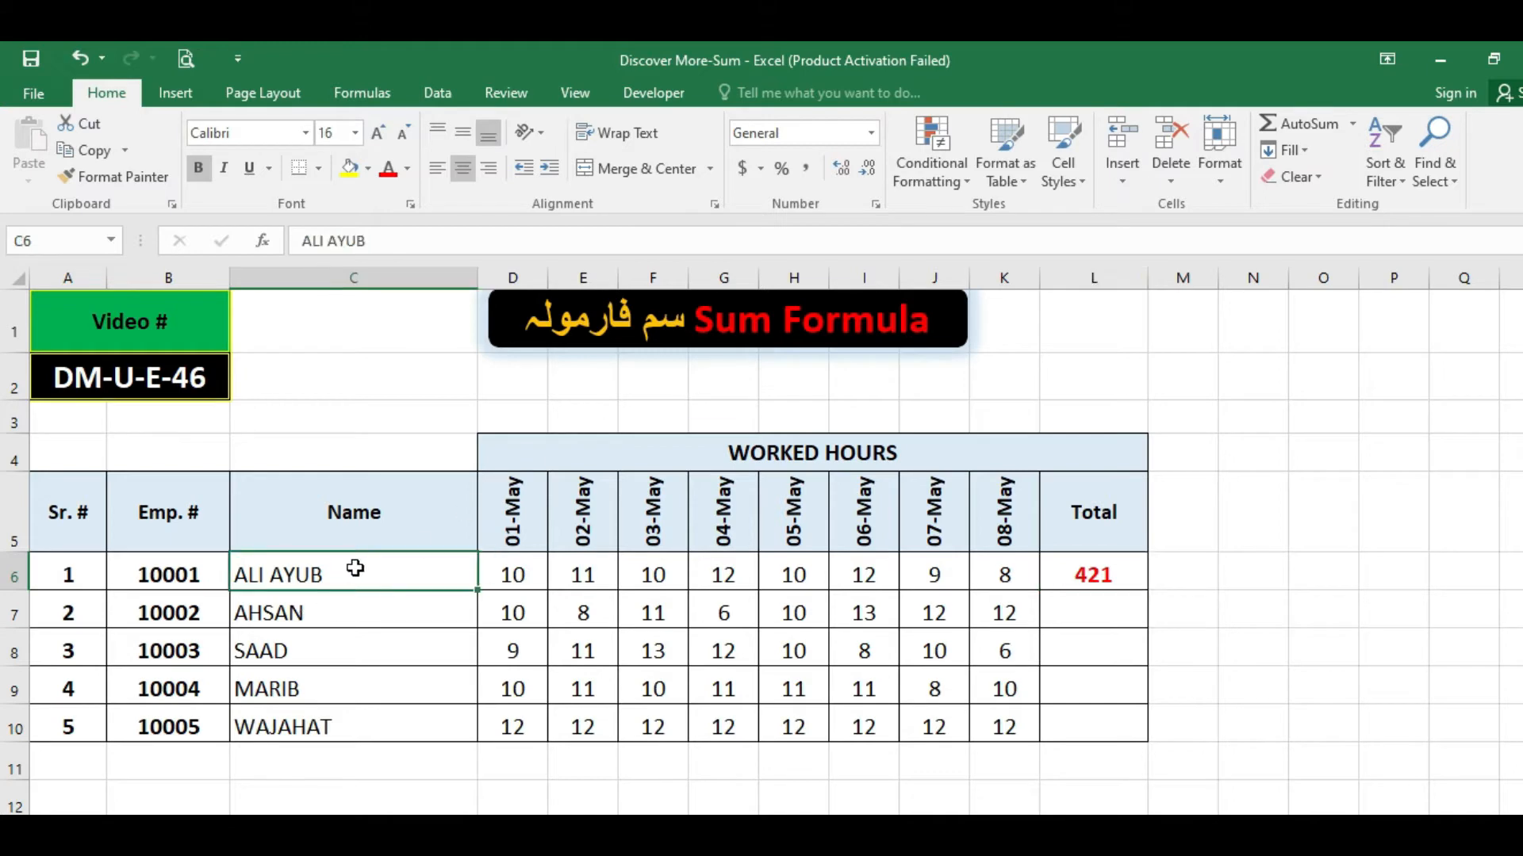
pyautogui.moveTo(510, 585); pyautogui.dragTo(974, 580)
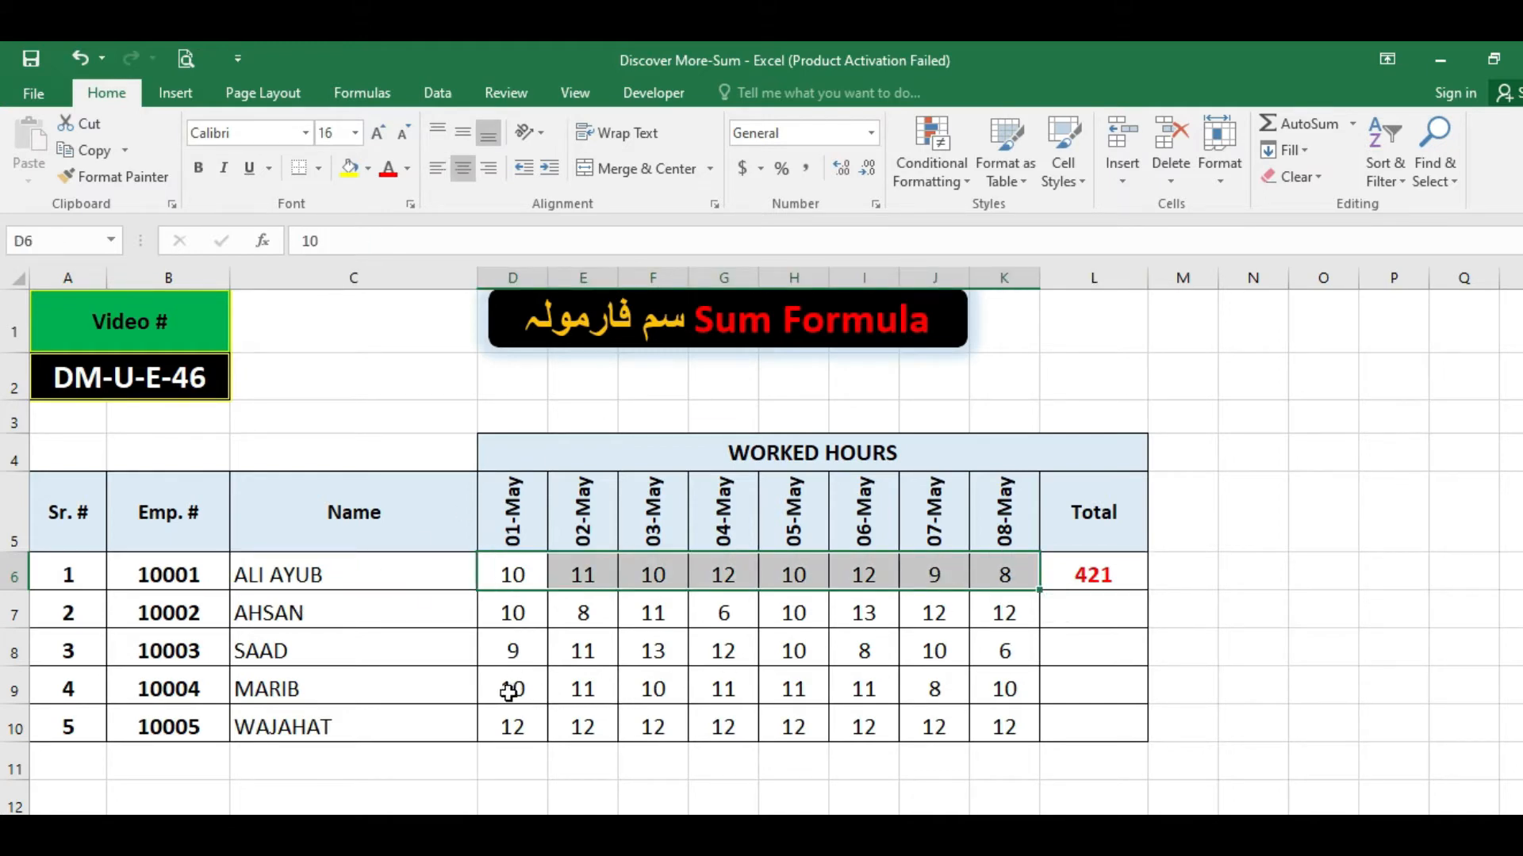
pyautogui.moveTo(508, 692); pyautogui.dragTo(995, 684)
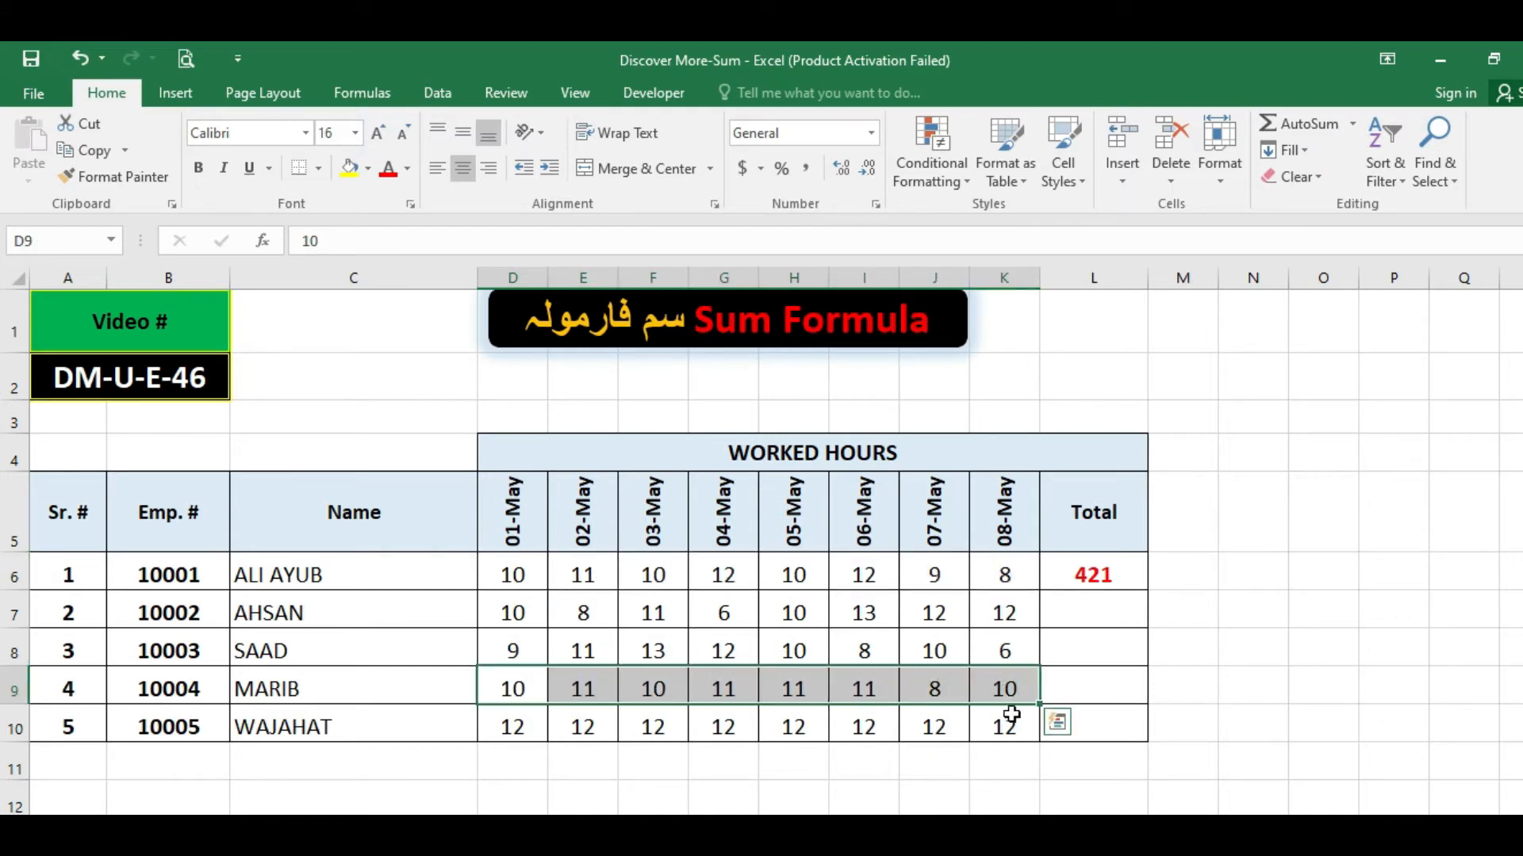
pyautogui.click(1106, 557)
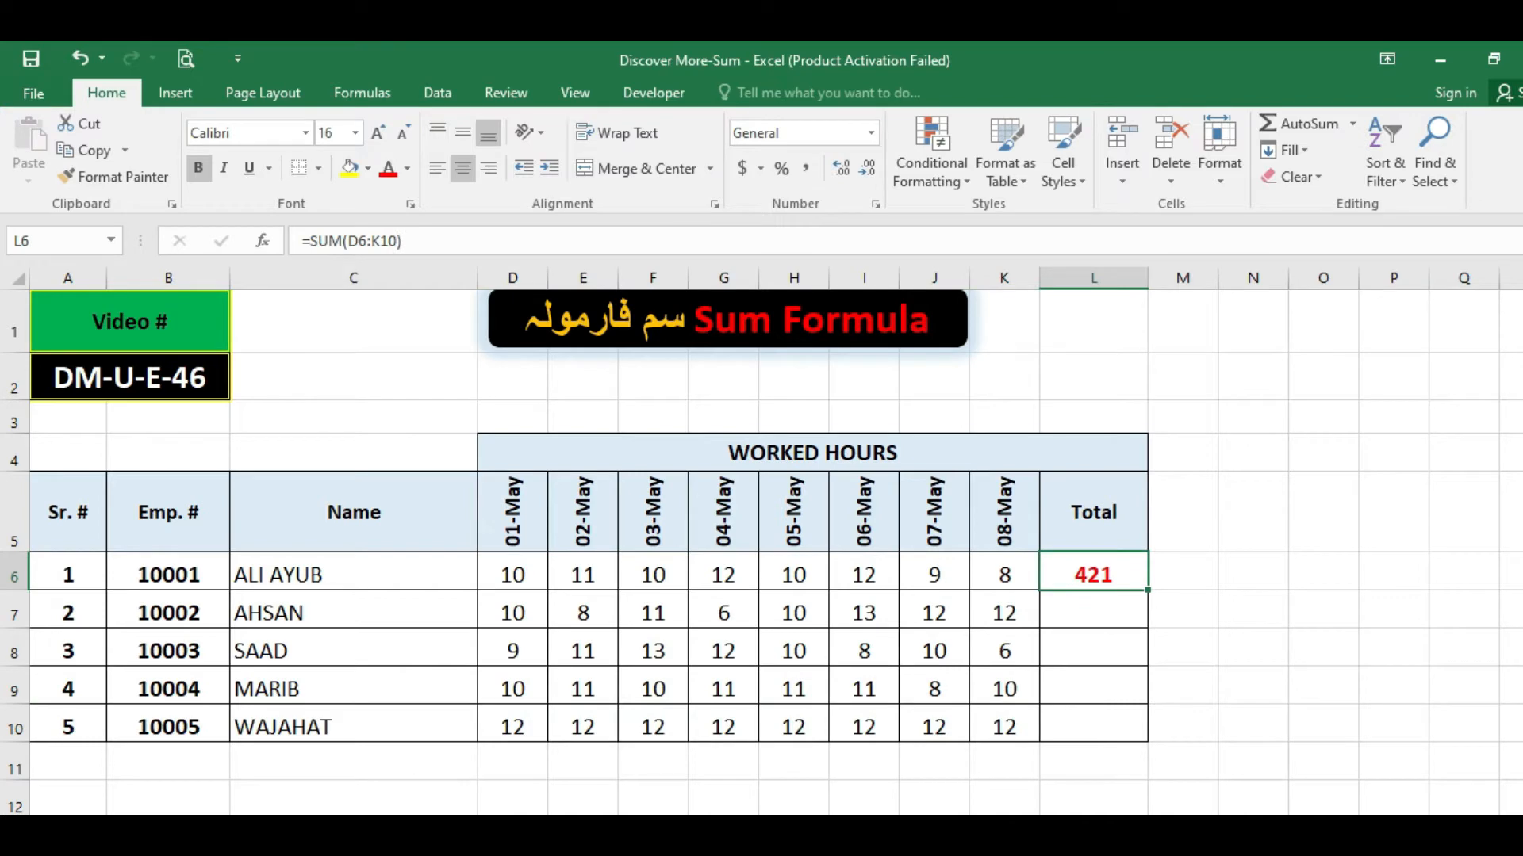
pyautogui.click(533, 578)
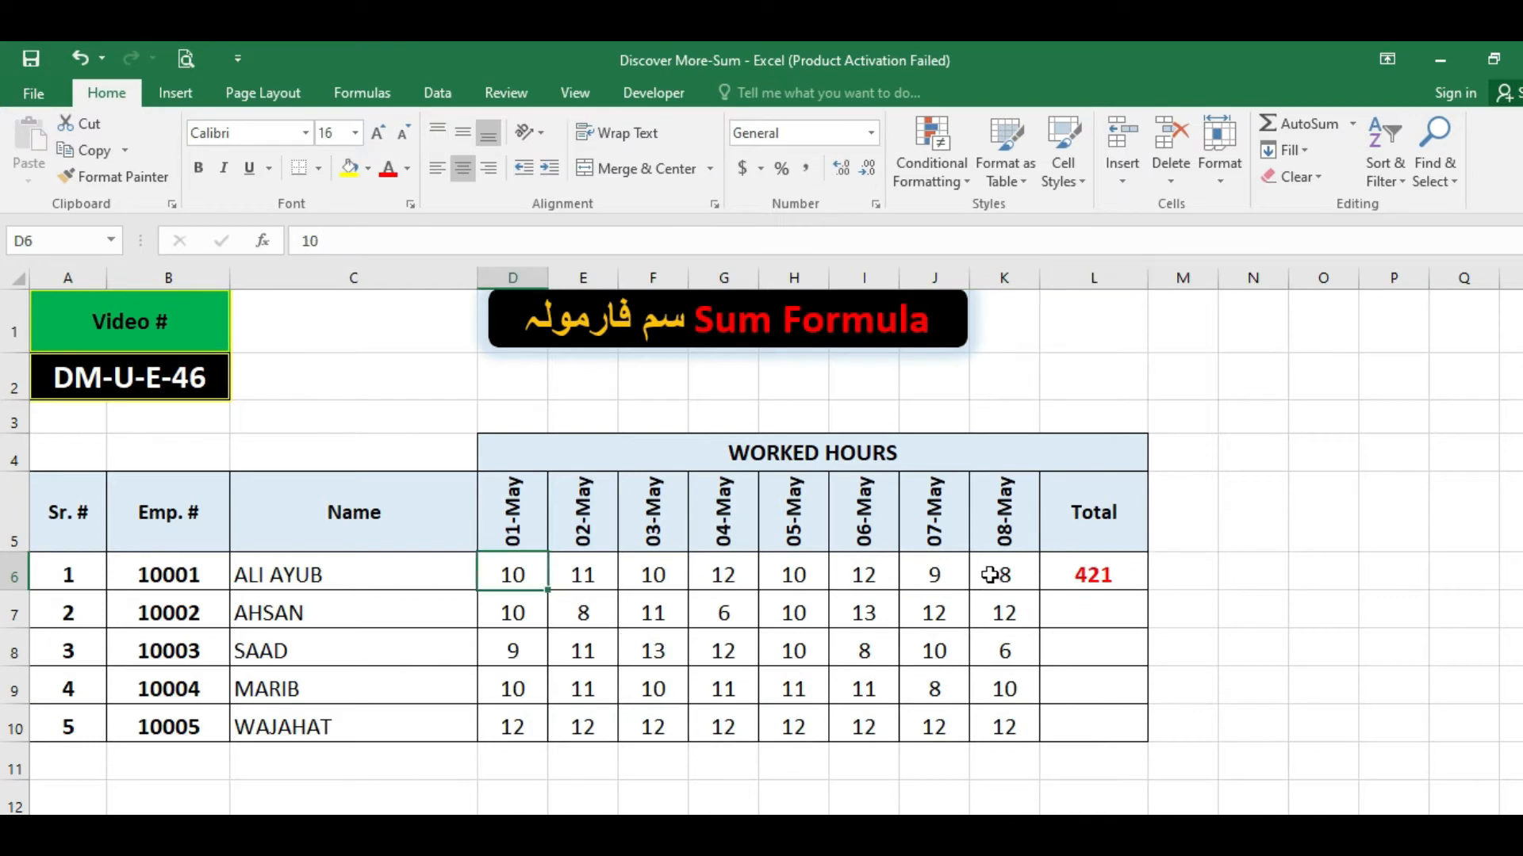
# Step: Replace the formula in L6 with =SUM(D6:K6) to total only the first employee's hours
pyautogui.click(1080, 577)
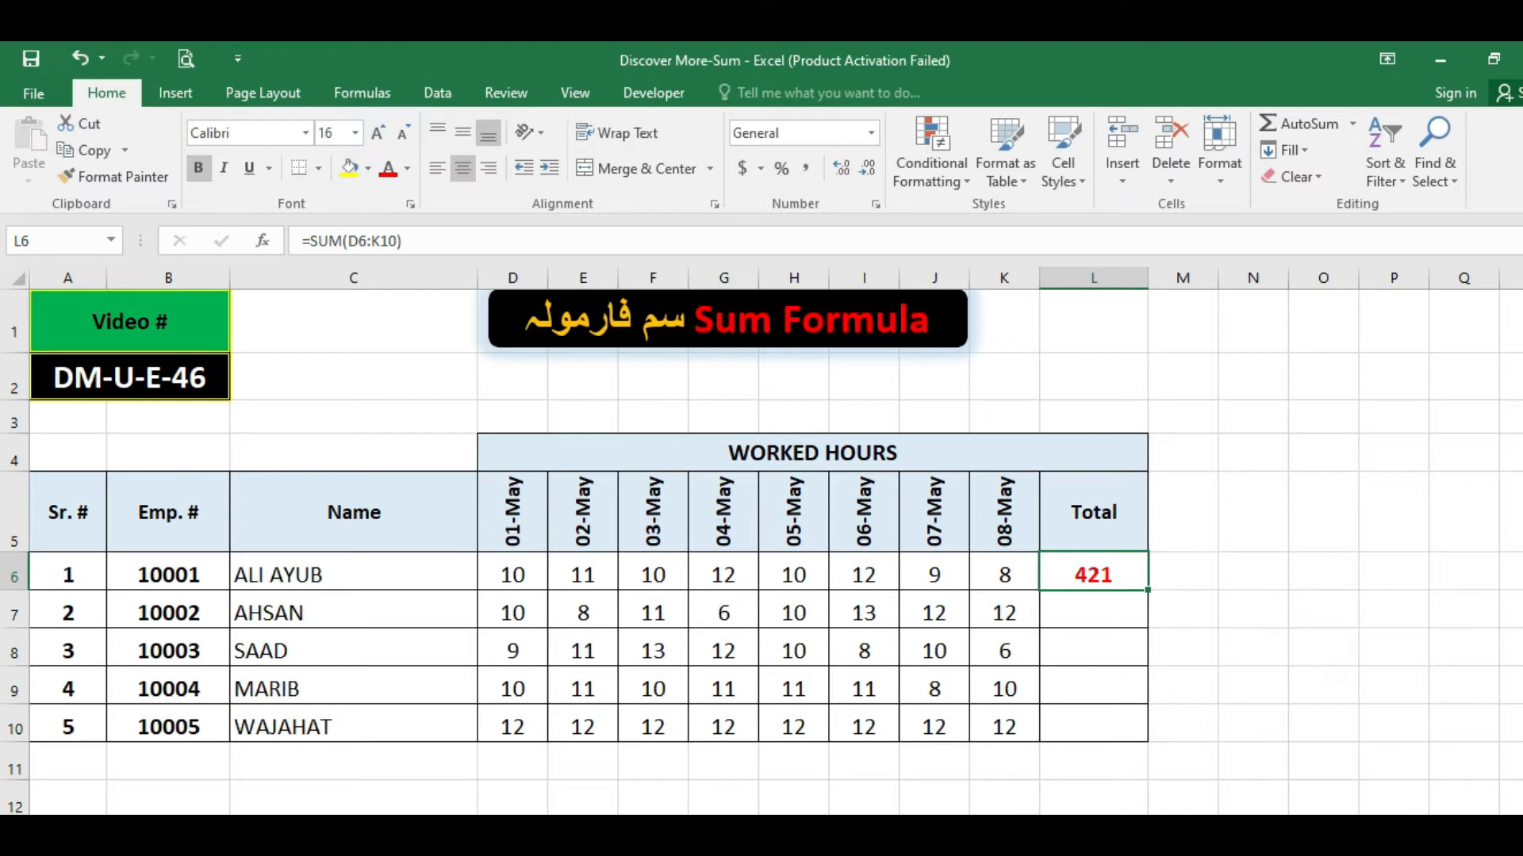
pyautogui.write('=s')
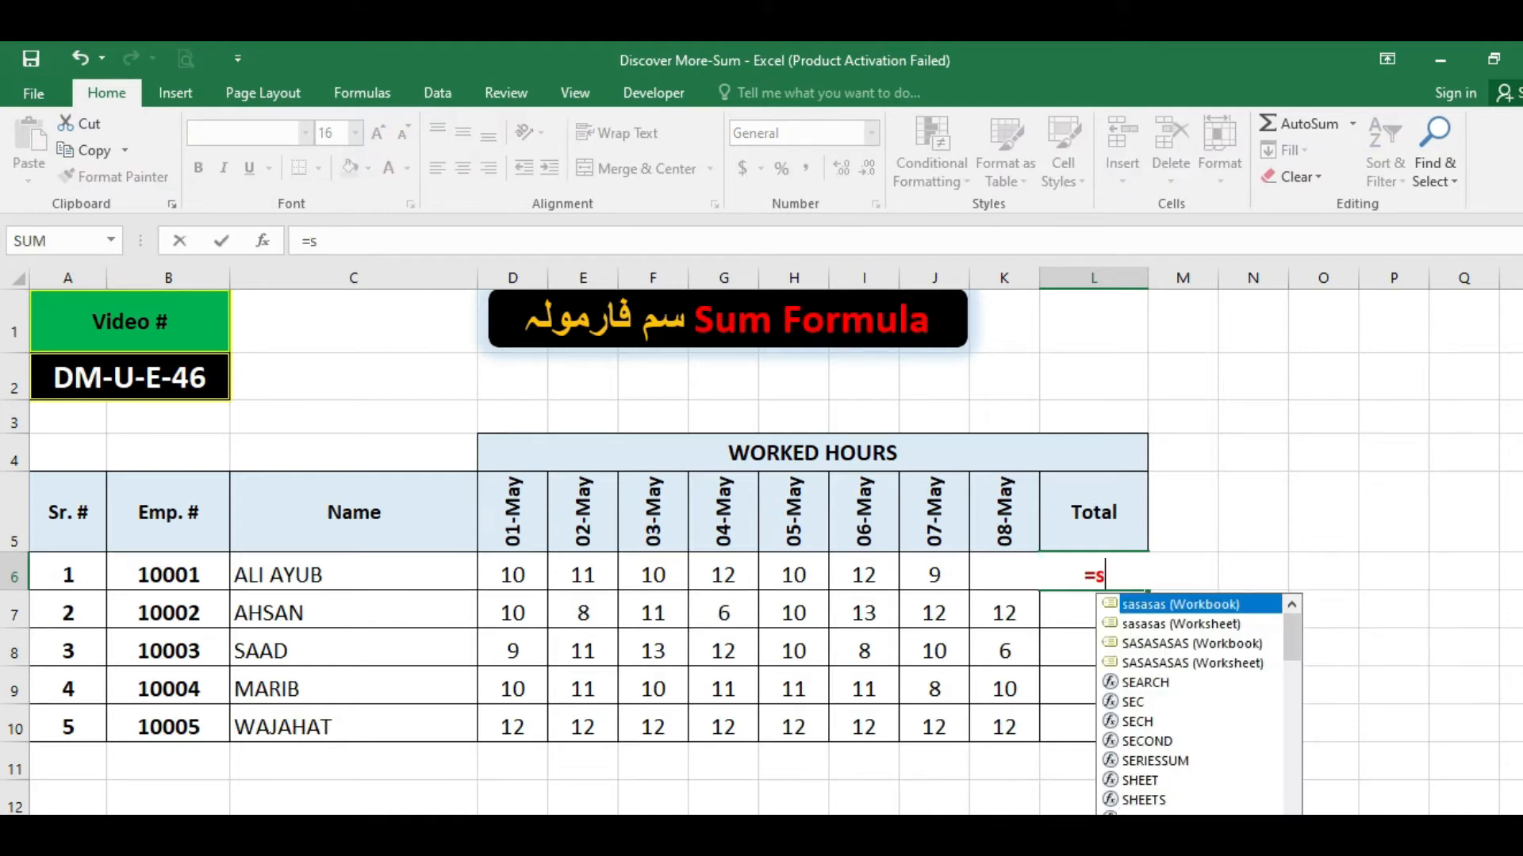
pyautogui.write('um(')
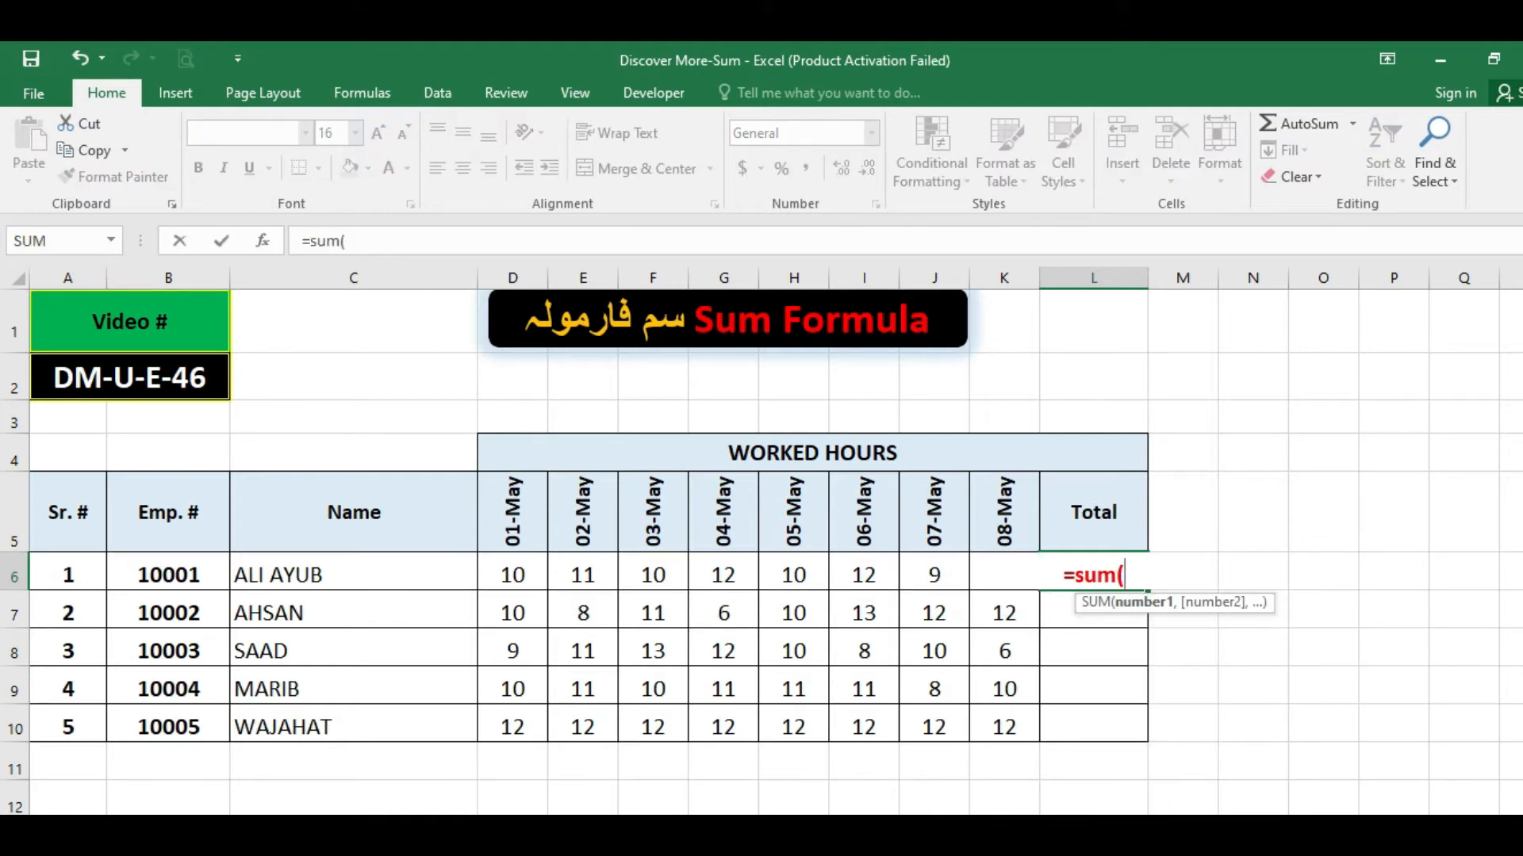
pyautogui.moveTo(516, 574); pyautogui.dragTo(985, 578)
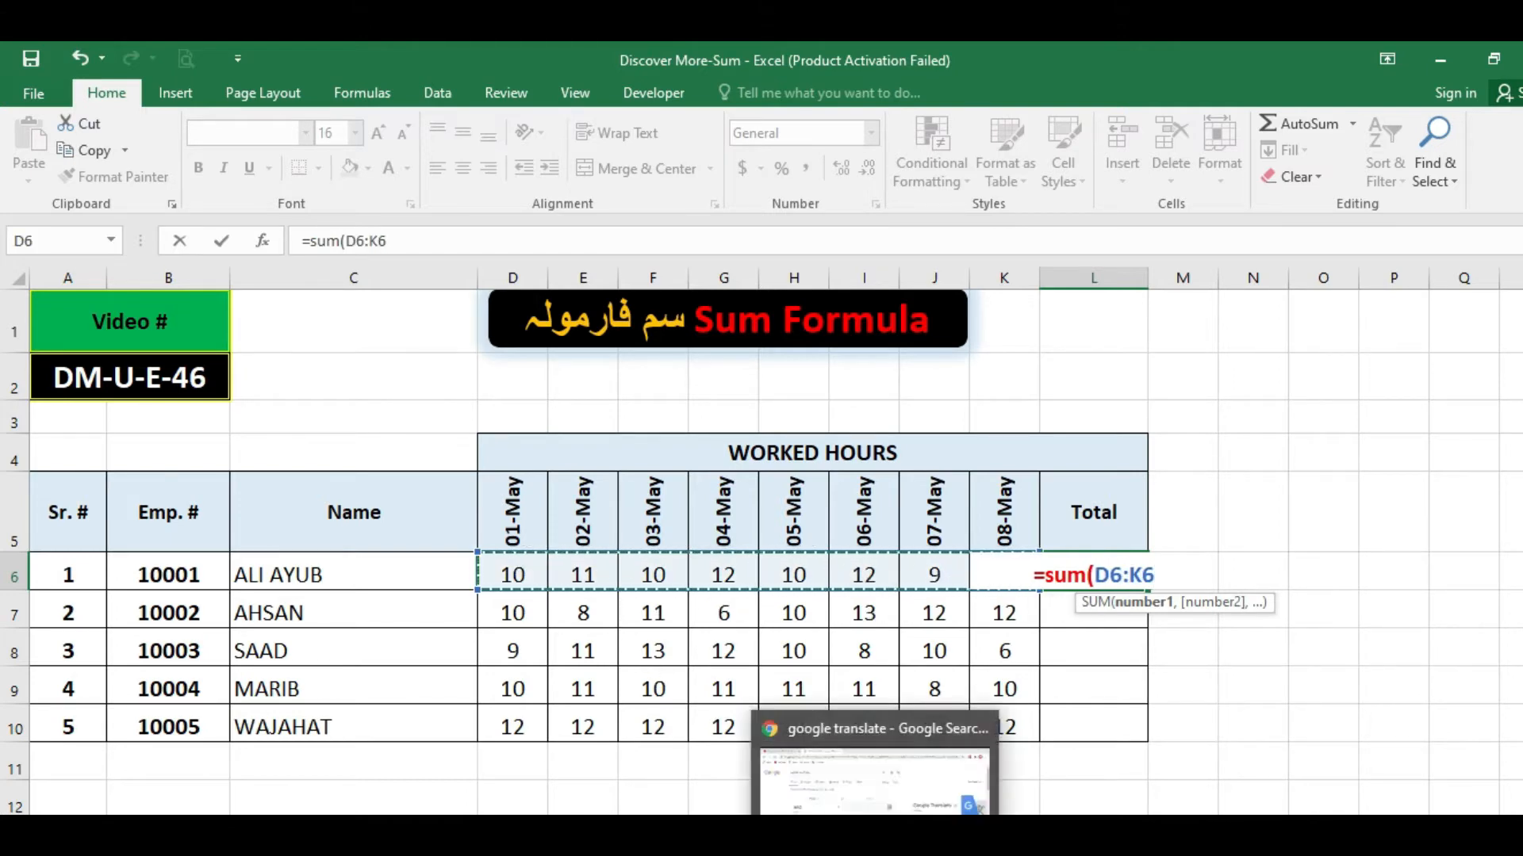
pyautogui.press('Return')
pyautogui.press('Up')
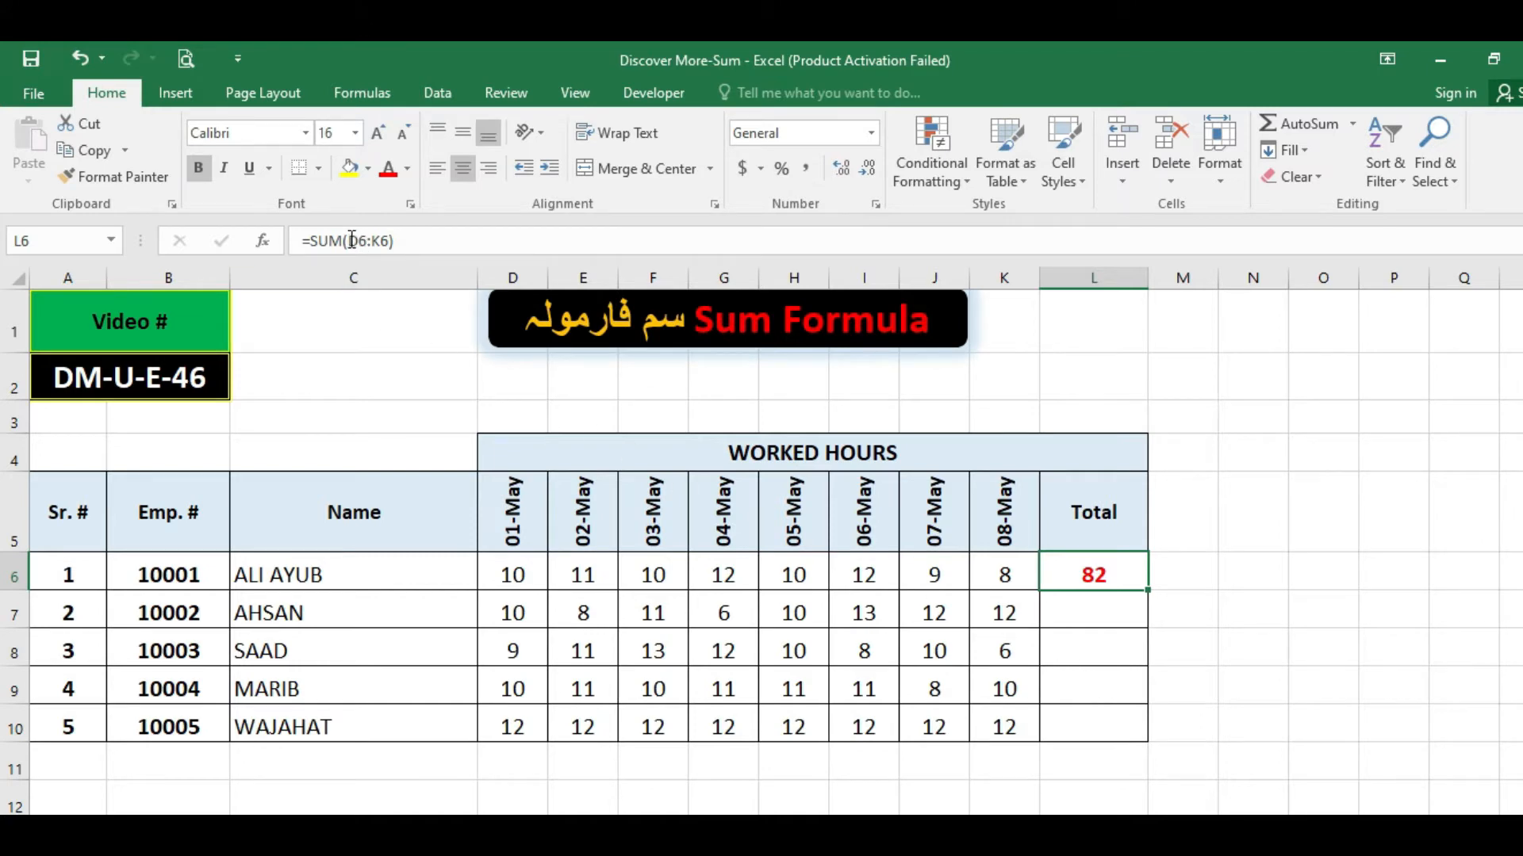
# Step: Add a copied D6:K6 range as a second argument to the SUM formula in L6
pyautogui.moveTo(351, 241); pyautogui.dragTo(390, 244)
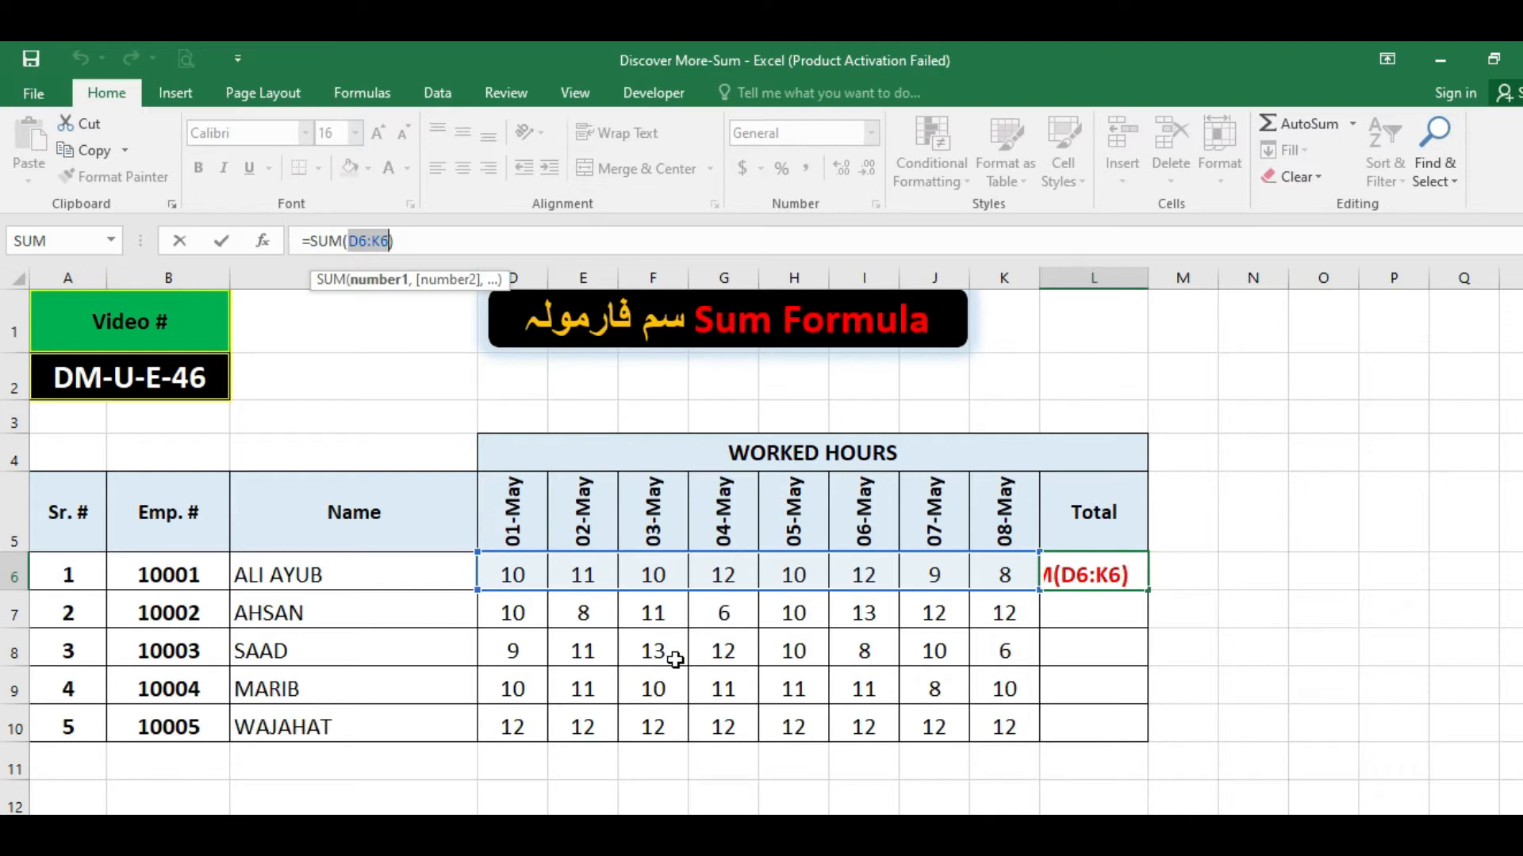
pyautogui.hotkey('ctrl', 'c')
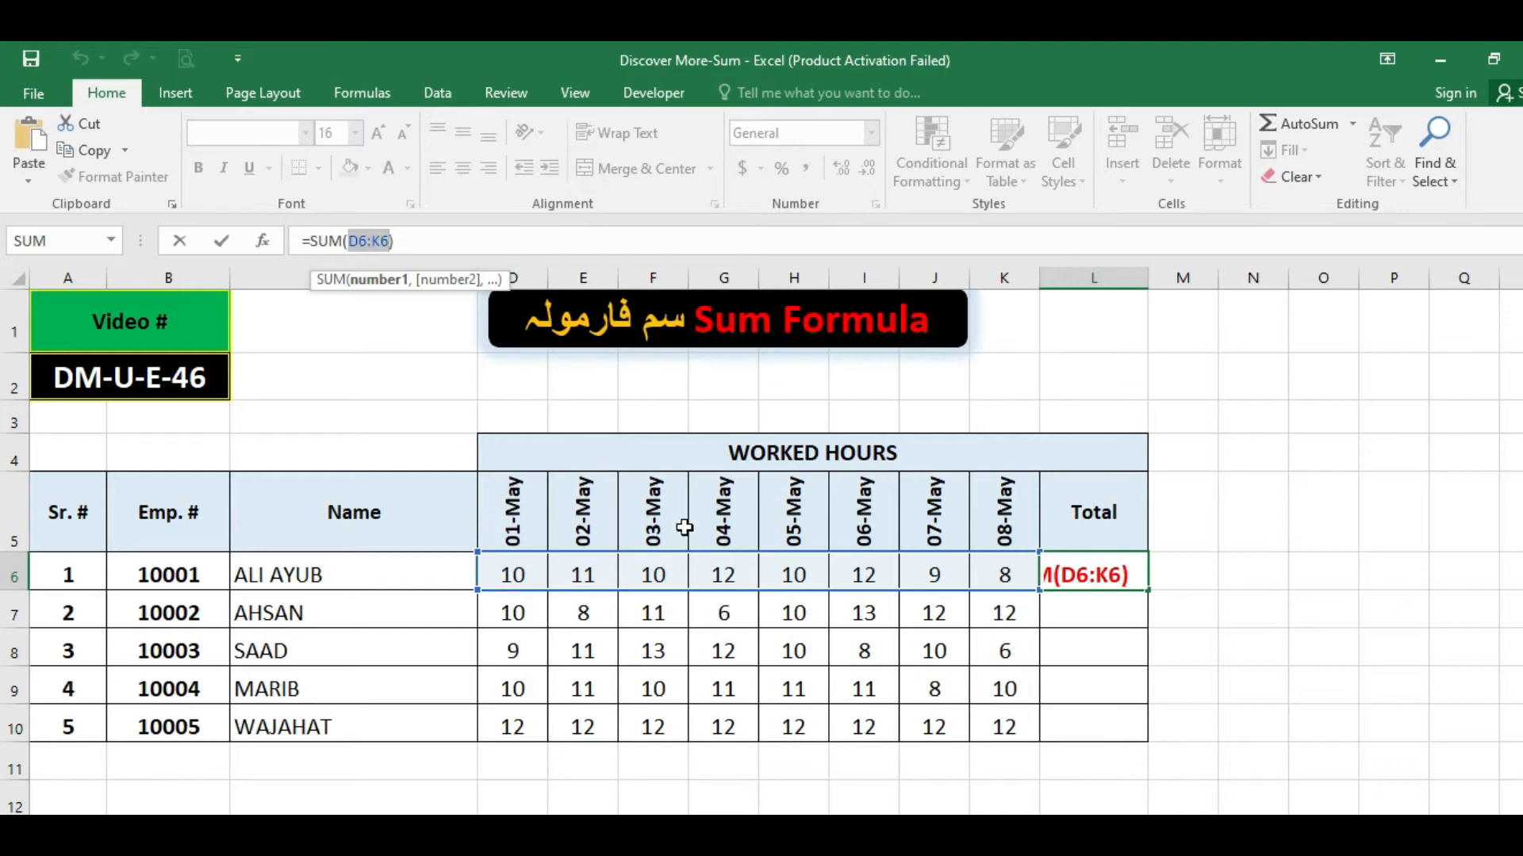
pyautogui.click(388, 241)
pyautogui.write(',')
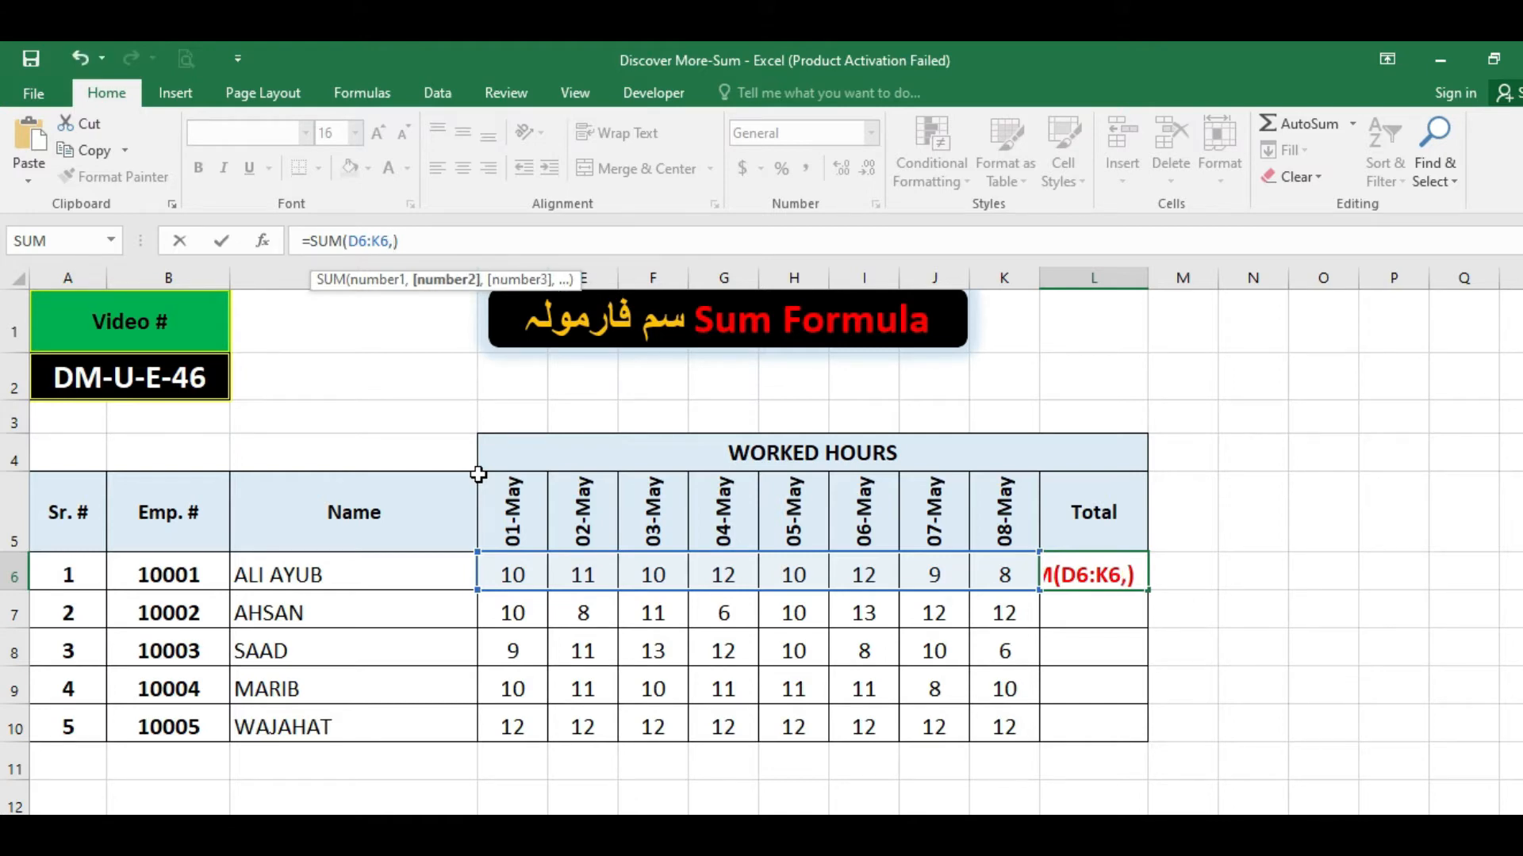
pyautogui.write('D6:K6')
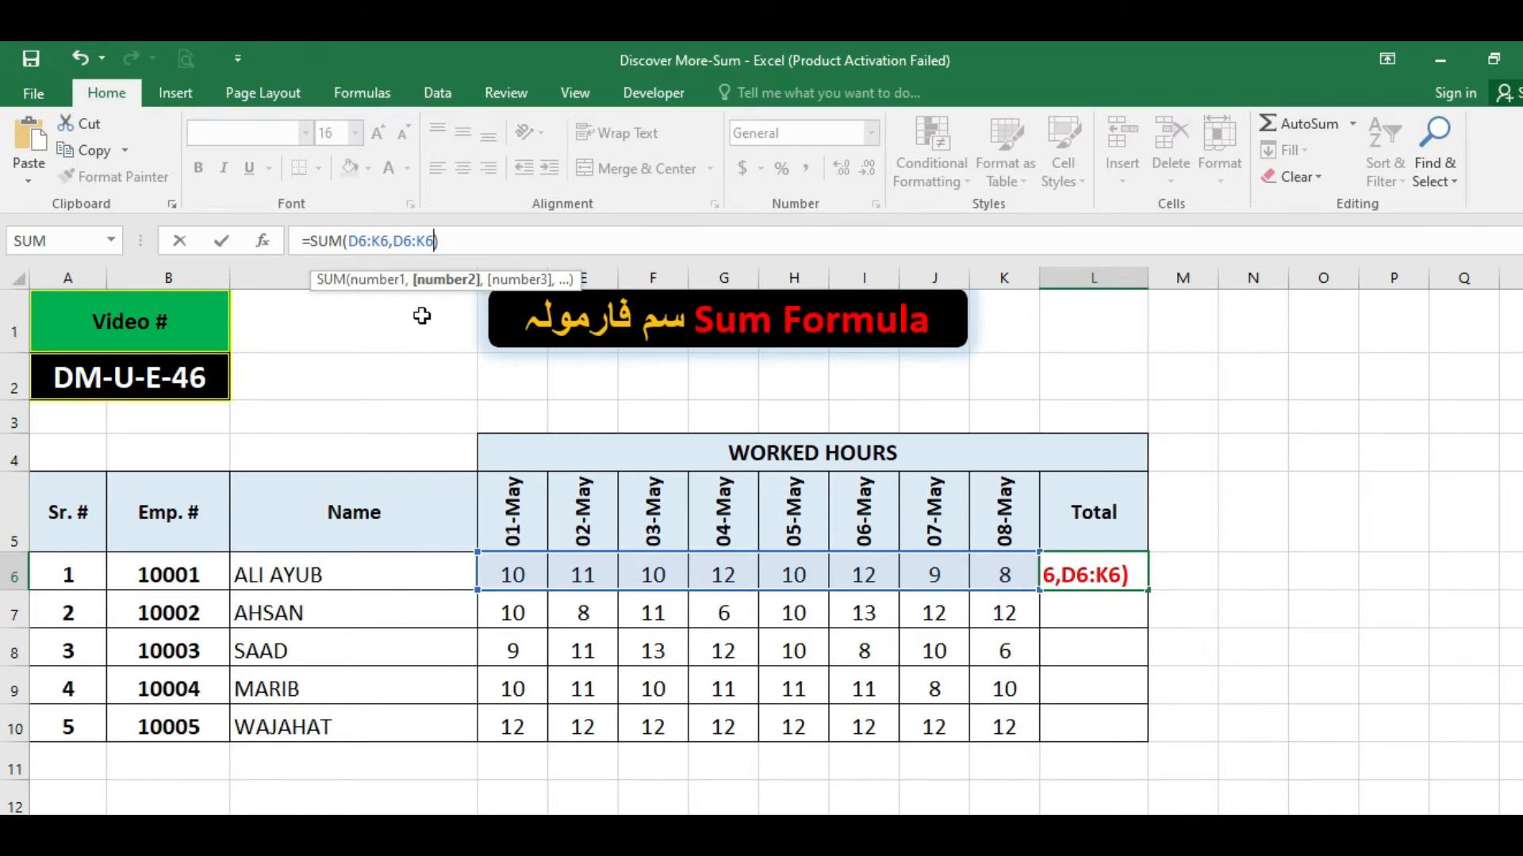
# Step: Change the second range of the SUM formula in L6 to D9:K9, giving =SUM(D6:K6,D9:K9)
pyautogui.click(404, 240)
pyautogui.press('Delete')
pyautogui.write('9')
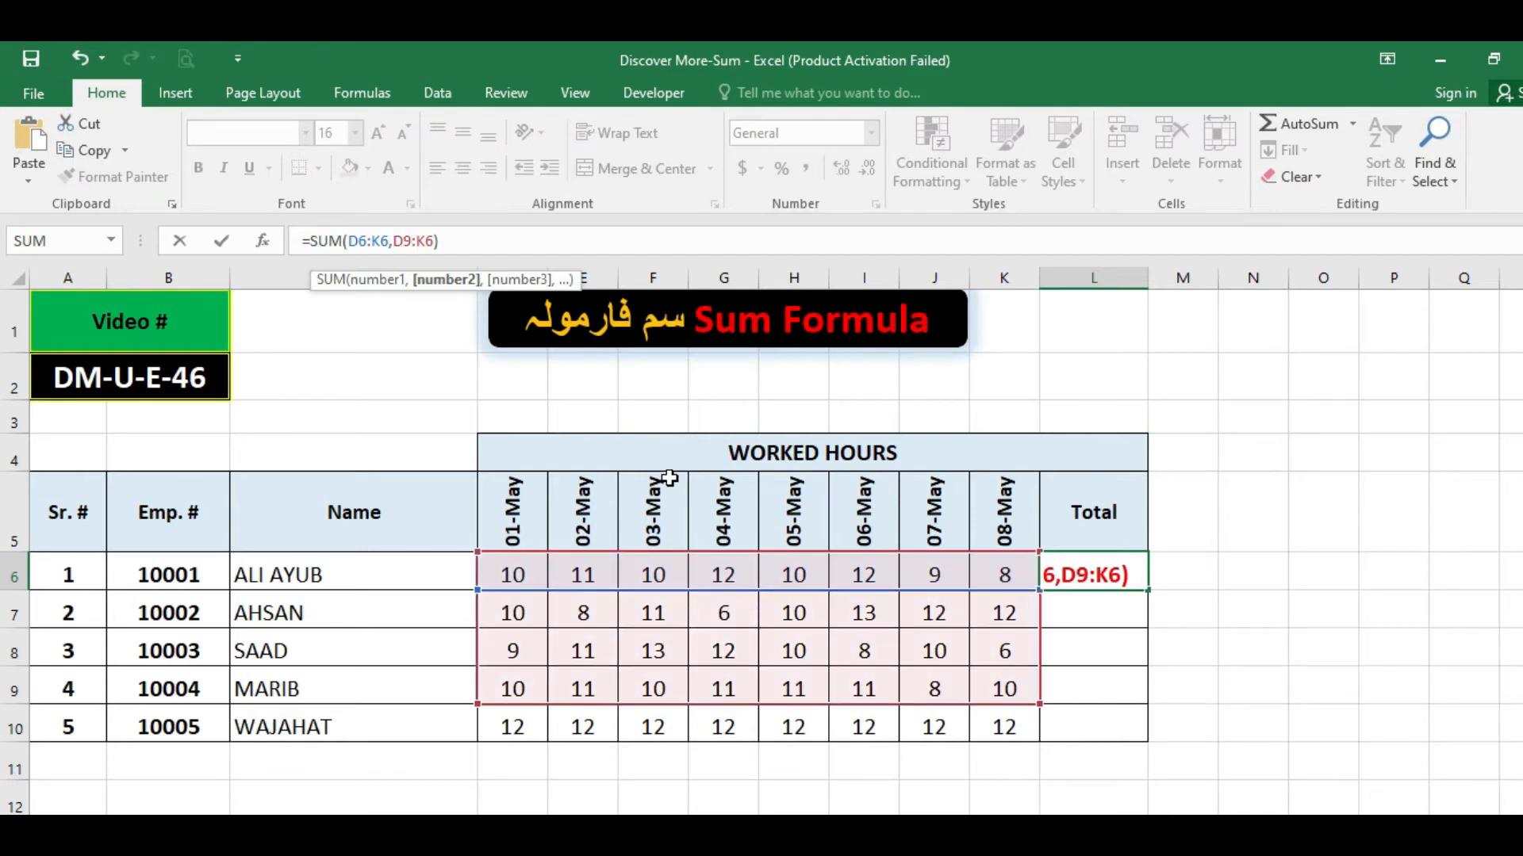
pyautogui.press('Right')
pyautogui.press('Right')
pyautogui.press('Delete')
pyautogui.write('9')
pyautogui.press('Return')
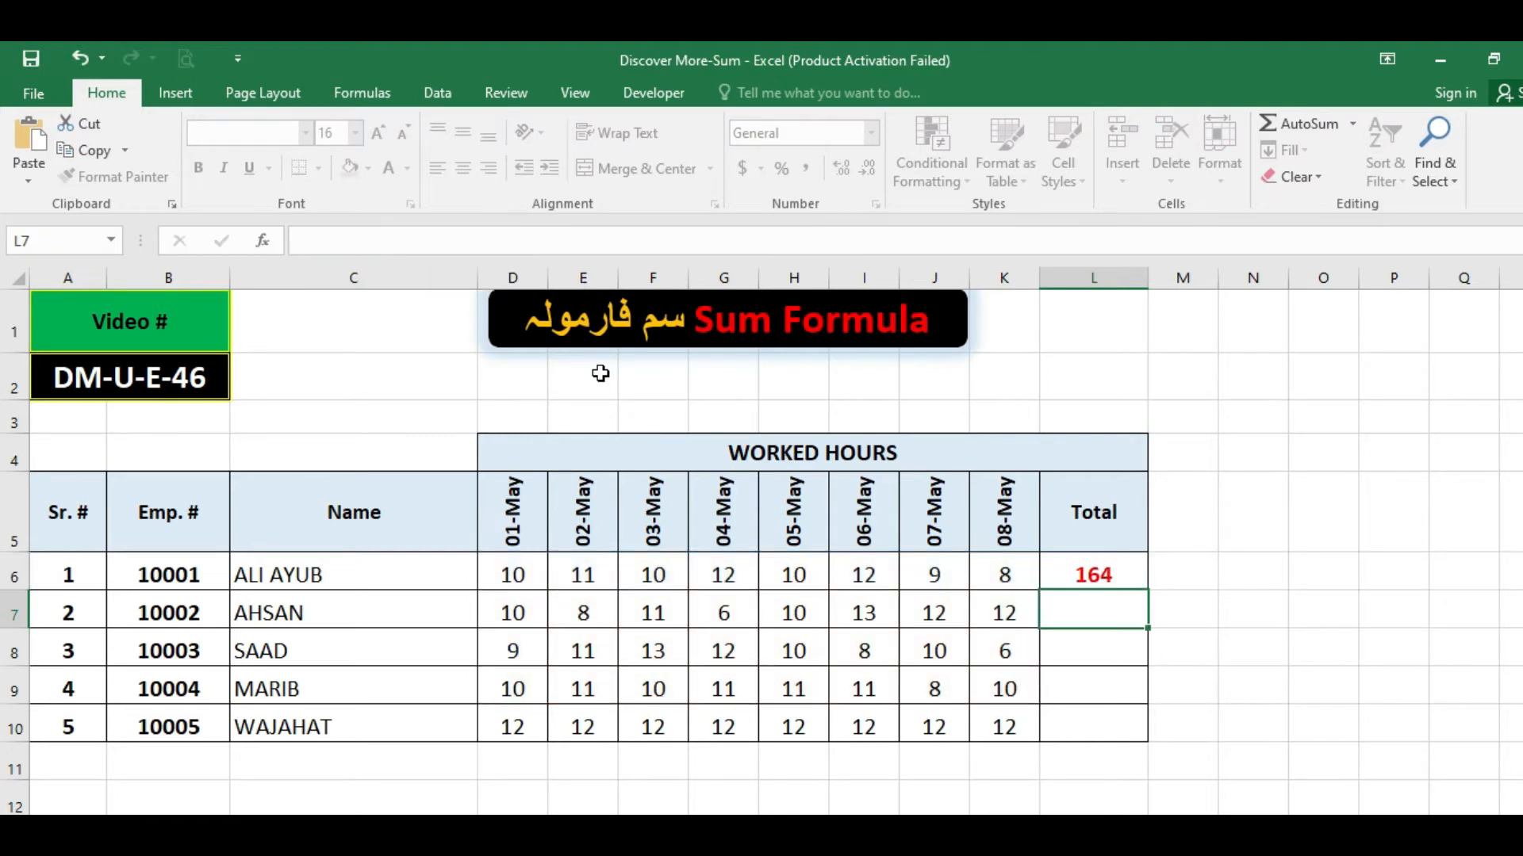
pyautogui.press('Up')
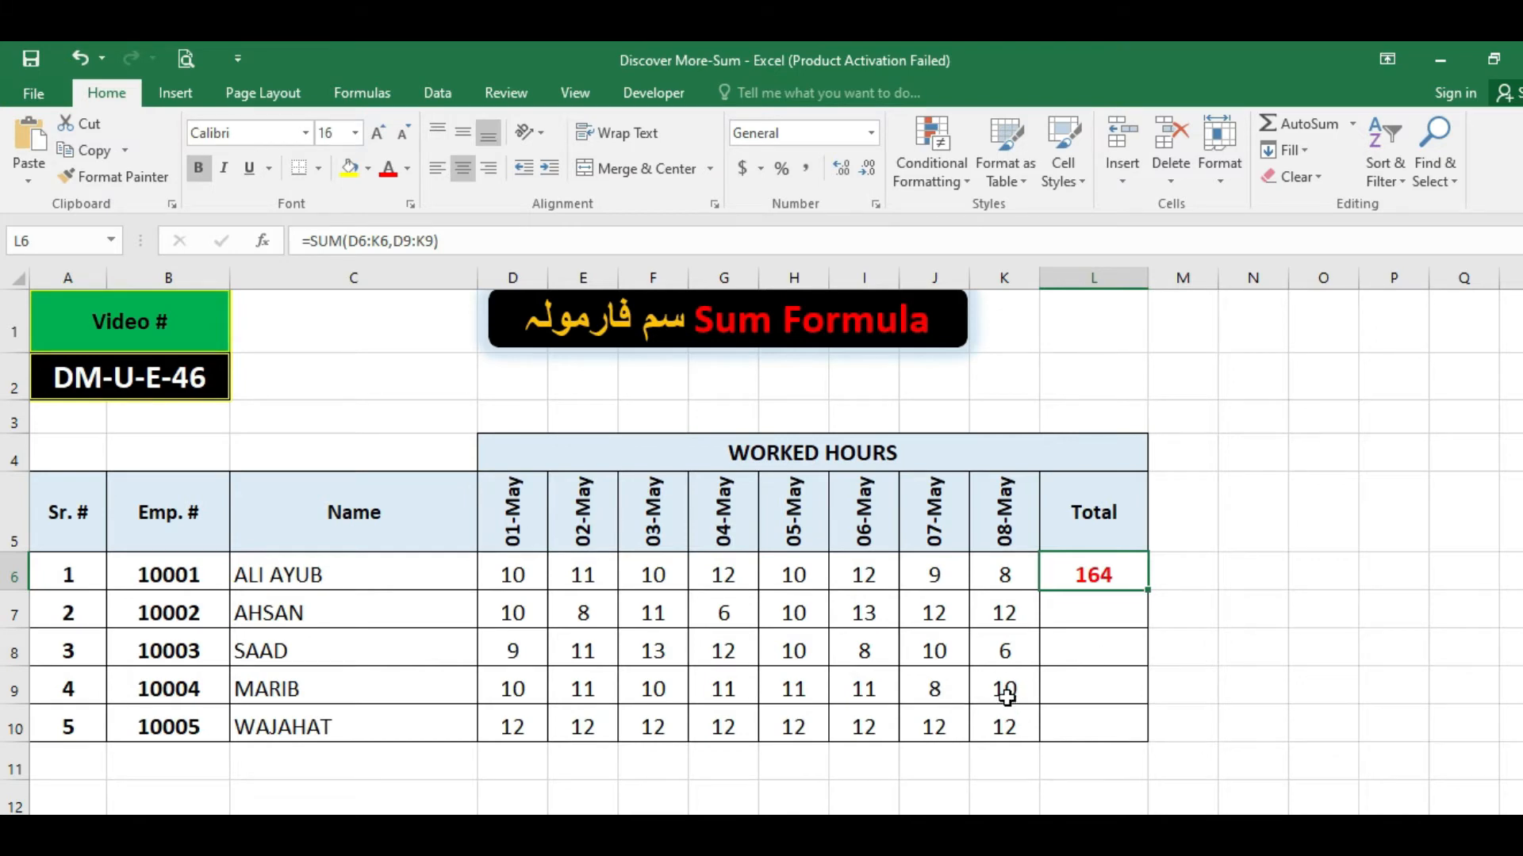
# Step: Total the first employee's hours separately in M6 with AutoSum over D6:K6
pyautogui.click(1215, 571)
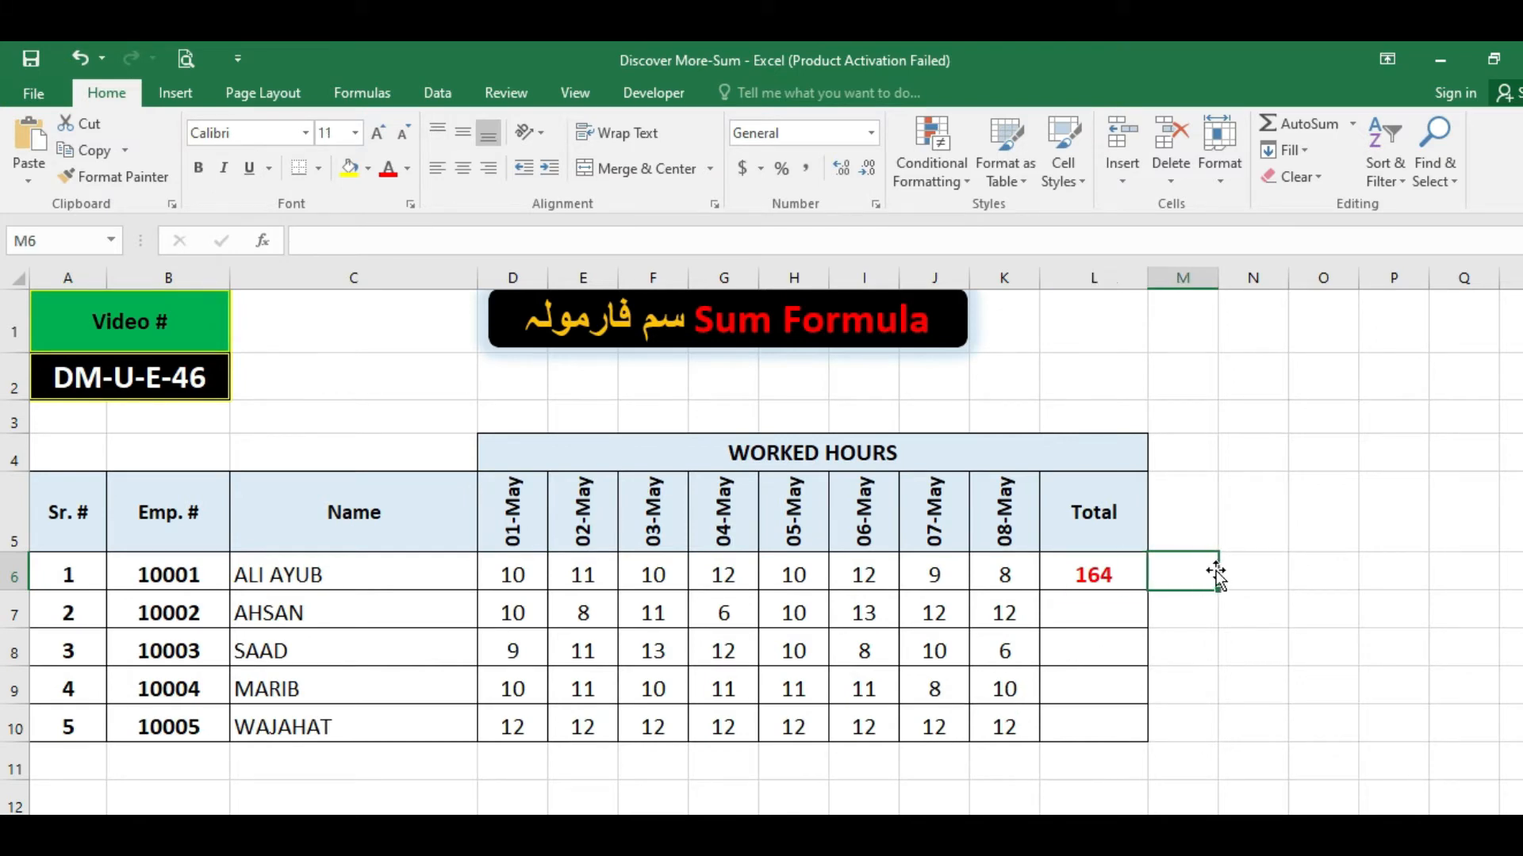
pyautogui.click(1297, 122)
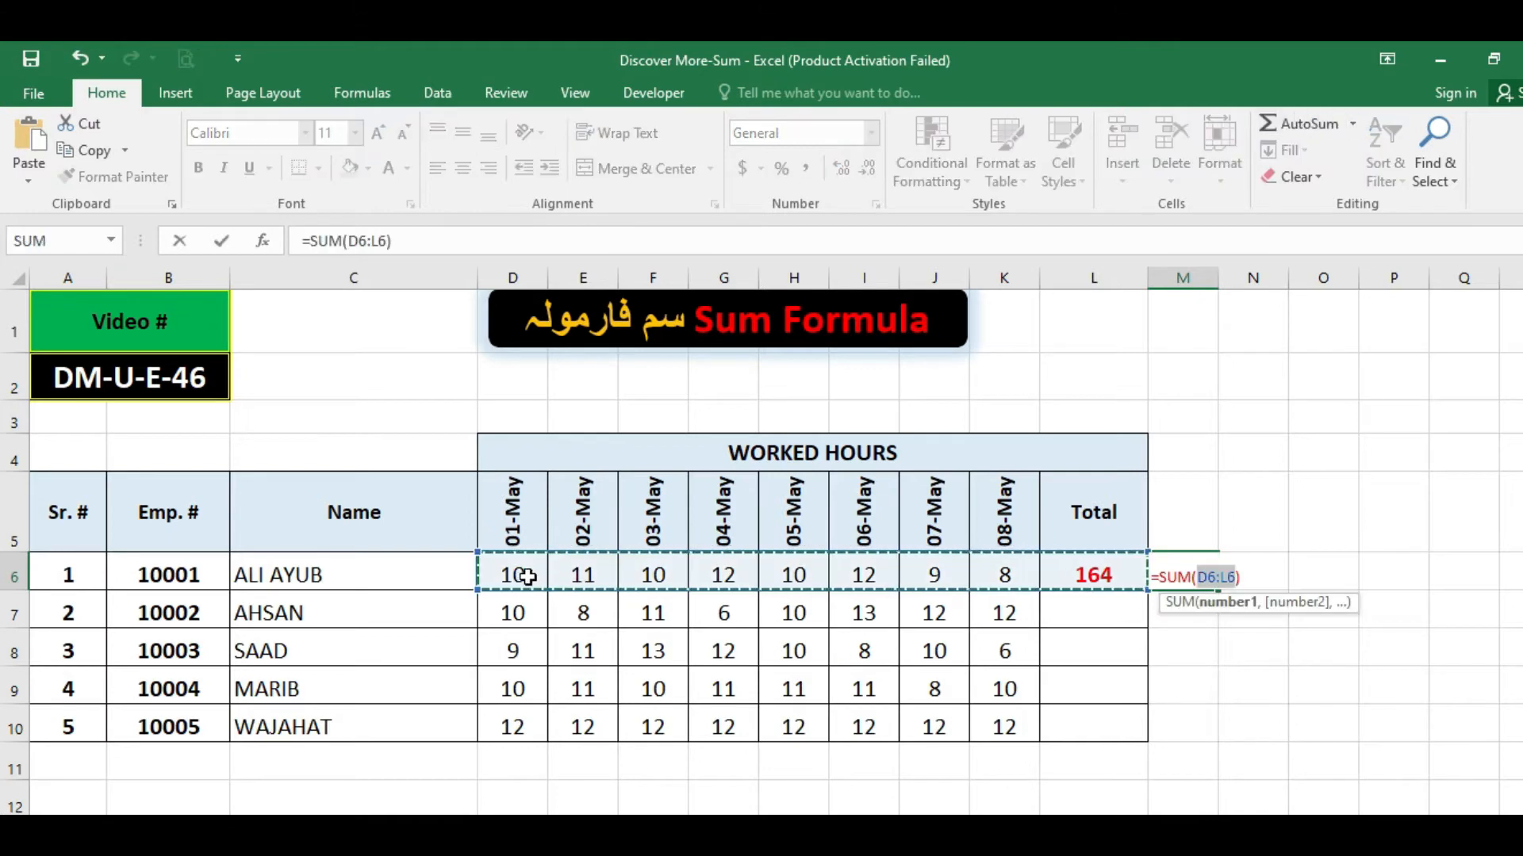
pyautogui.moveTo(510, 577); pyautogui.dragTo(996, 574)
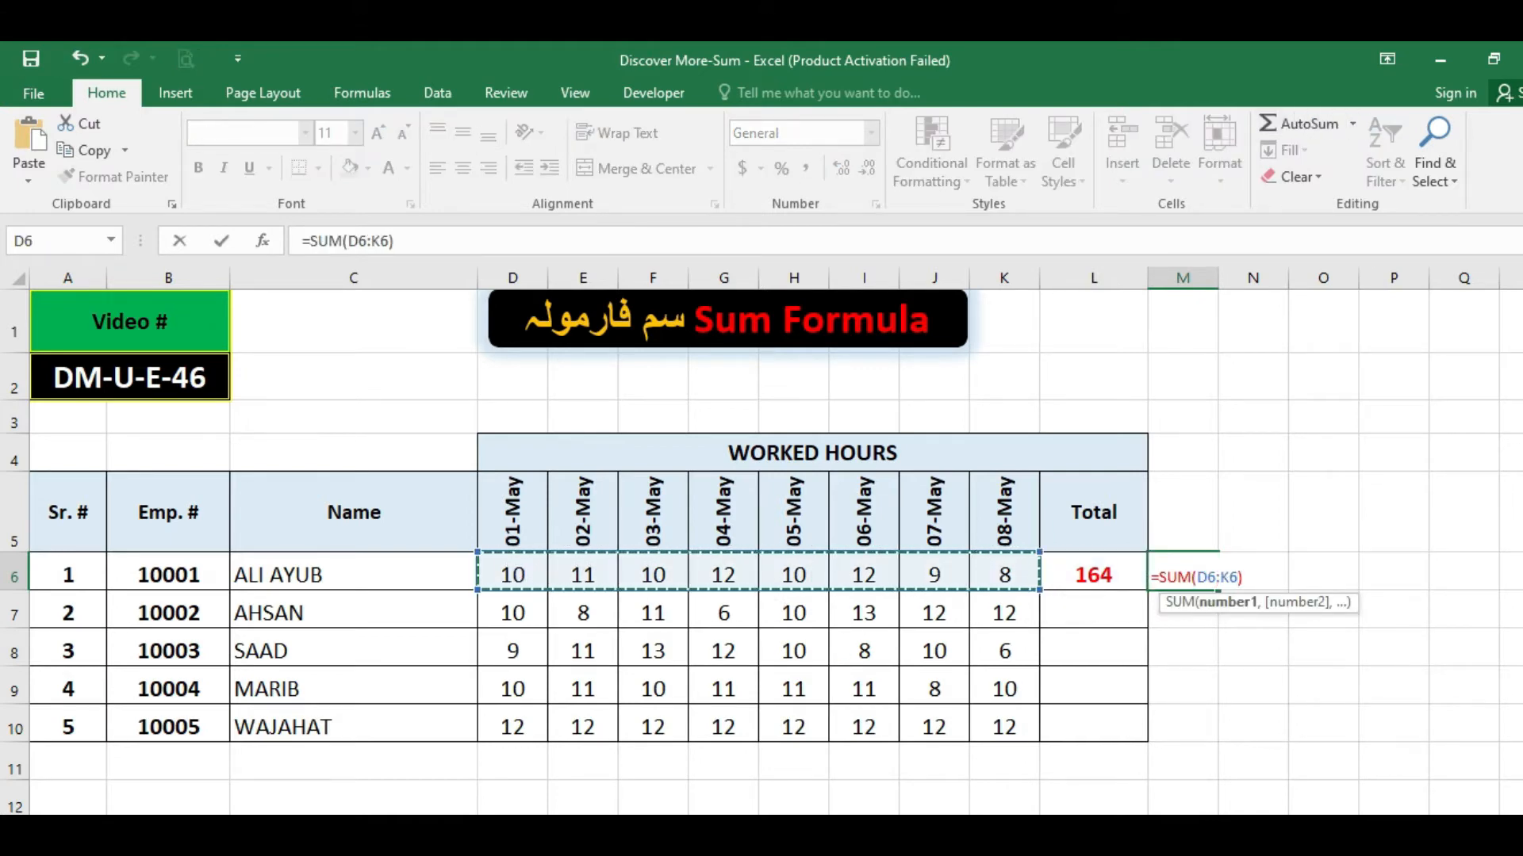
pyautogui.press('Return')
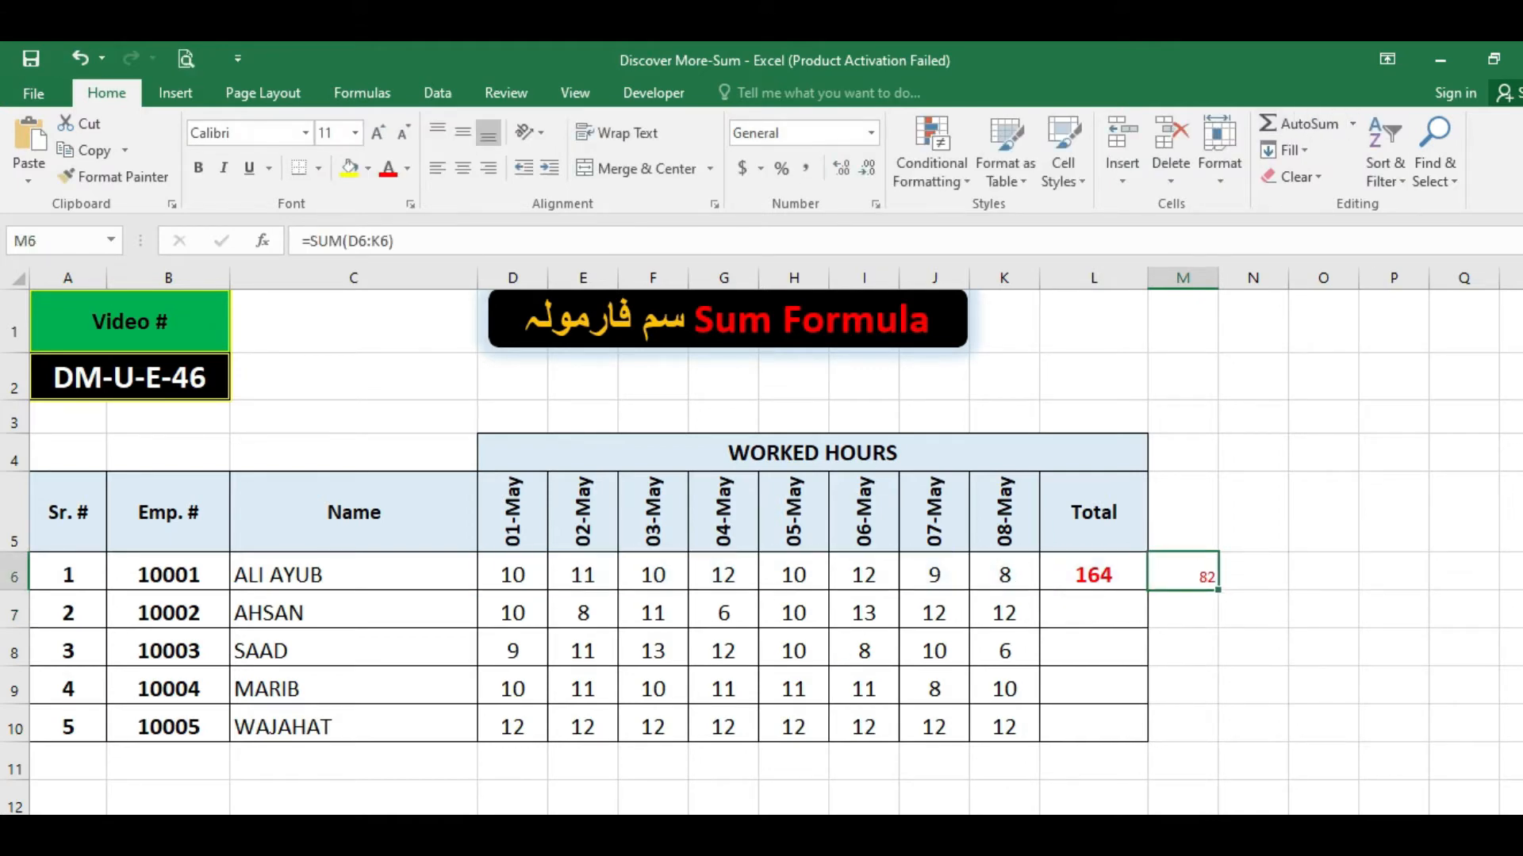
# Step: Copy the row total from M6 to M9 to total the fourth employee's hours
pyautogui.hotkey('ctrl', 'c')
pyautogui.press('Down')
pyautogui.press('Down')
pyautogui.press('Down')
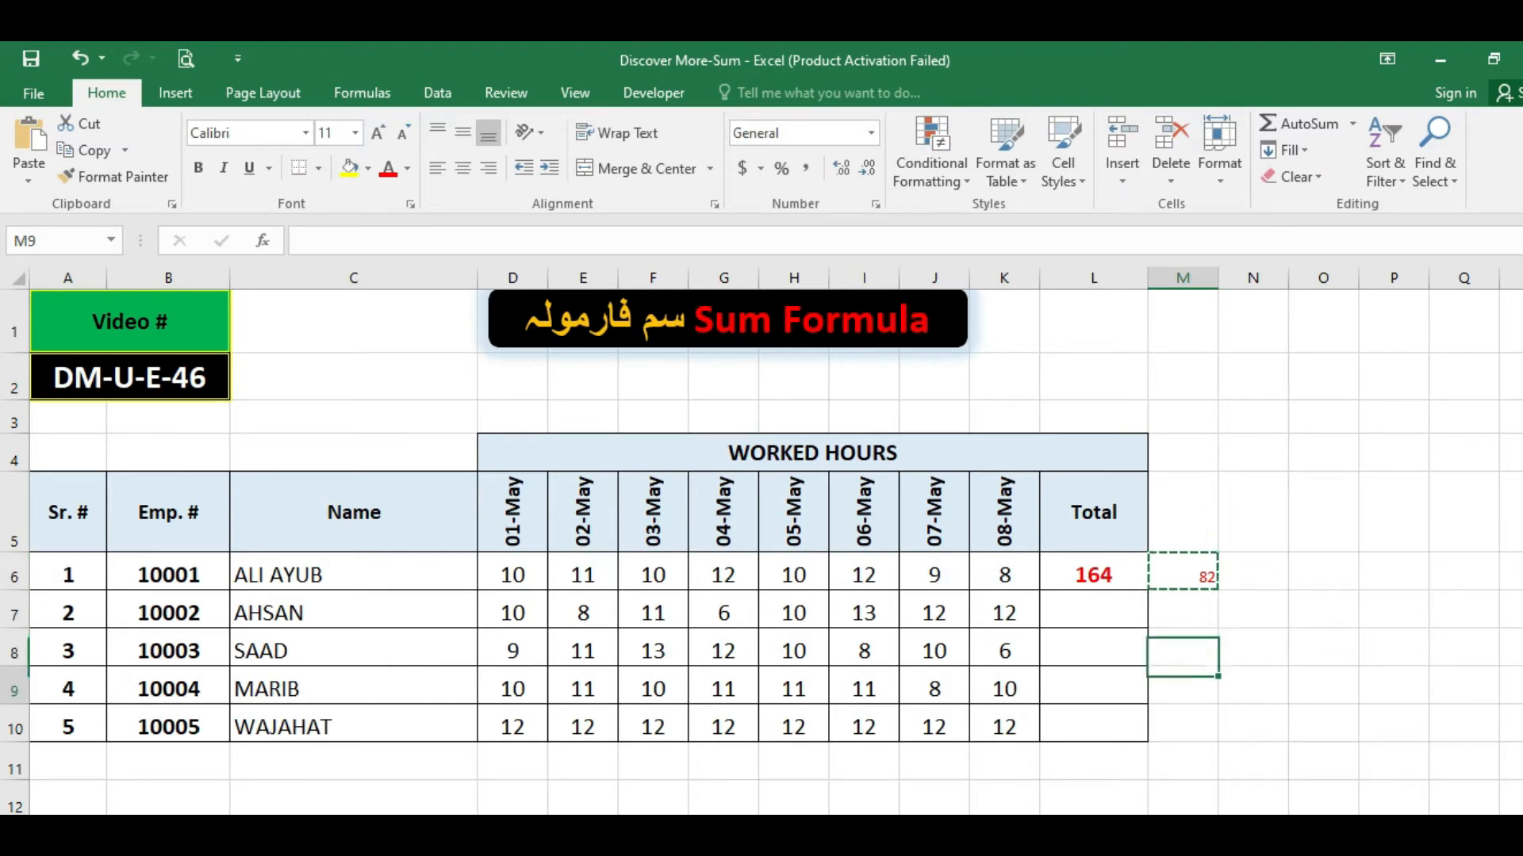
pyautogui.press('Return')
# Step: Compare the separate row totals in M6 and M9 with the combined total in L6, and clear M6:M9
pyautogui.press('Up')
pyautogui.press('Up')
pyautogui.press('Up')
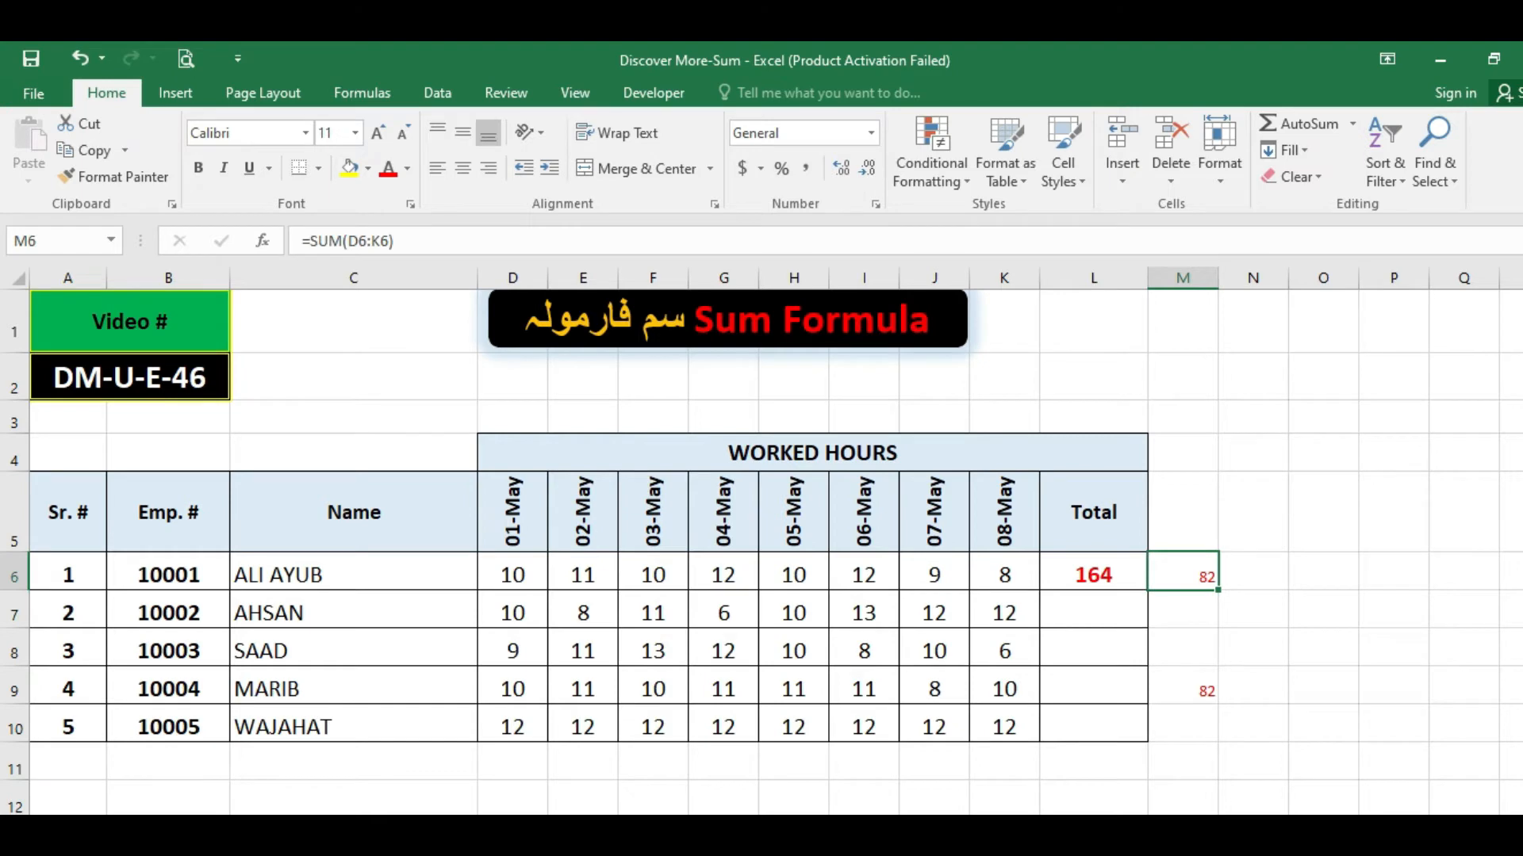
pyautogui.click(1200, 687)
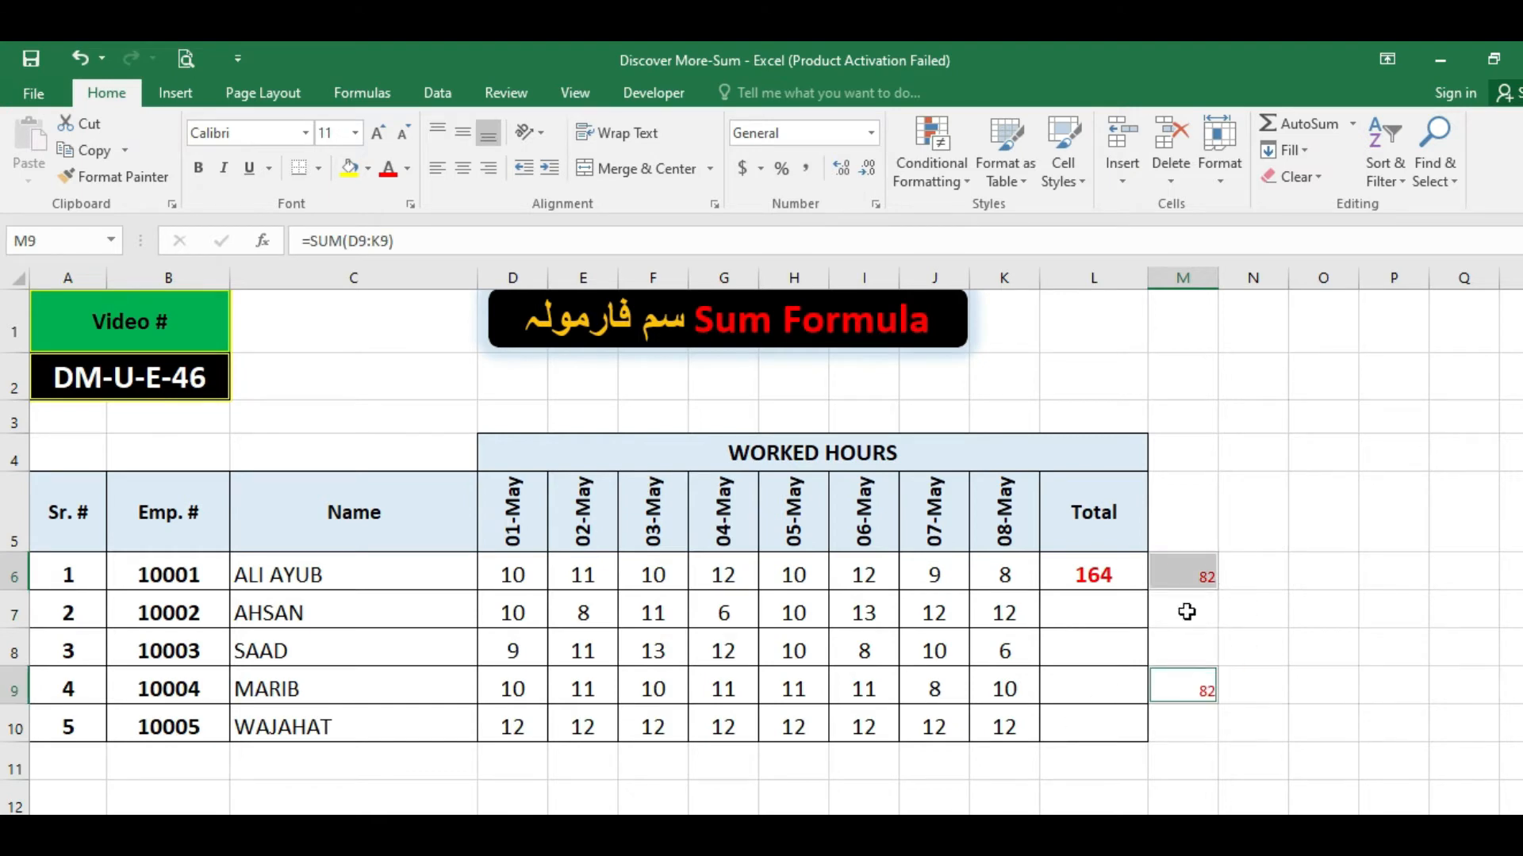
pyautogui.click(1091, 577)
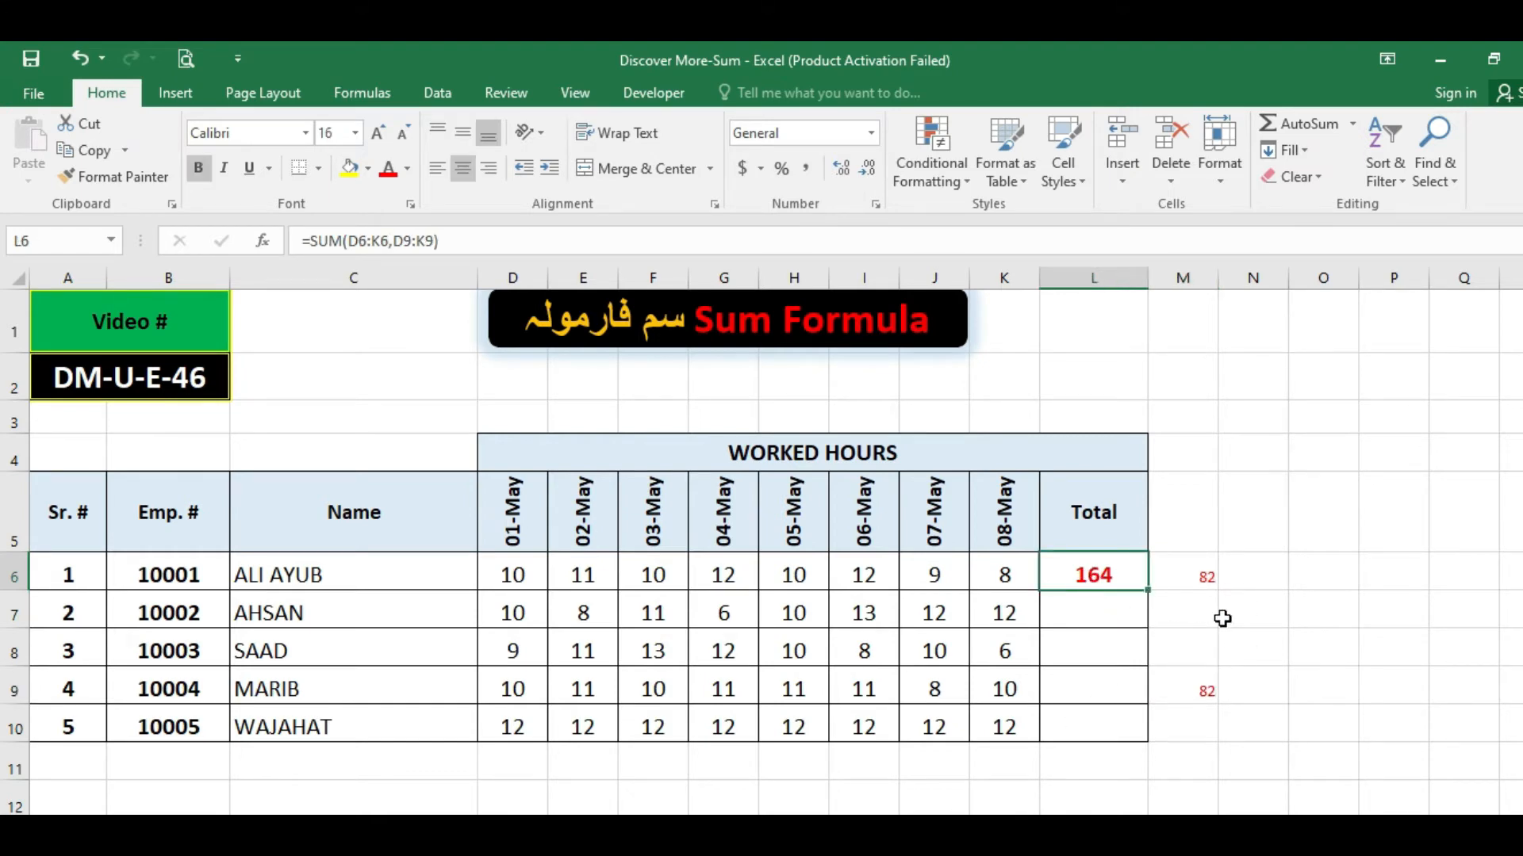
pyautogui.moveTo(1203, 576); pyautogui.dragTo(1205, 688)
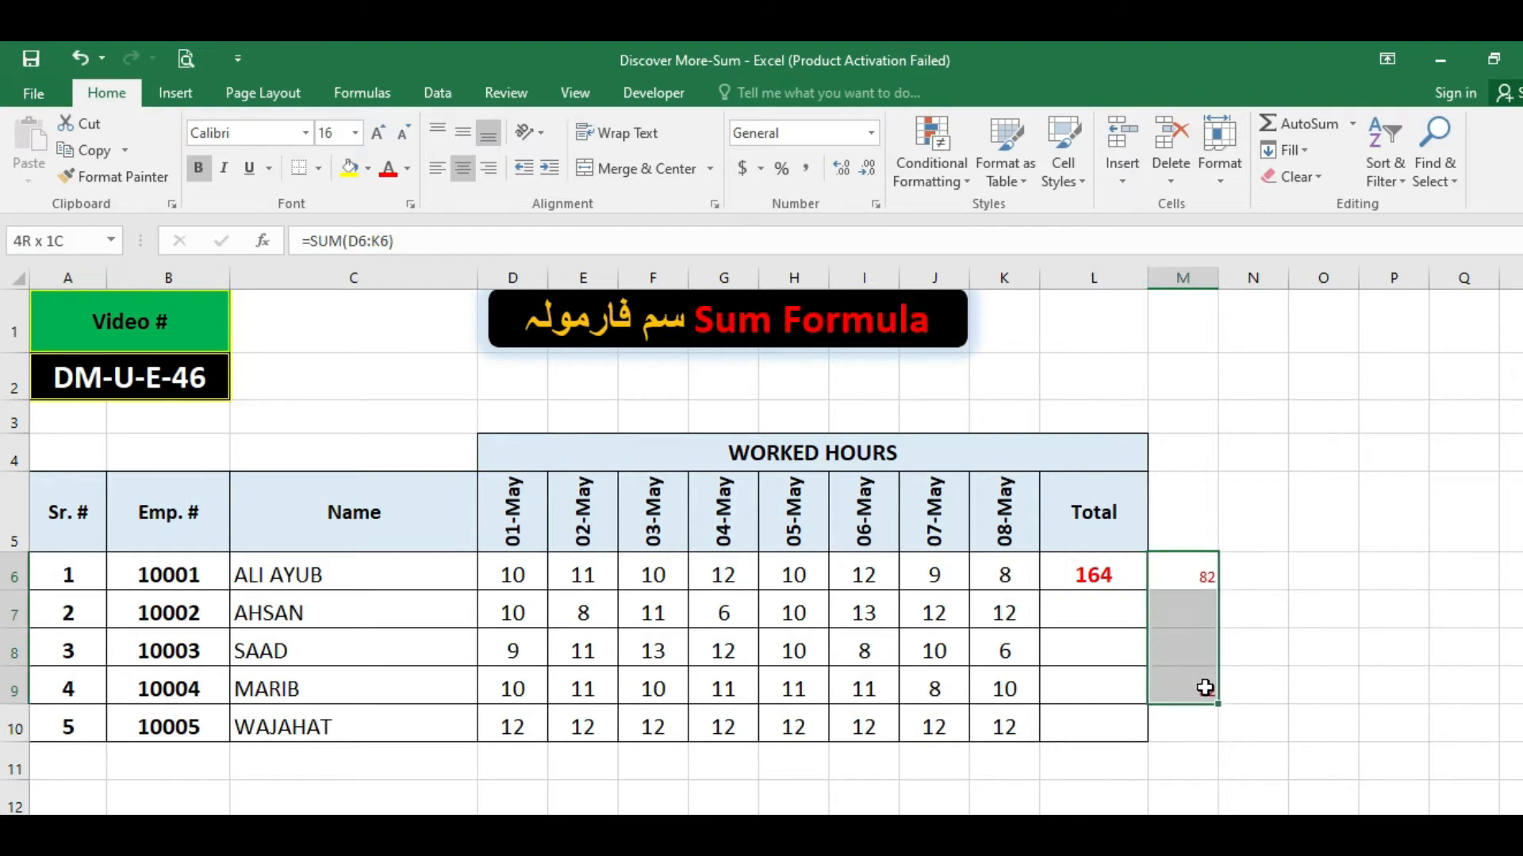
pyautogui.click(1082, 572)
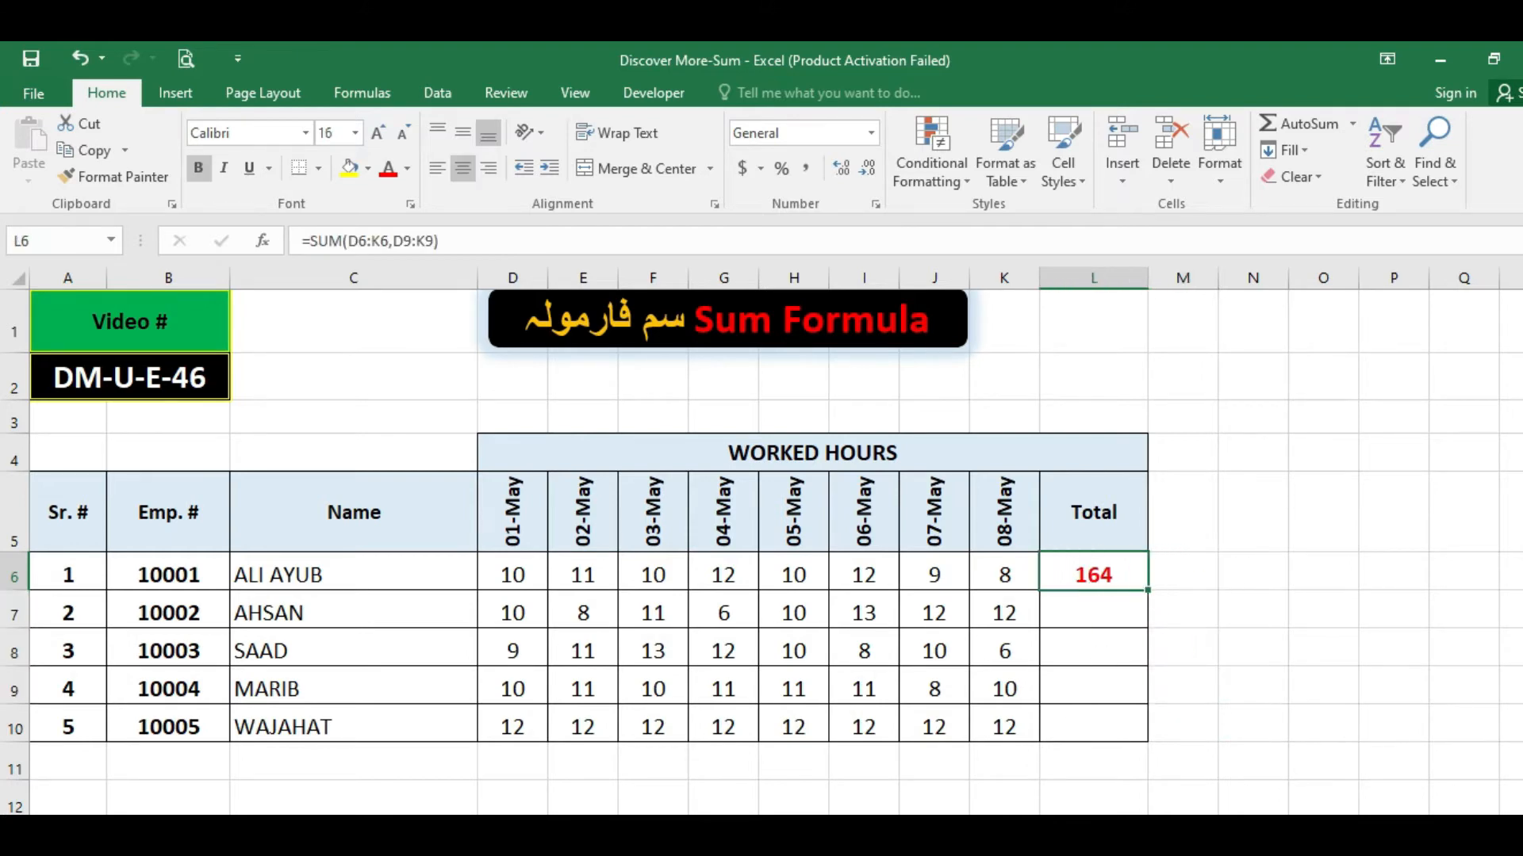
# Step: Add a copy of the D9:K9 range as a third argument to the SUM formula in L6
pyautogui.click(444, 241)
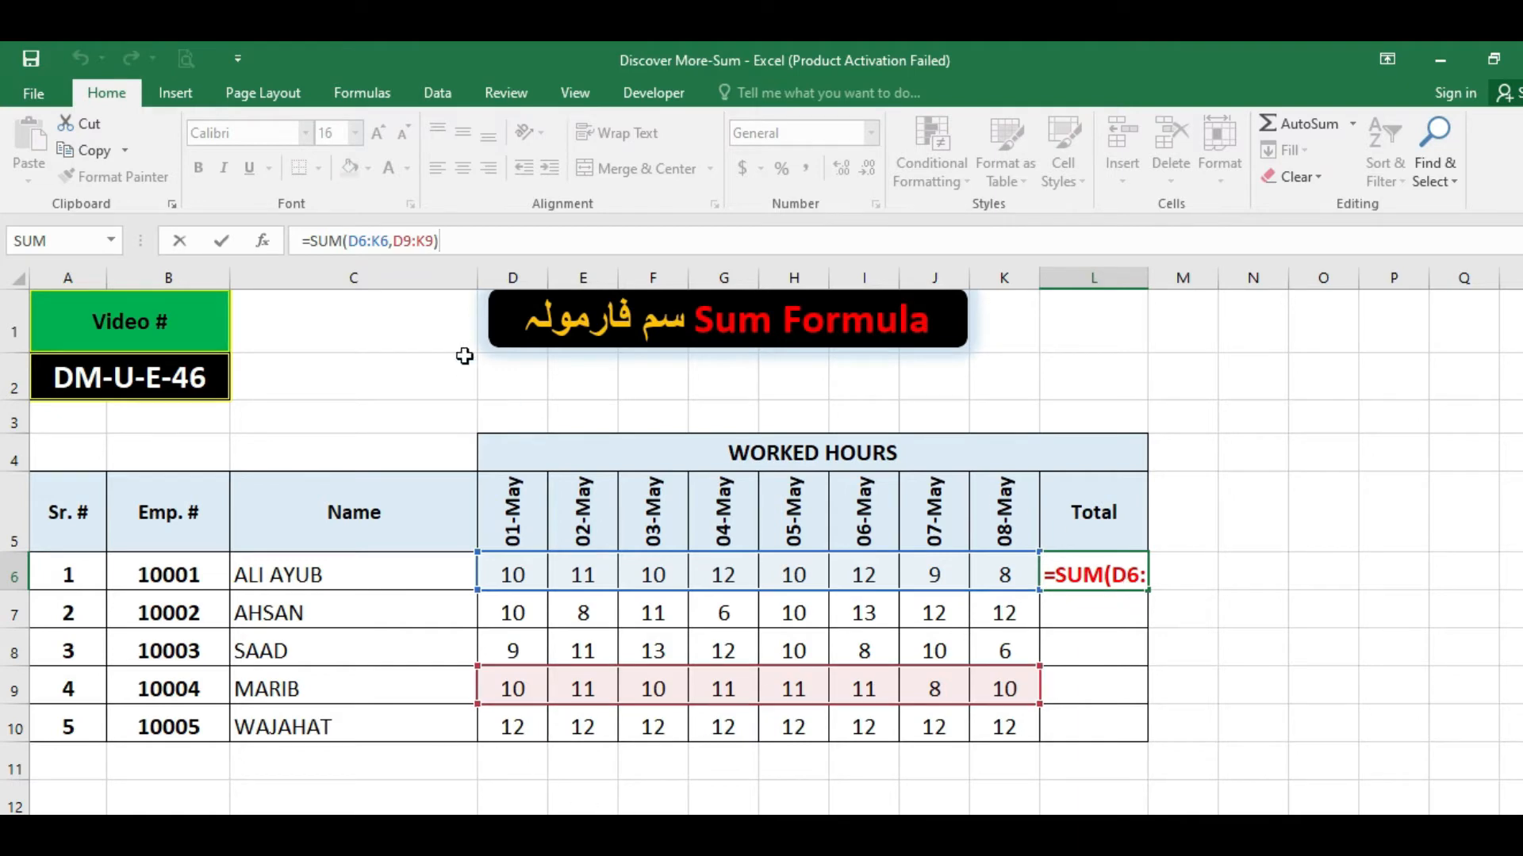
pyautogui.moveTo(394, 241); pyautogui.dragTo(435, 242)
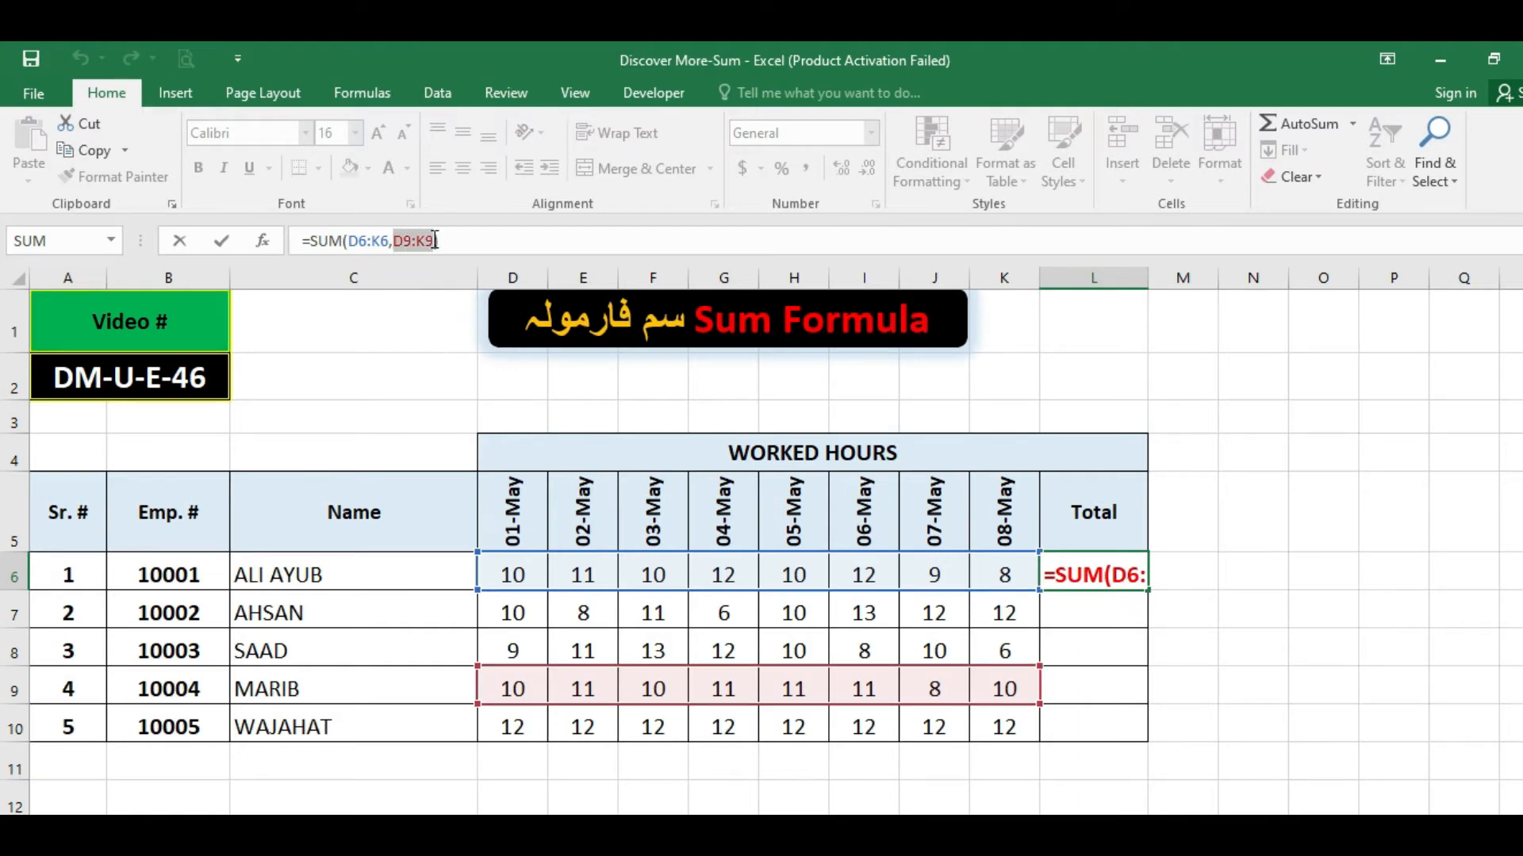
pyautogui.hotkey('ctrl', 'c')
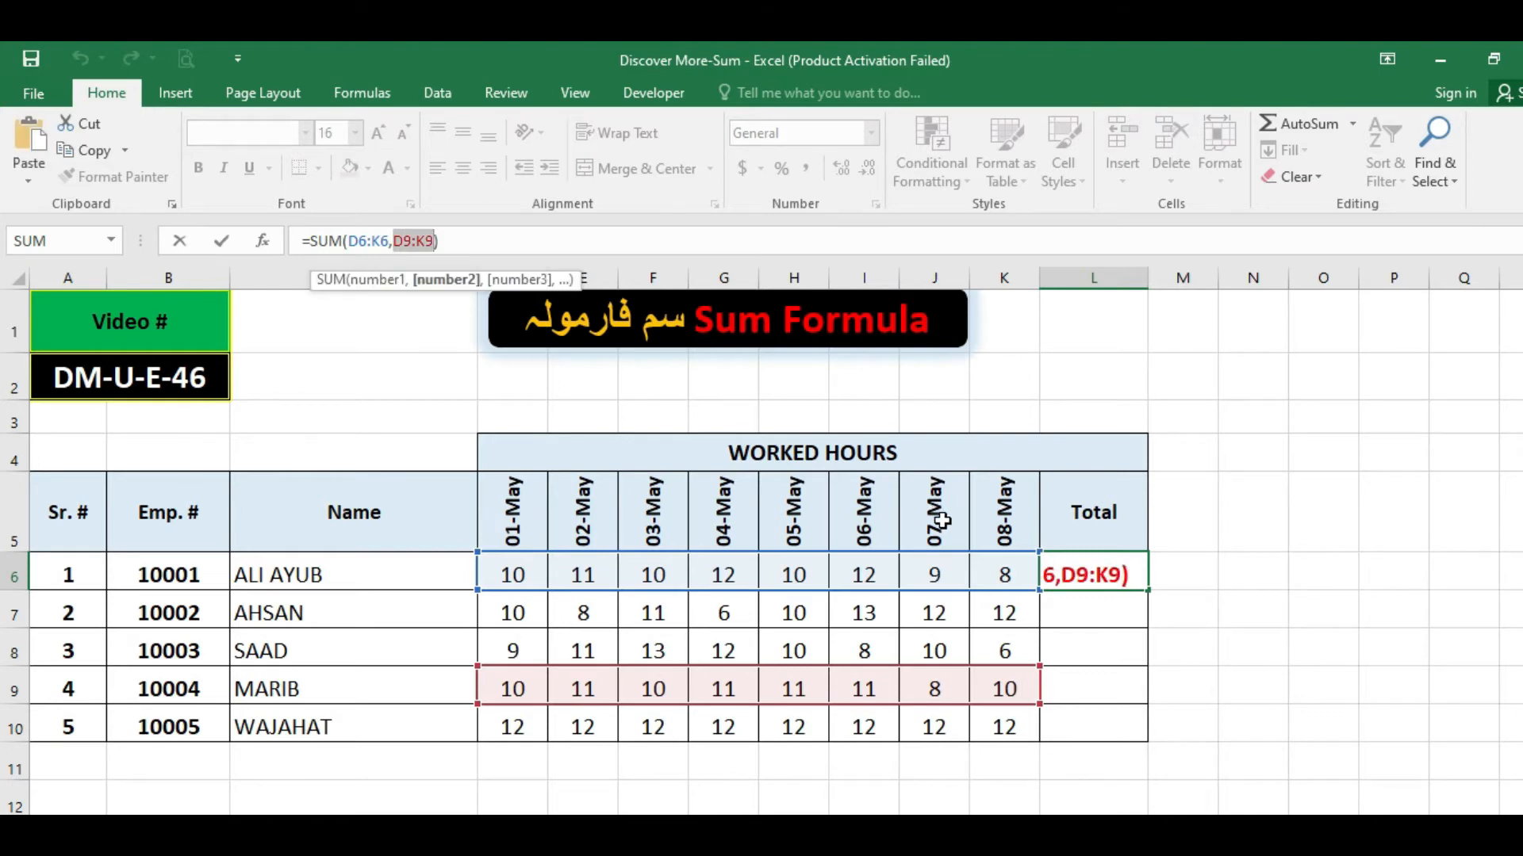
pyautogui.press('Right')
pyautogui.press('Right')
pyautogui.press('Left')
pyautogui.write(',')
pyautogui.hotkey('ctrl', 'v')
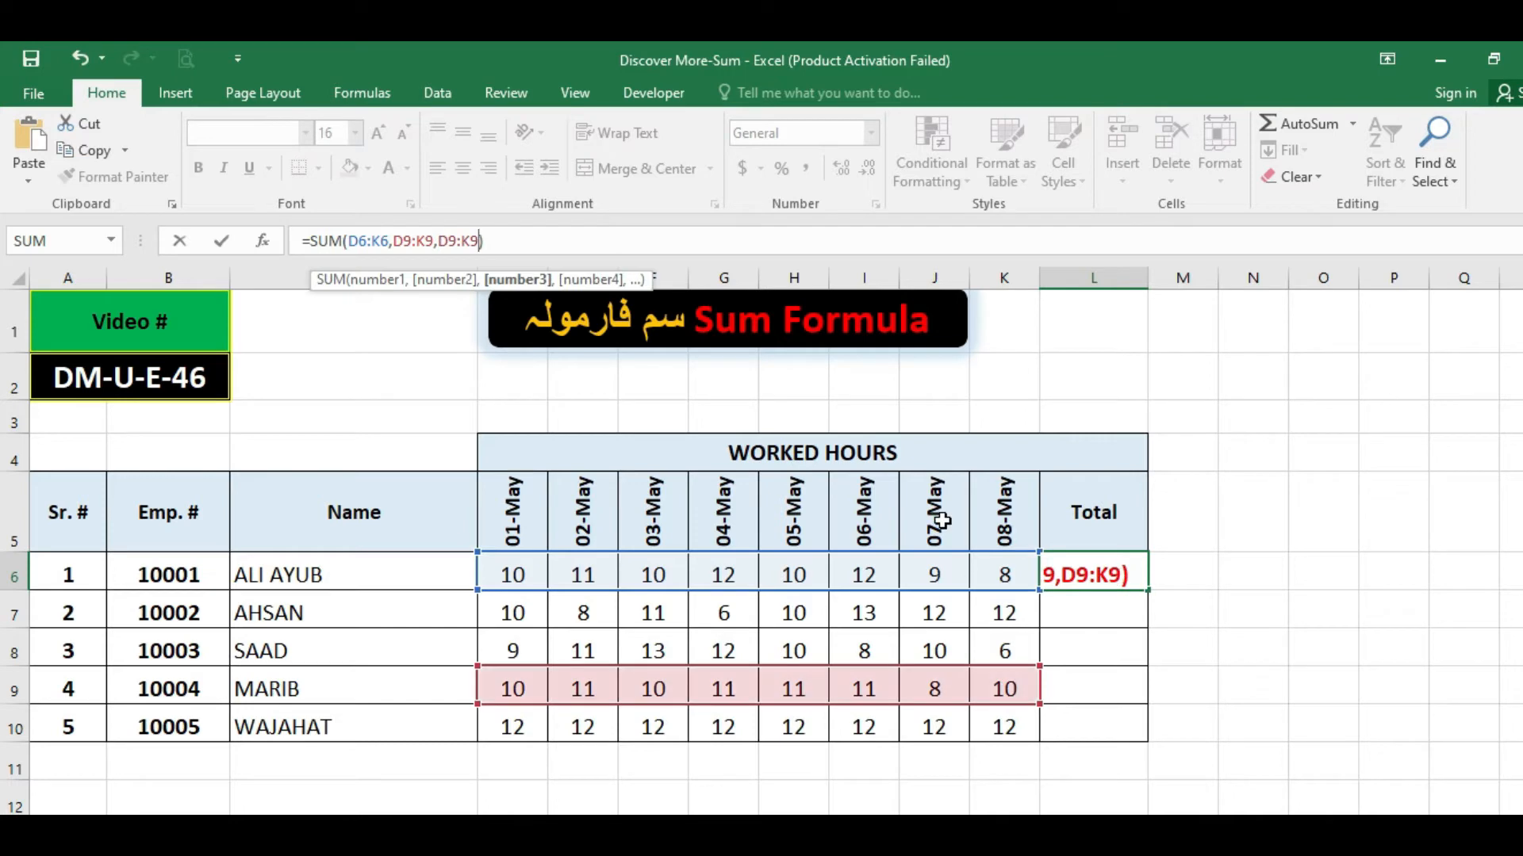
# Step: Change the third range of the SUM formula in L6 to D10:K10, giving =SUM(D6:K6,D9:K9,D10:K10)
pyautogui.press('Left')
pyautogui.press('Left')
pyautogui.press('Left')
pyautogui.press('BackSpace')
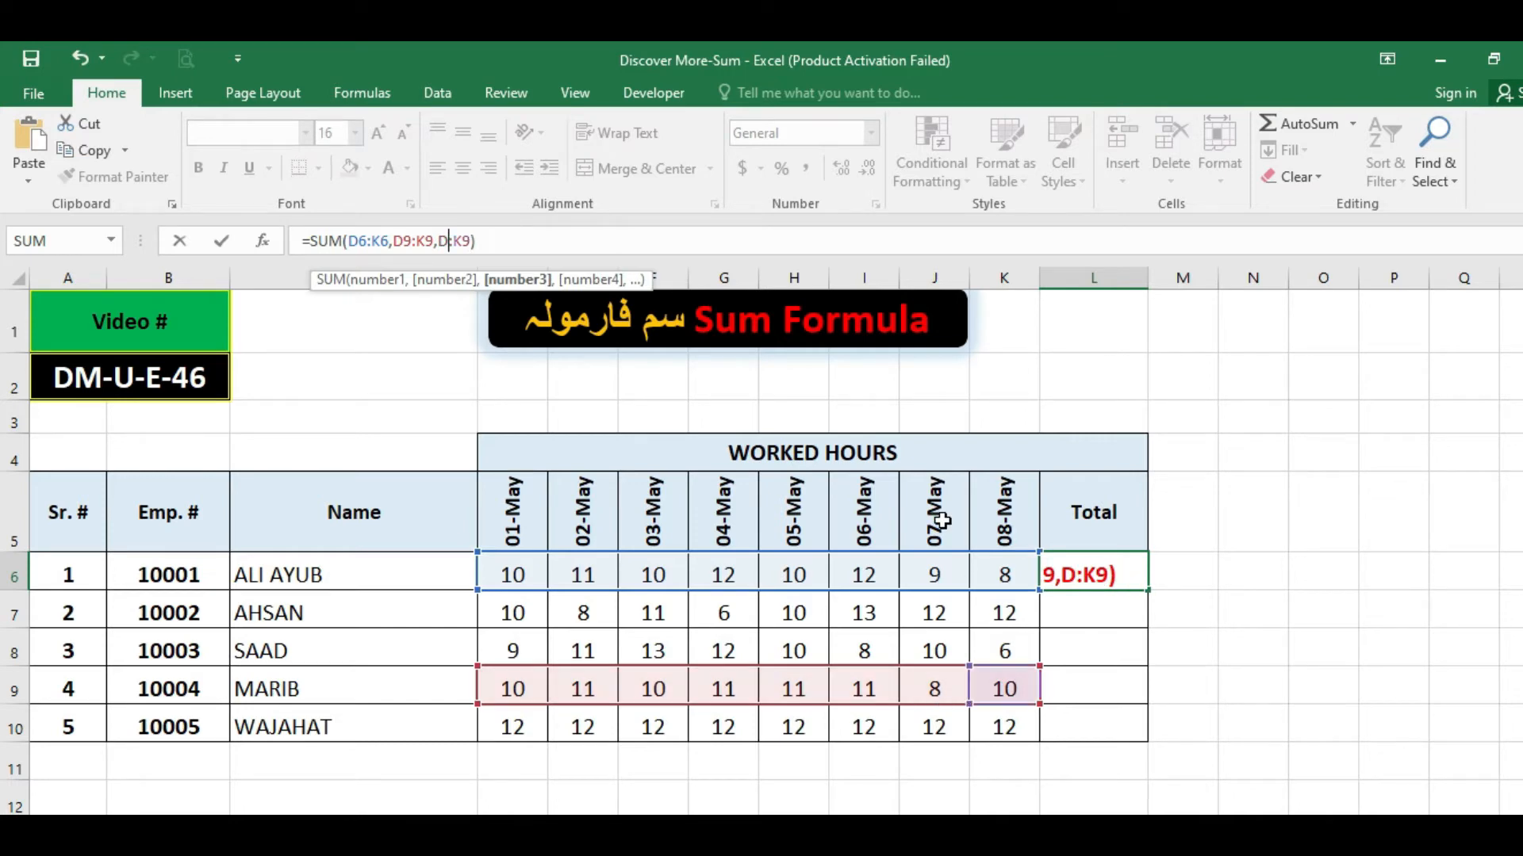
pyautogui.write('10')
pyautogui.press('Right')
pyautogui.press('Right')
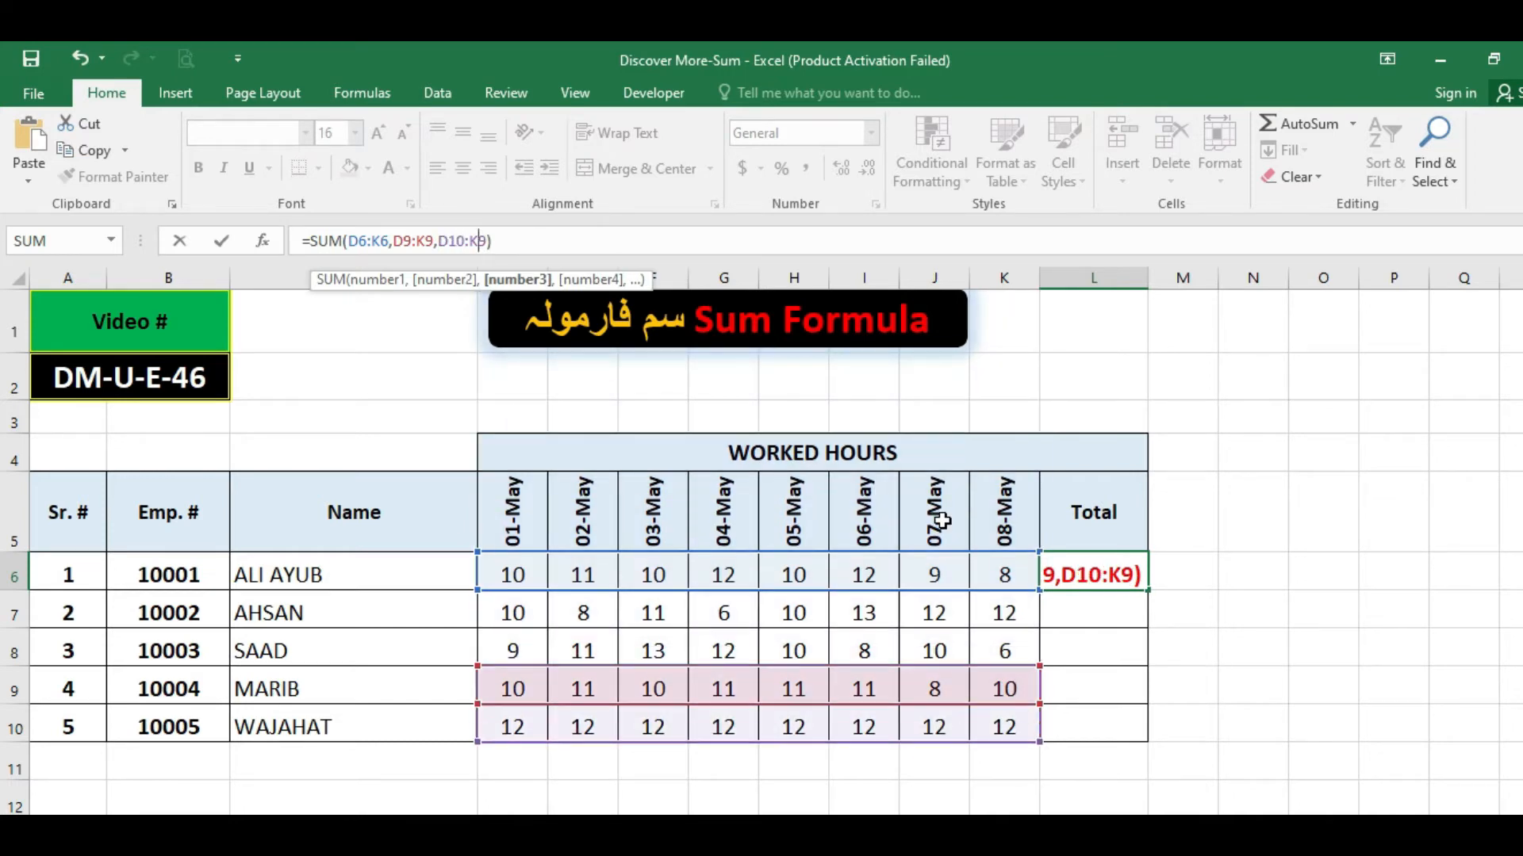
pyautogui.press('Delete')
pyautogui.write('10')
pyautogui.press('Right')
pyautogui.press('Return')
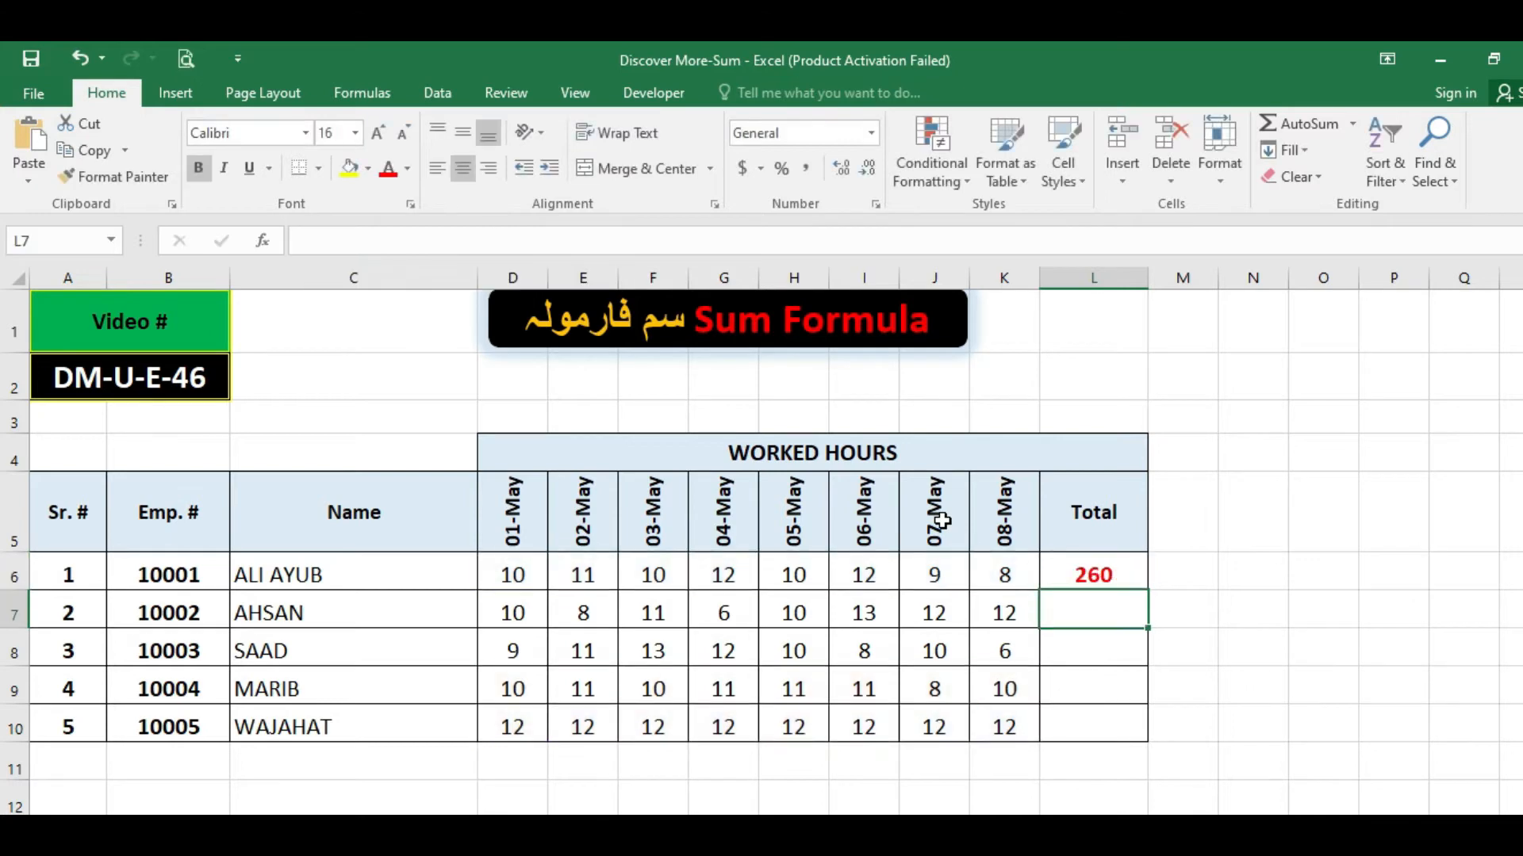
# Step: Compare the rows D6:K6 and D9:K10 with the ranges listed in the SUM formula in L6
pyautogui.press('Up')
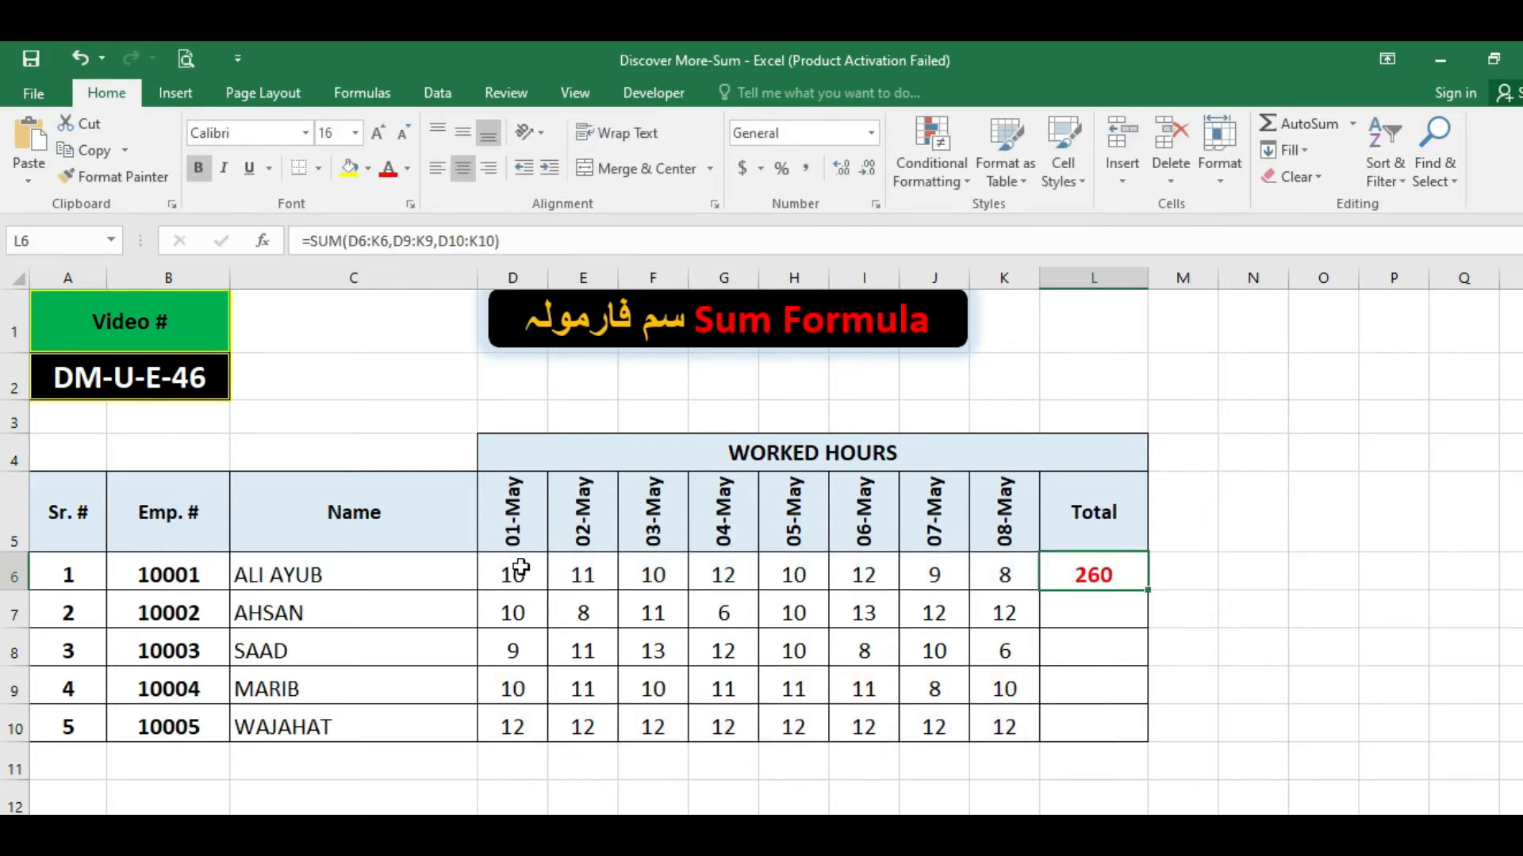
pyautogui.moveTo(511, 568); pyautogui.dragTo(1016, 567)
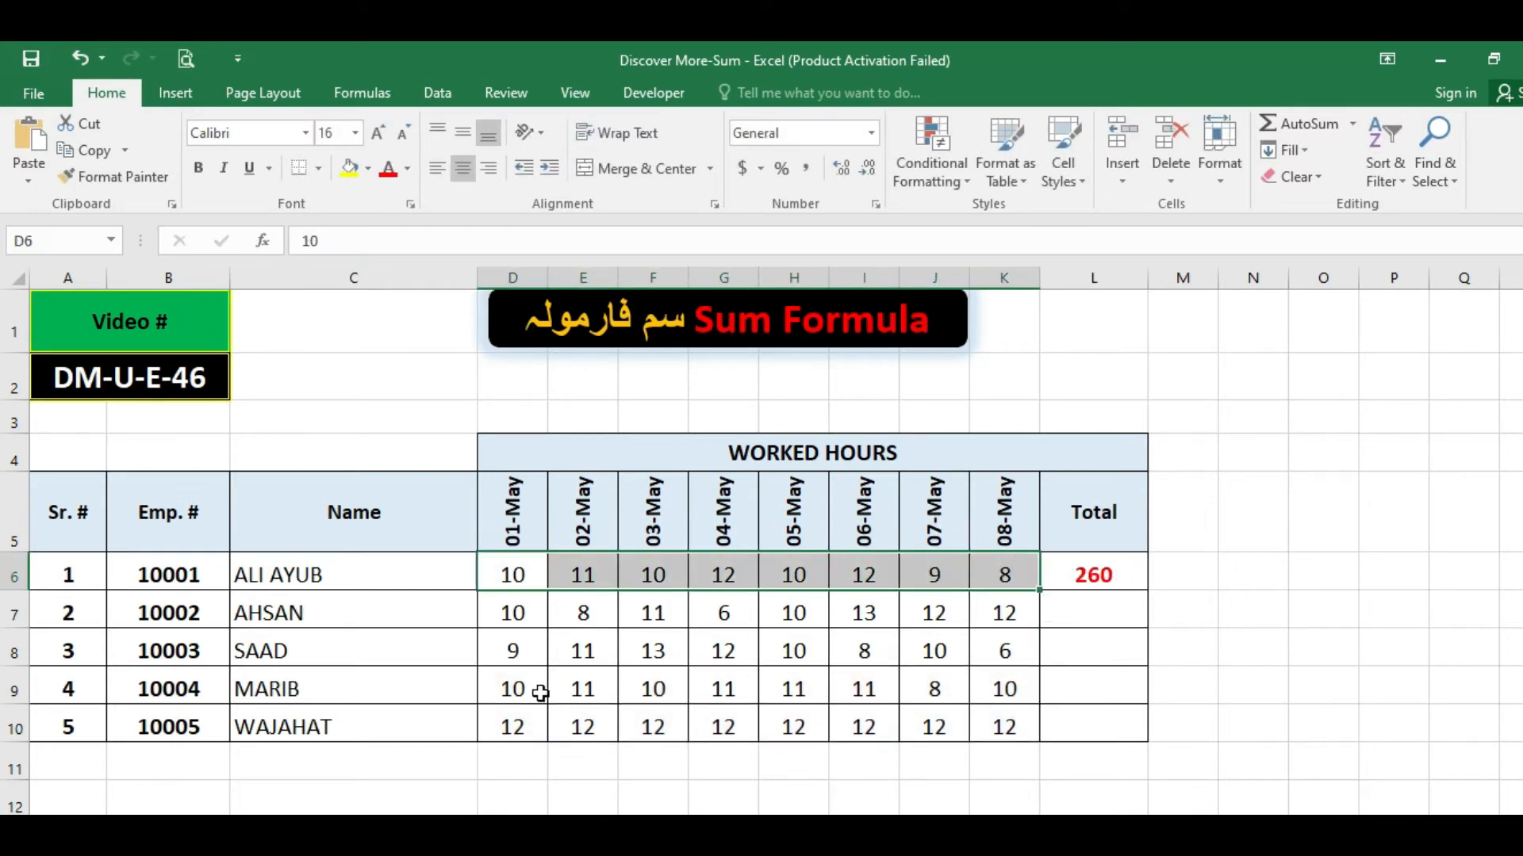
pyautogui.keyDown('ctrl'); pyautogui.moveTo(515, 688); pyautogui.dragTo(1023, 741); pyautogui.keyUp('ctrl')
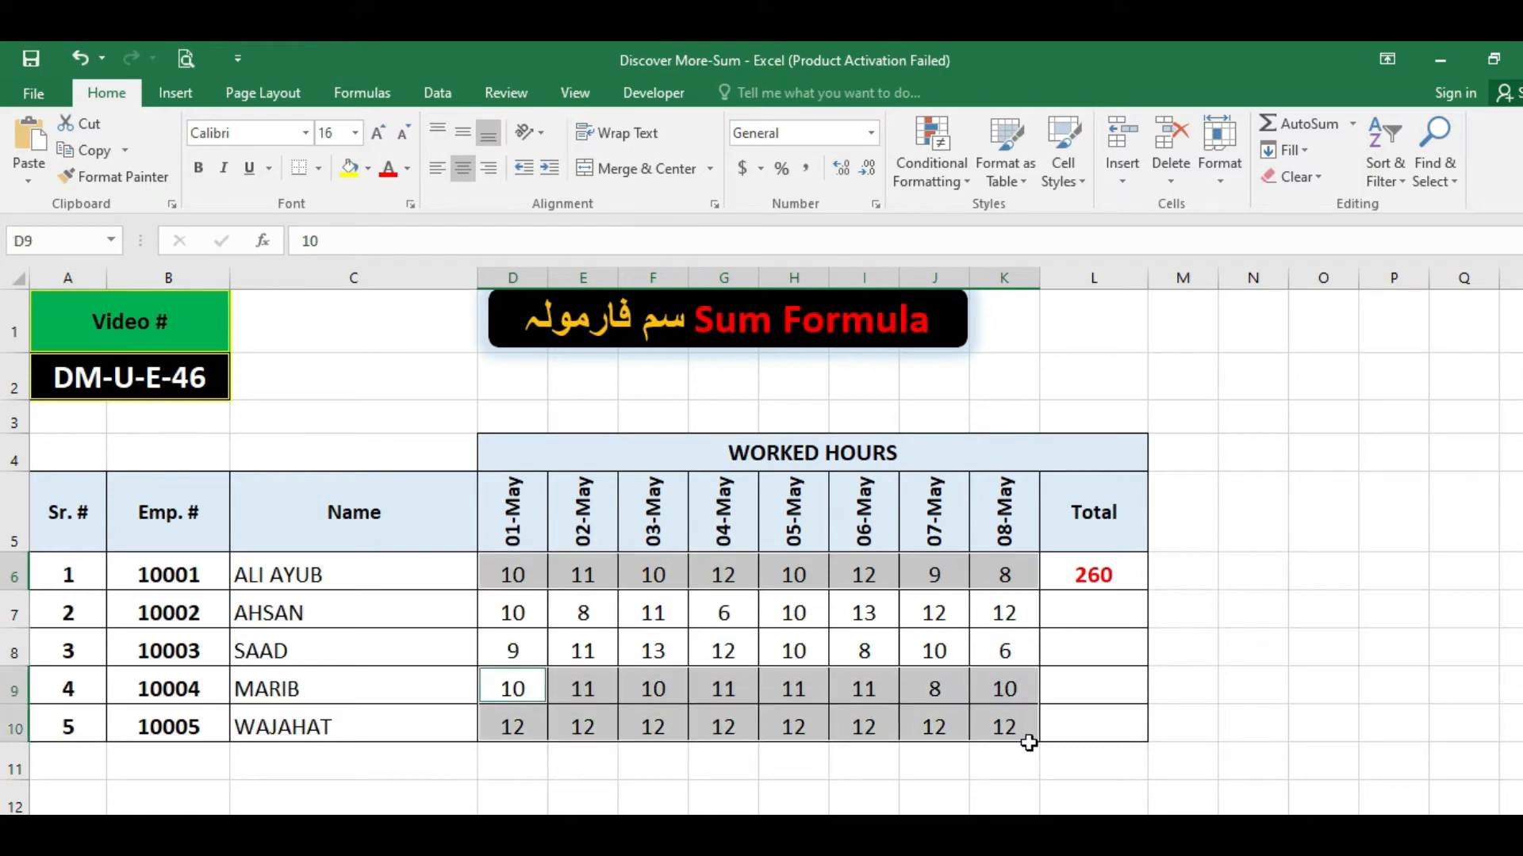
pyautogui.click(1068, 583)
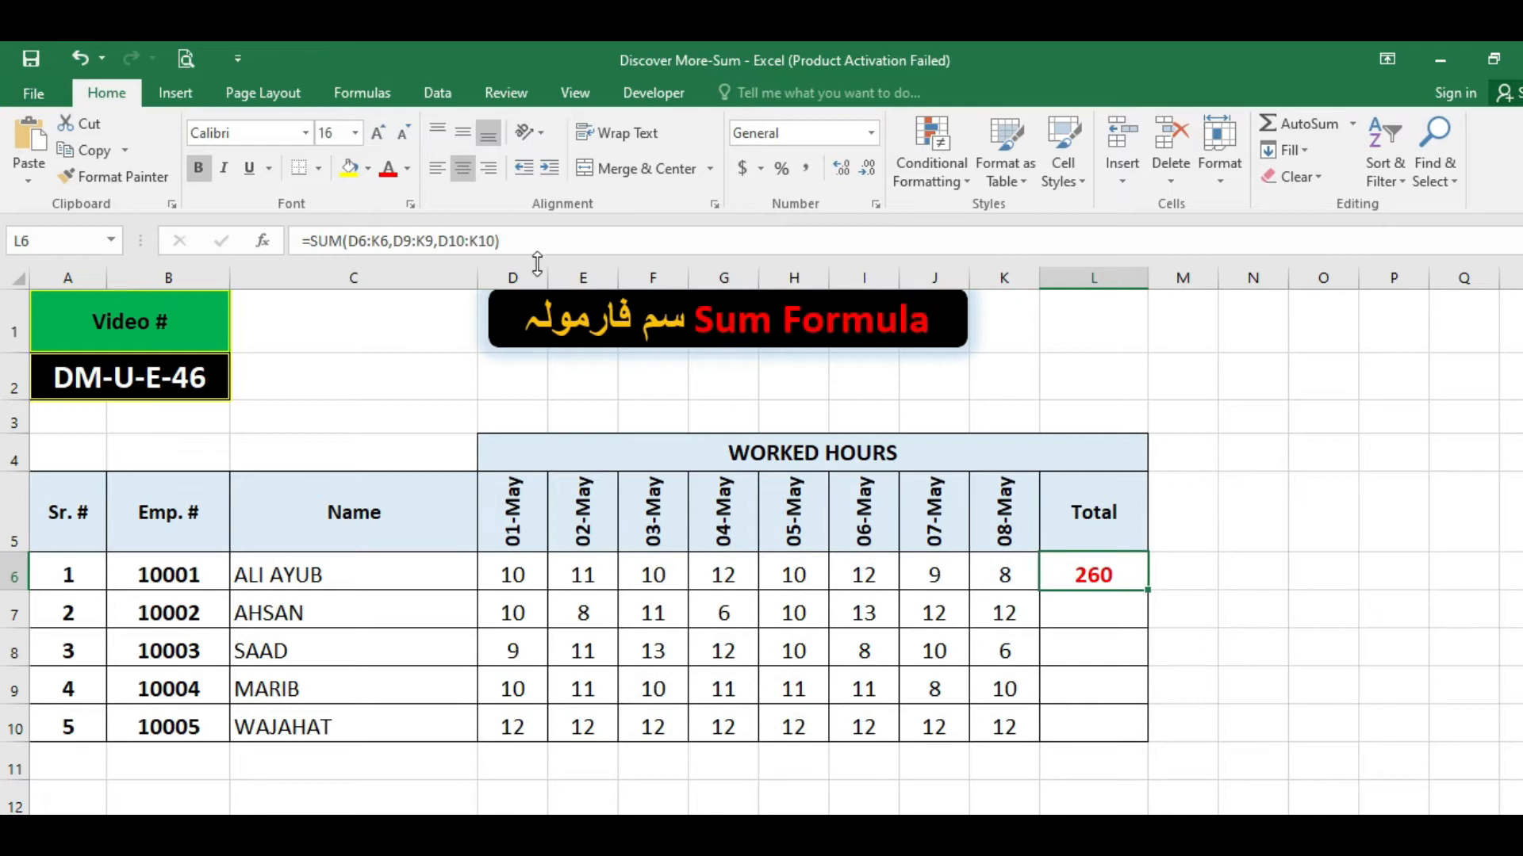
pyautogui.click(522, 242)
pyautogui.press('Escape')
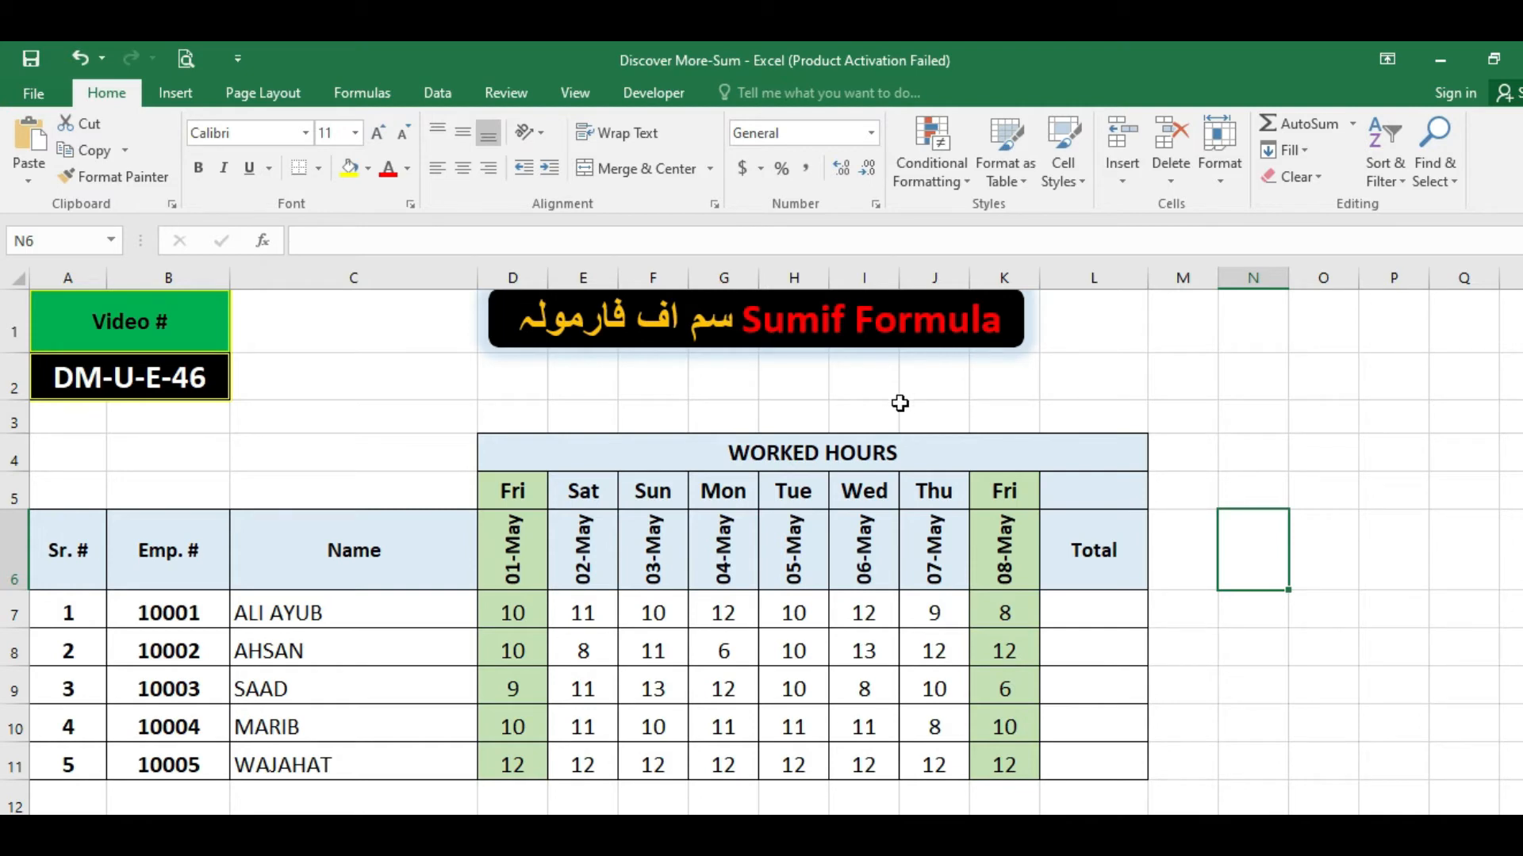
# Step: Enter =SUMIF(D7:K7,12,D7:K7) in L7 to total the first employee's hours on days with exactly 12 worked hours
pyautogui.click(1098, 619)
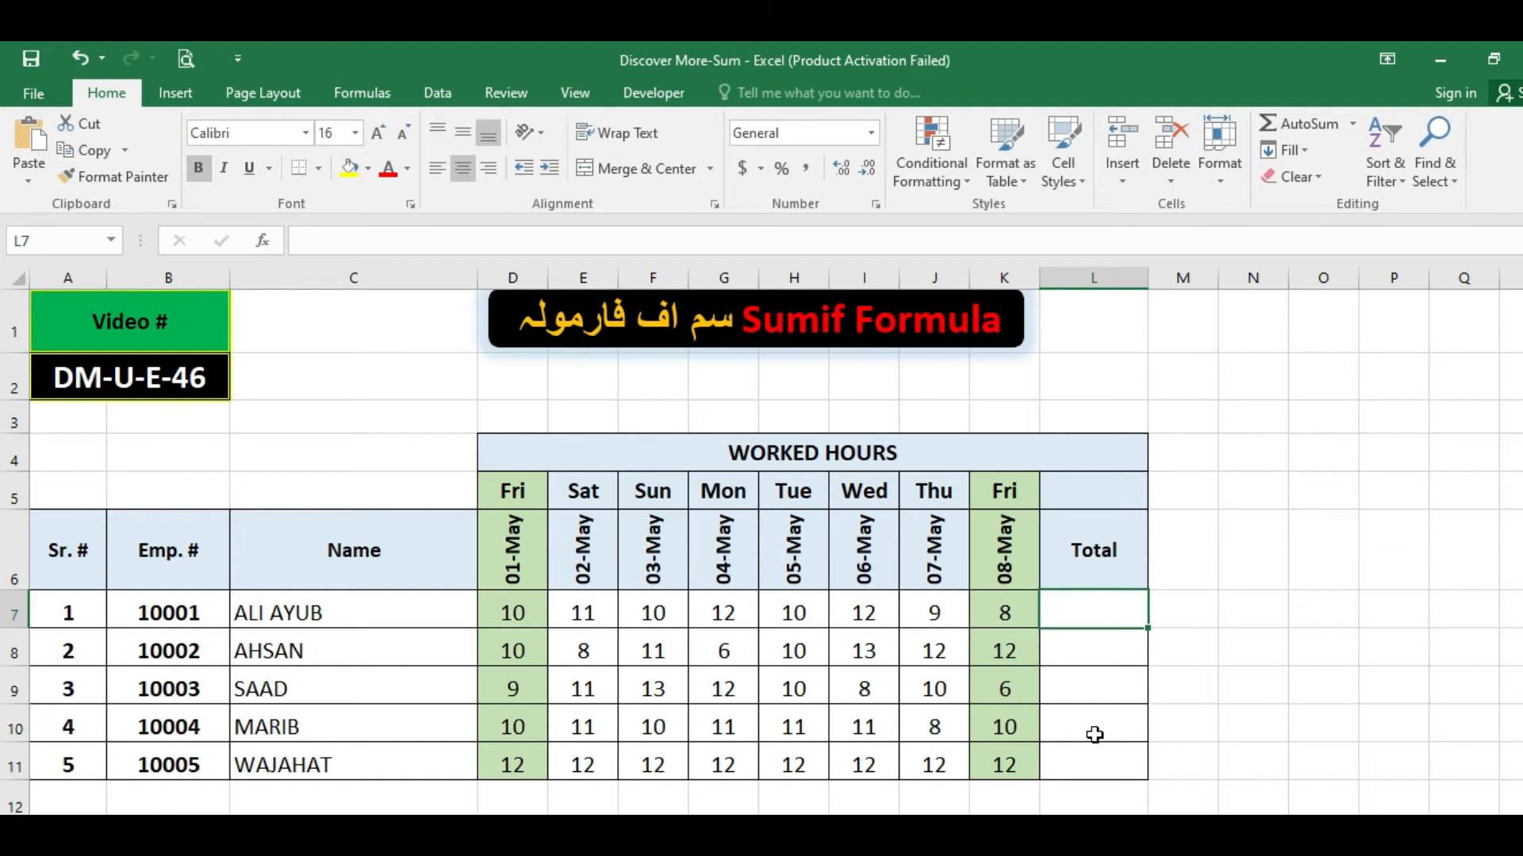
pyautogui.write('=sumi')
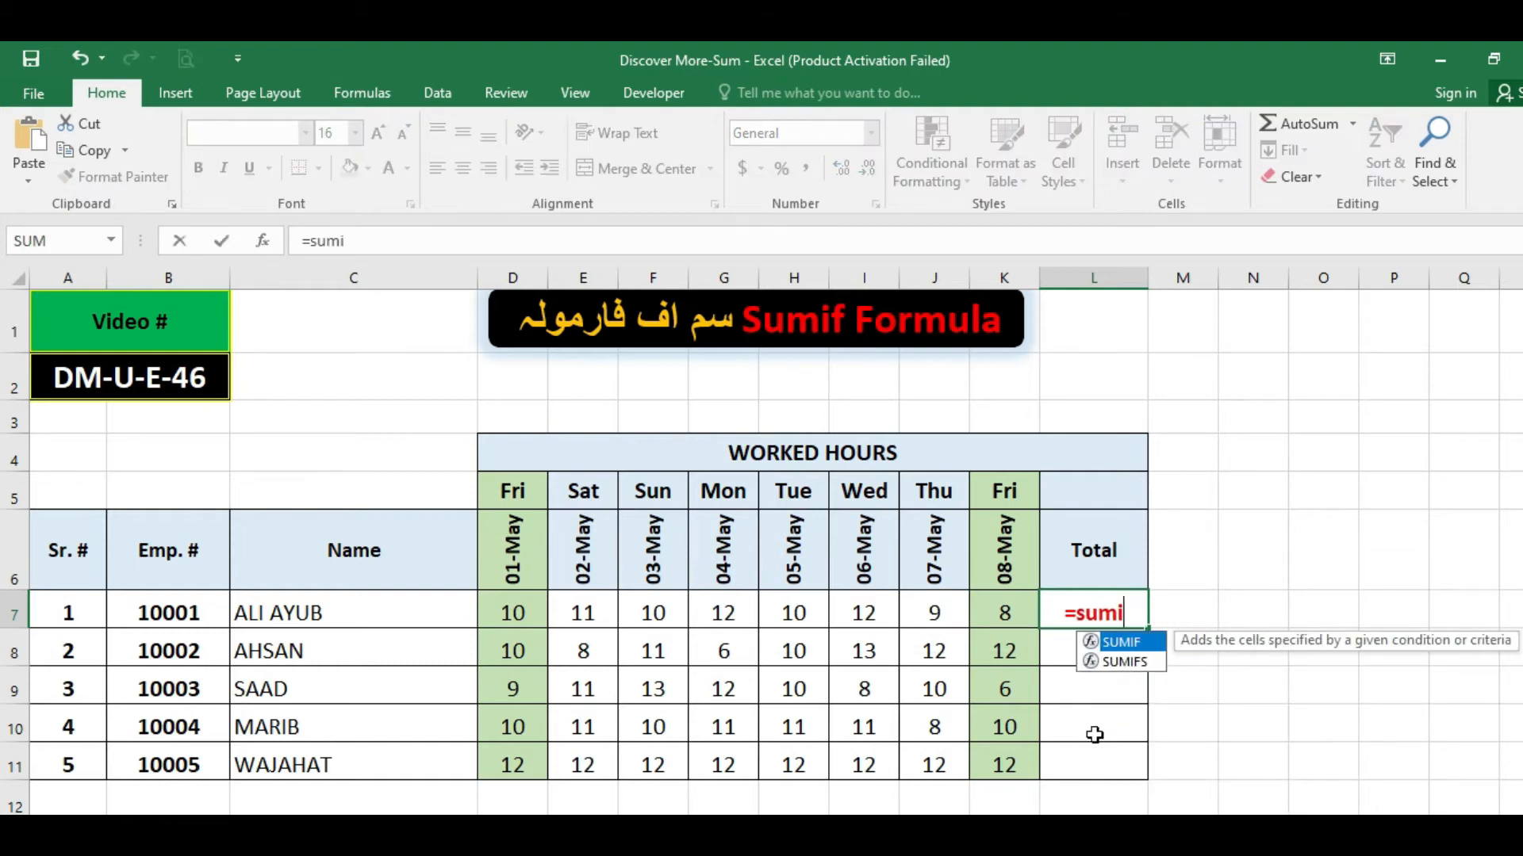
pyautogui.write('f')
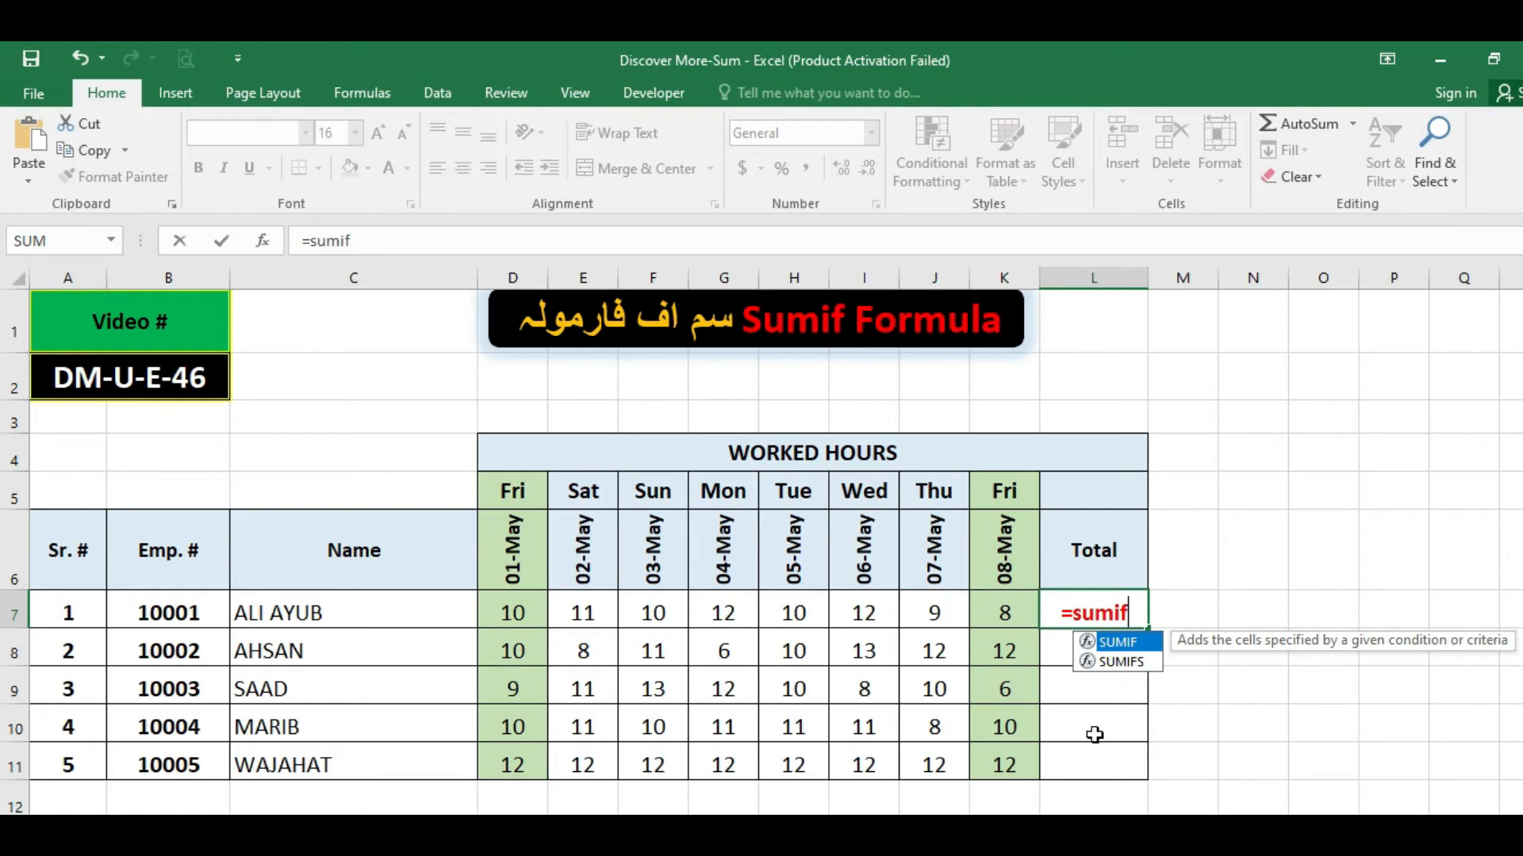
pyautogui.write('(')
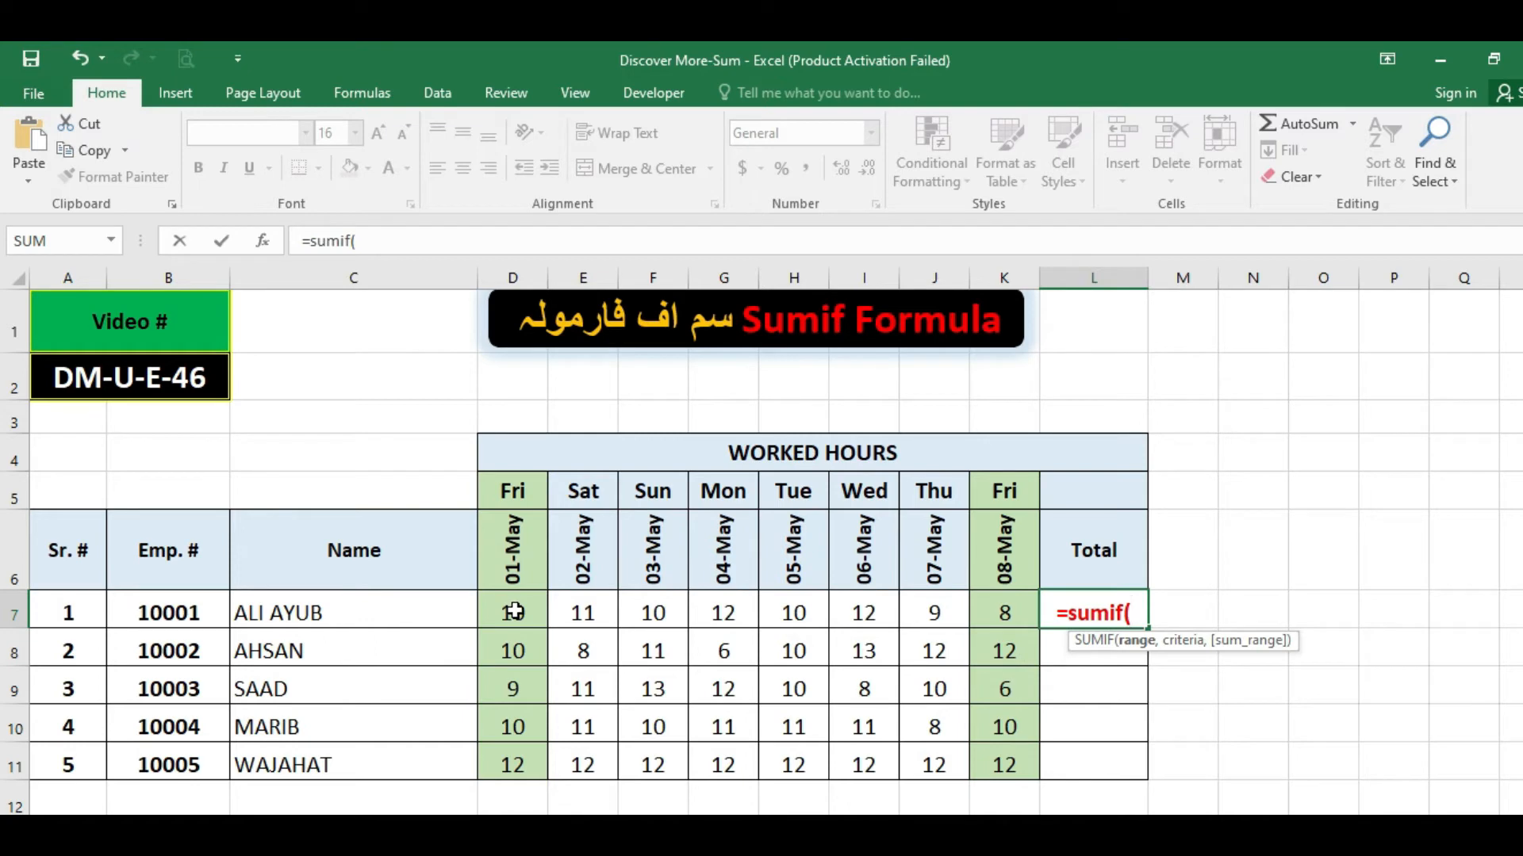
pyautogui.moveTo(516, 612); pyautogui.dragTo(991, 612)
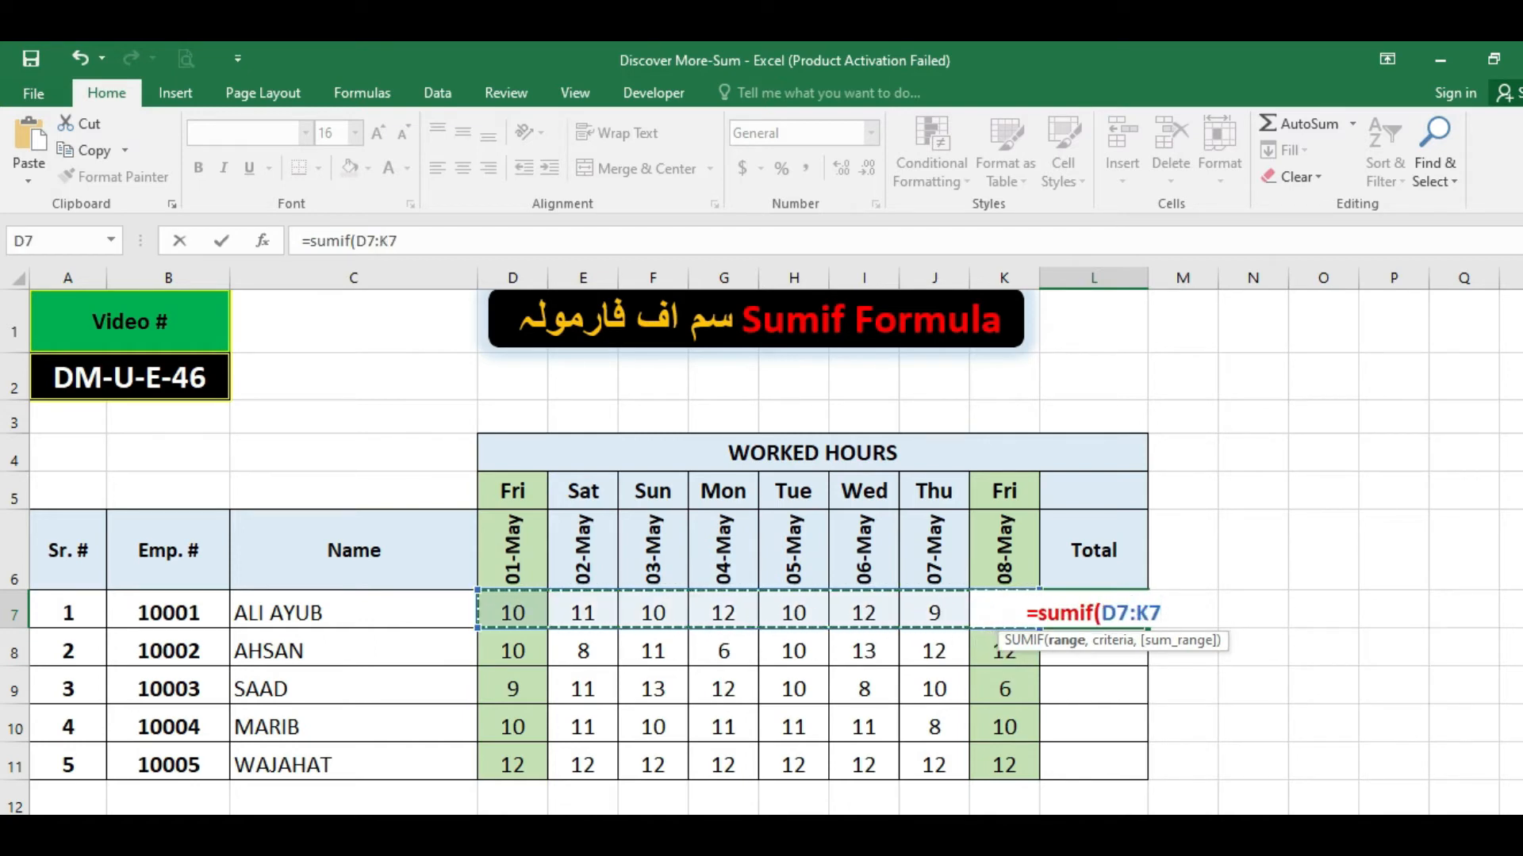
pyautogui.write(',')
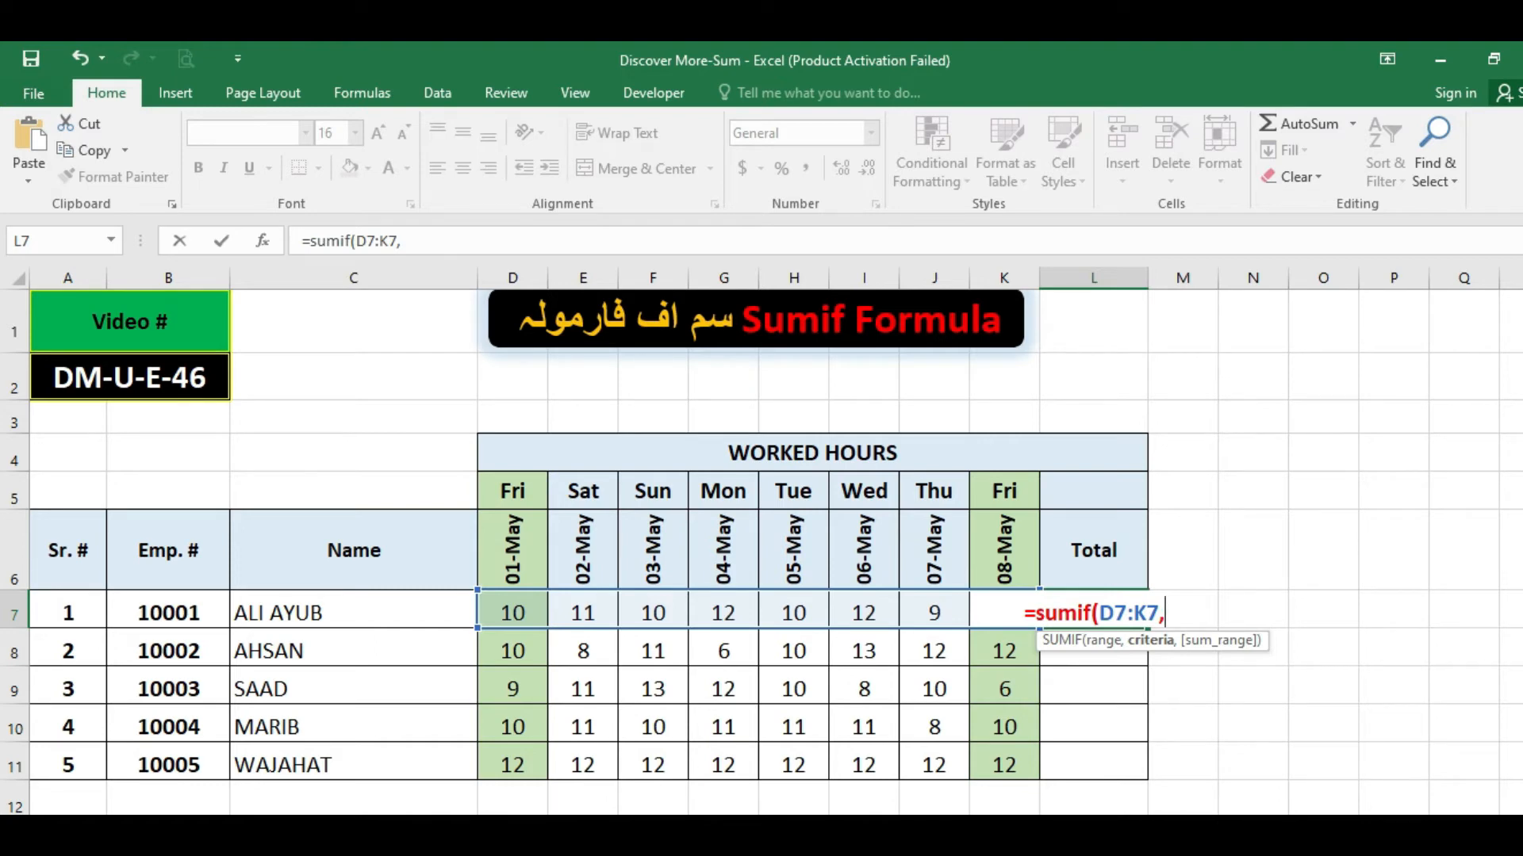
pyautogui.write('12')
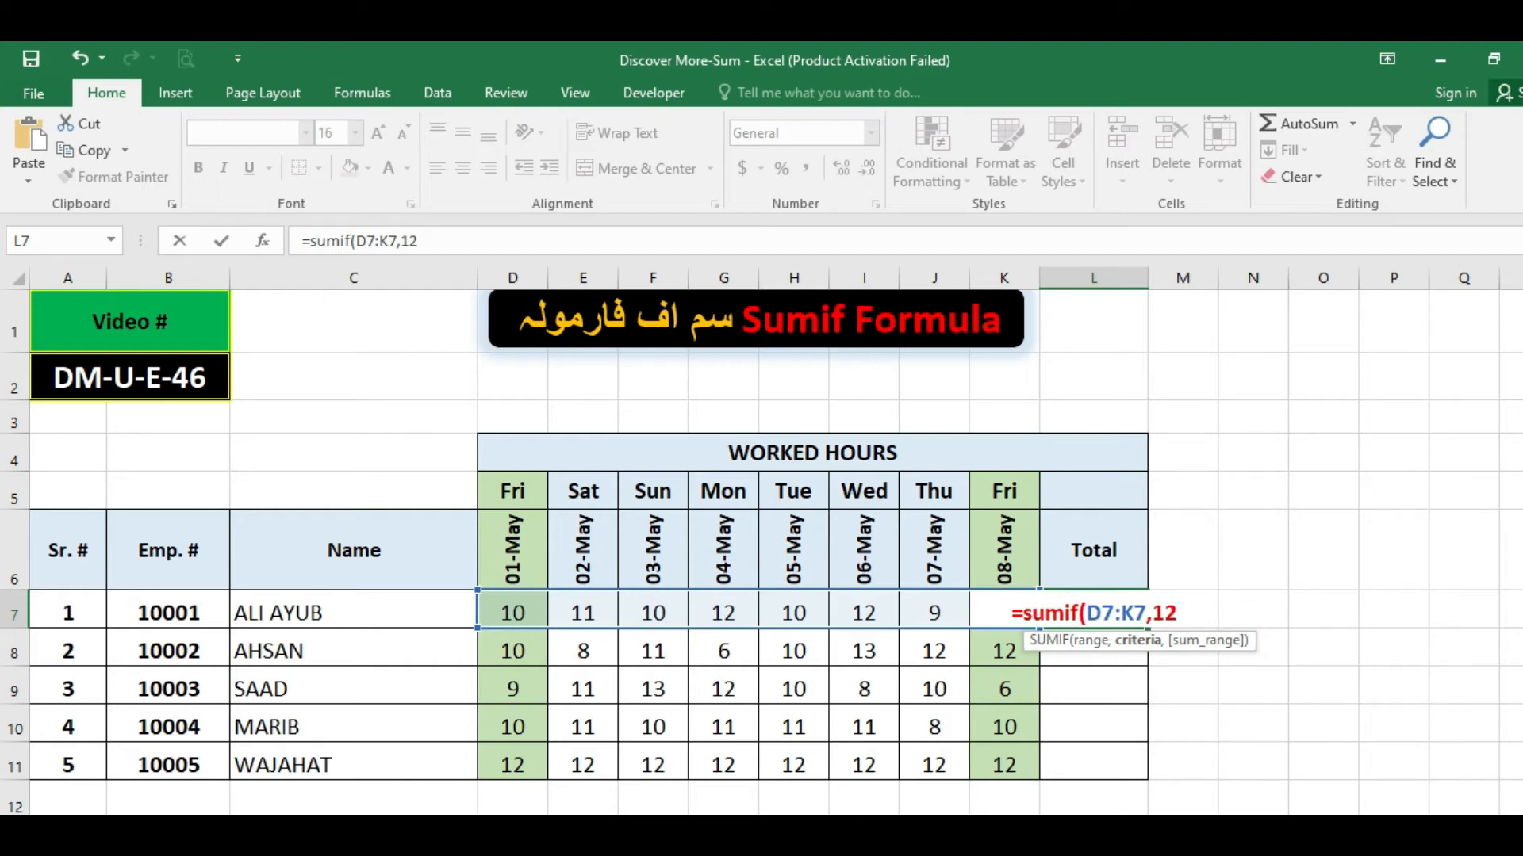
pyautogui.write(',')
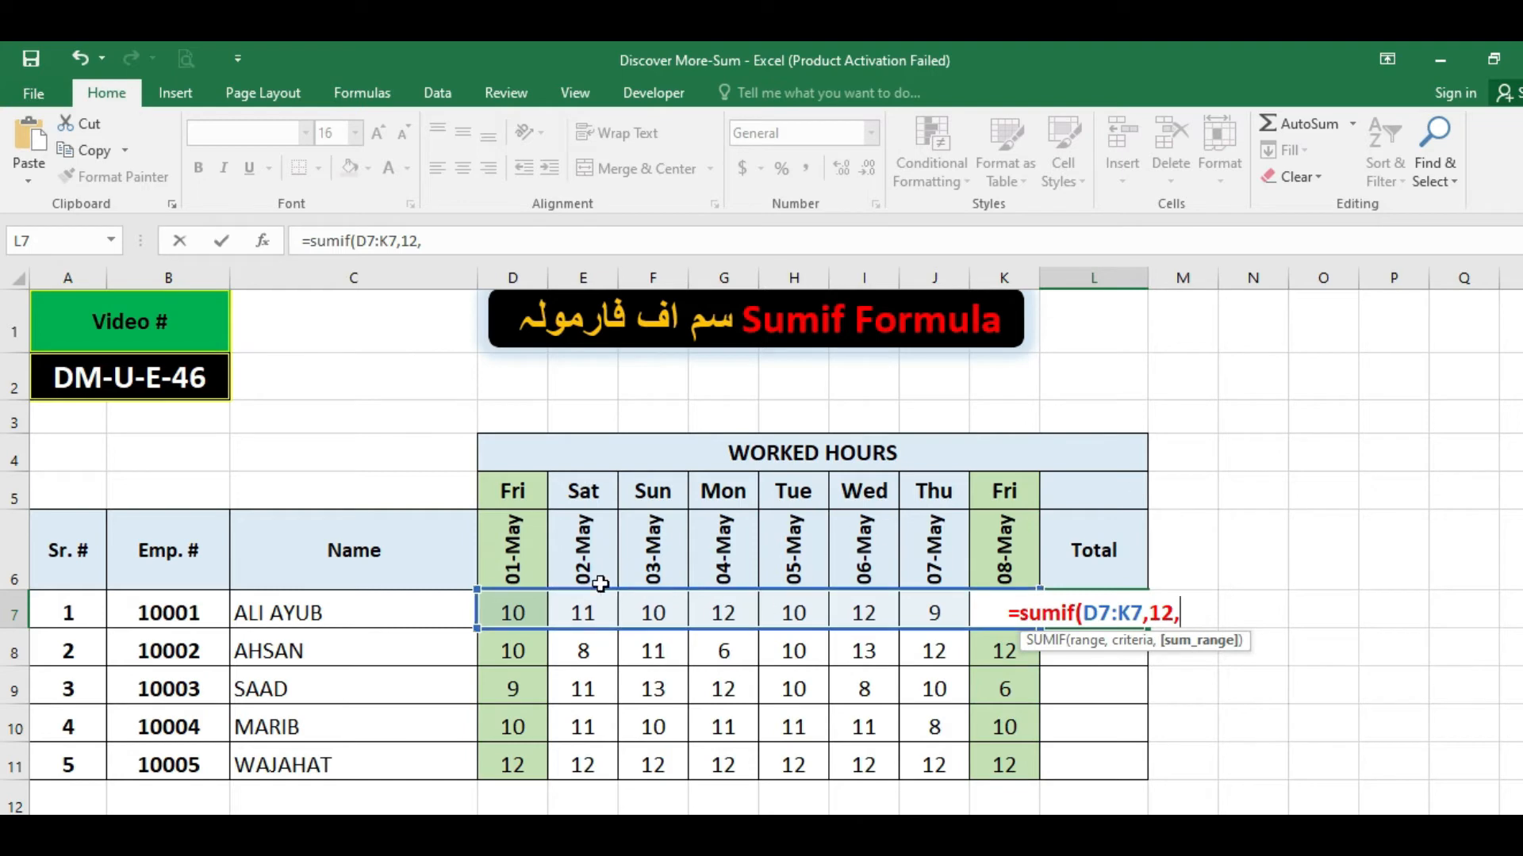
pyautogui.moveTo(512, 613); pyautogui.dragTo(1004, 613)
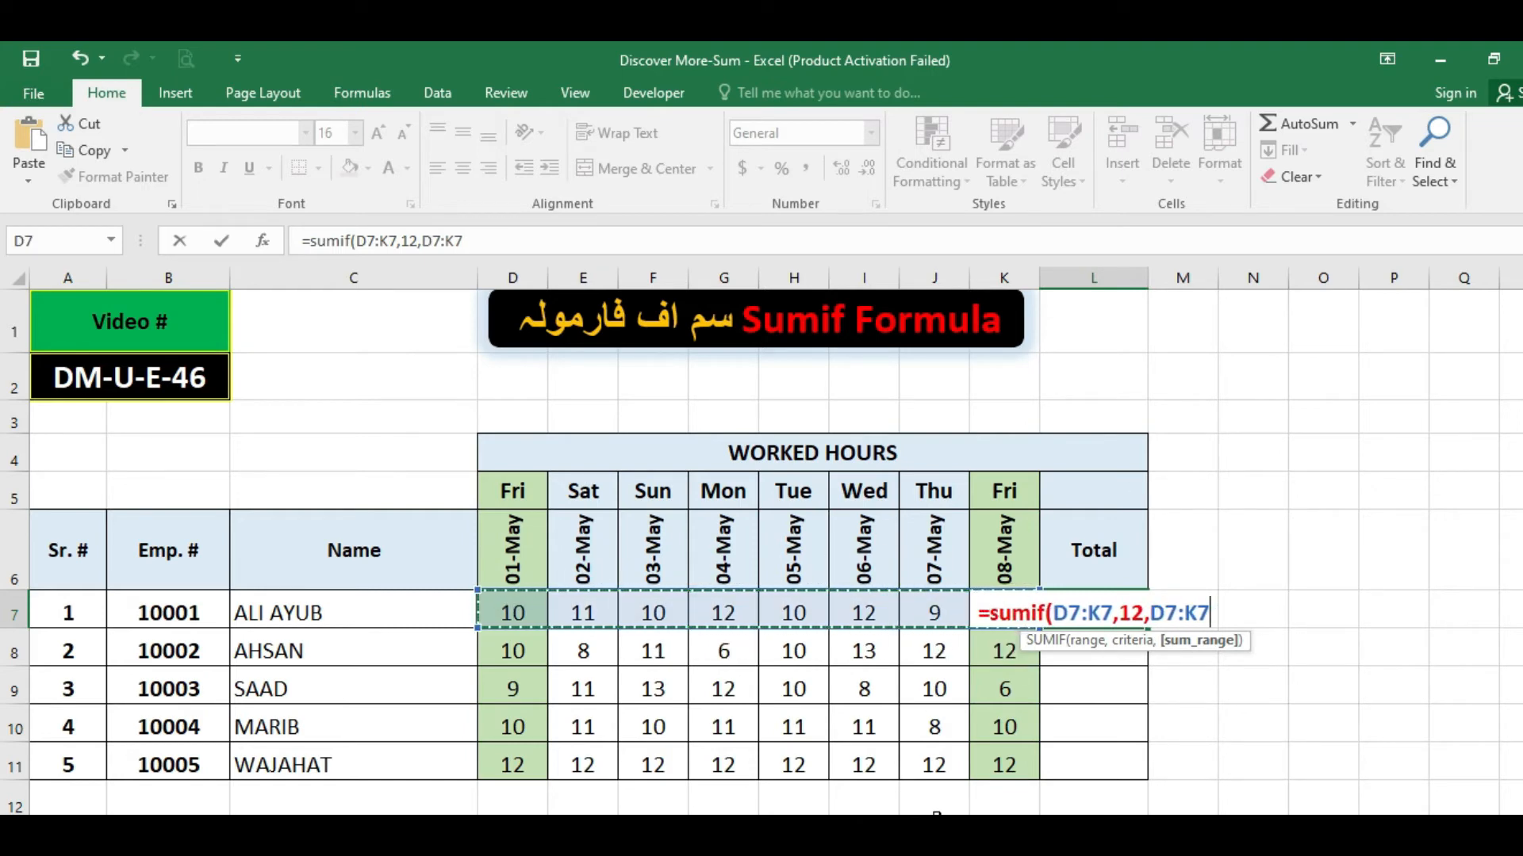
pyautogui.write(')')
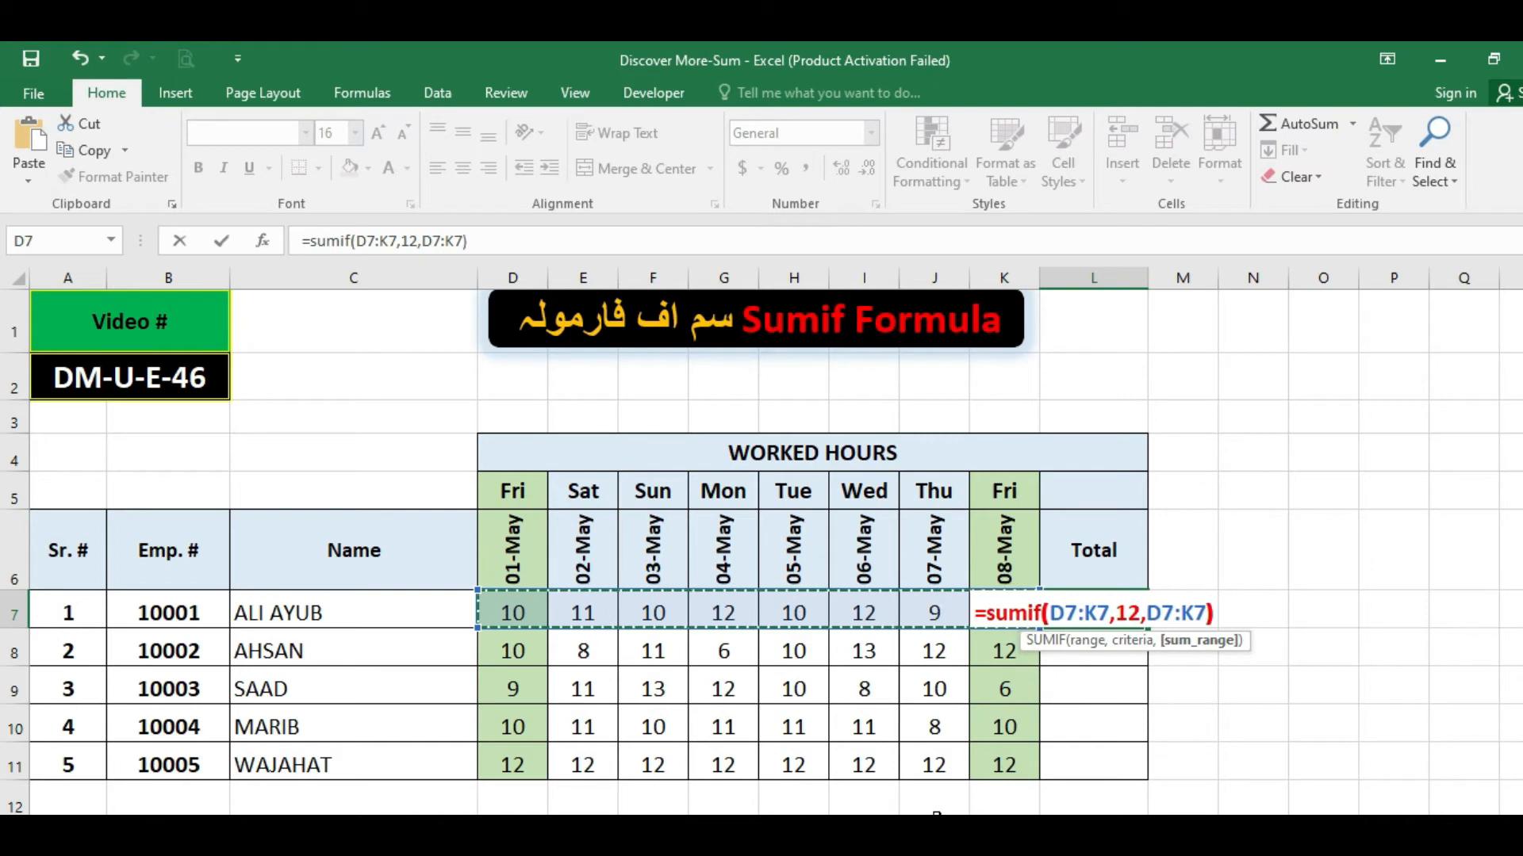
pyautogui.press('Return')
# Step: Check the SUMIF formula in L7 against the hours in row 7, selecting the 12-hour cells G7 and I7 together
pyautogui.click(1094, 613)
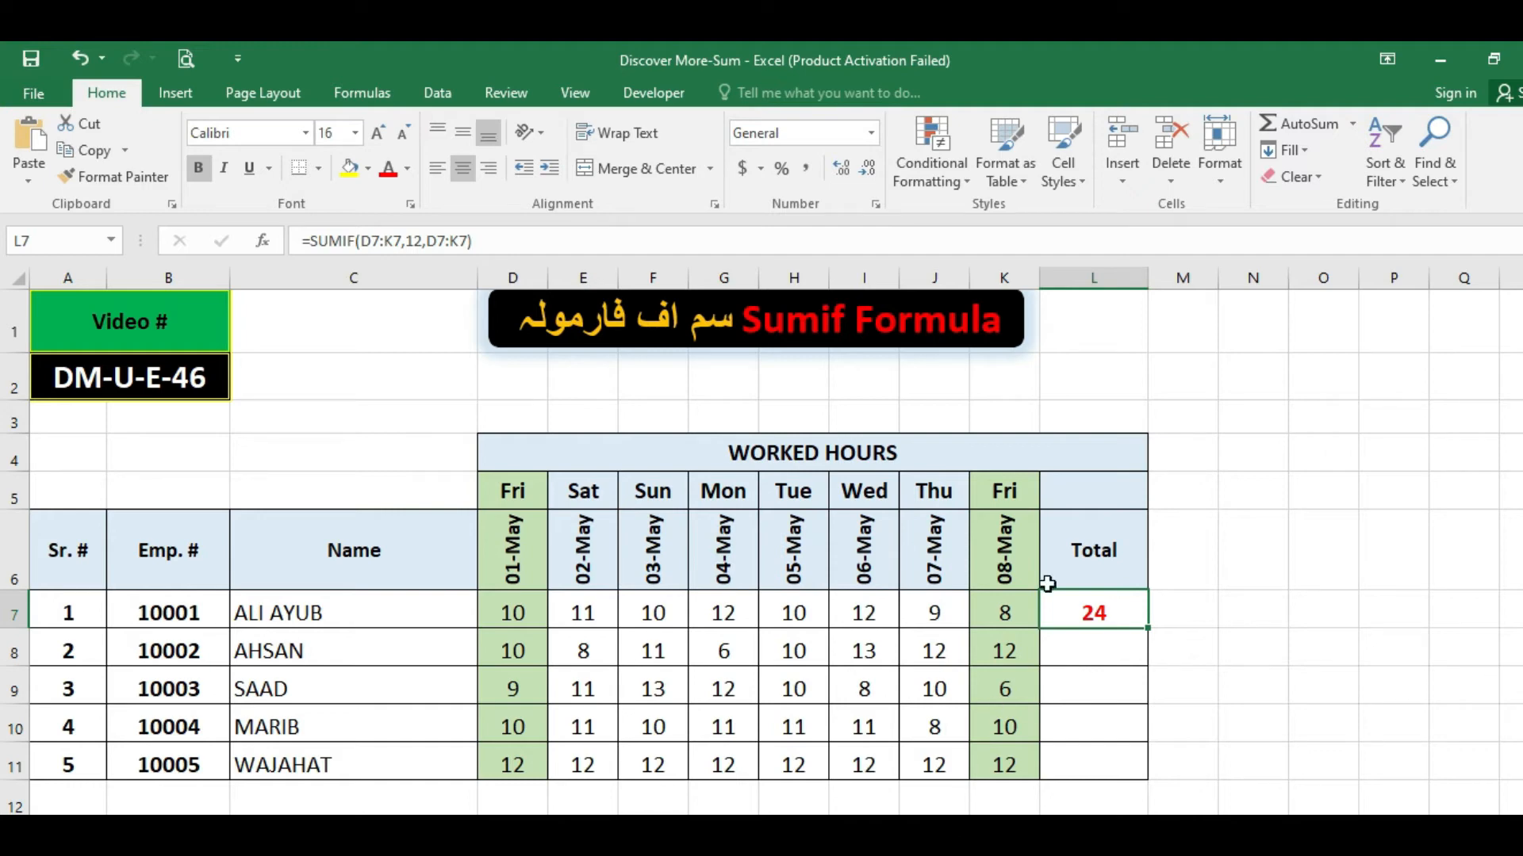
pyautogui.click(699, 235)
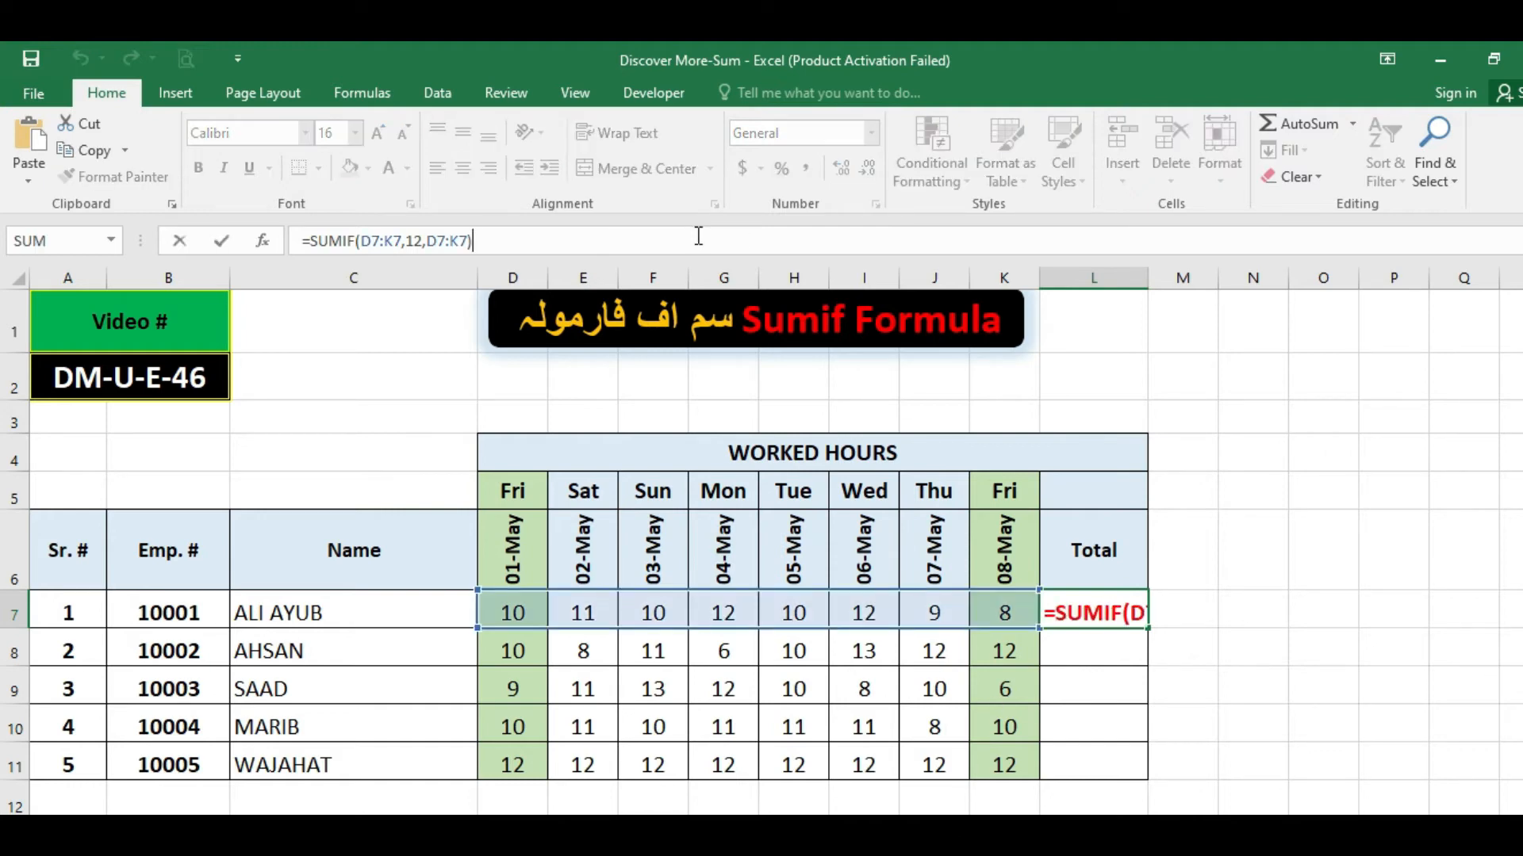
pyautogui.hotkey('ctrl', 'Return')
pyautogui.click(530, 621)
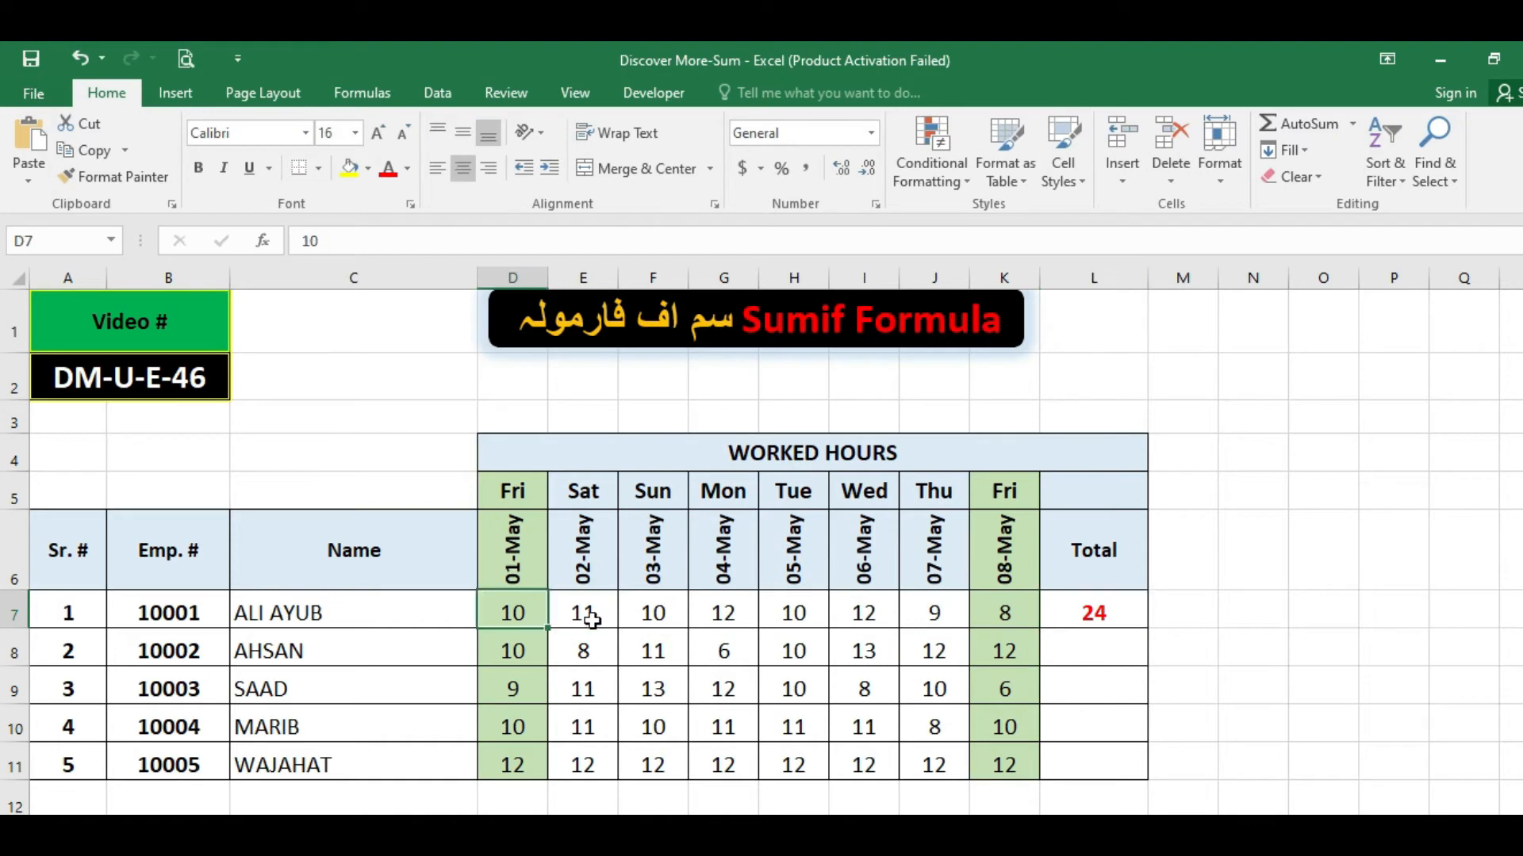
pyautogui.click(634, 617)
pyautogui.click(706, 614)
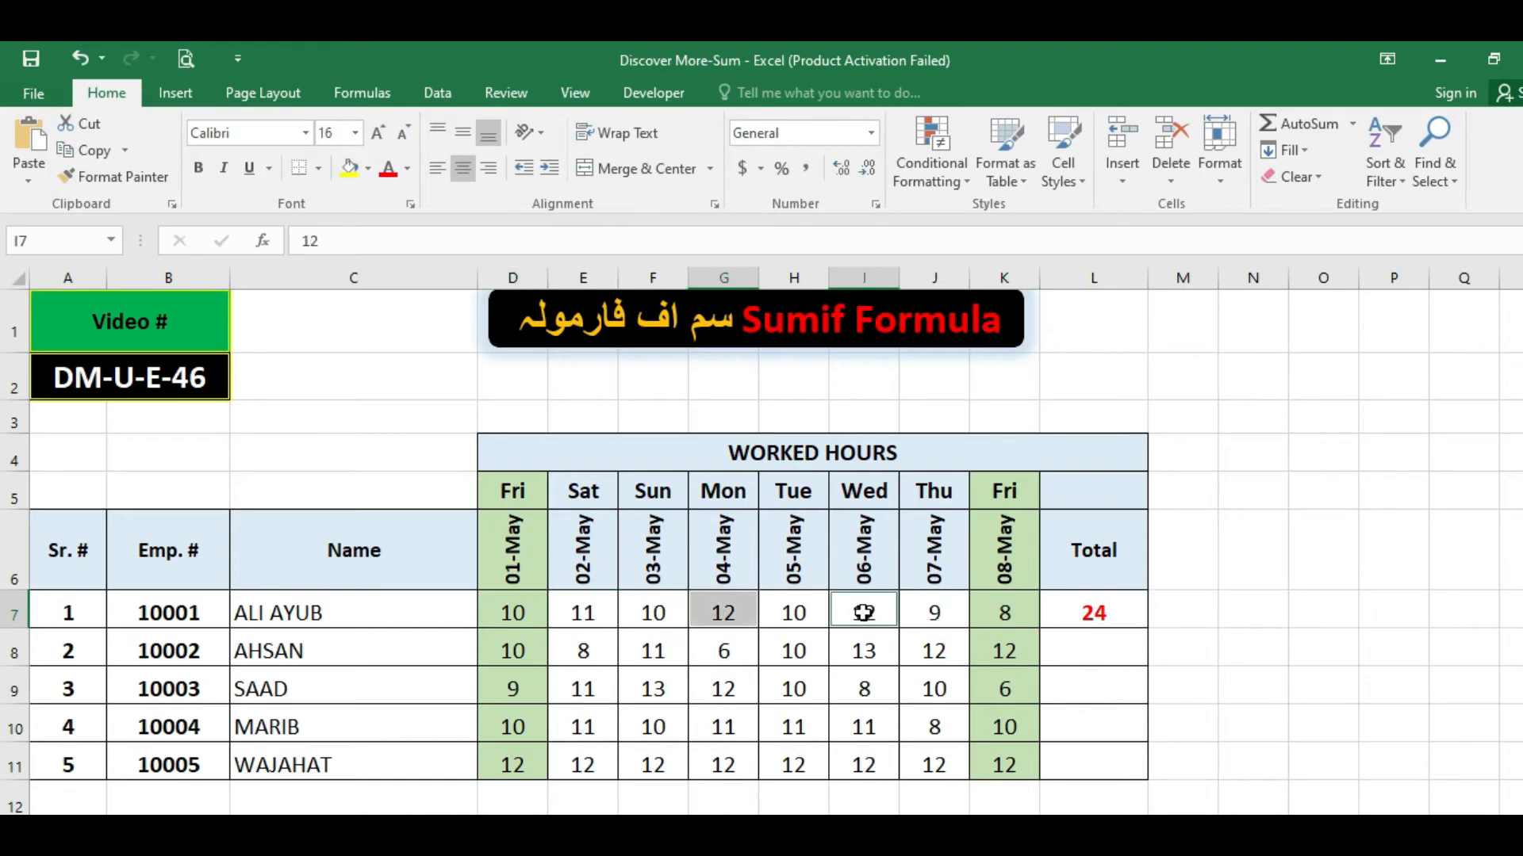
pyautogui.keyDown('ctrl'); pyautogui.click(853, 619); pyautogui.keyUp('ctrl')
# Step: Test the SUMIF total in L7 by setting the hours in E7 to 12, and undo the change
pyautogui.click(593, 619)
pyautogui.write('12')
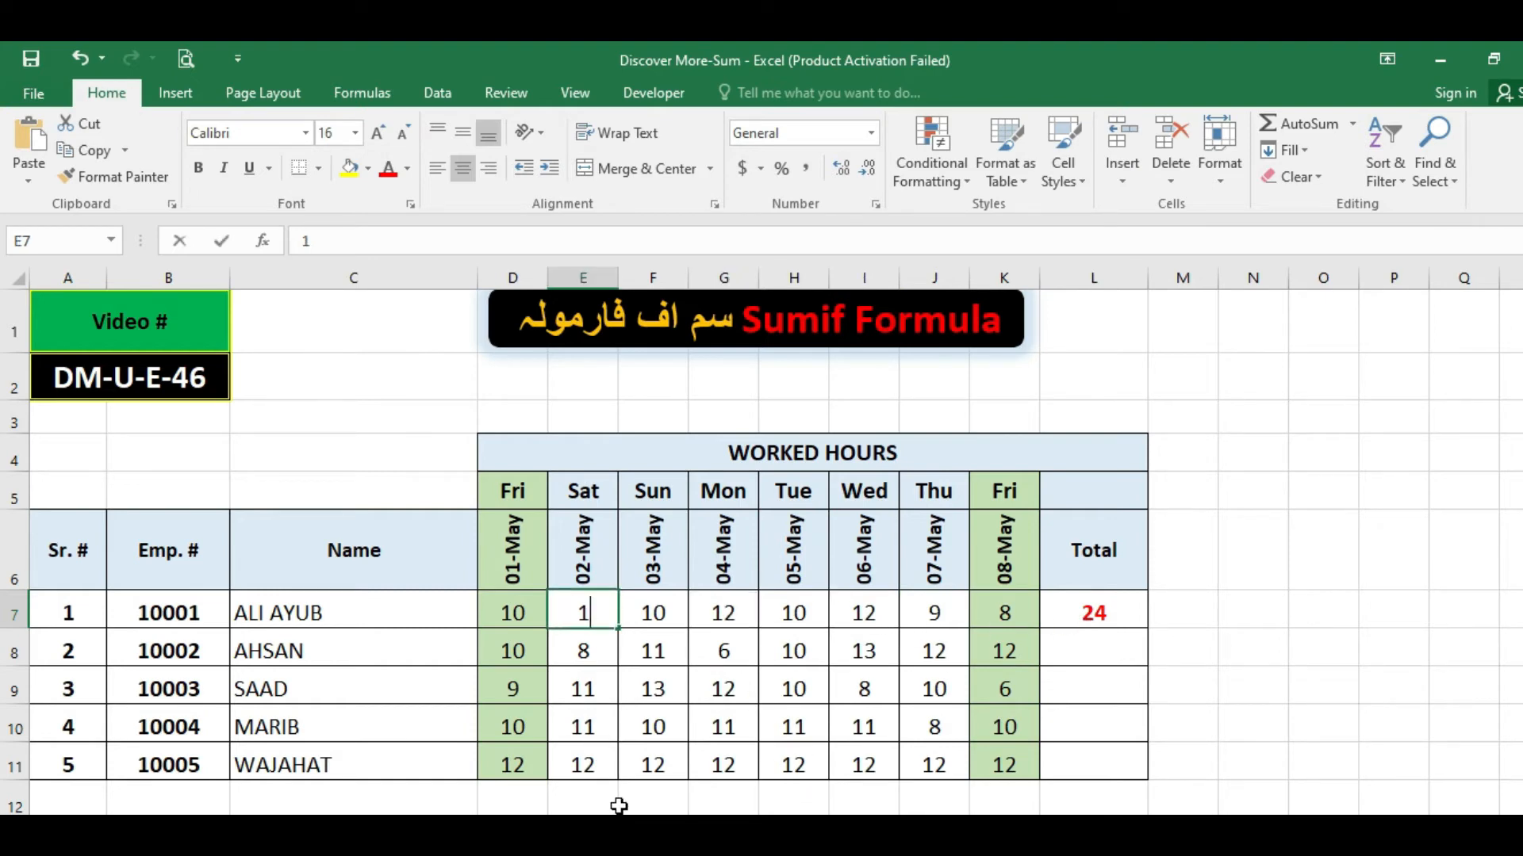
pyautogui.press('Tab')
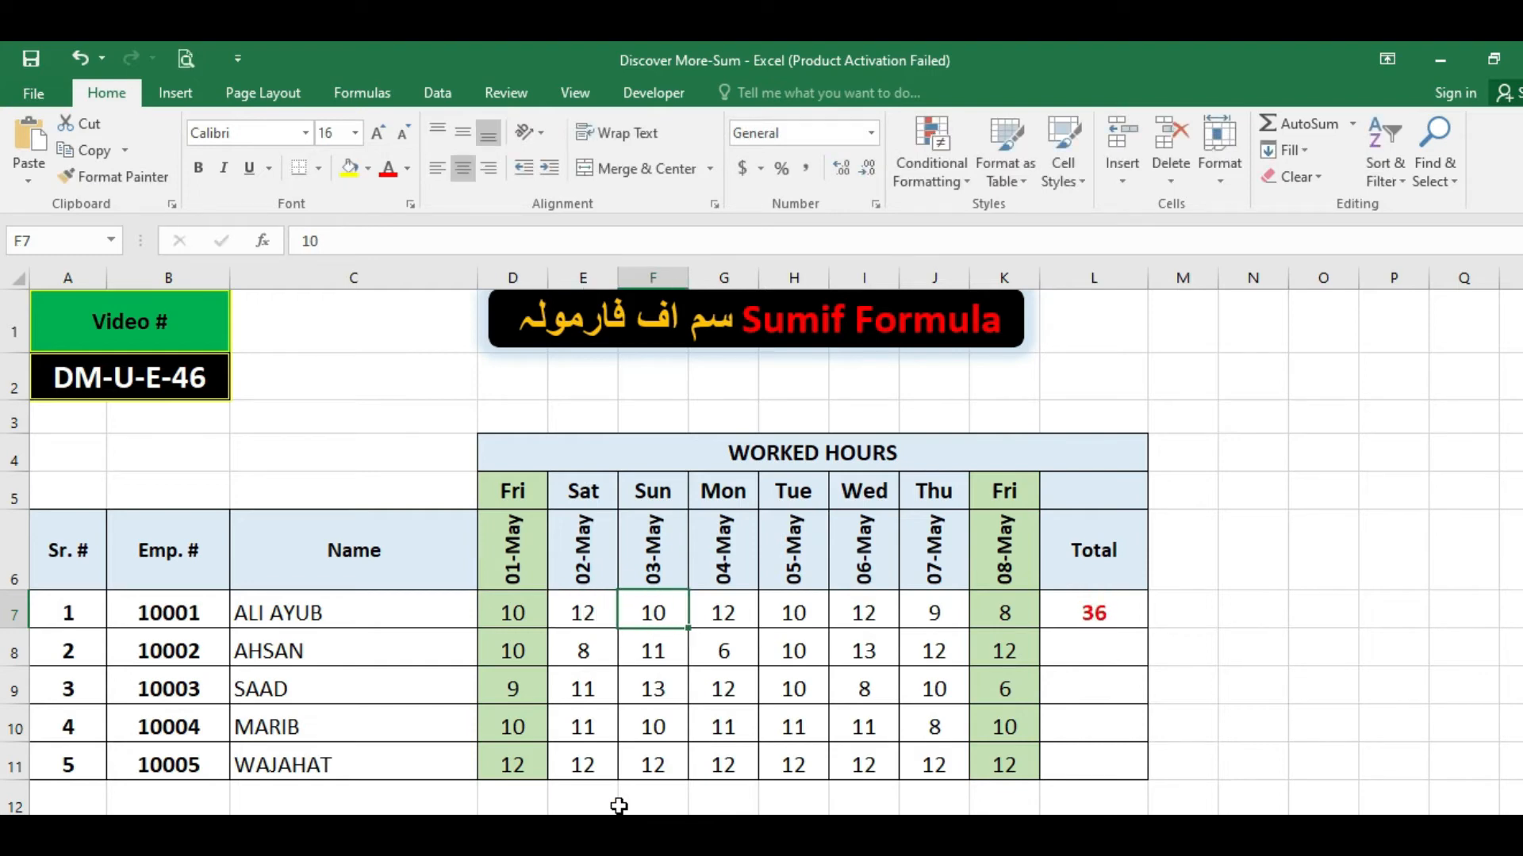
pyautogui.press('Left')
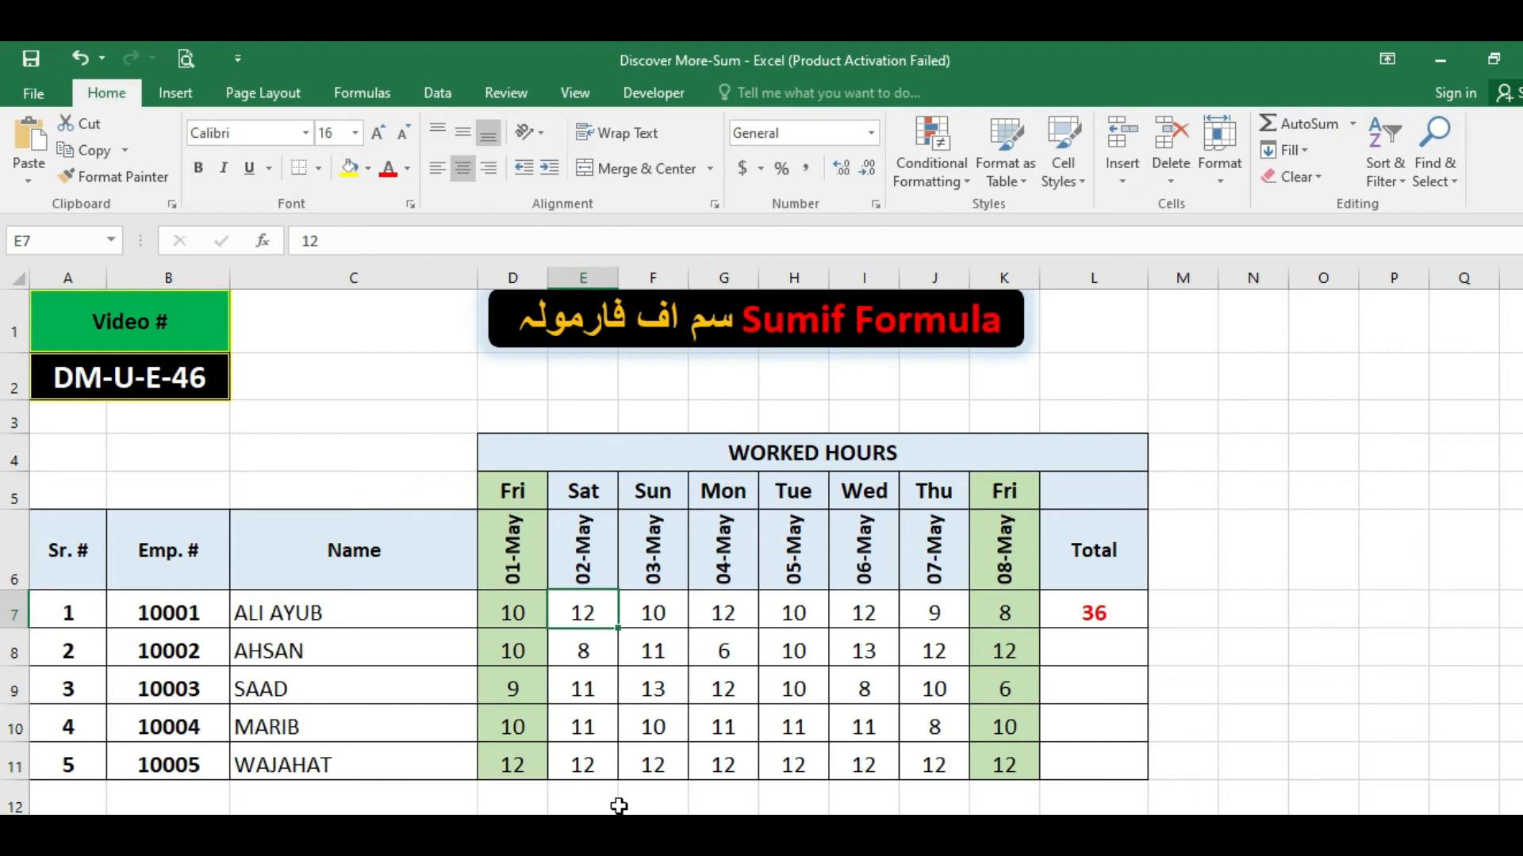
pyautogui.hotkey('ctrl', 'z')
pyautogui.press('Right')
pyautogui.press('Right')
pyautogui.press('Right')
pyautogui.press('Right')
pyautogui.press('Right')
pyautogui.press('Right')
pyautogui.press('Right')
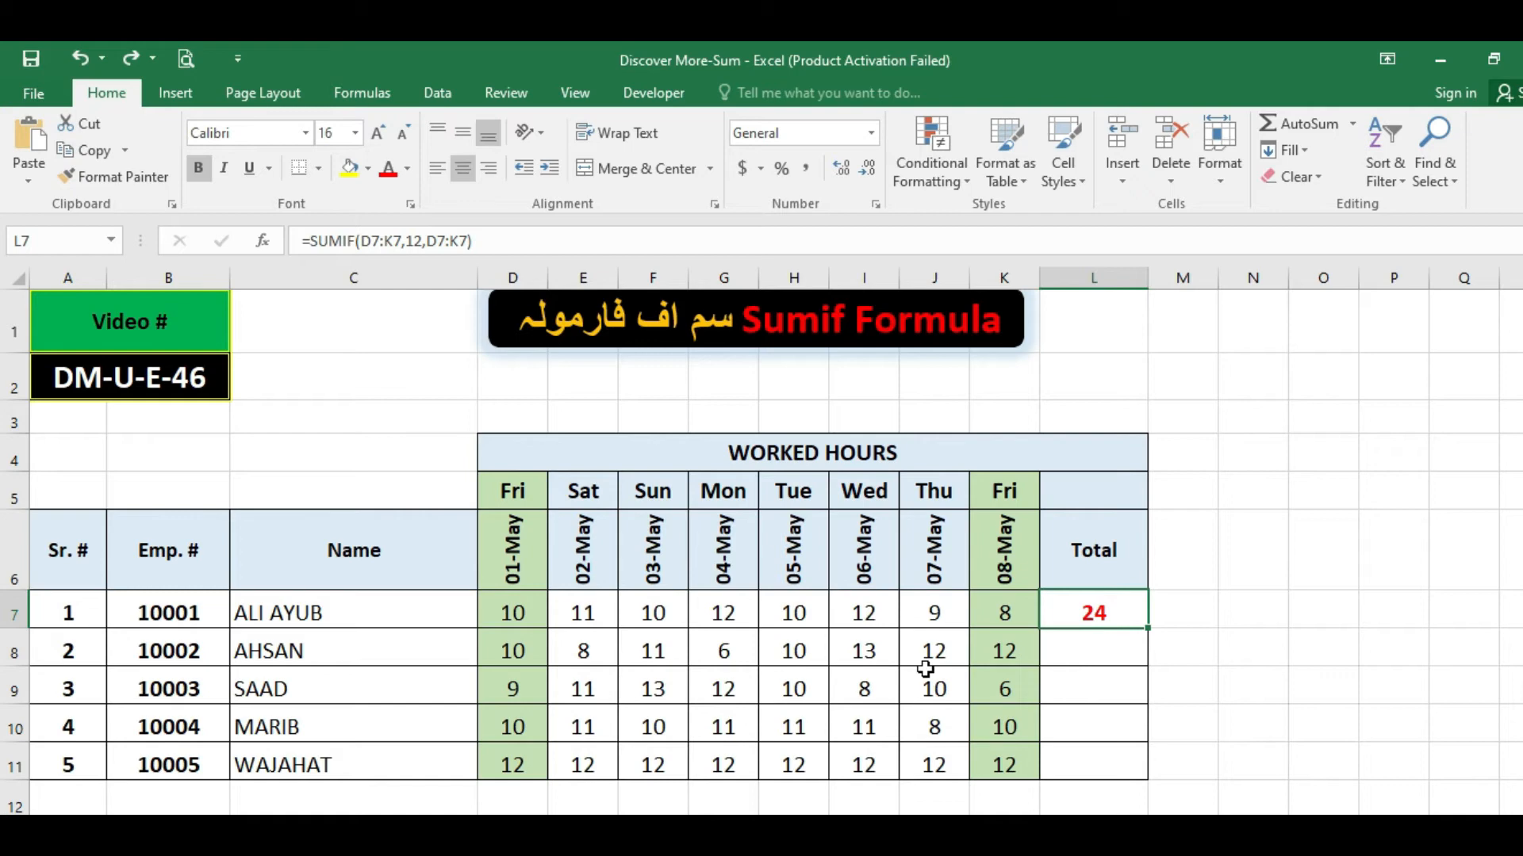
# Step: Enter =SUMIF(D5:K11,"Fri",D8:K8) in L8 to total the second employee's Friday hours
pyautogui.click(1086, 668)
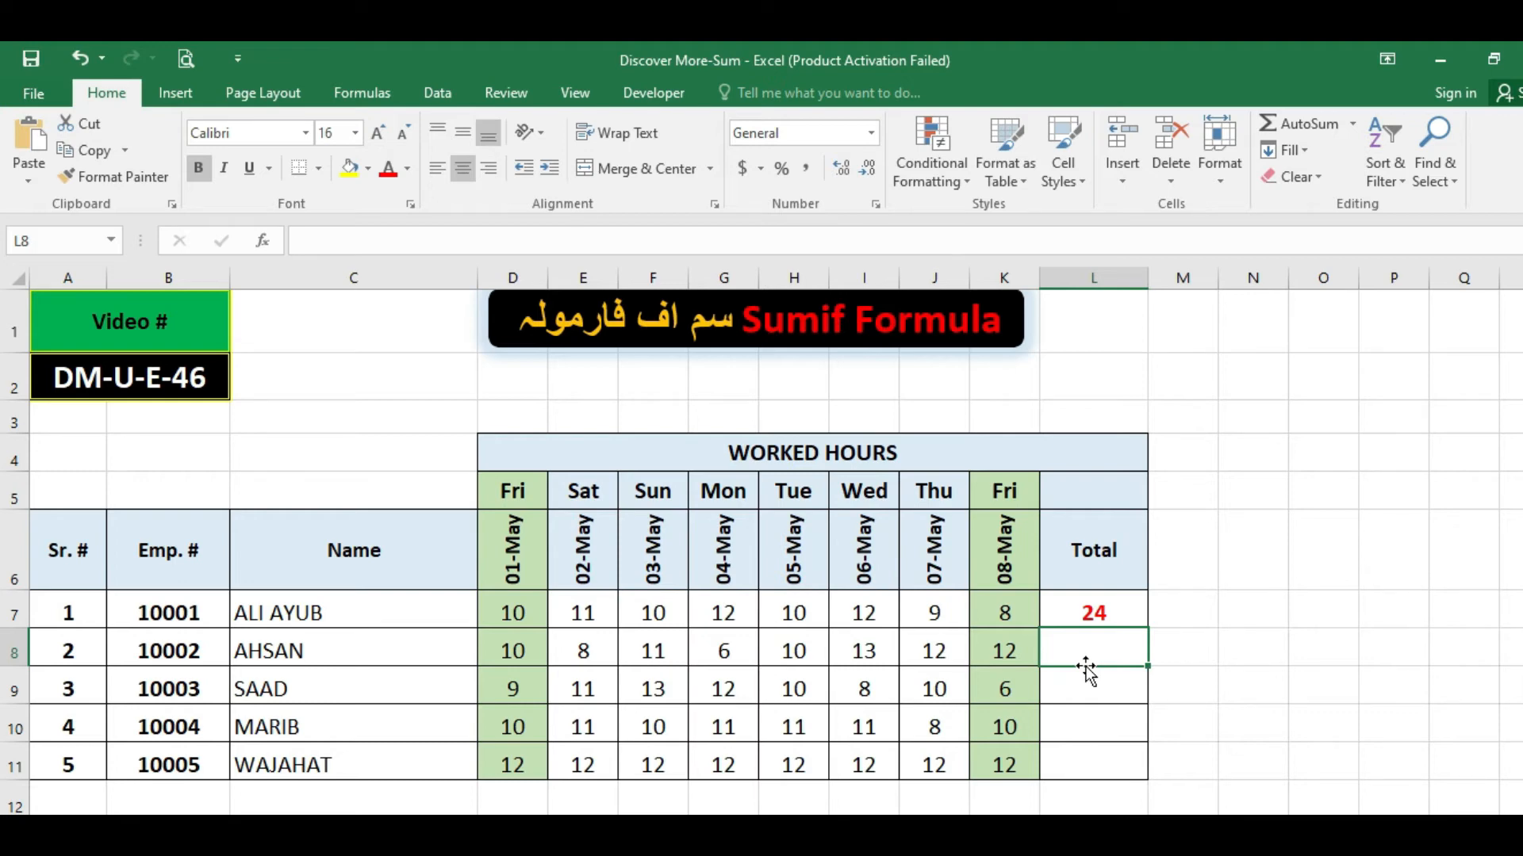
pyautogui.write('=sumif(')
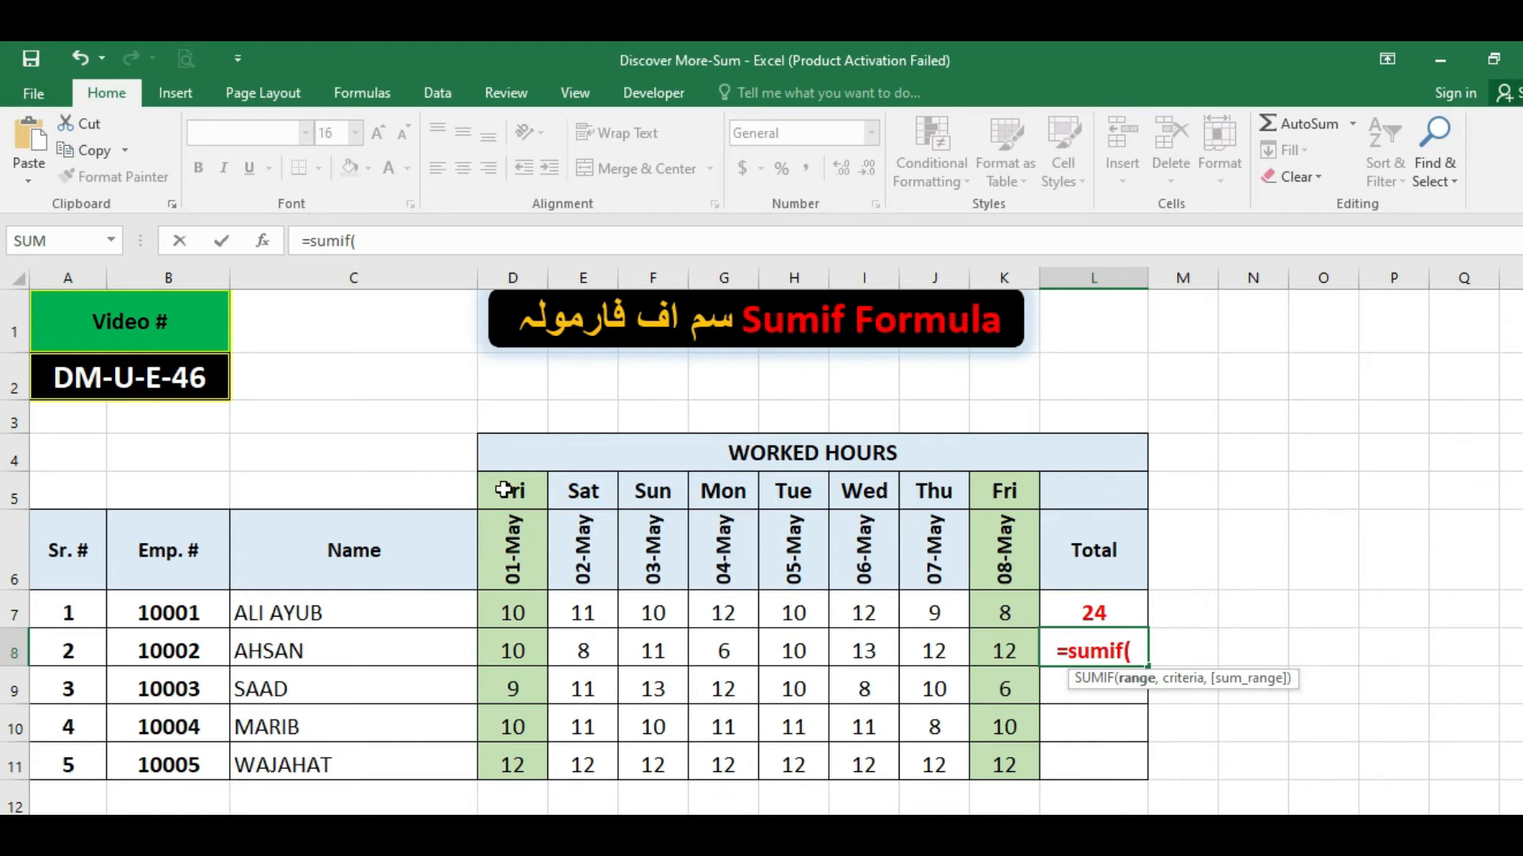
pyautogui.moveTo(504, 490); pyautogui.dragTo(1003, 497)
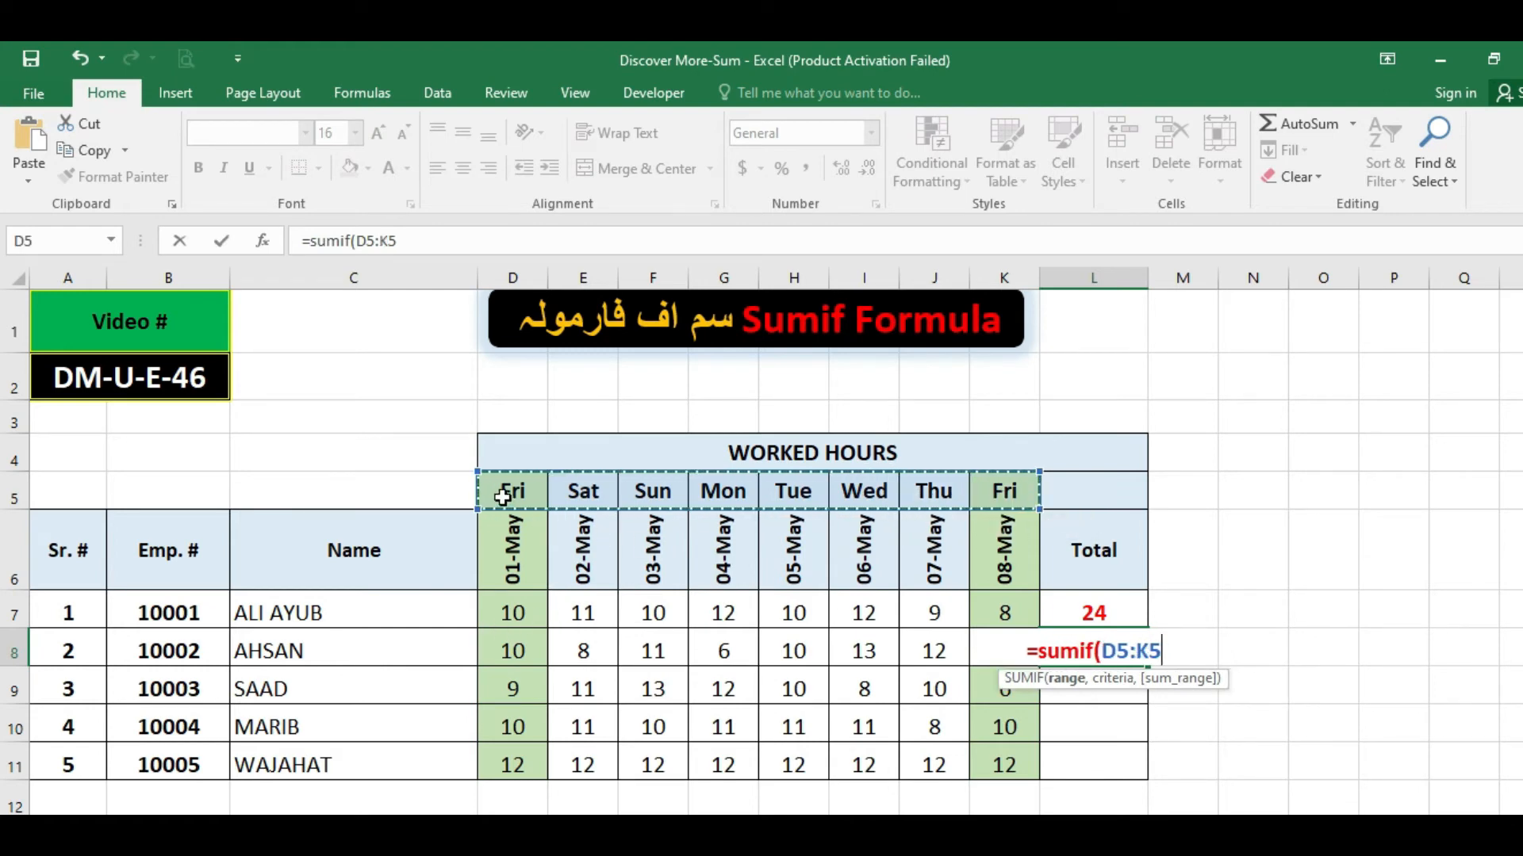
pyautogui.moveTo(503, 497); pyautogui.dragTo(1003, 762)
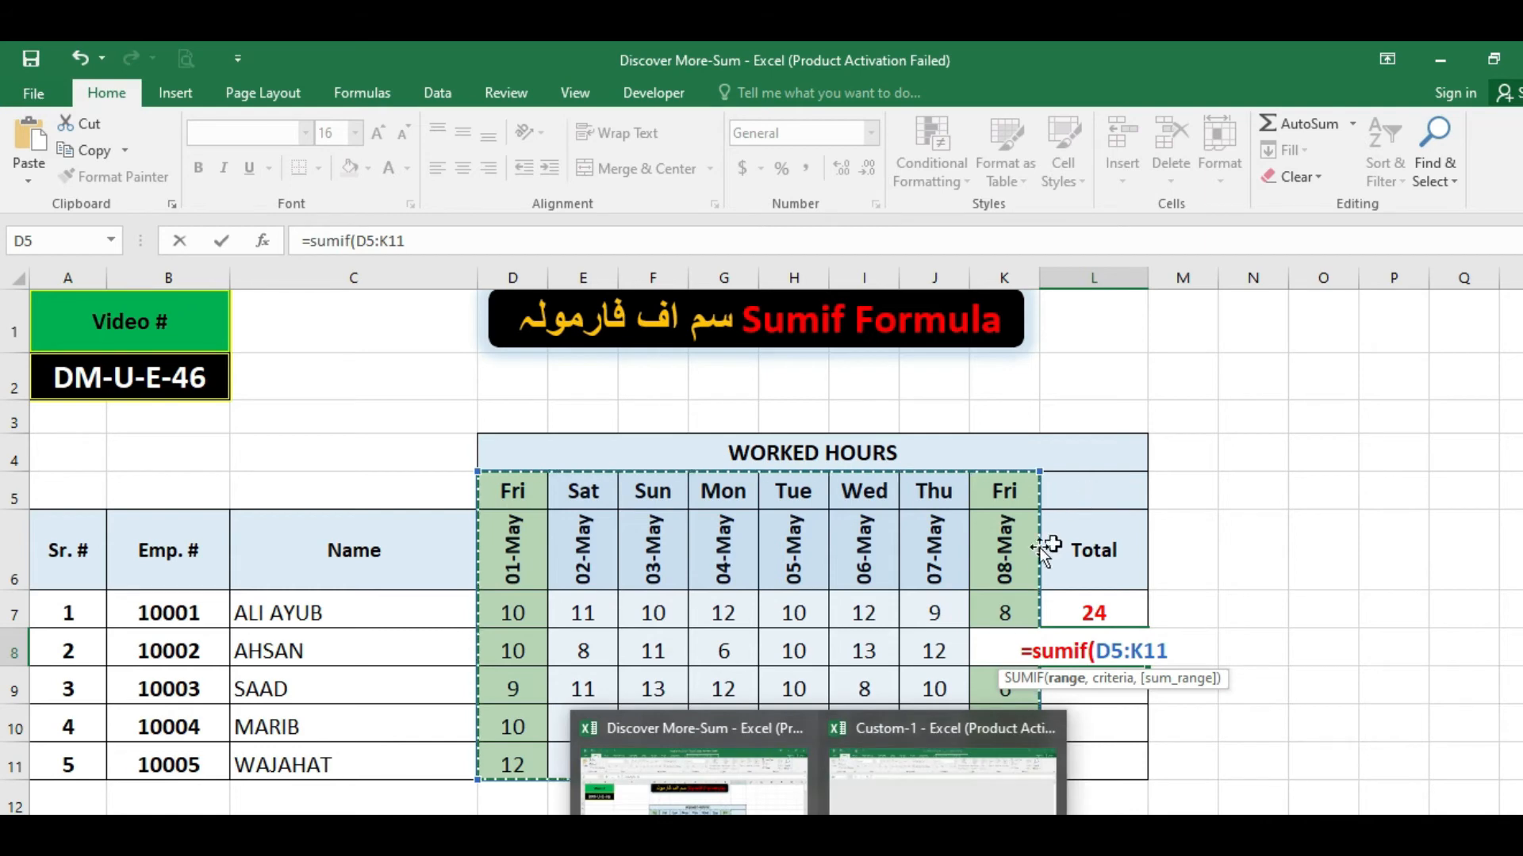
pyautogui.write(',')
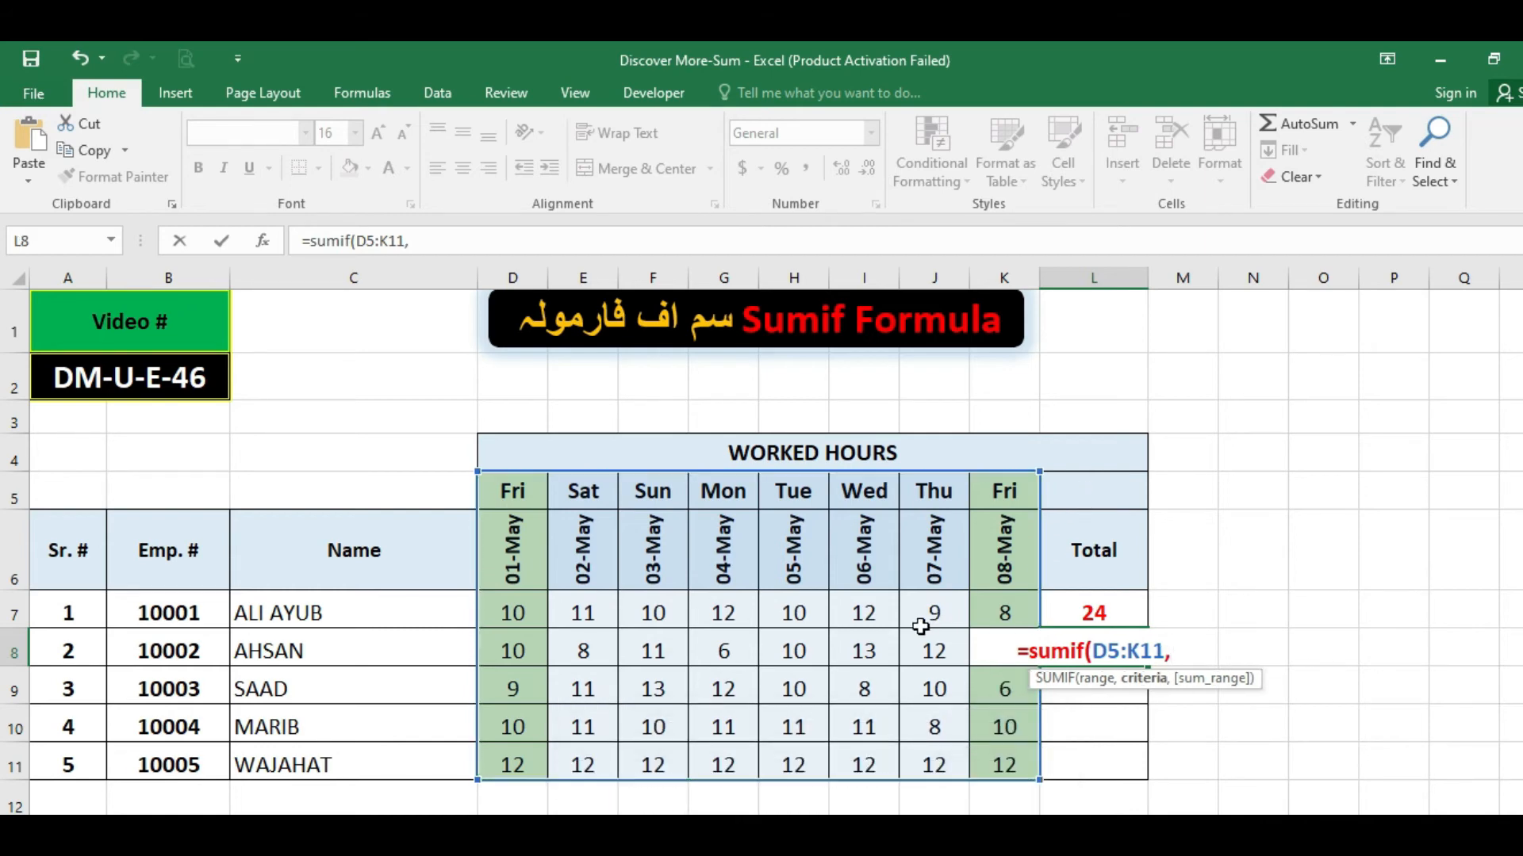
pyautogui.write('"')
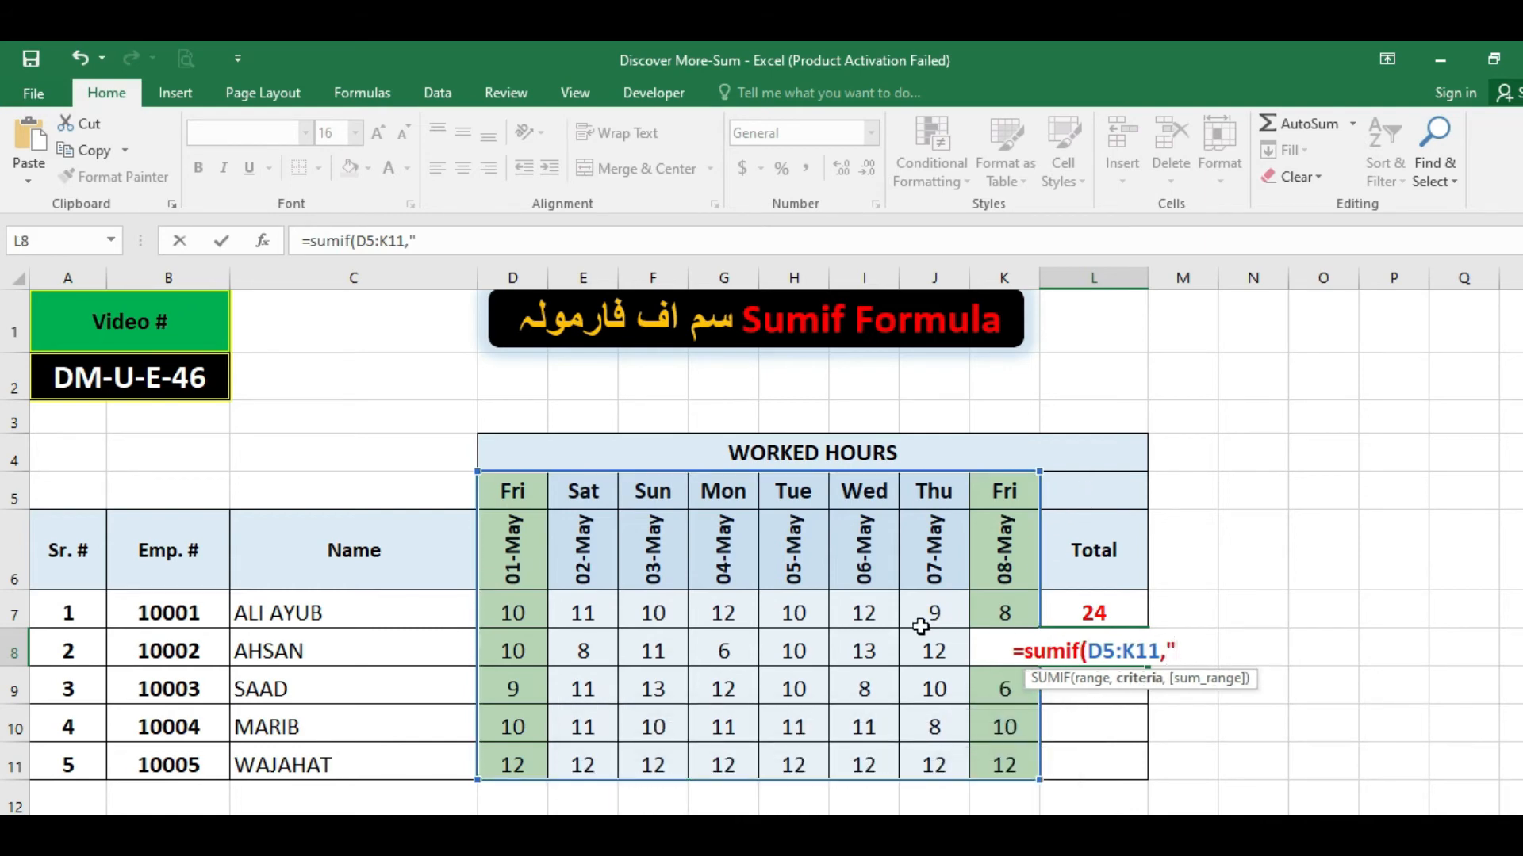
pyautogui.write('Fri')
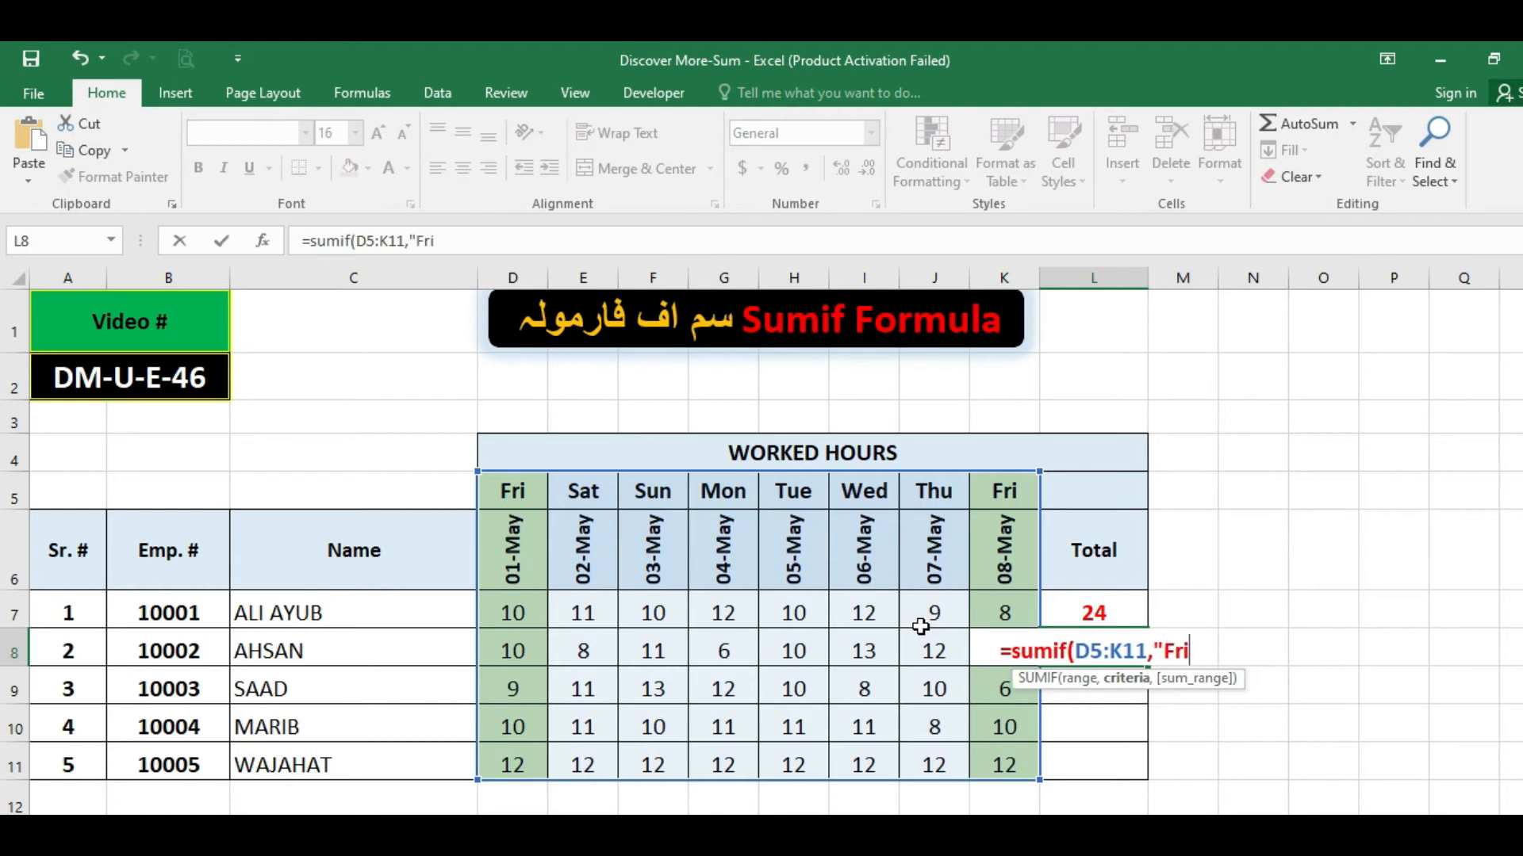
pyautogui.write('"')
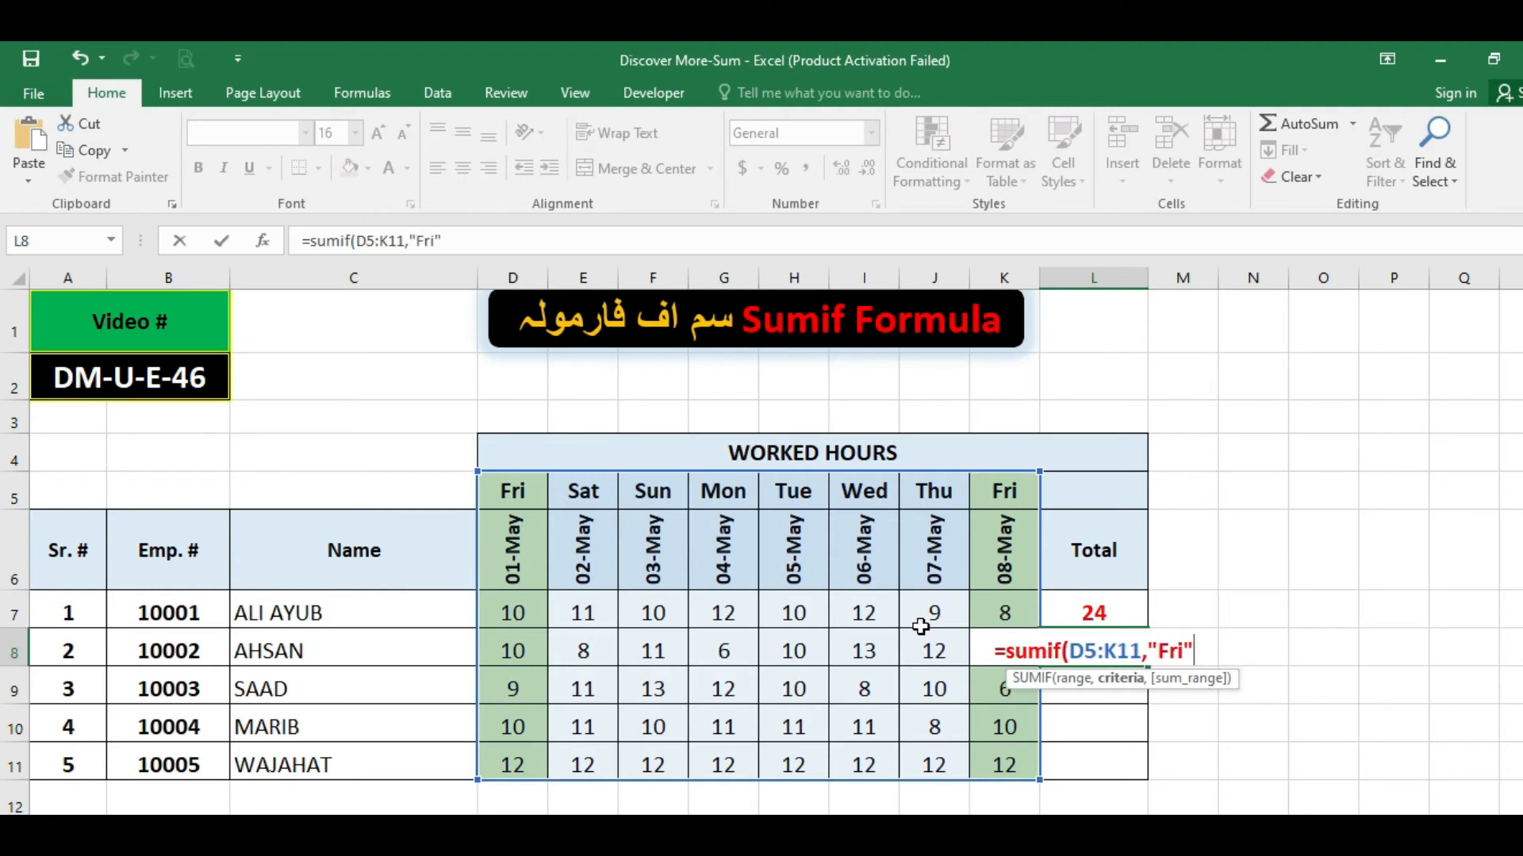
pyautogui.write(',')
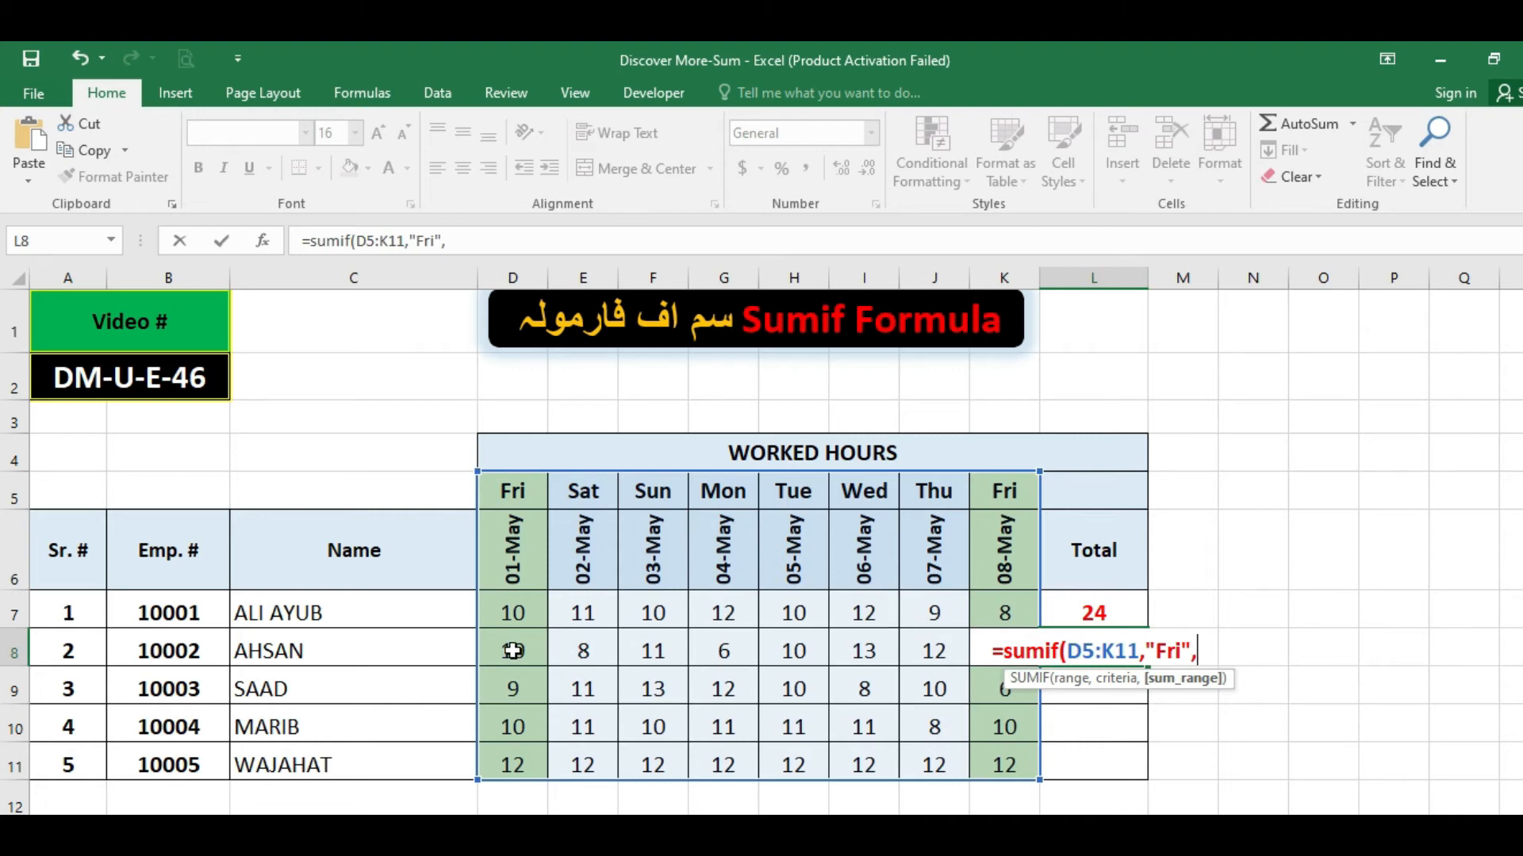
pyautogui.moveTo(513, 651); pyautogui.dragTo(978, 653)
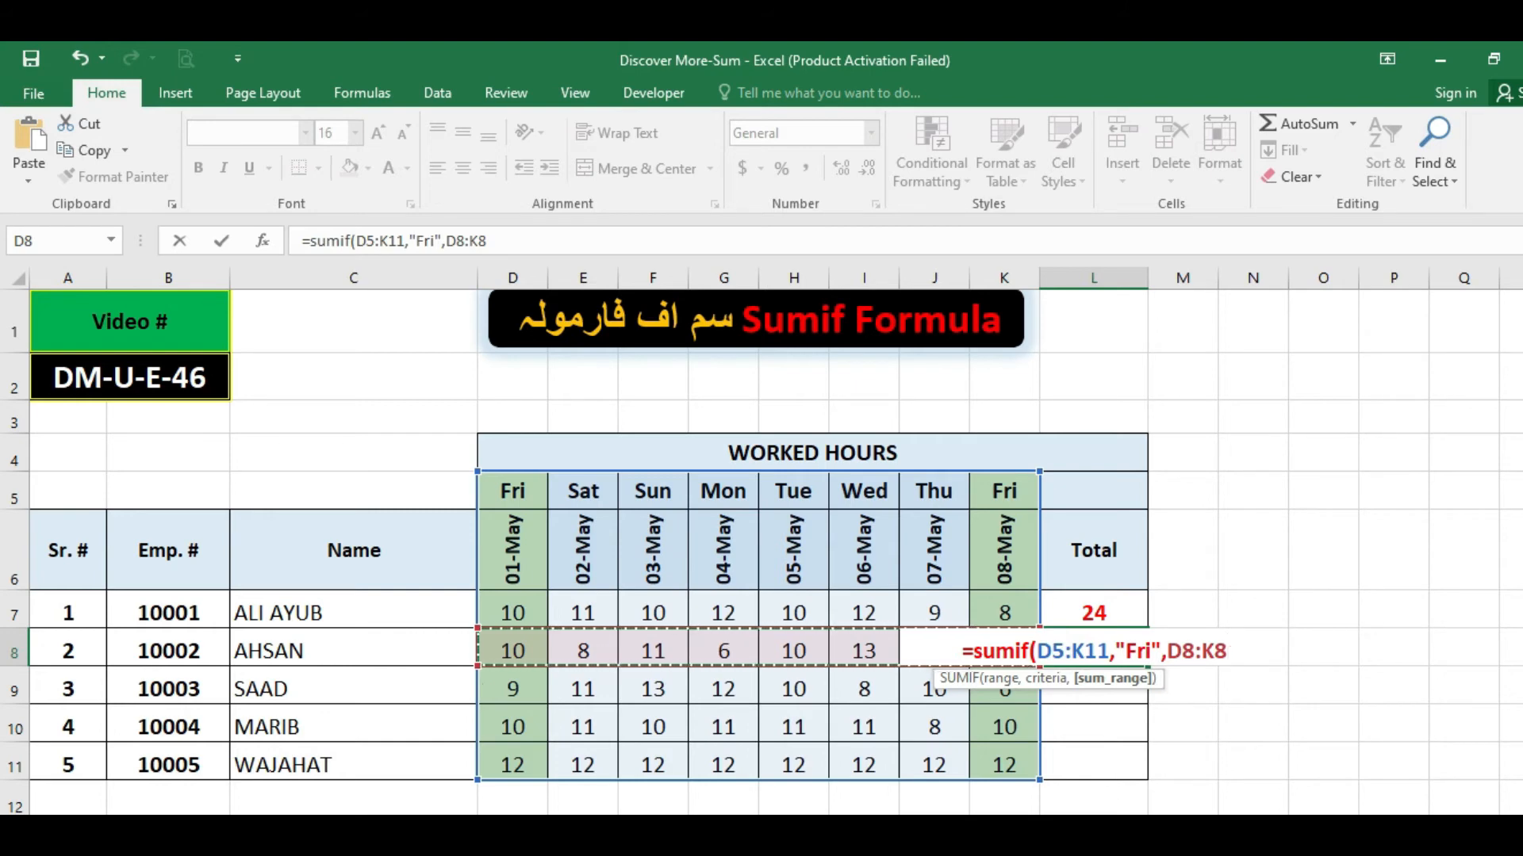
pyautogui.write(')')
pyautogui.press('Return')
pyautogui.press('Up')
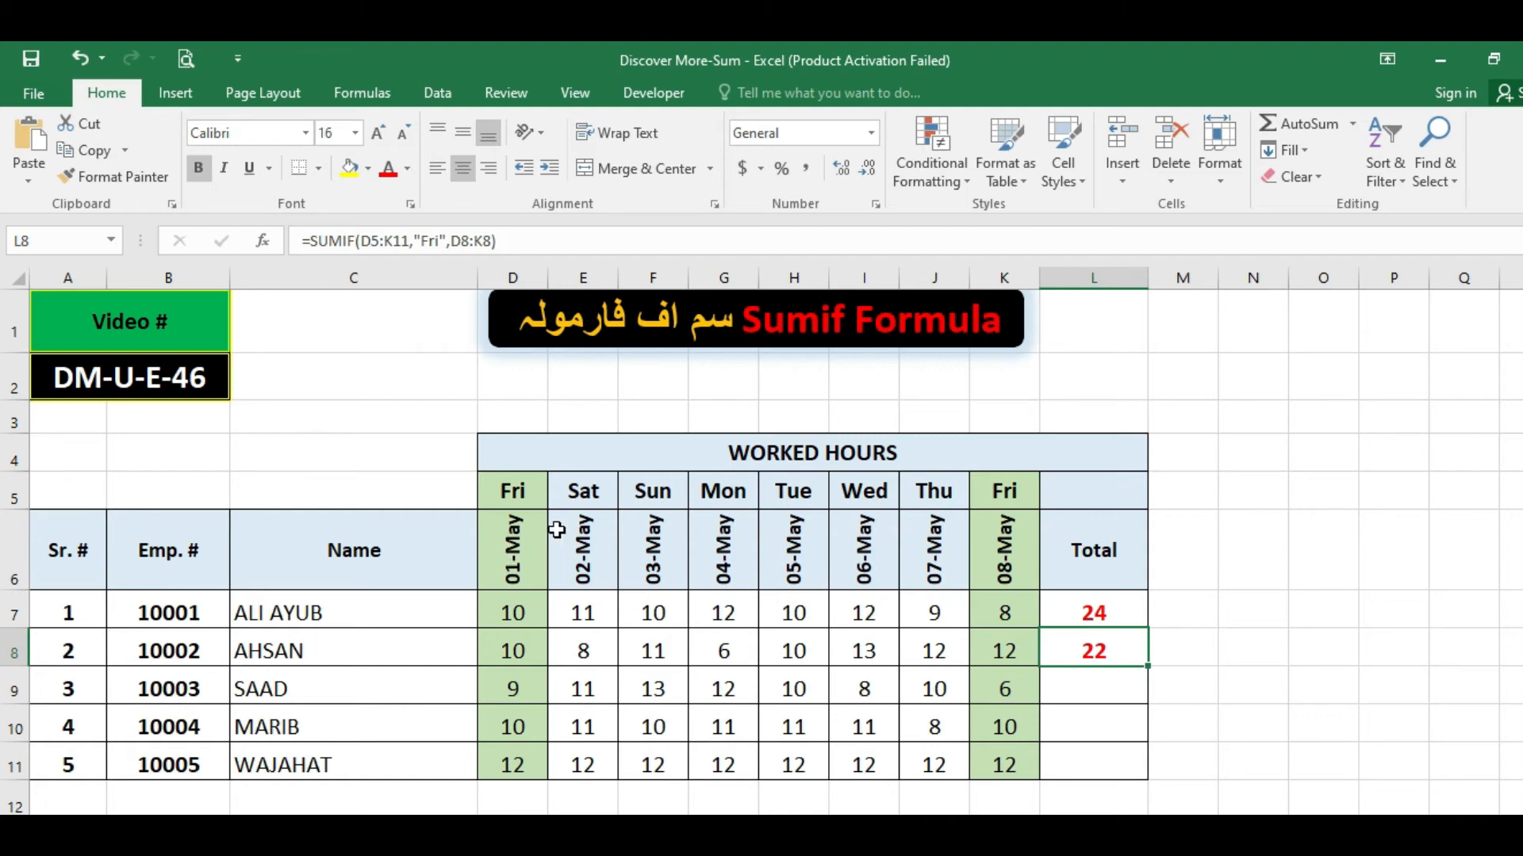
# Step: Review the day headers used by the L8 formula and fill the Friday hours in D8 and K8 with yellow
pyautogui.moveTo(528, 492); pyautogui.dragTo(1003, 721)
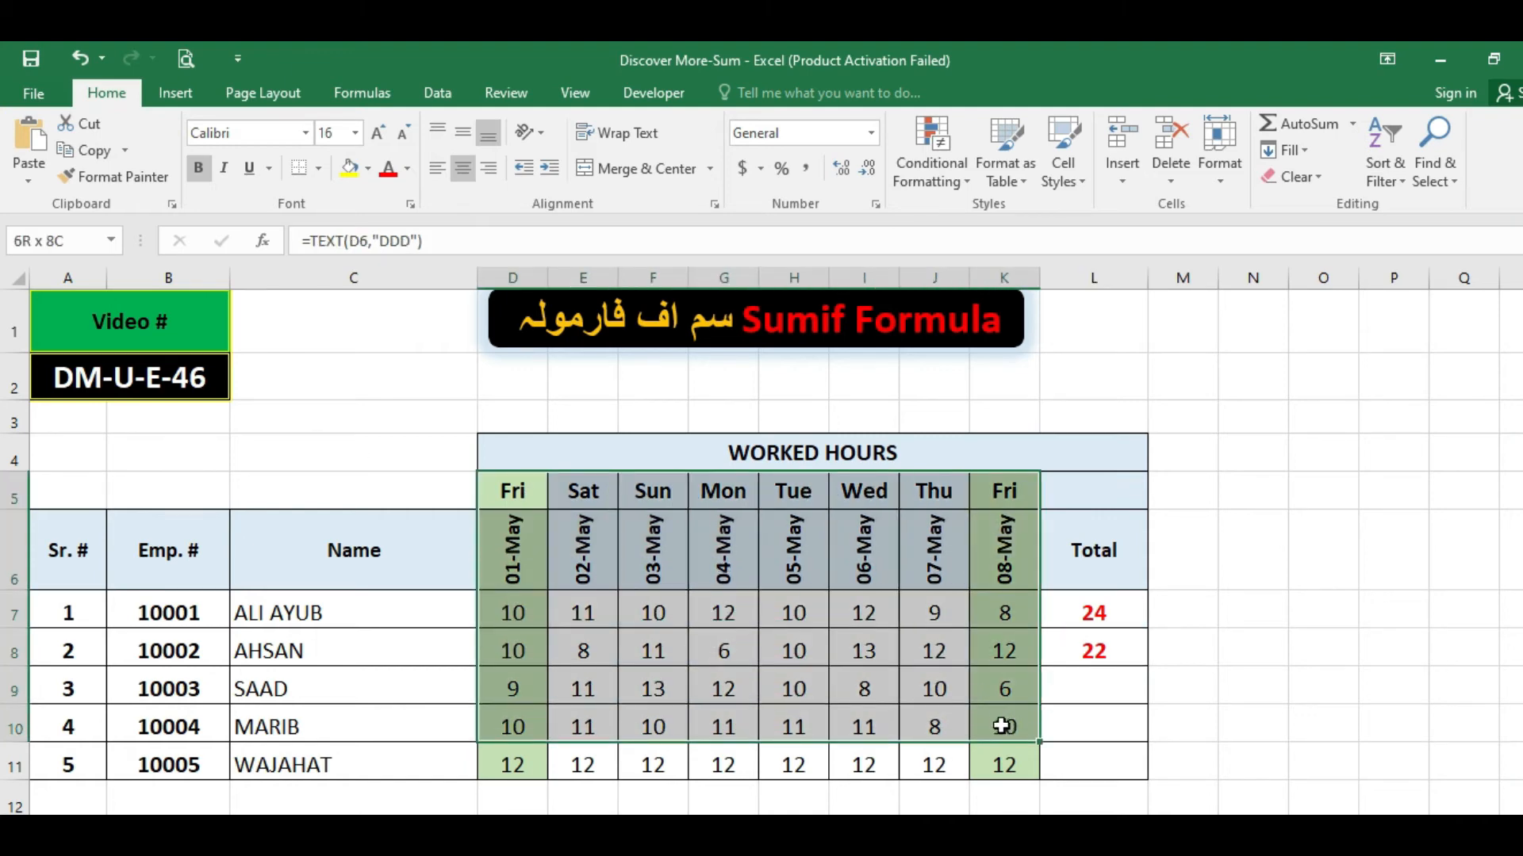
pyautogui.click(579, 555)
pyautogui.click(524, 559)
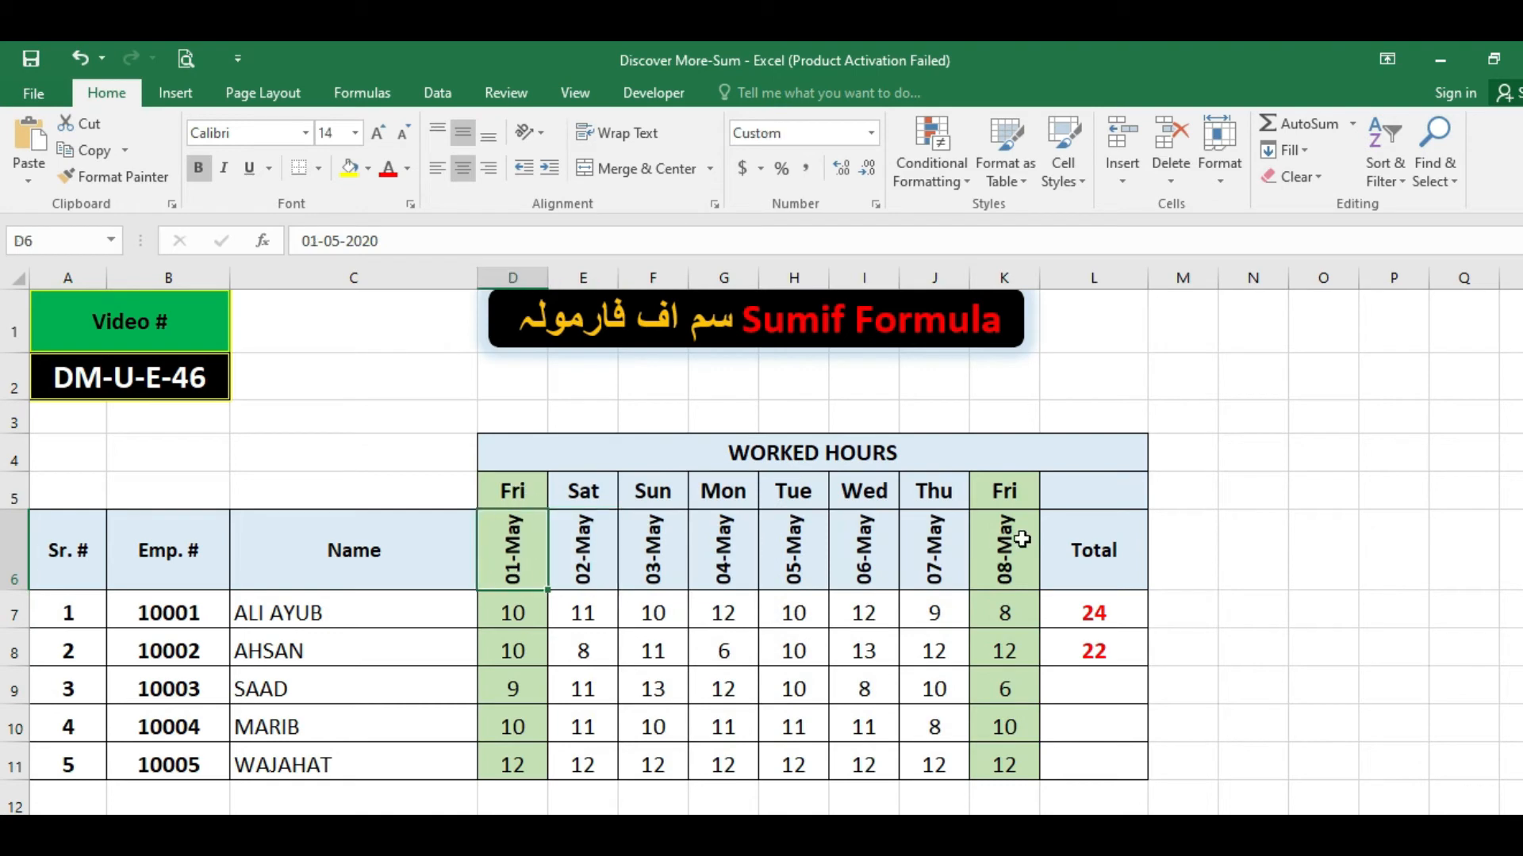
pyautogui.click(1030, 501)
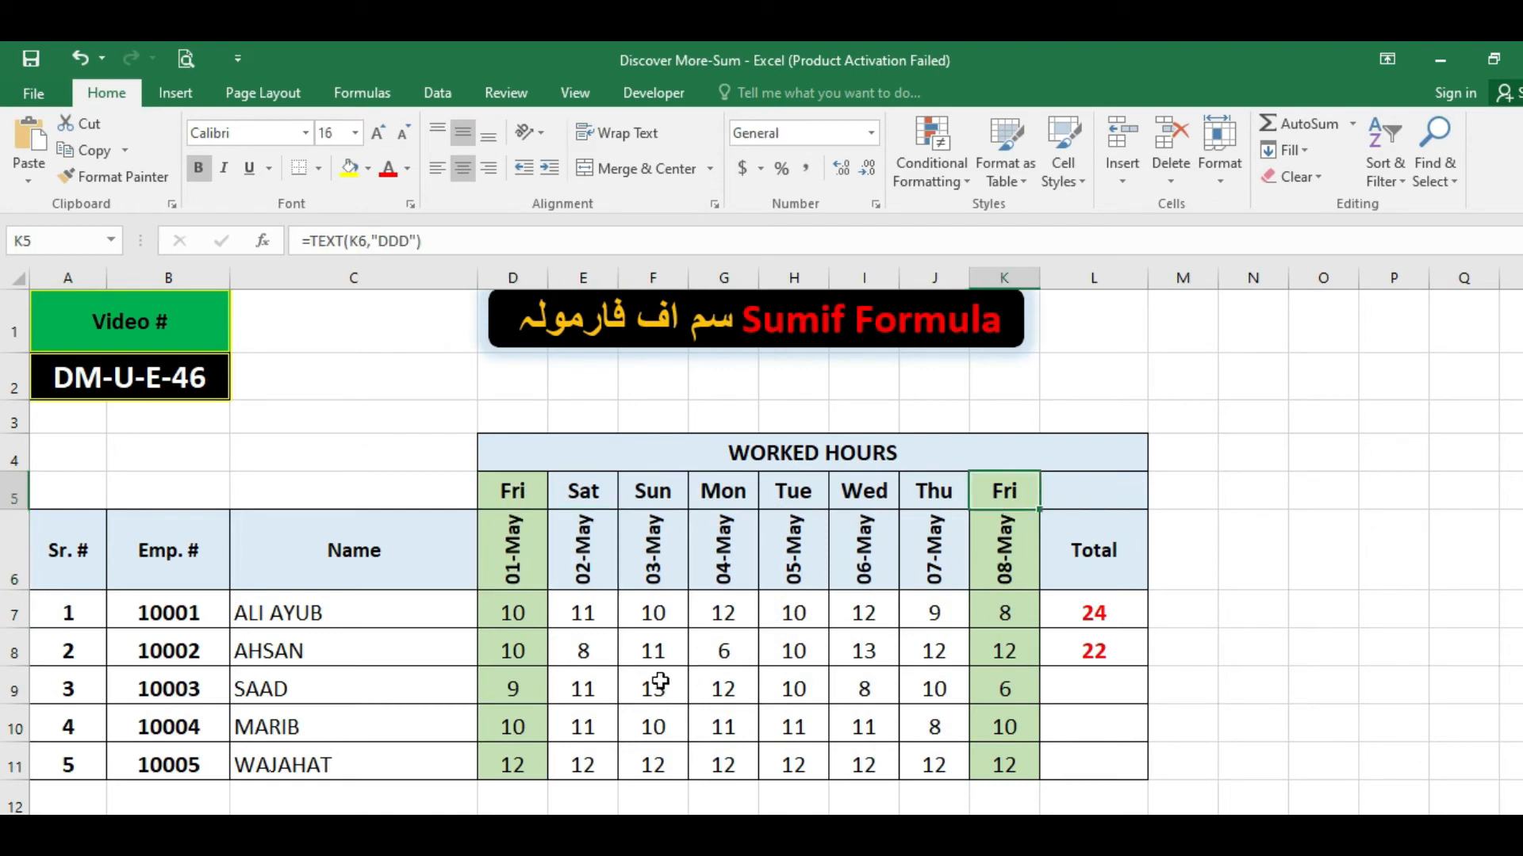
pyautogui.click(514, 650)
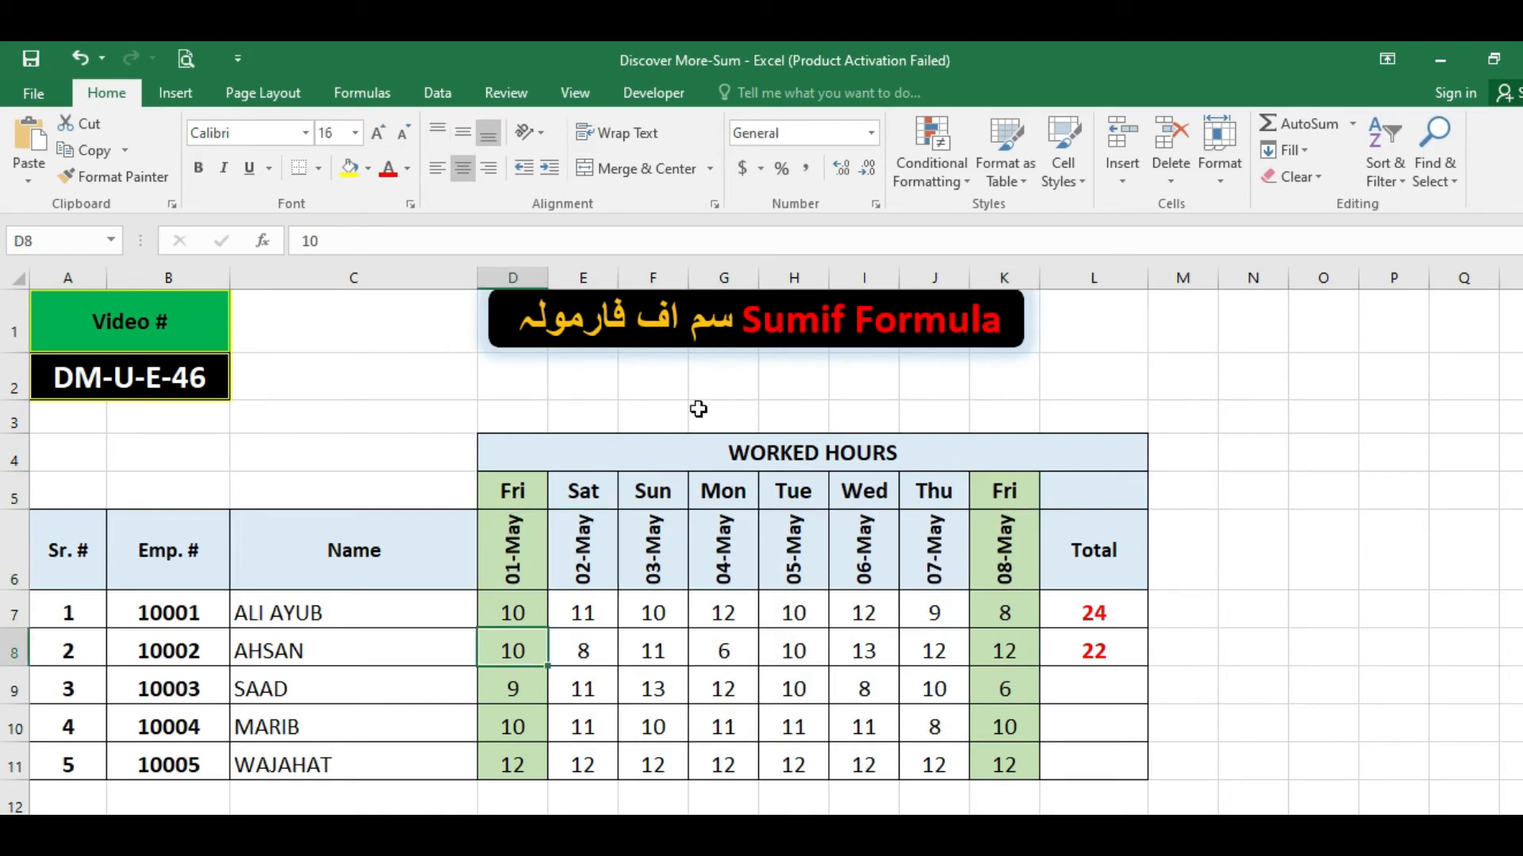
pyautogui.click(349, 167)
pyautogui.click(1004, 646)
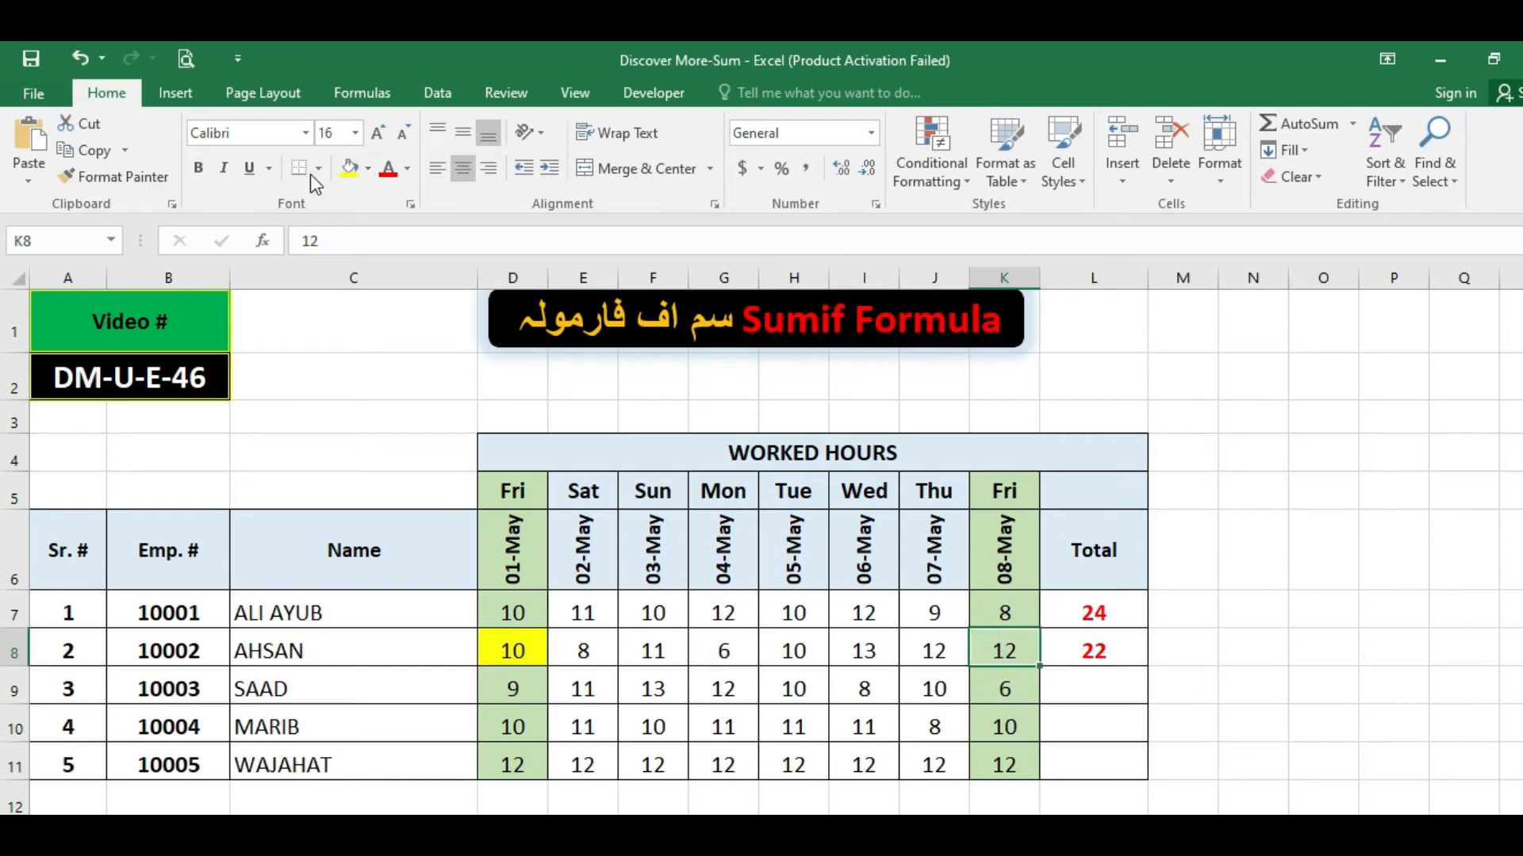
pyautogui.click(350, 171)
pyautogui.click(527, 656)
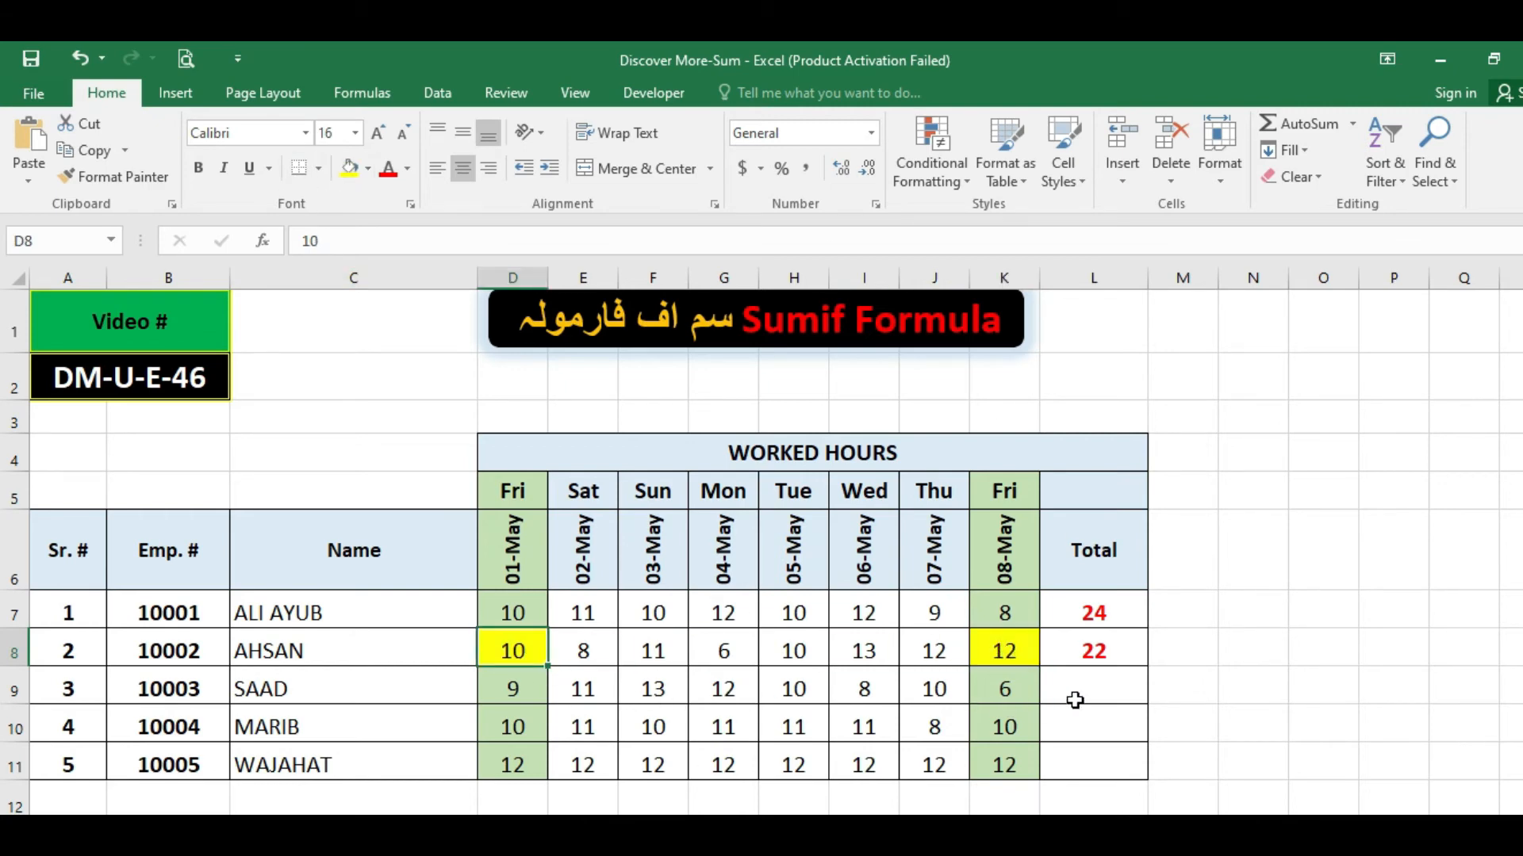
# Step: Compare the second employee's Friday hours in K8 with the SUMIF formula in L8
pyautogui.click(1007, 655)
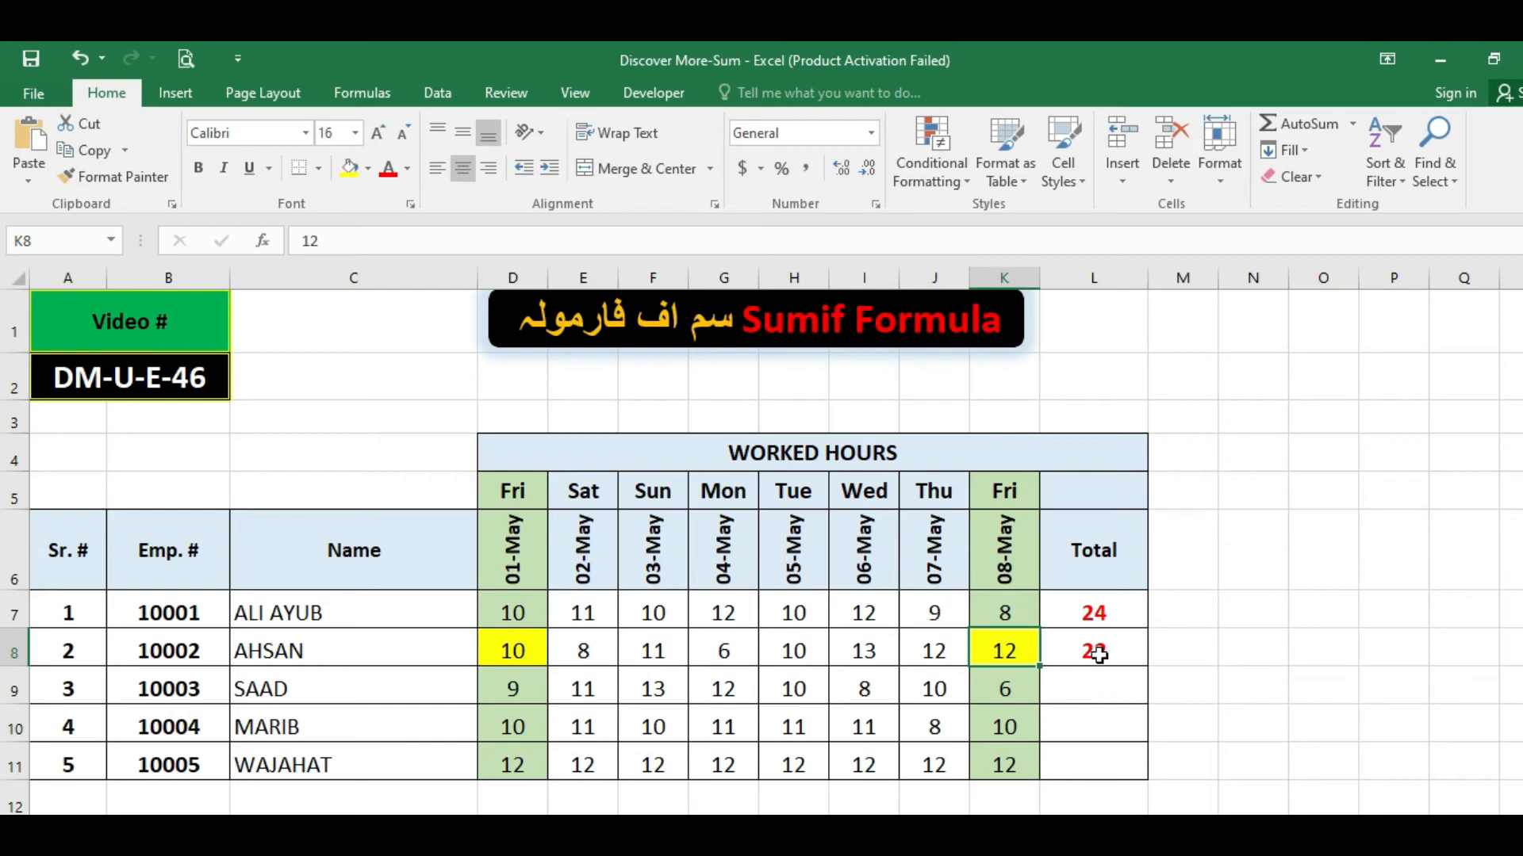
pyautogui.click(1098, 654)
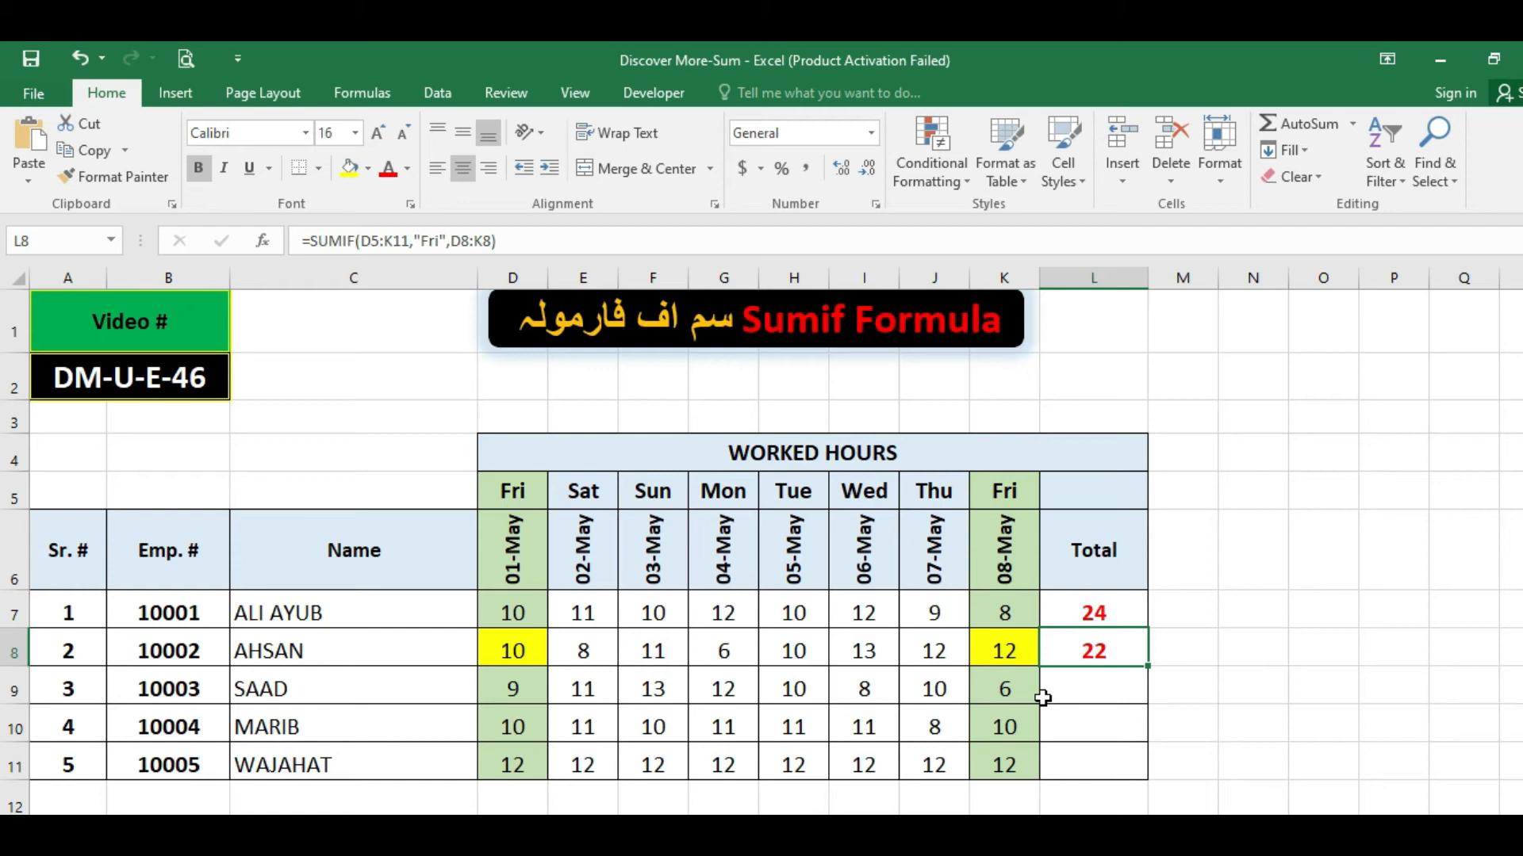
# Step: Enter =SUMIF(D11:K11,">10",D11:K11) in L11 to total the fifth employee's hours above 10
pyautogui.click(1082, 763)
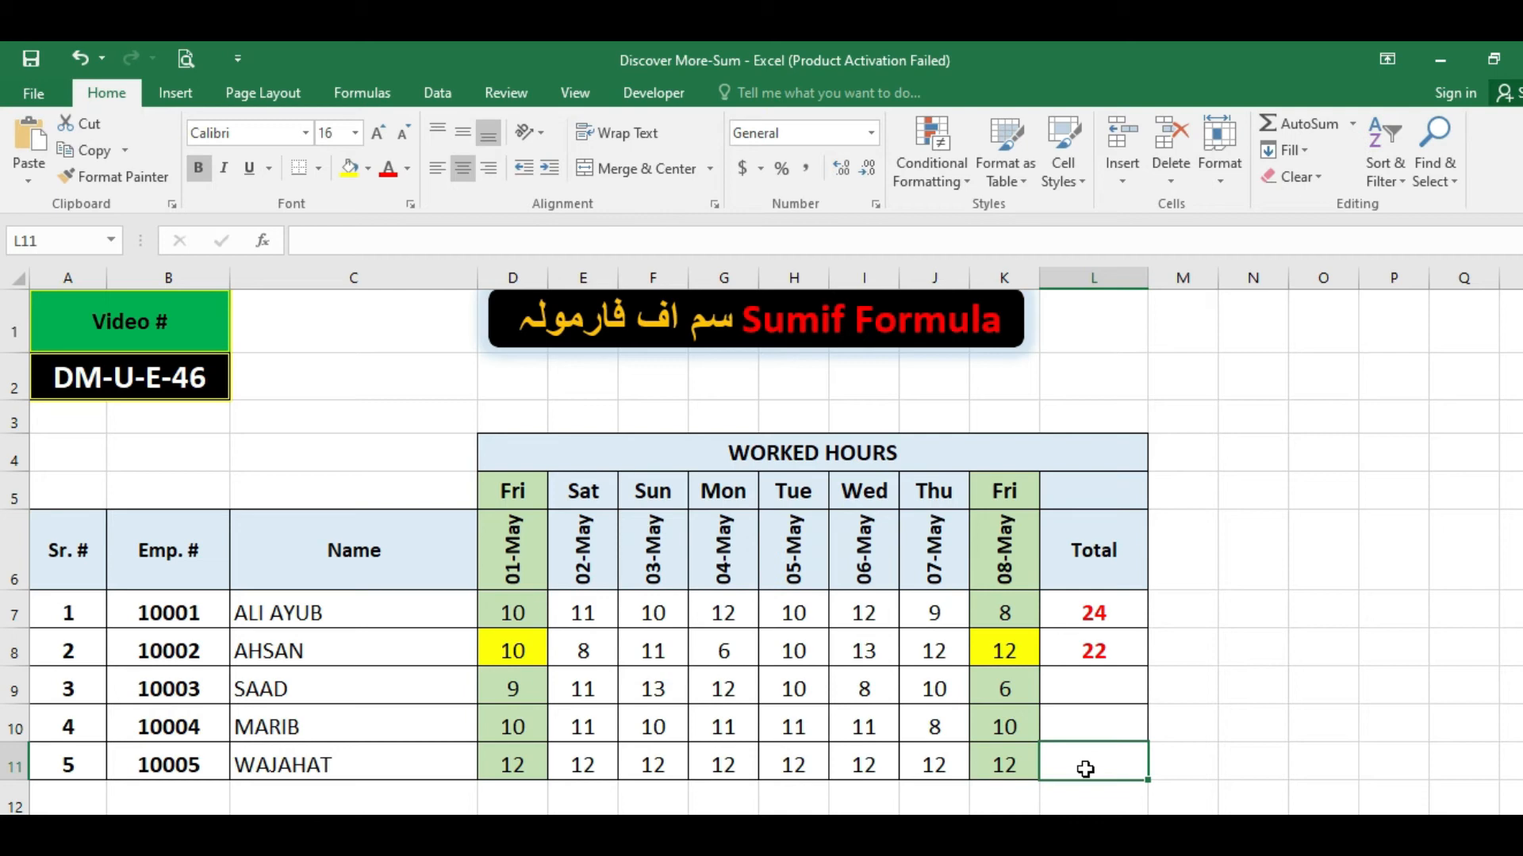
pyautogui.write('=s')
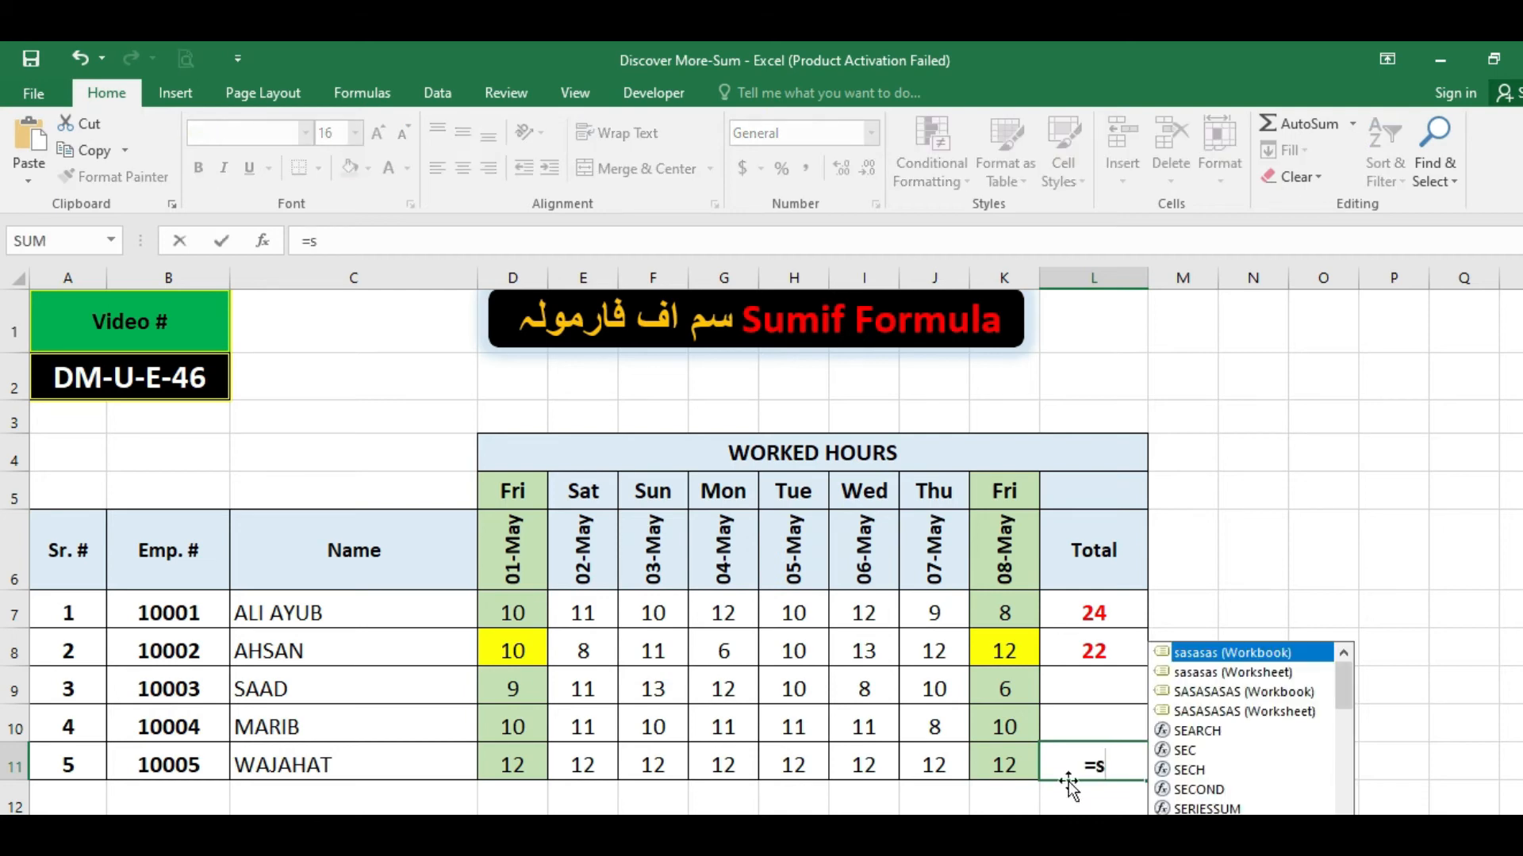
pyautogui.write('umif(')
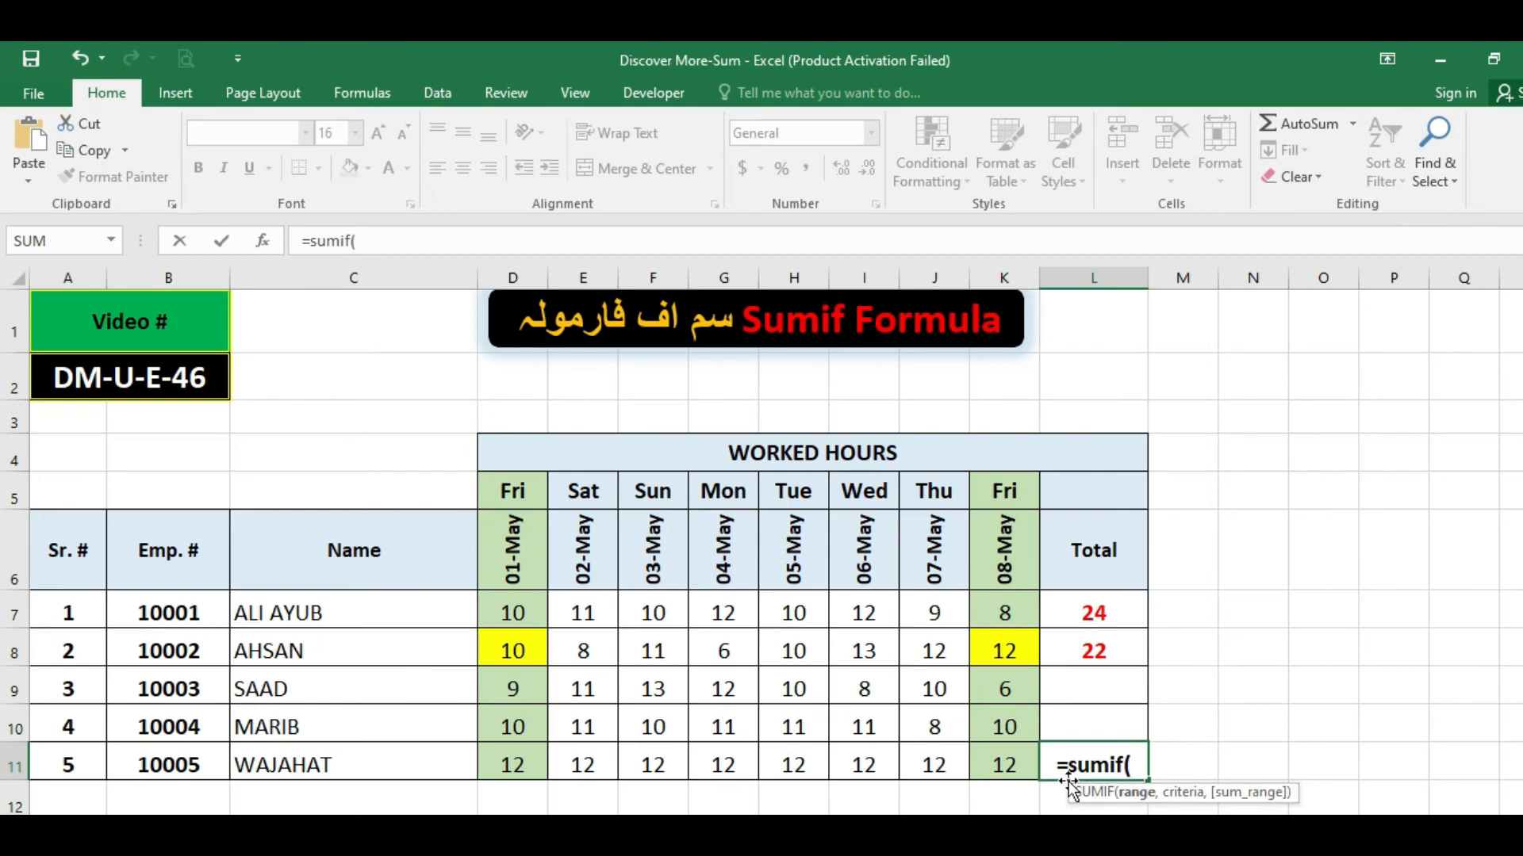
pyautogui.moveTo(519, 768); pyautogui.dragTo(991, 758)
pyautogui.moveTo(931, 841)
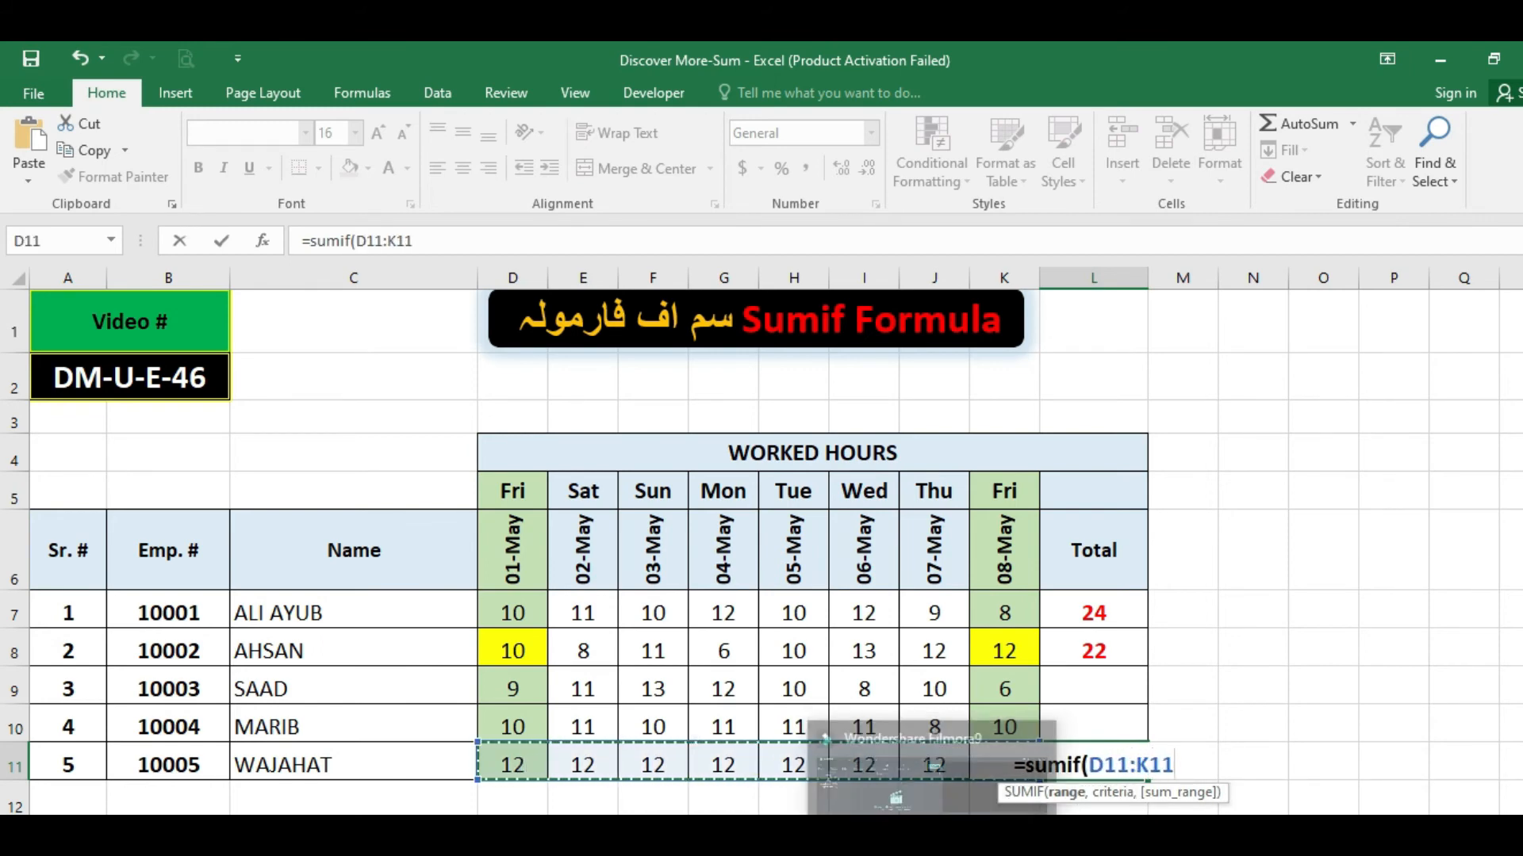
pyautogui.write(',')
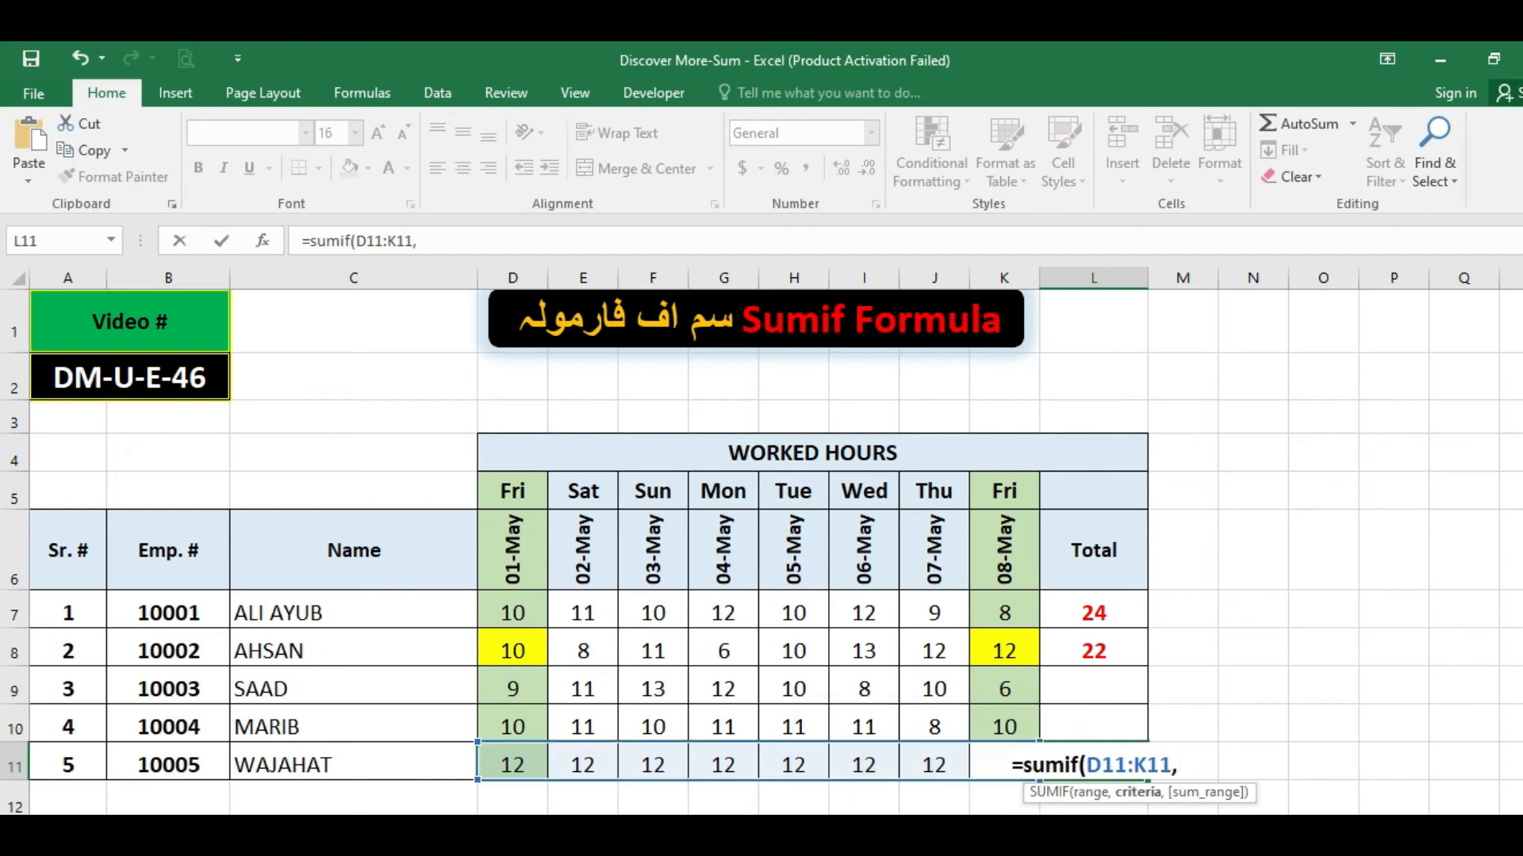
pyautogui.write('"')
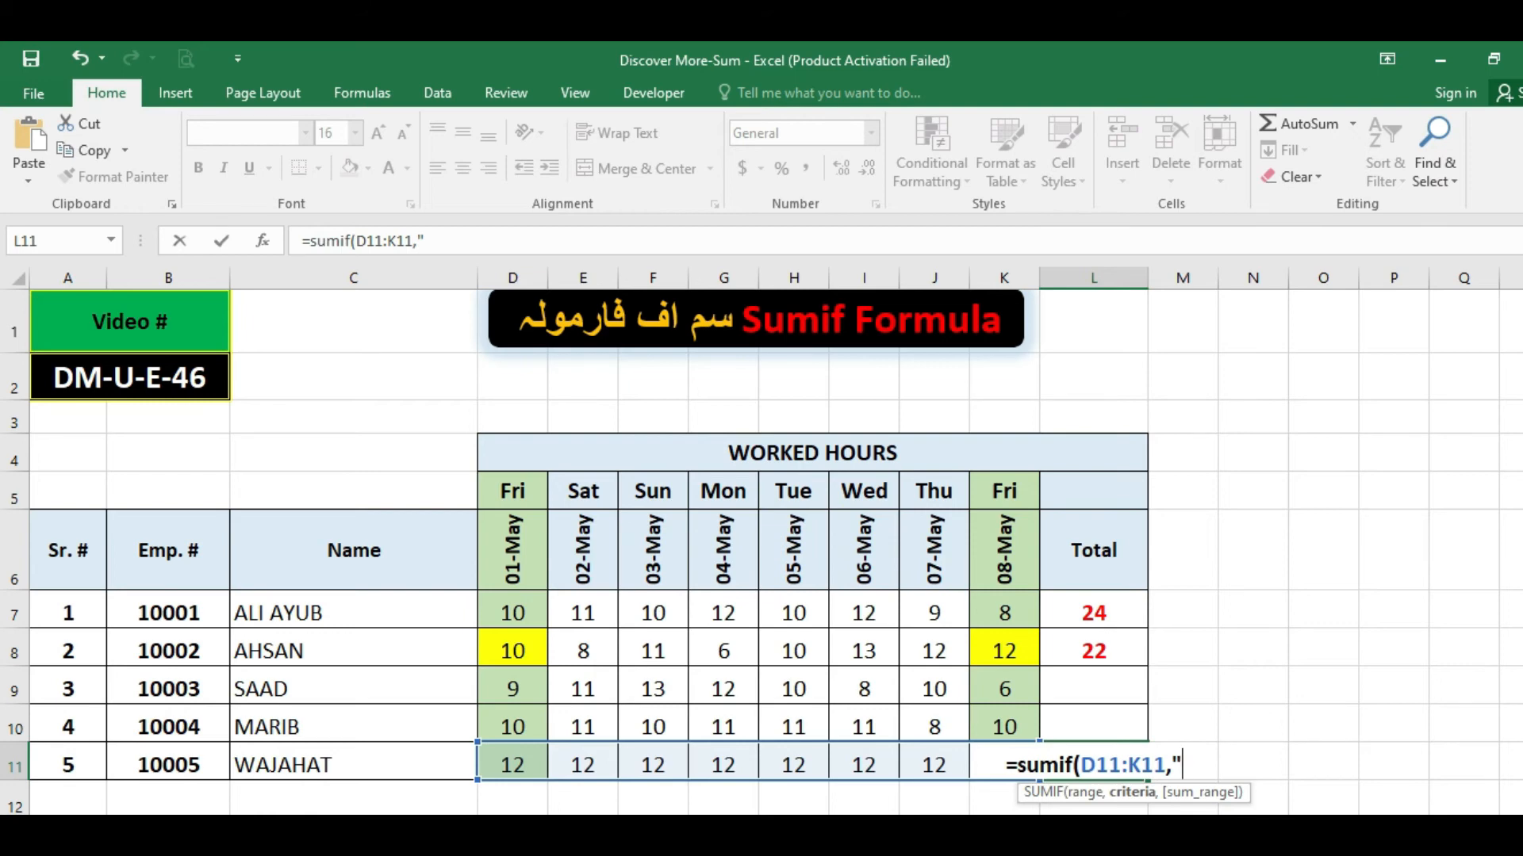
pyautogui.write('>')
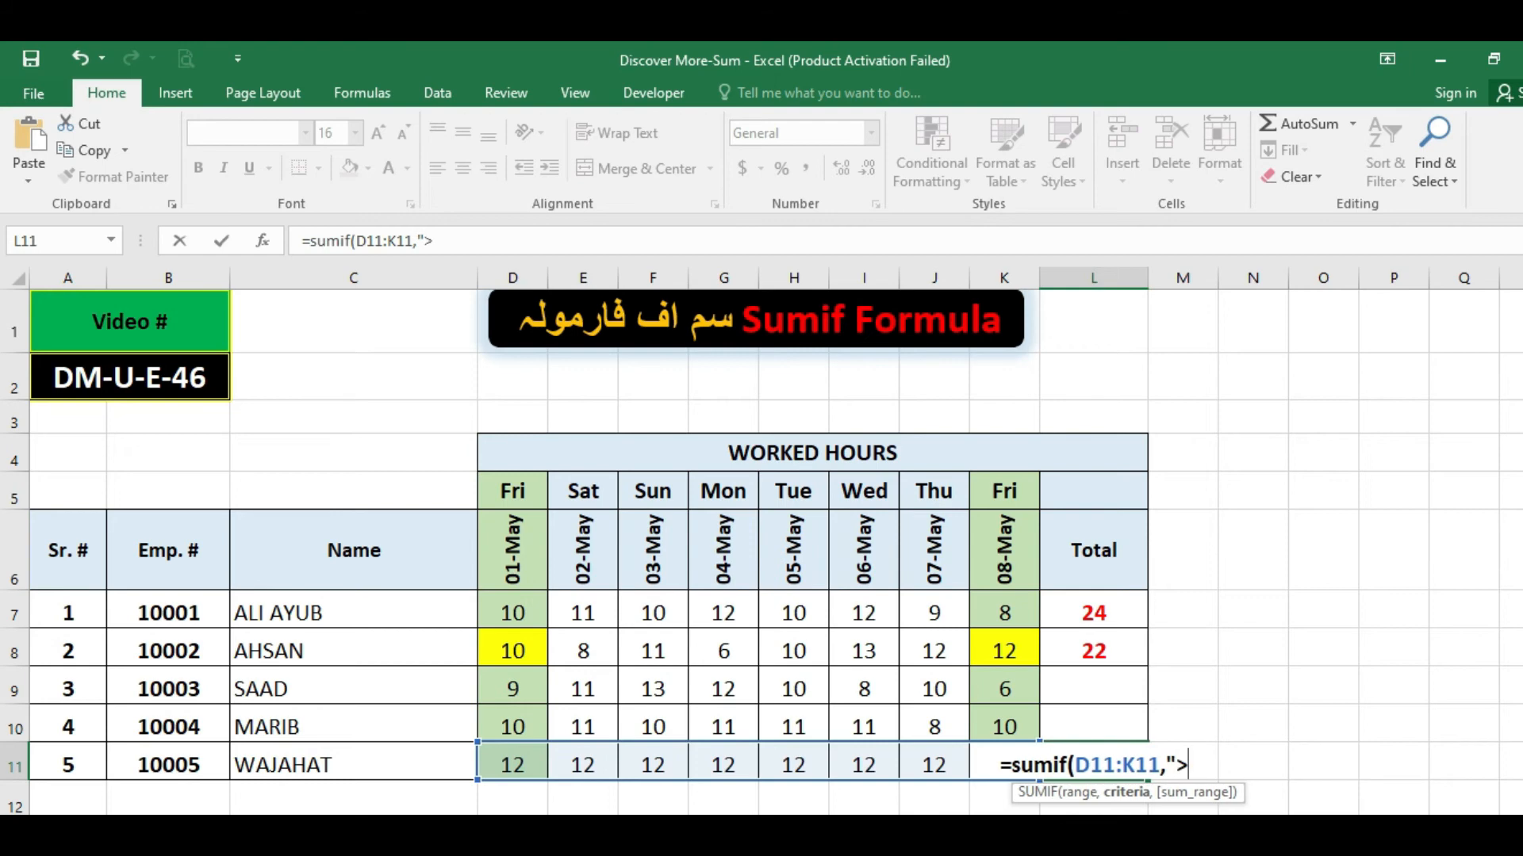
pyautogui.write('10')
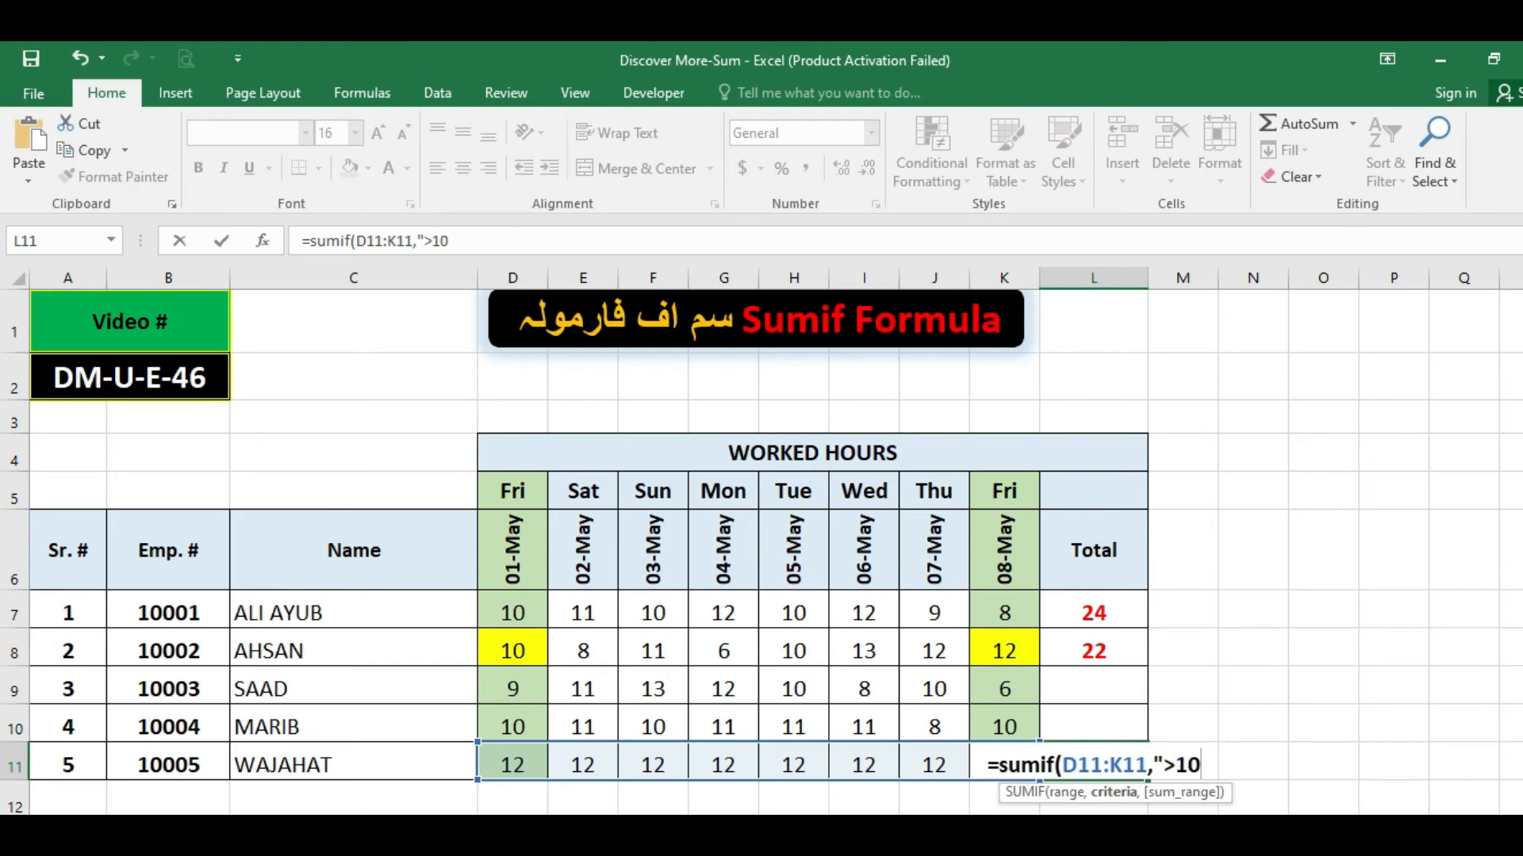
pyautogui.write('"')
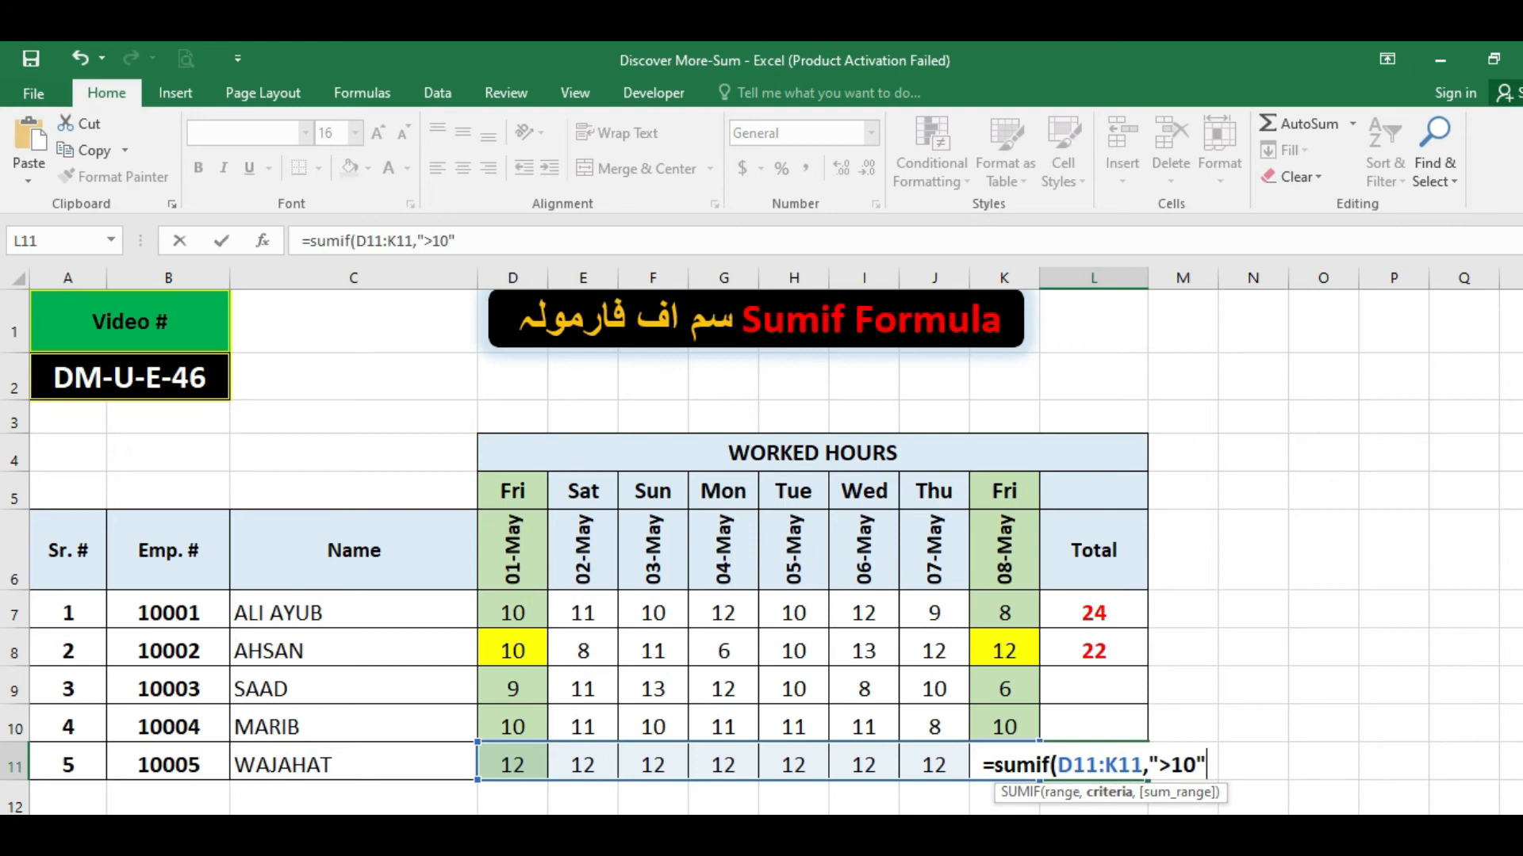
pyautogui.write(',')
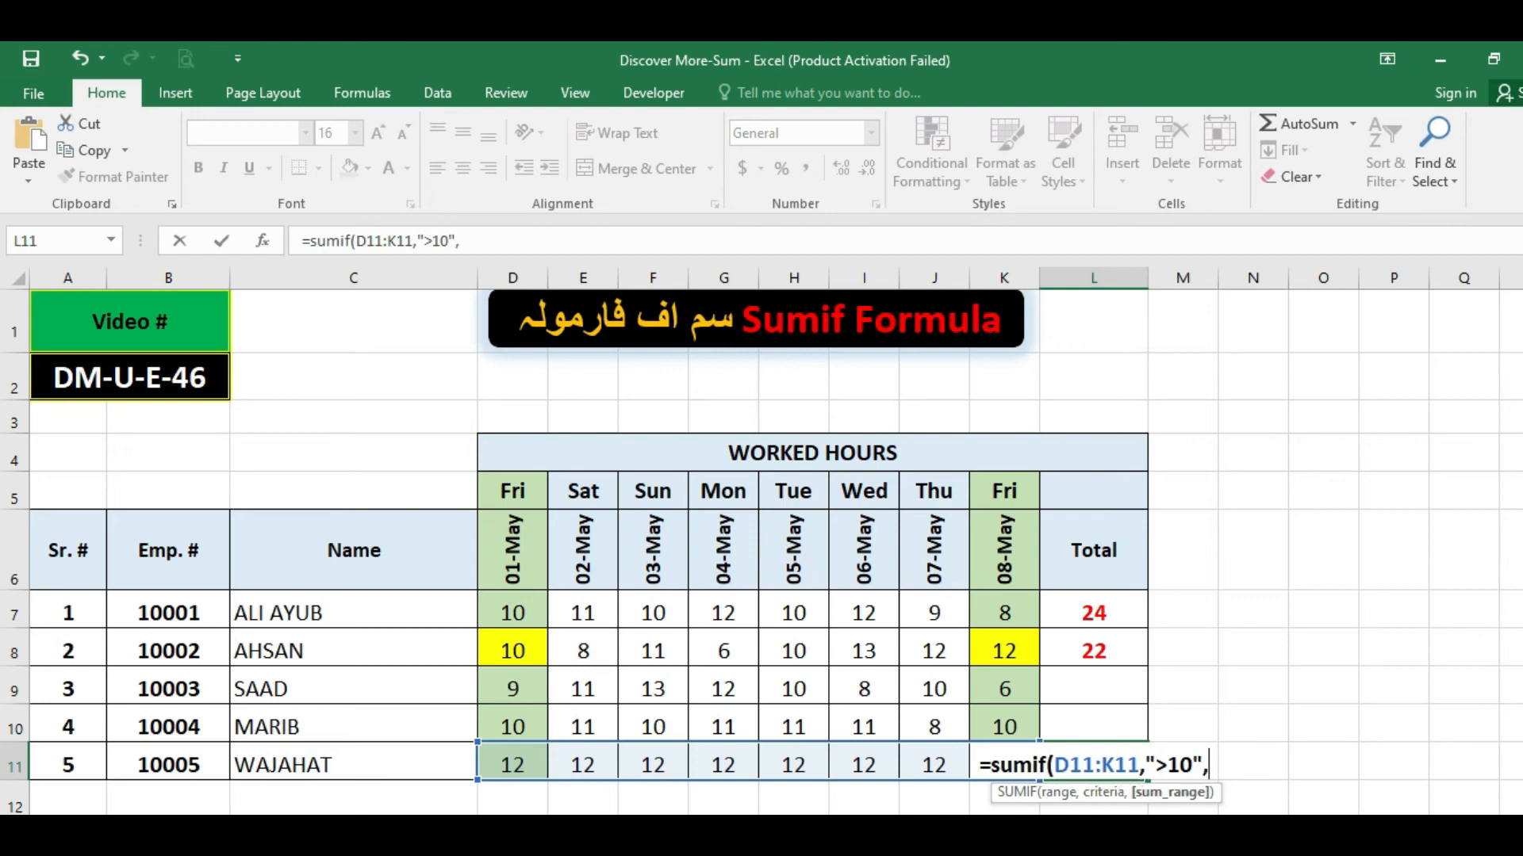
pyautogui.moveTo(534, 764); pyautogui.dragTo(1004, 765)
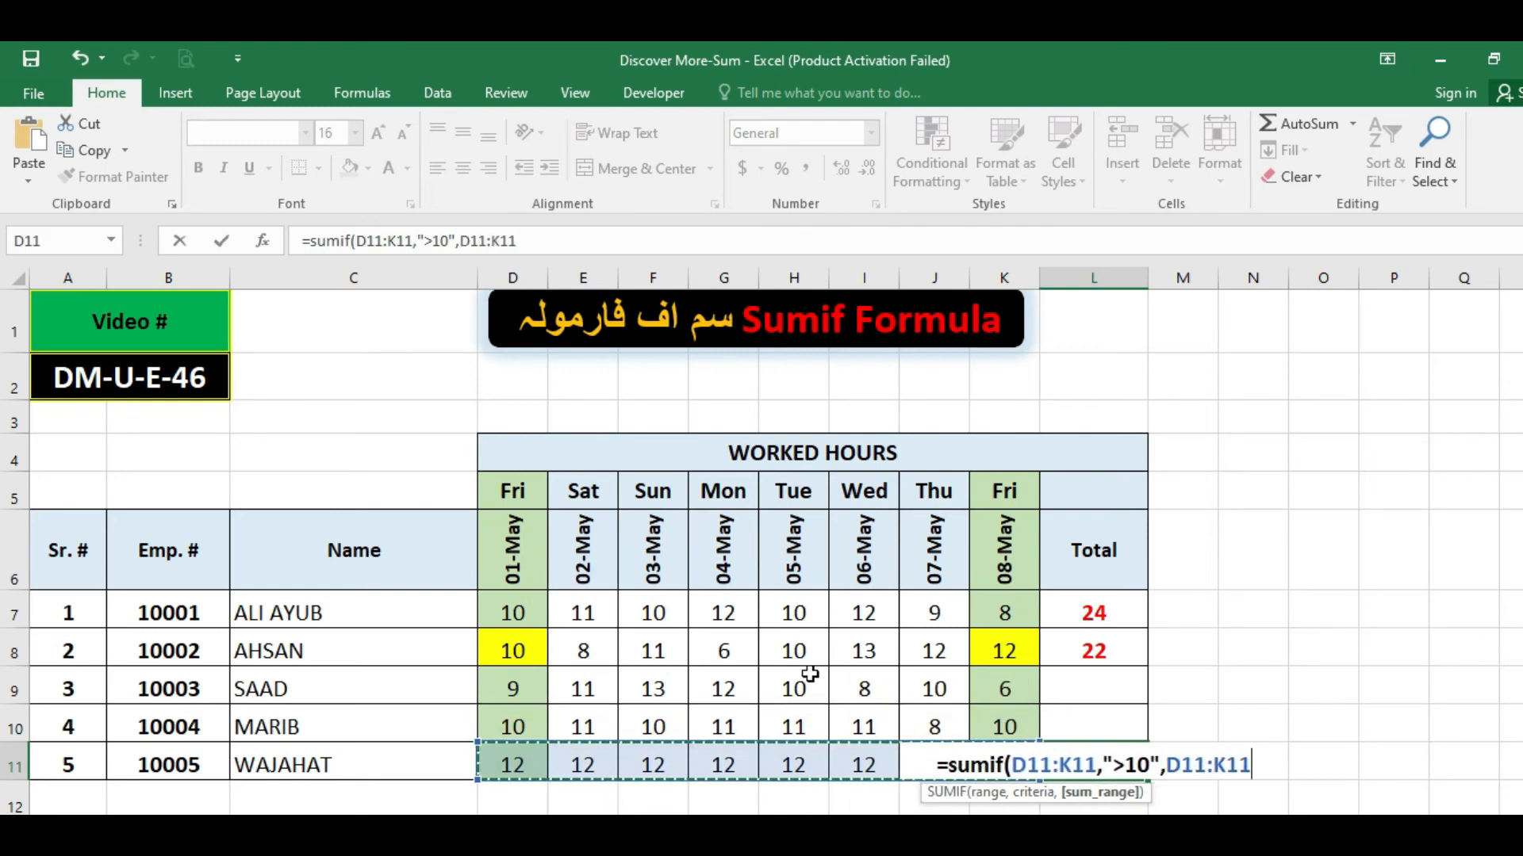
pyautogui.write(')')
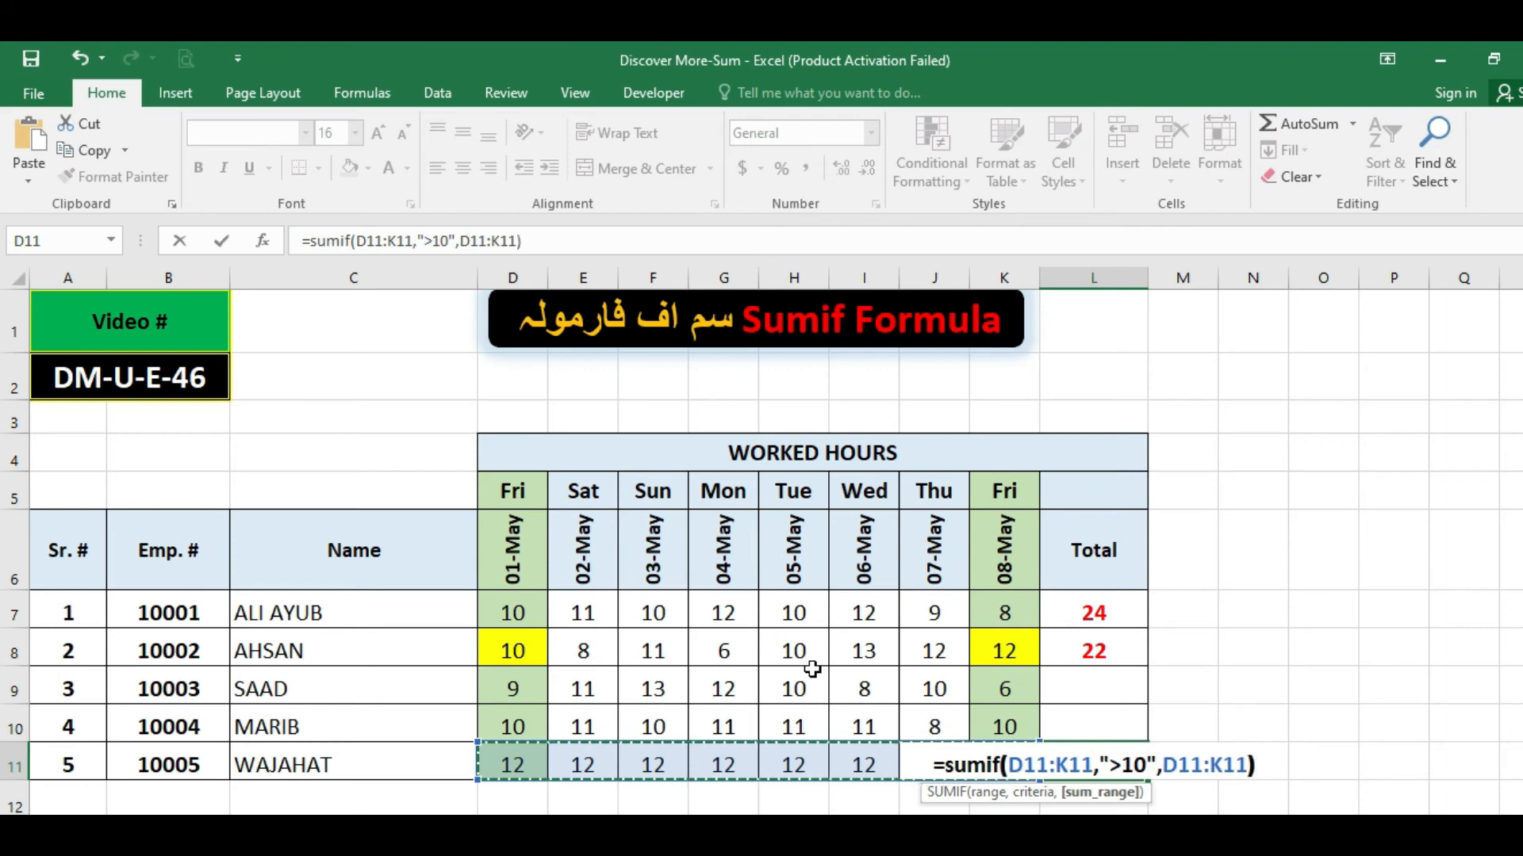
pyautogui.hotkey('ctrl', 'Return')
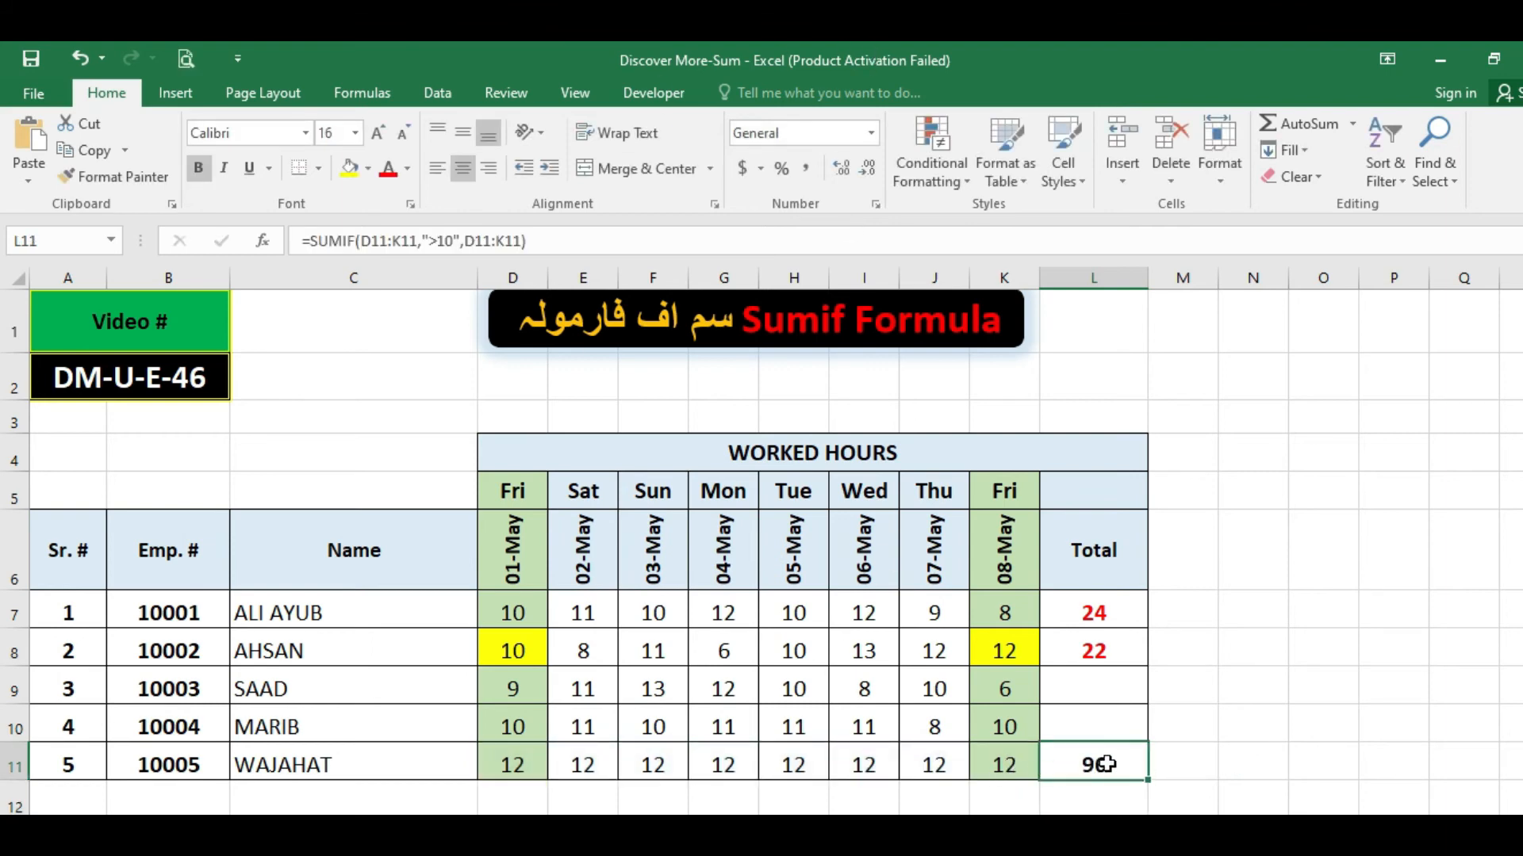
# Step: Set the fifth employee's hours in D11 and E11 to 10 and copy that value across F11:J11
pyautogui.moveTo(540, 757); pyautogui.dragTo(995, 763)
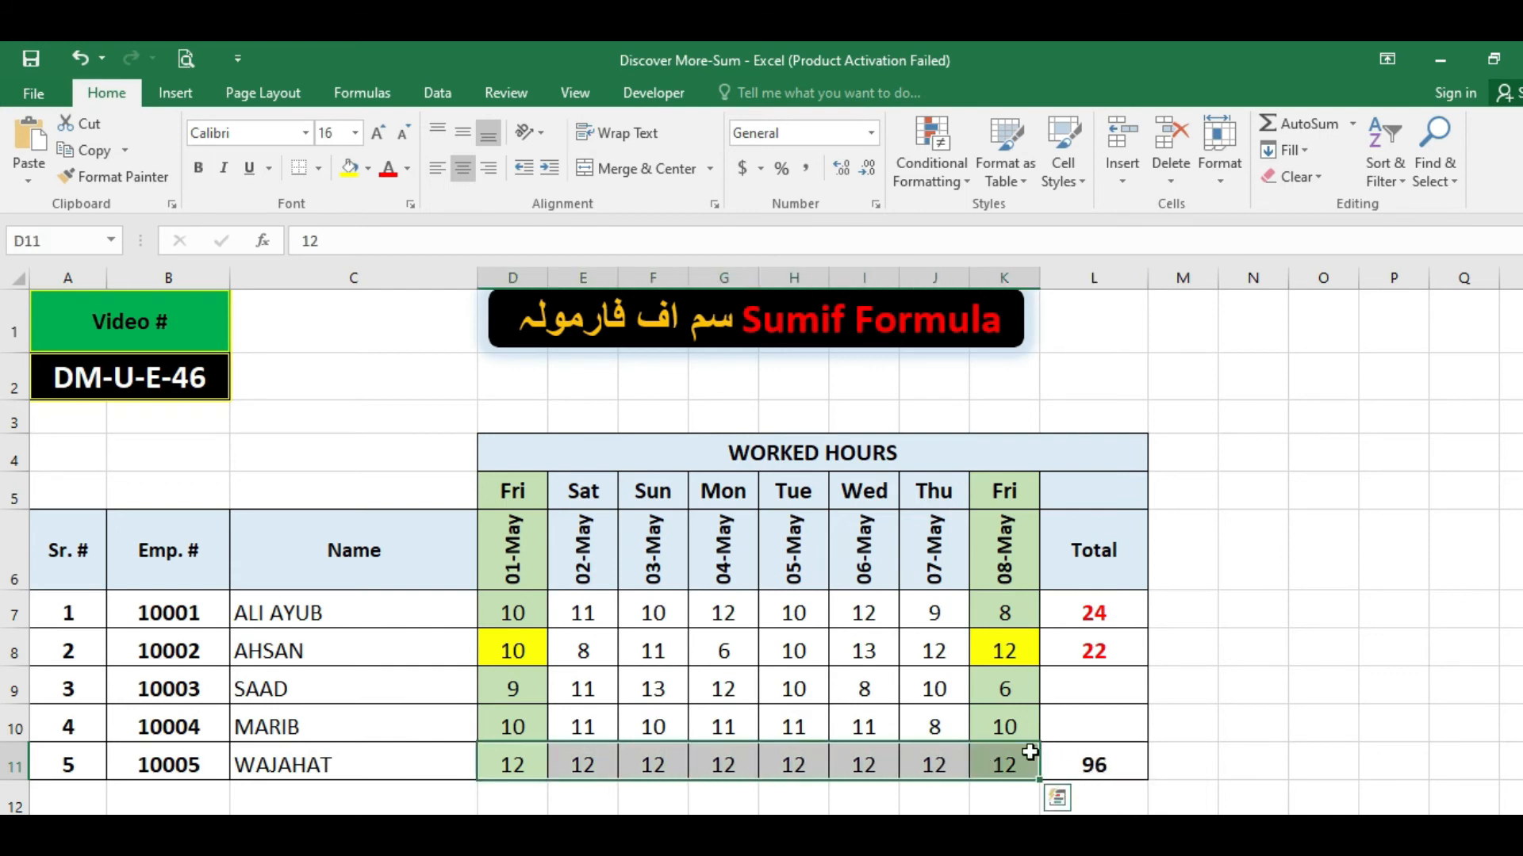
pyautogui.click(610, 751)
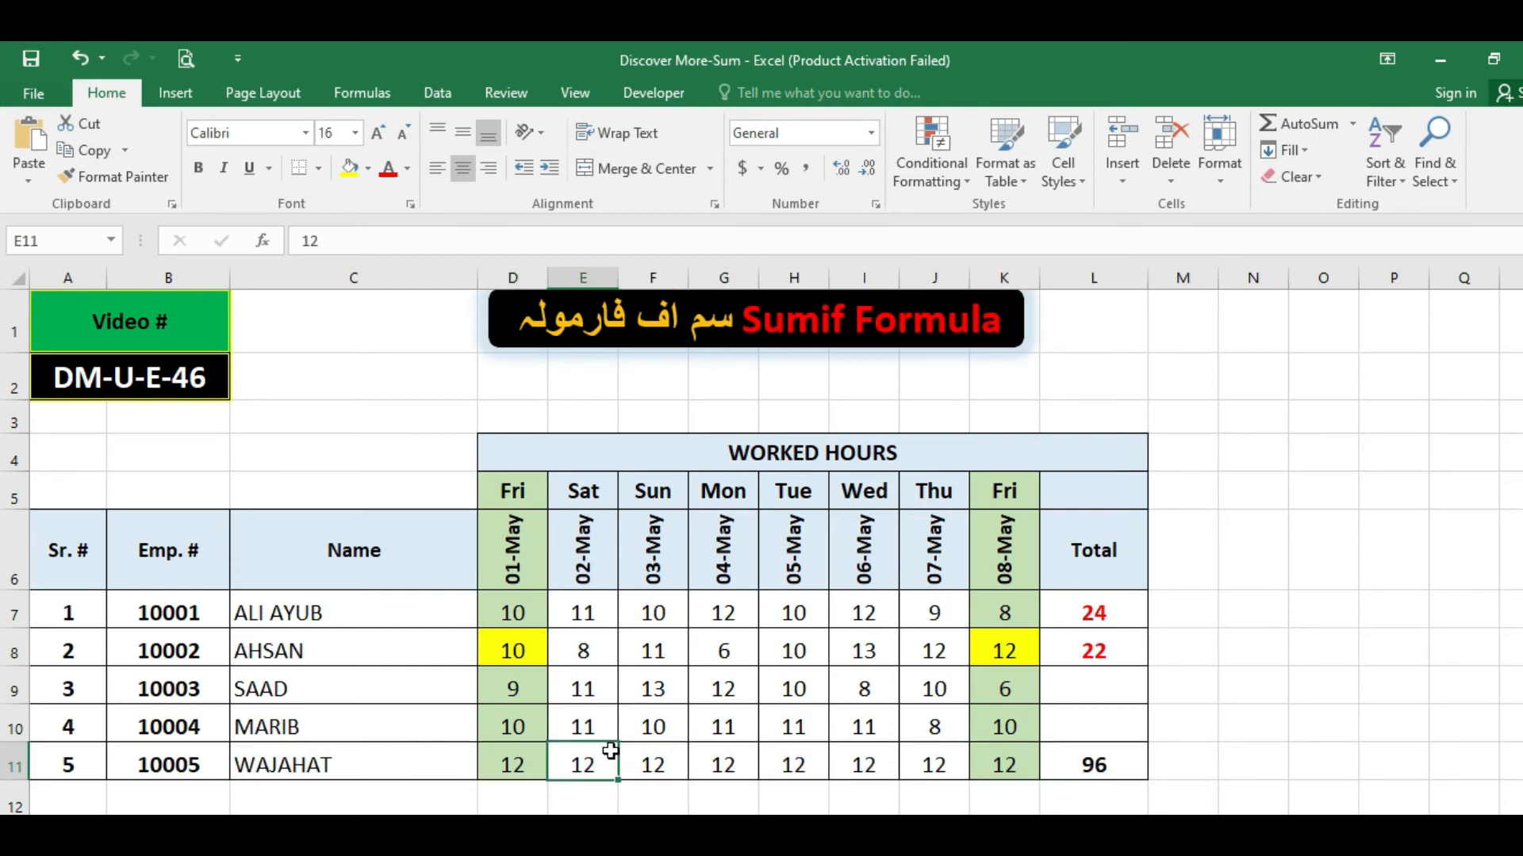
pyautogui.click(516, 759)
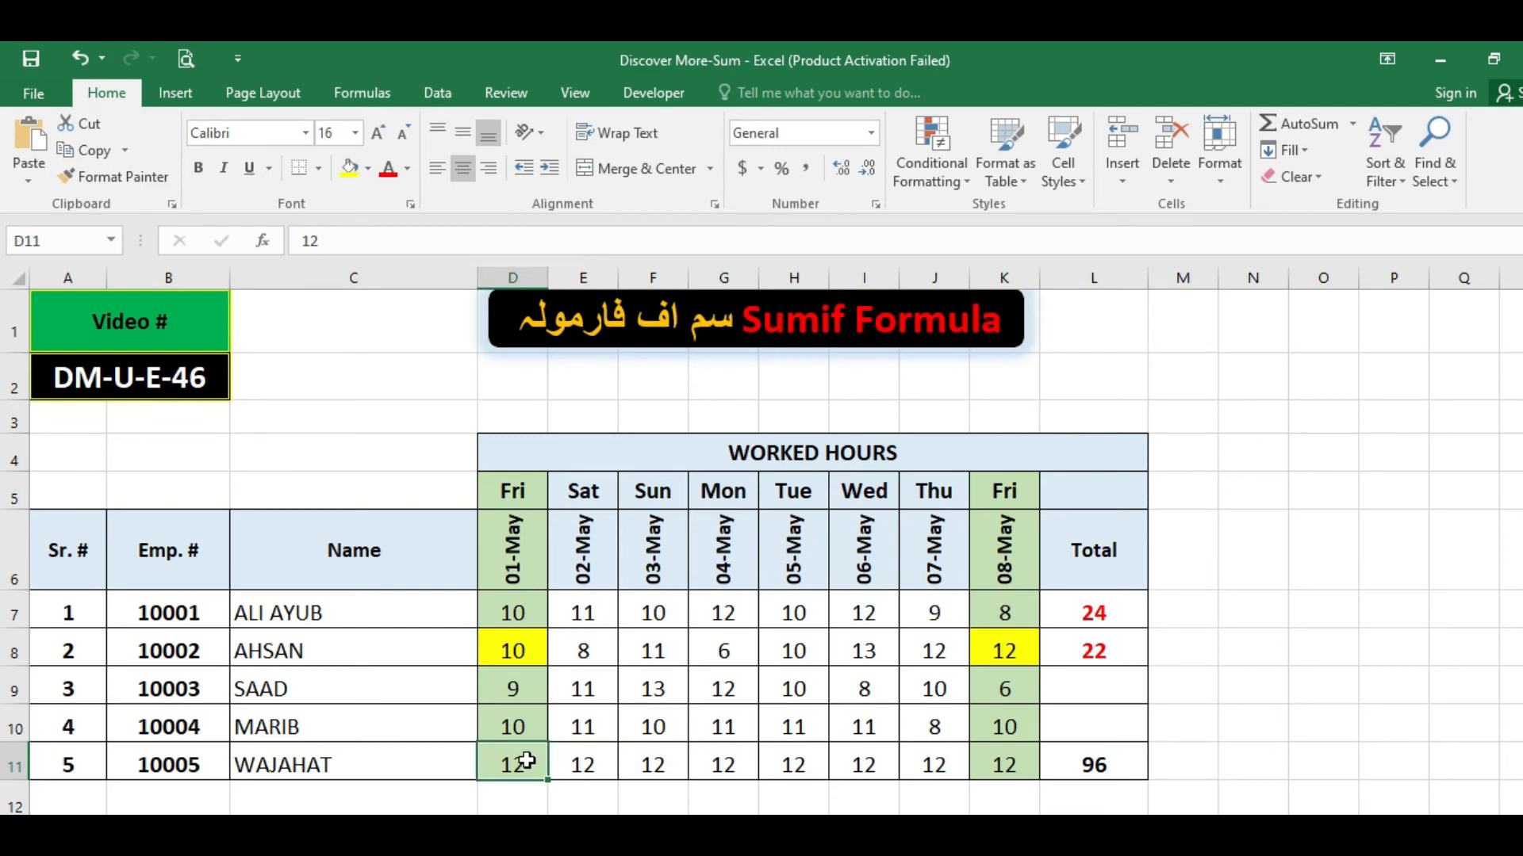
pyautogui.write('10')
pyautogui.press('Tab')
pyautogui.write('1')
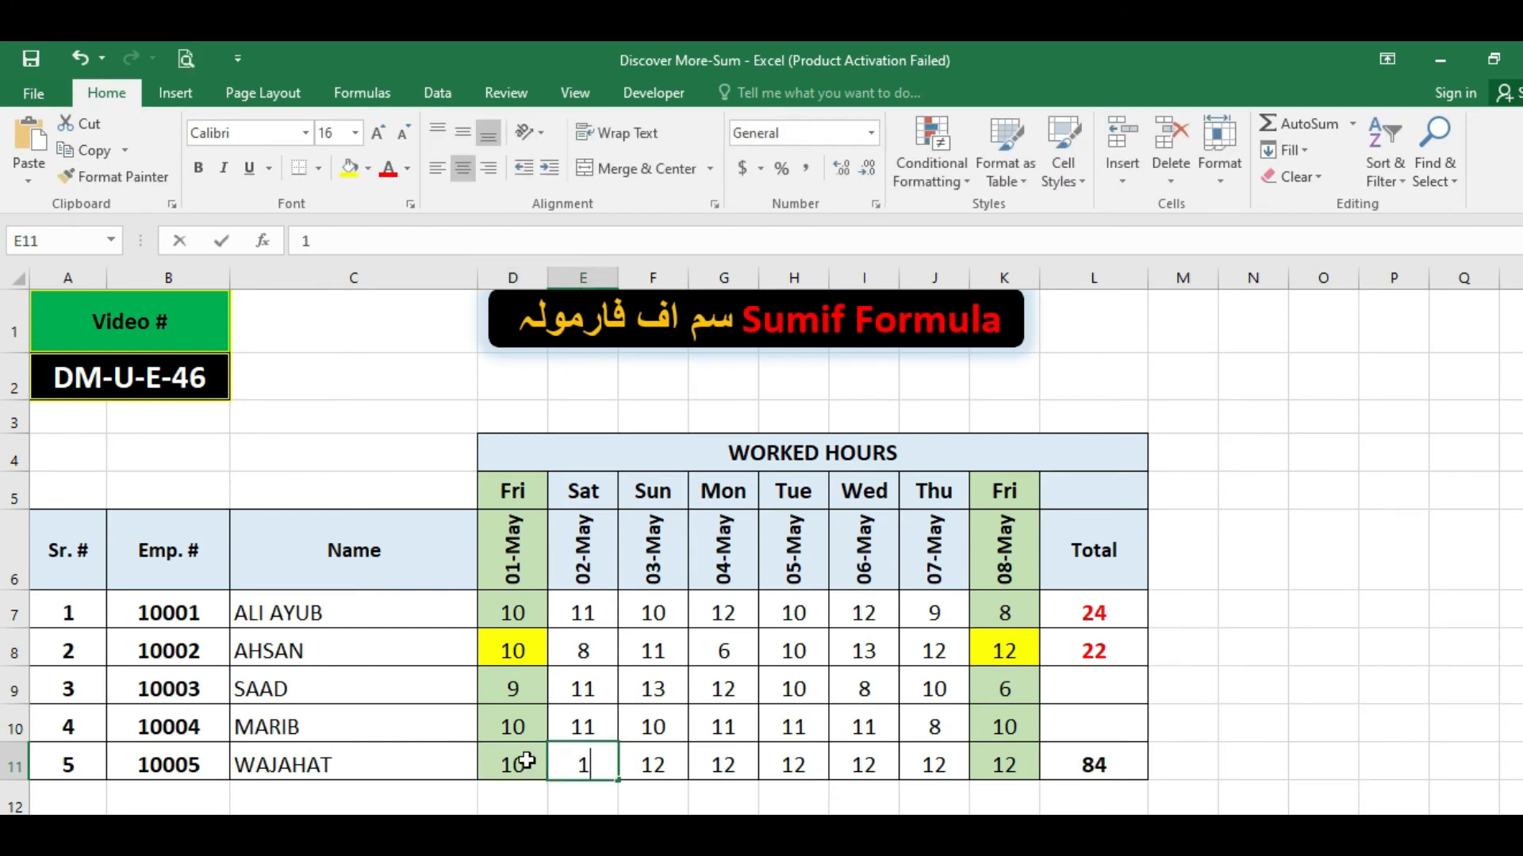
pyautogui.write('0')
pyautogui.press('Tab')
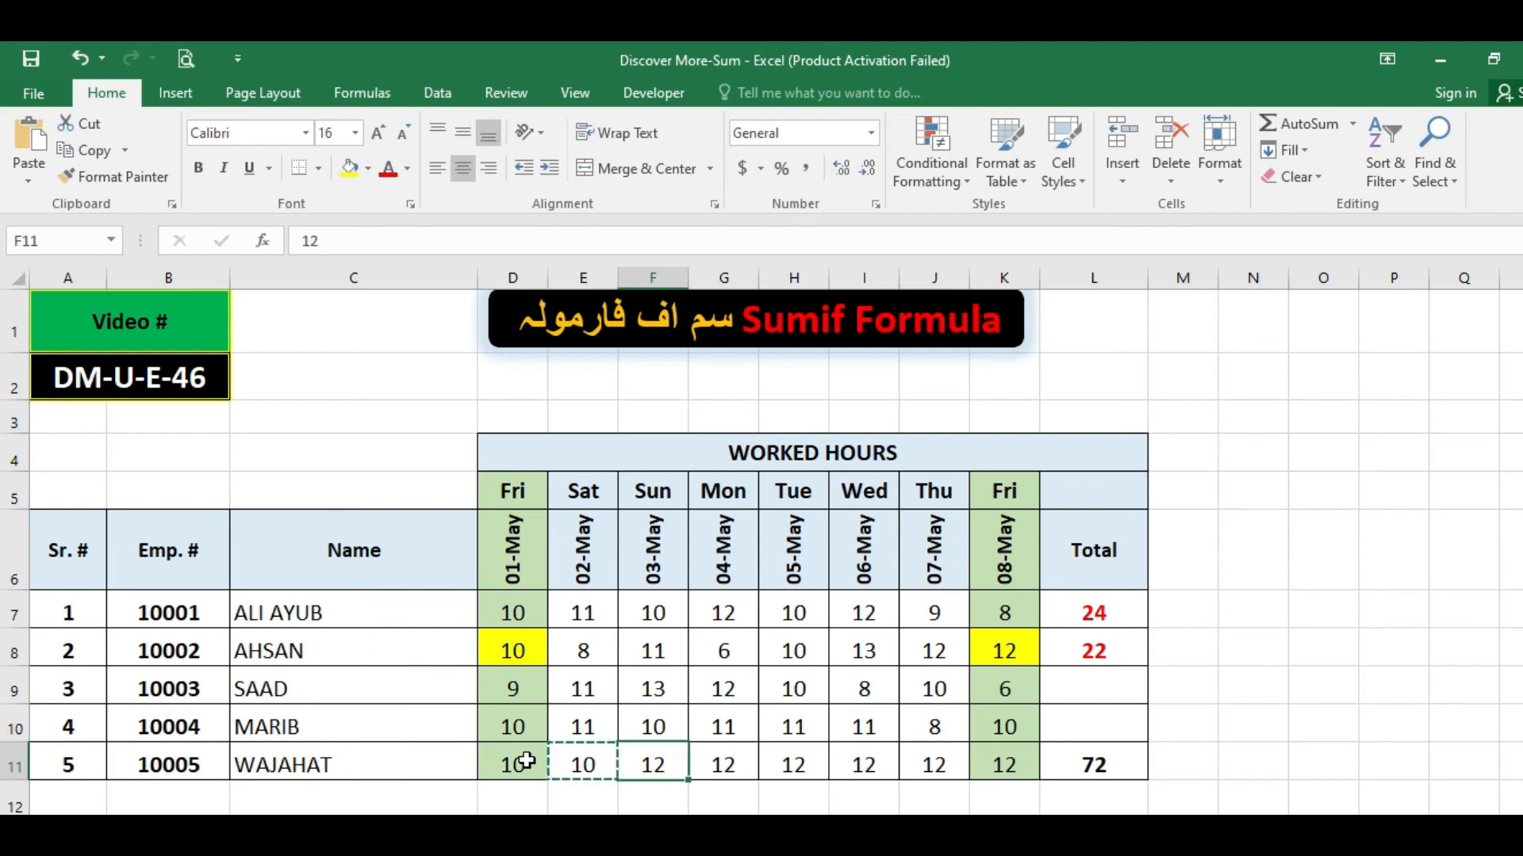
pyautogui.hotkey('shift', 'Right')
pyautogui.hotkey('shift', 'Right')
pyautogui.hotkey('shift', 'Right')
pyautogui.hotkey('shift', 'Right')
pyautogui.hotkey('ctrl', 'v')
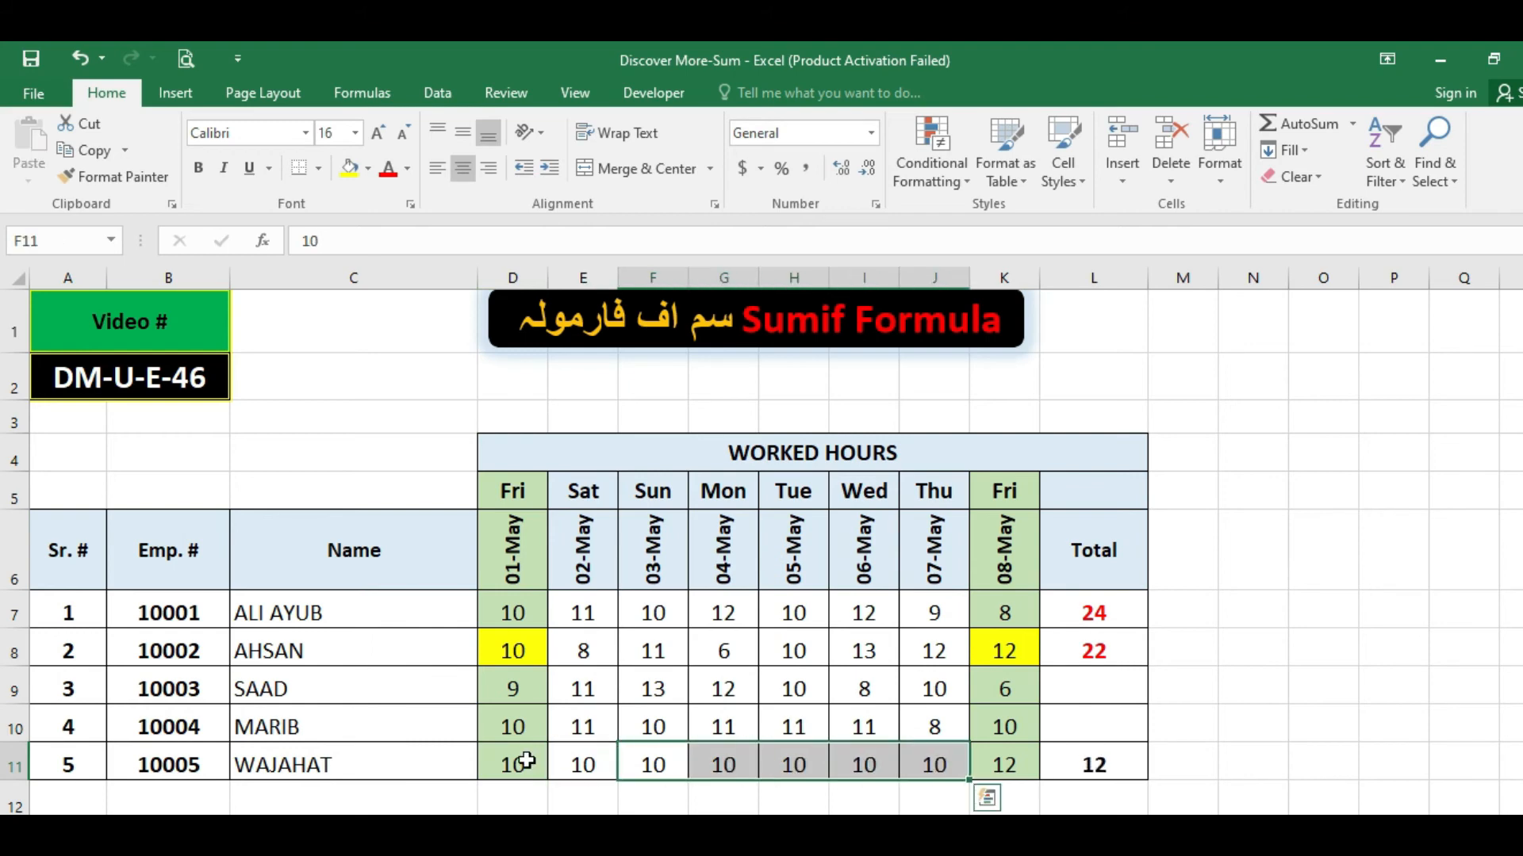
# Step: Compare the hours in J11 and K11 with the SUMIF total in L11
pyautogui.press('Right')
pyautogui.press('Right')
pyautogui.press('Right')
pyautogui.press('Right')
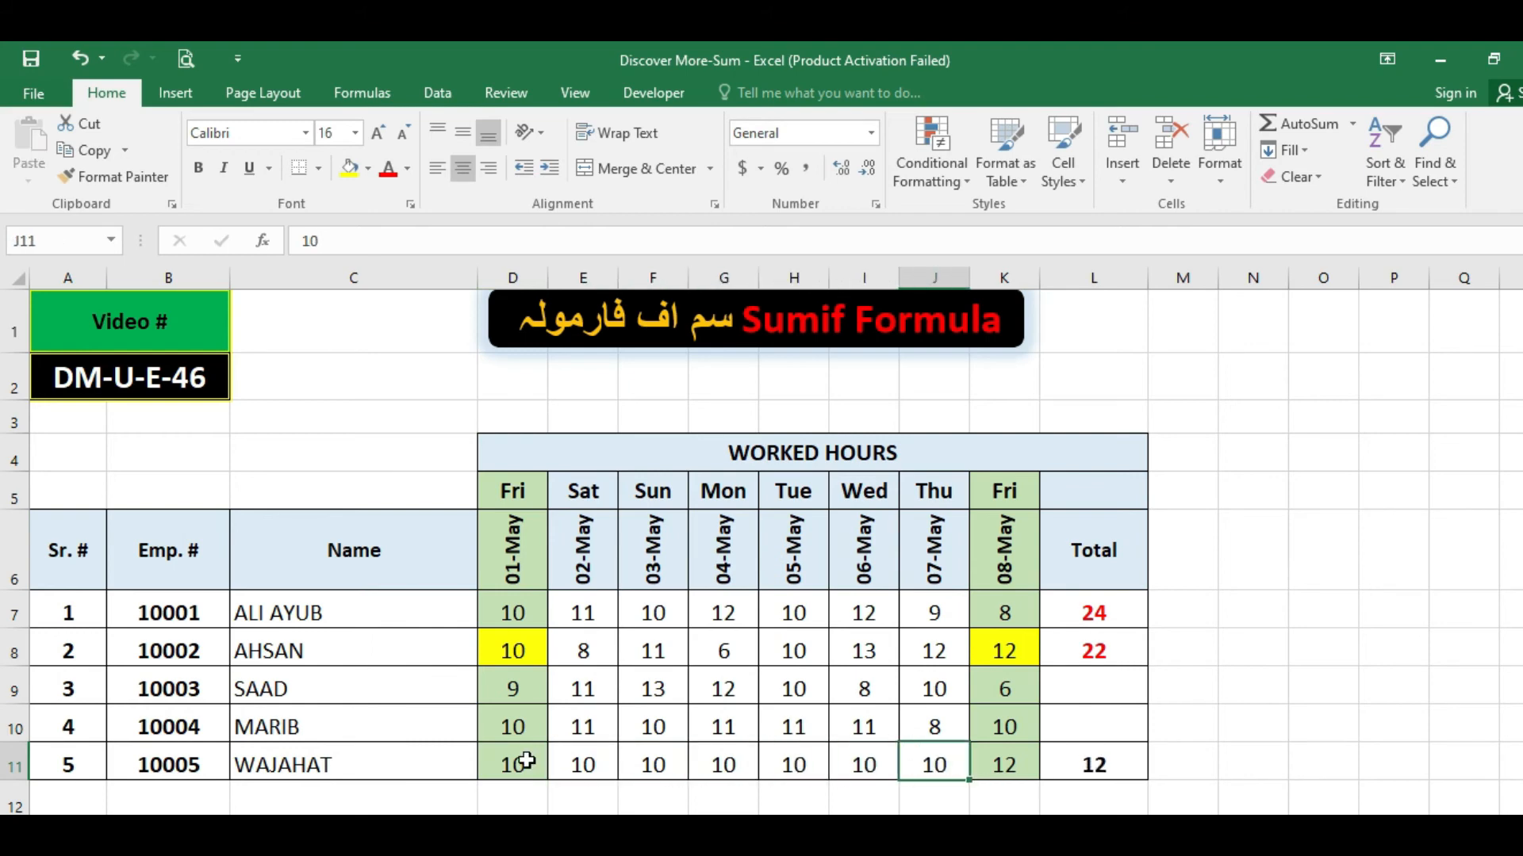
pyautogui.press('Right')
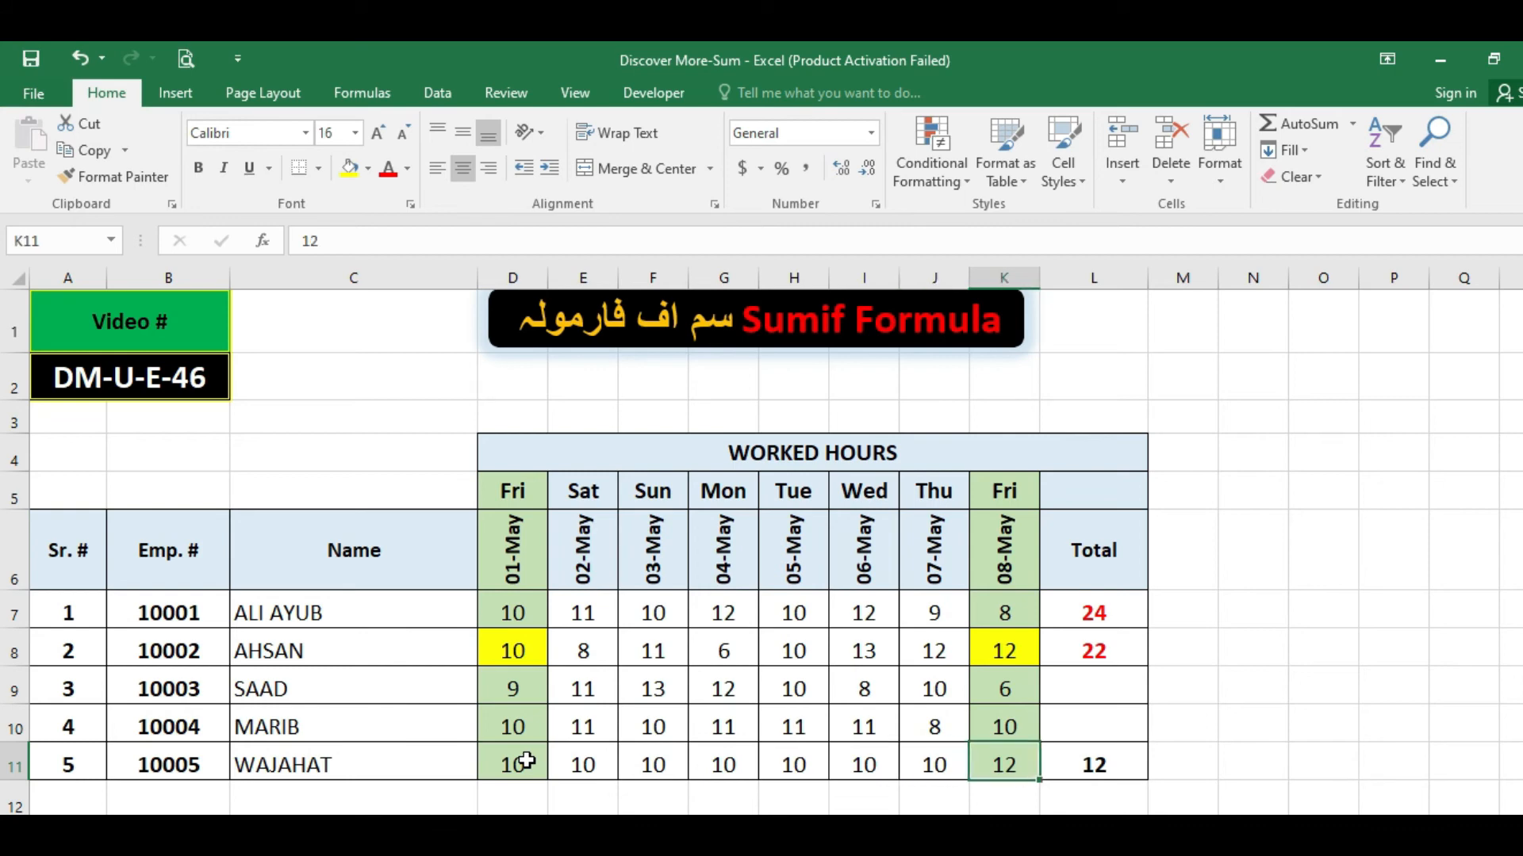
pyautogui.click(1124, 774)
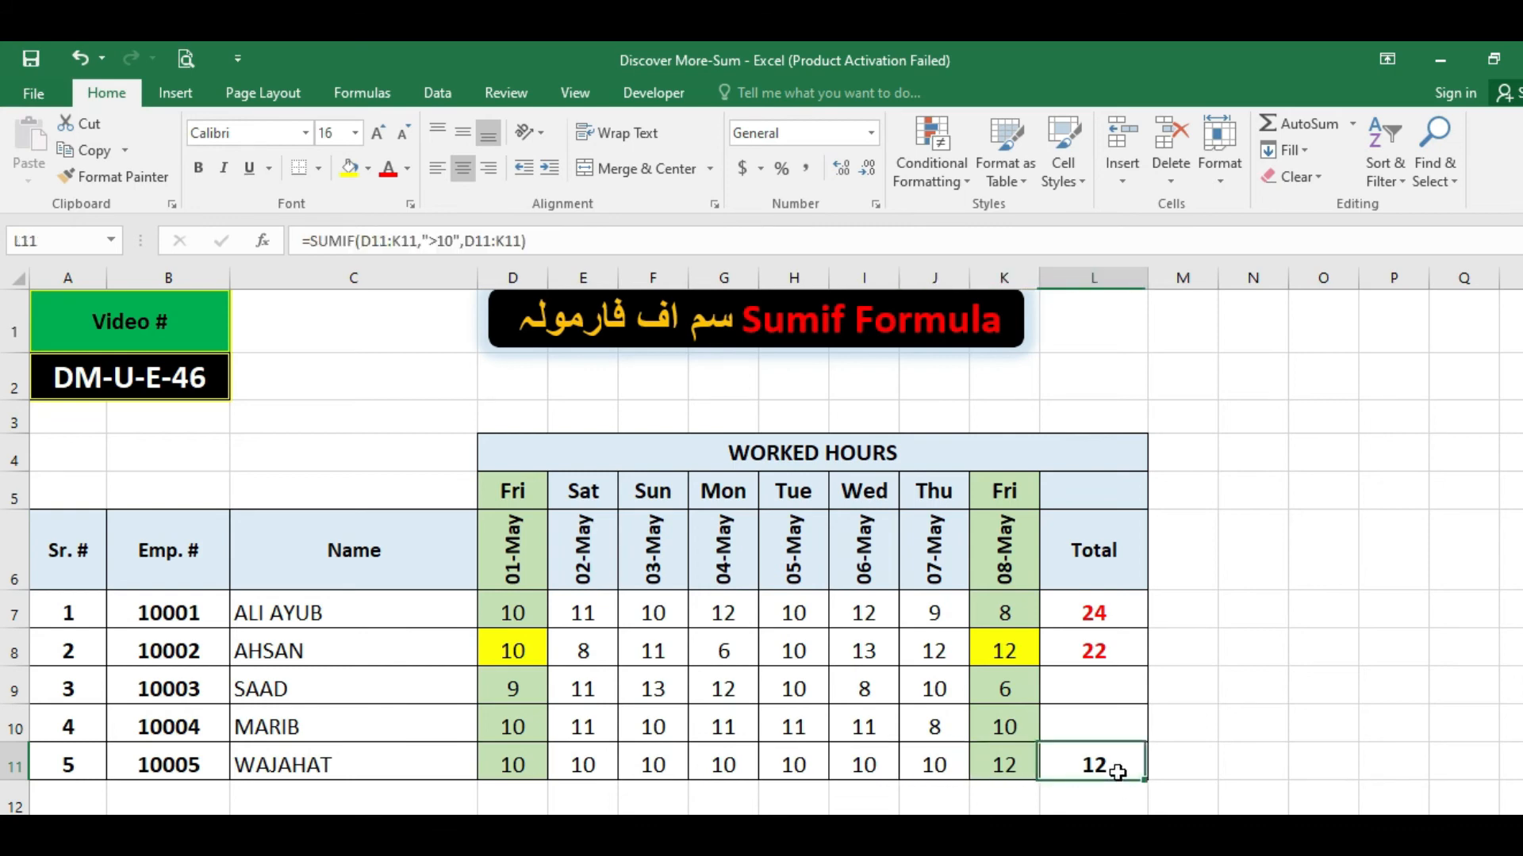
# Step: Set the fifth employee's Sunday hours in F11 to 11 and check the SUMIF total in L11
pyautogui.click(662, 768)
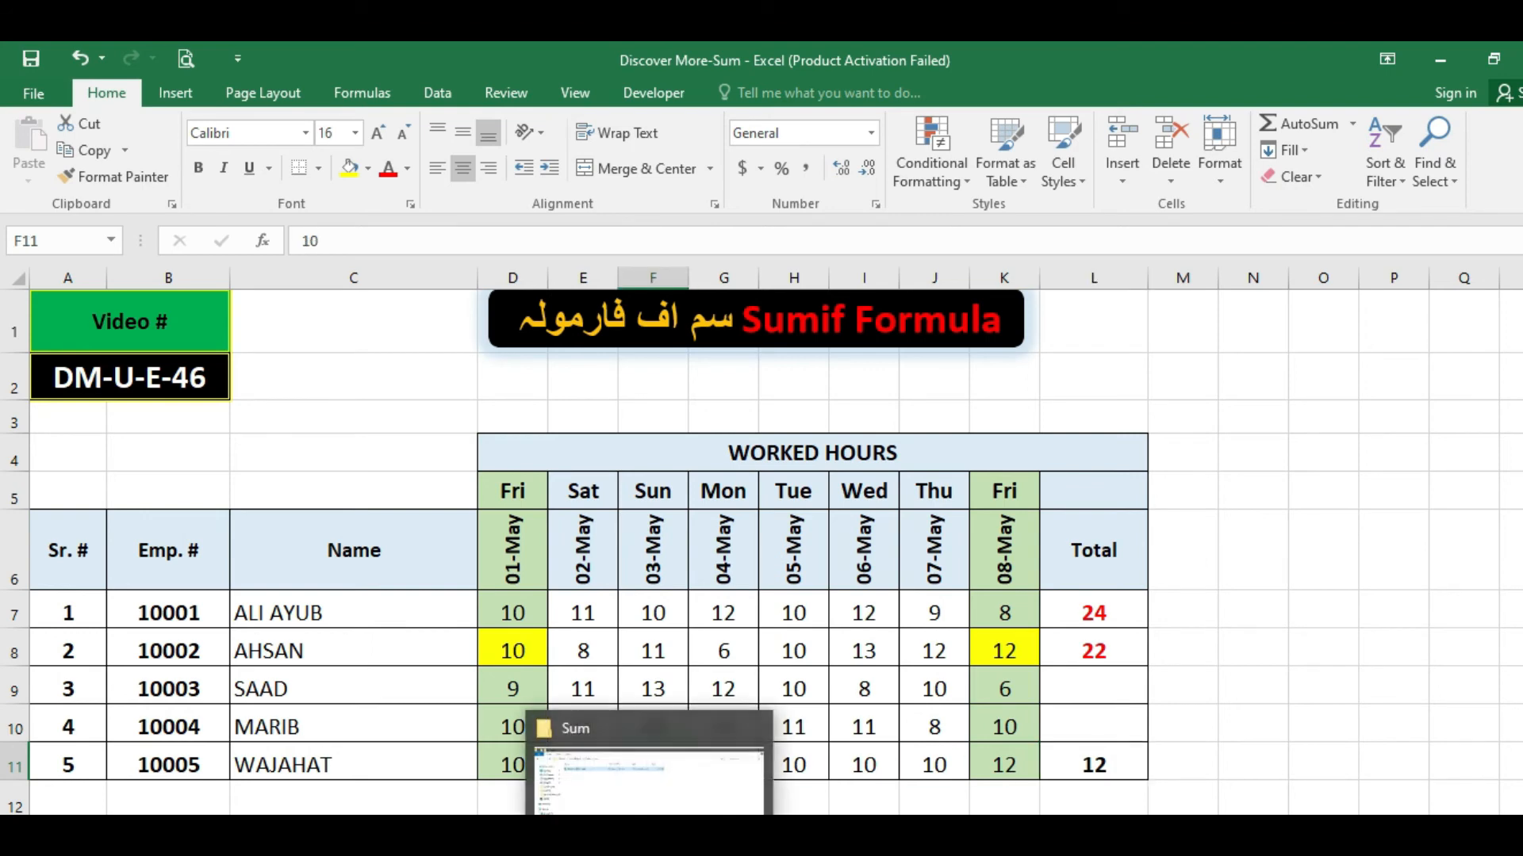
pyautogui.write('11')
pyautogui.press('Right')
pyautogui.press('Left')
pyautogui.click(1098, 768)
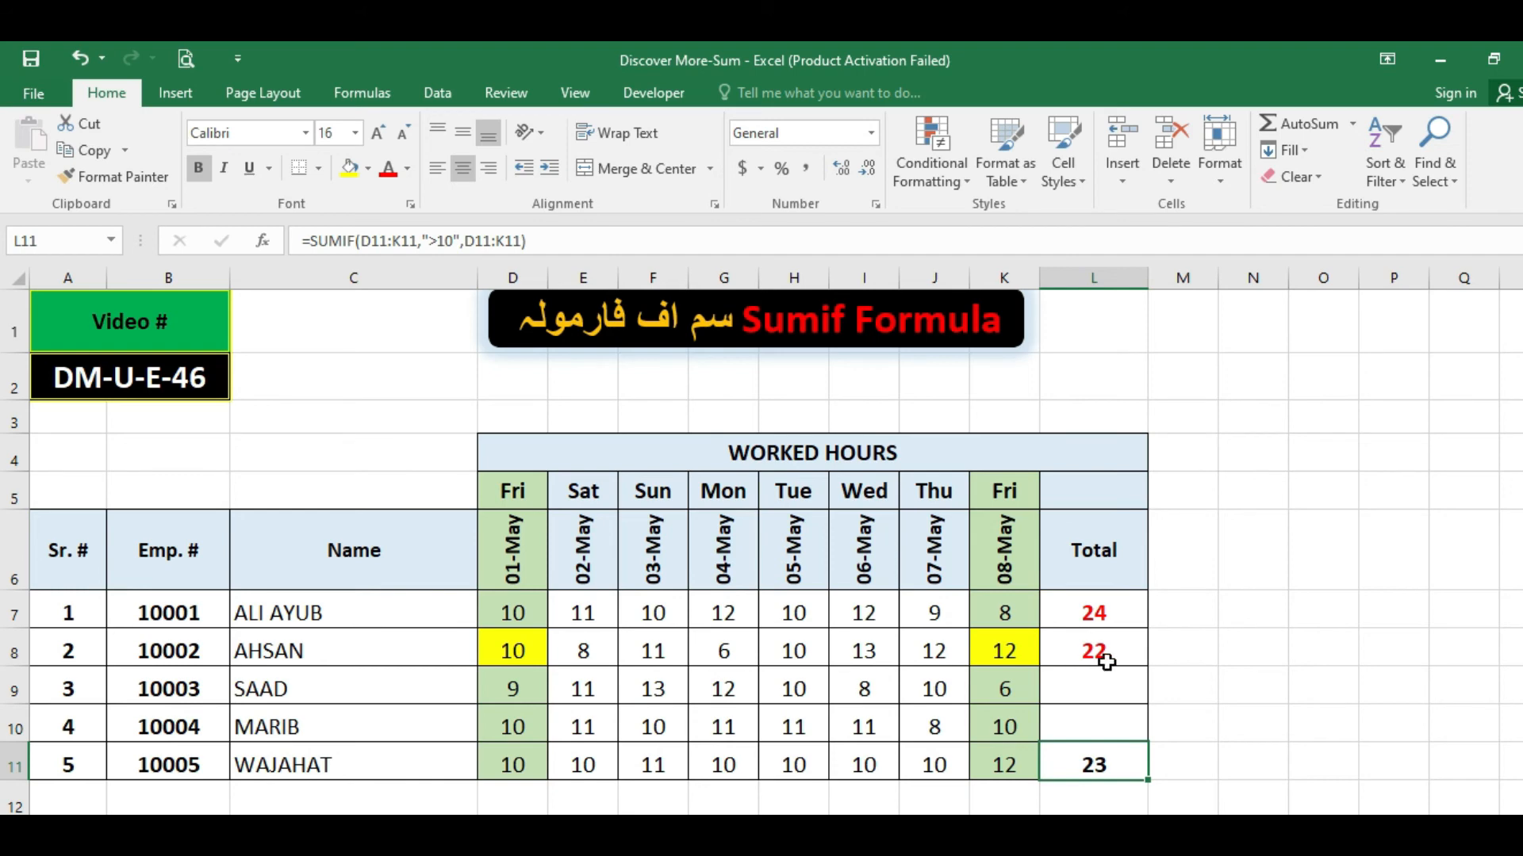
# Step: Examine the SUMIF formula in L11 and the range it refers to, leaving it unedited
pyautogui.click(396, 239)
pyautogui.tripleClick(396, 240)
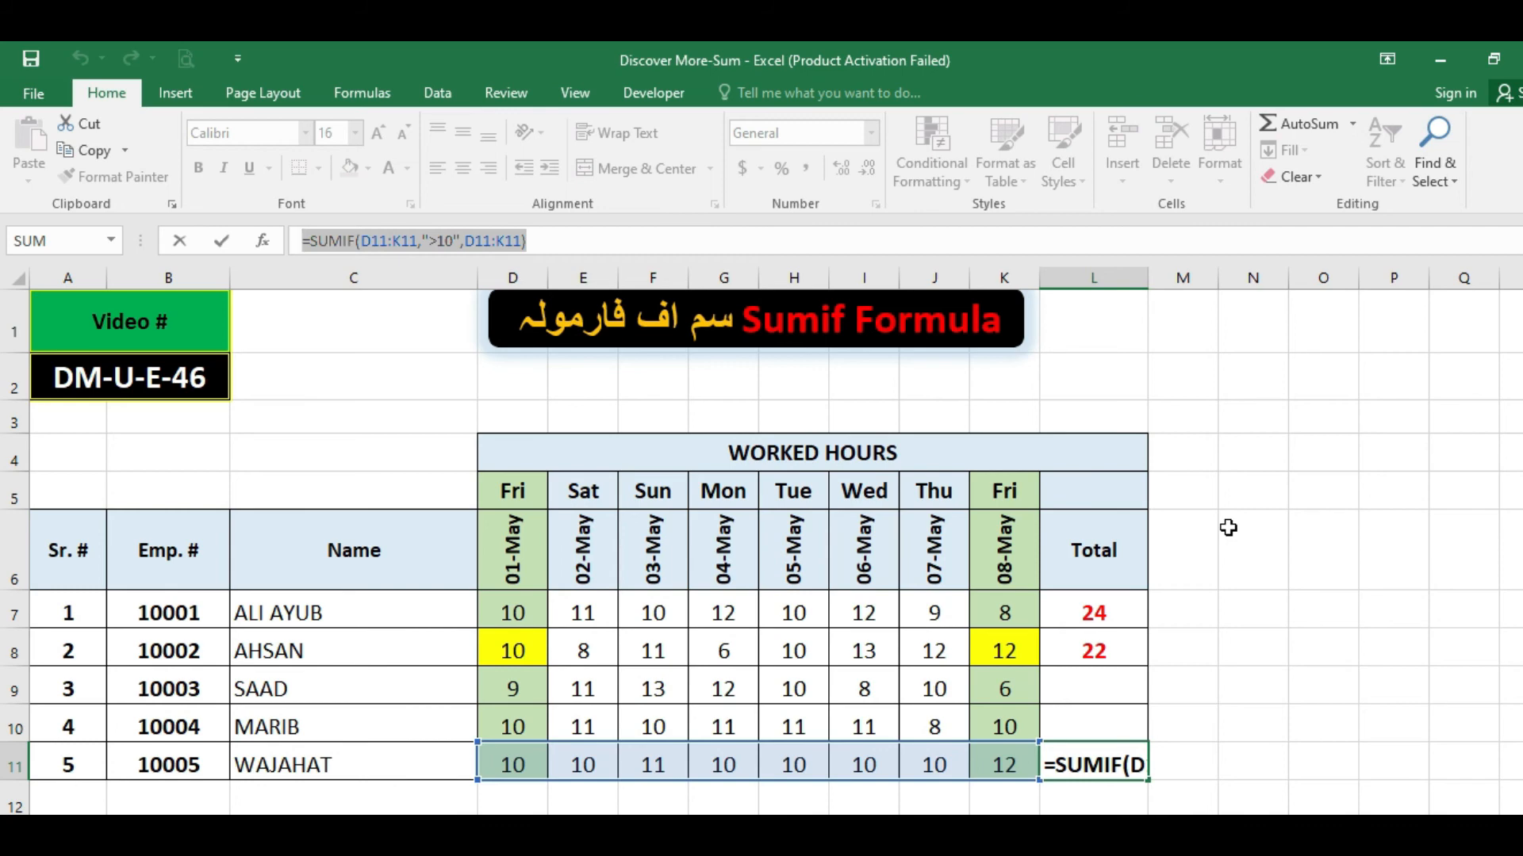
pyautogui.press('Escape')
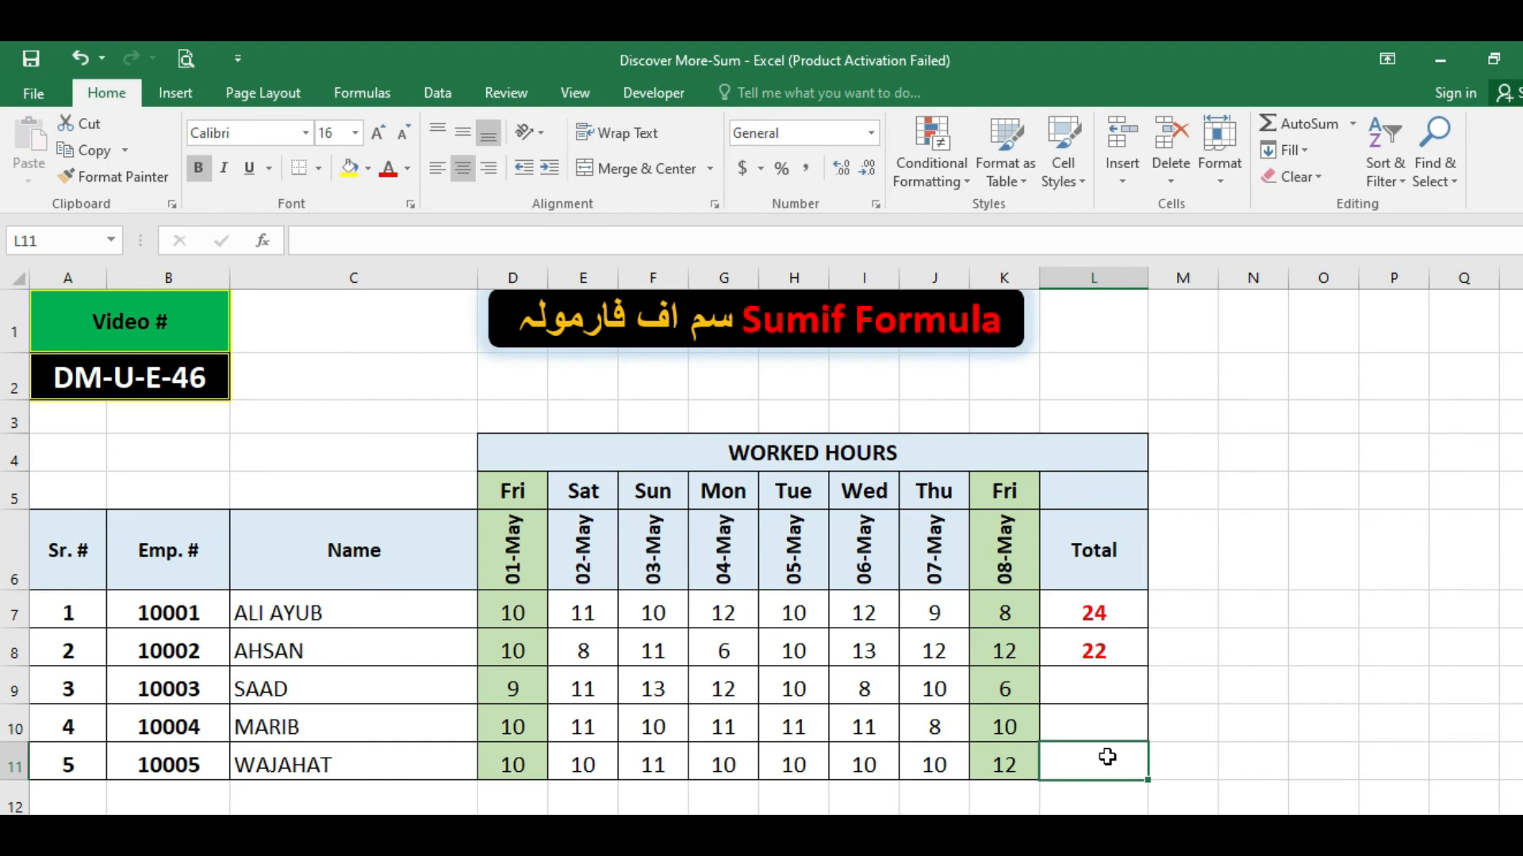
# Step: Enter a SUMIF formula in L11 that totals all hours in D7:K11 greater than 12, with D7:K11 as the sum range
pyautogui.write('=')
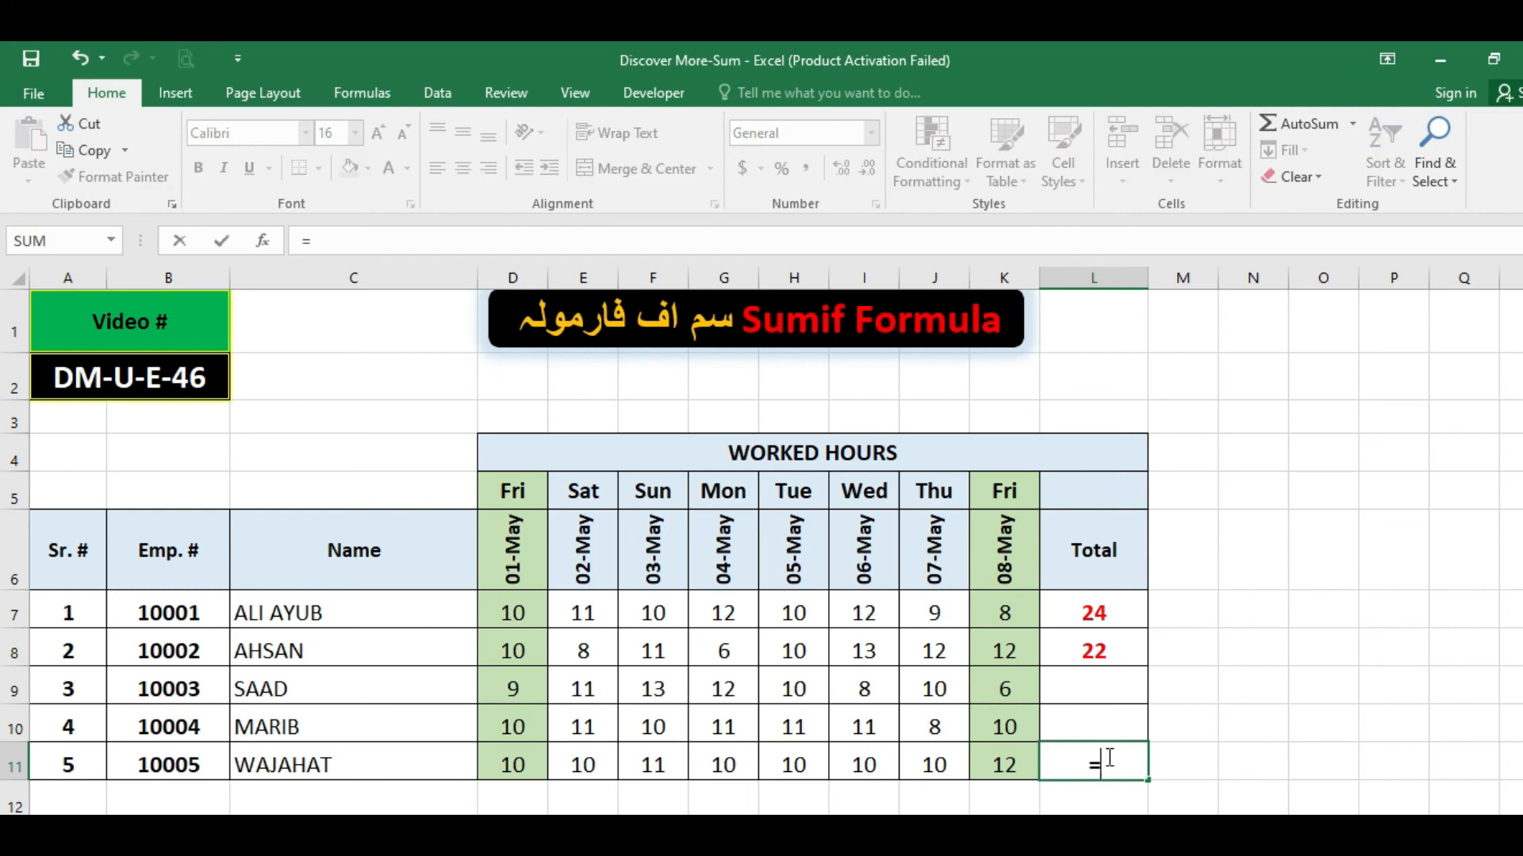
pyautogui.write('sumif(')
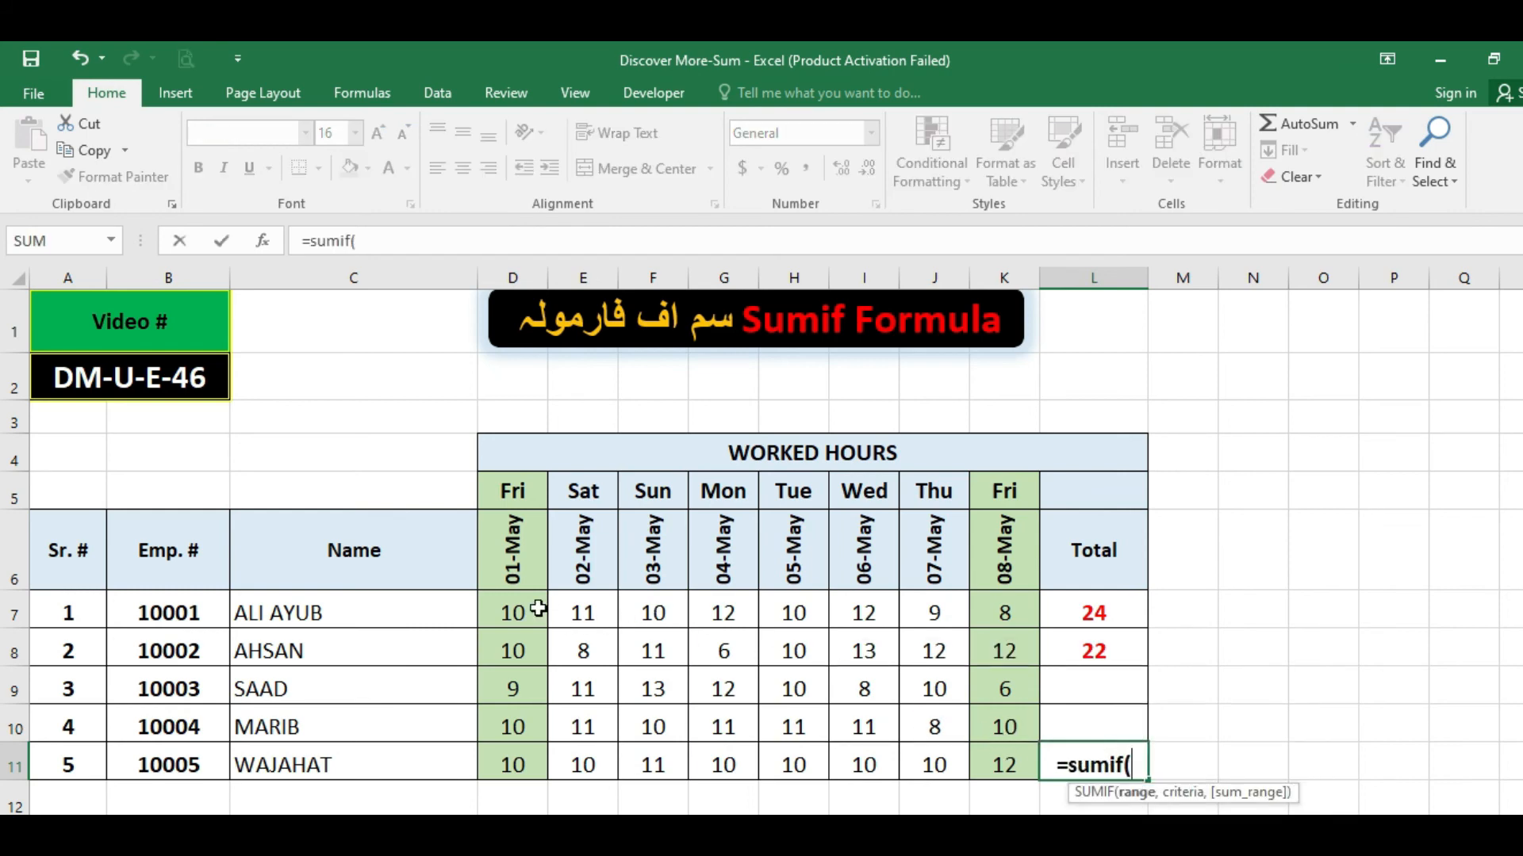
pyautogui.moveTo(543, 607); pyautogui.dragTo(1027, 759)
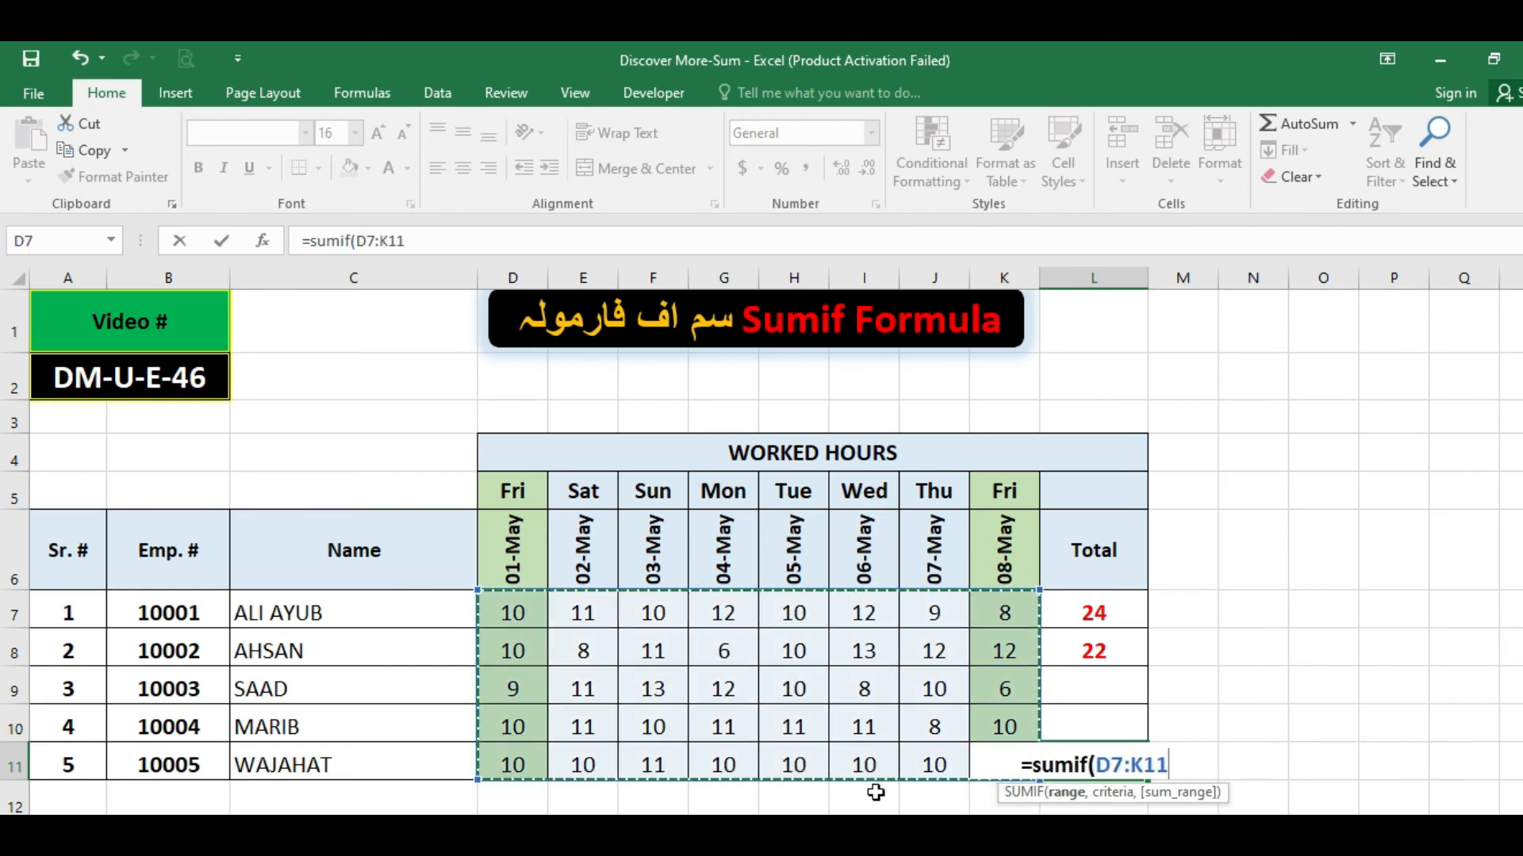
pyautogui.write(',"')
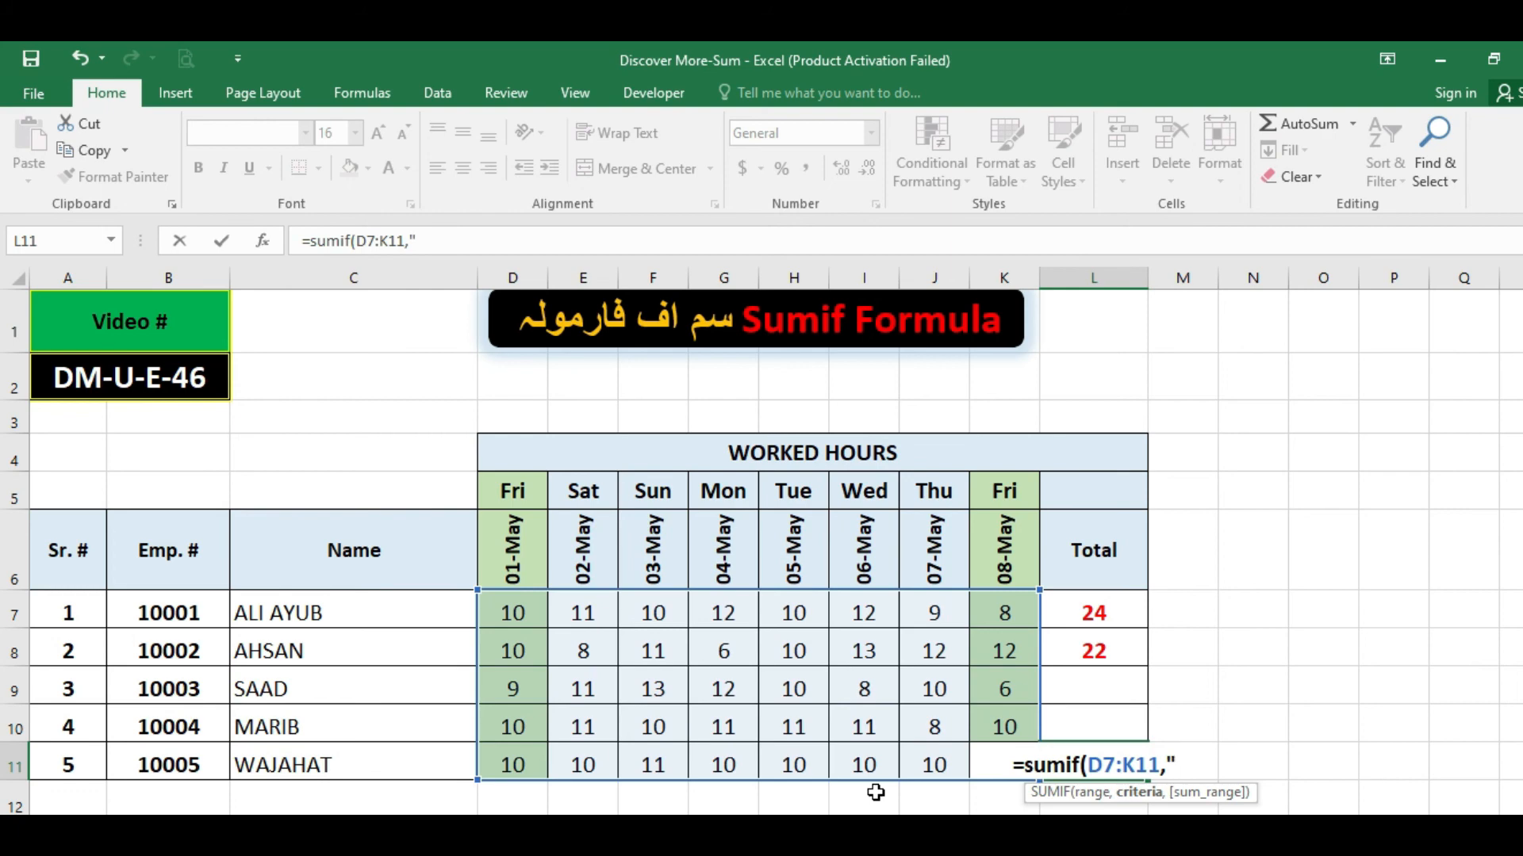
pyautogui.write('>12')
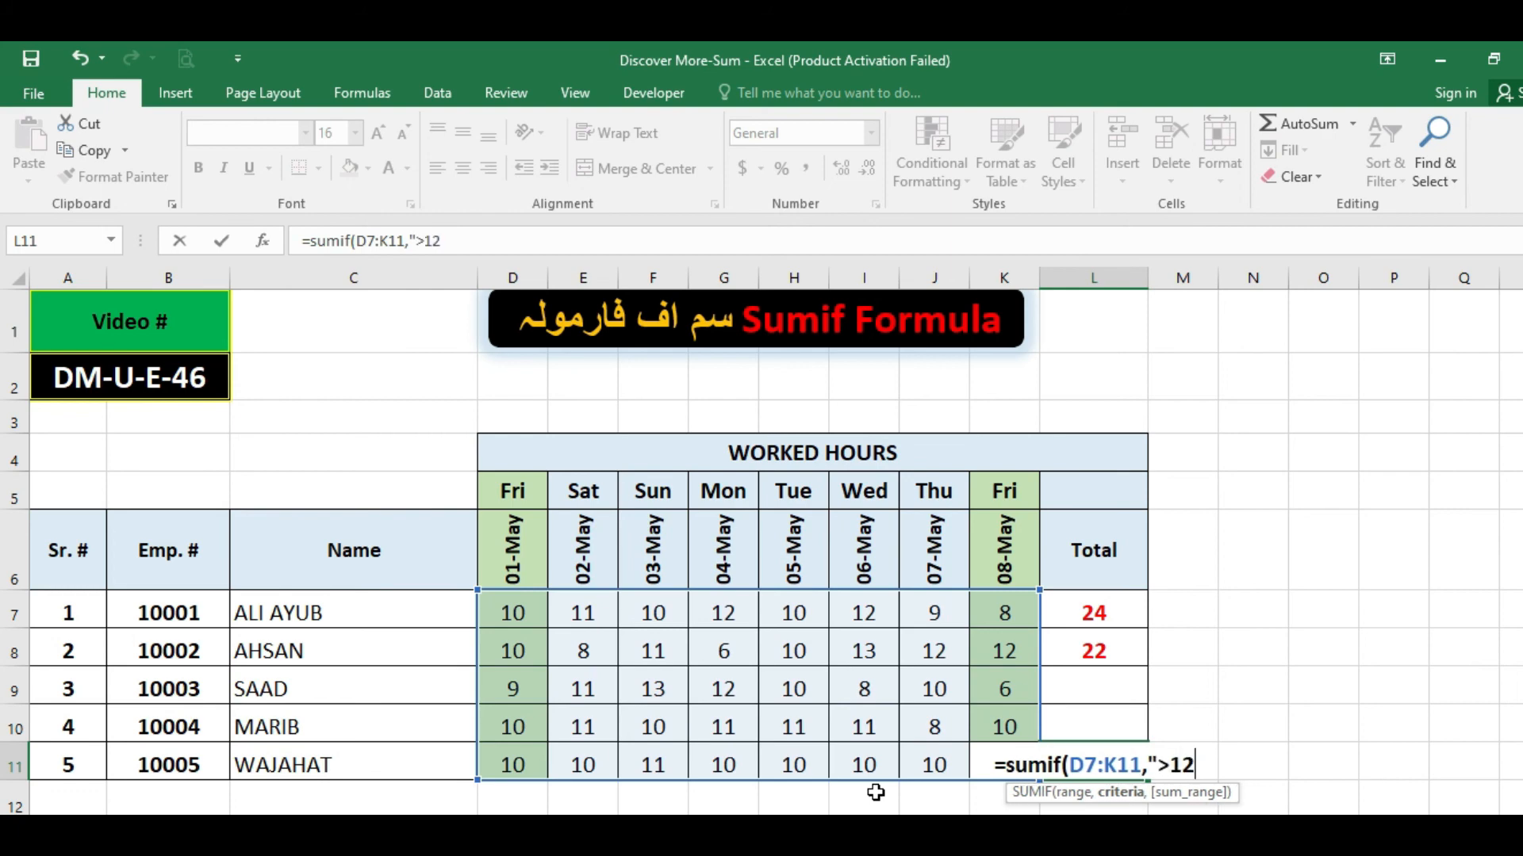
pyautogui.write('"')
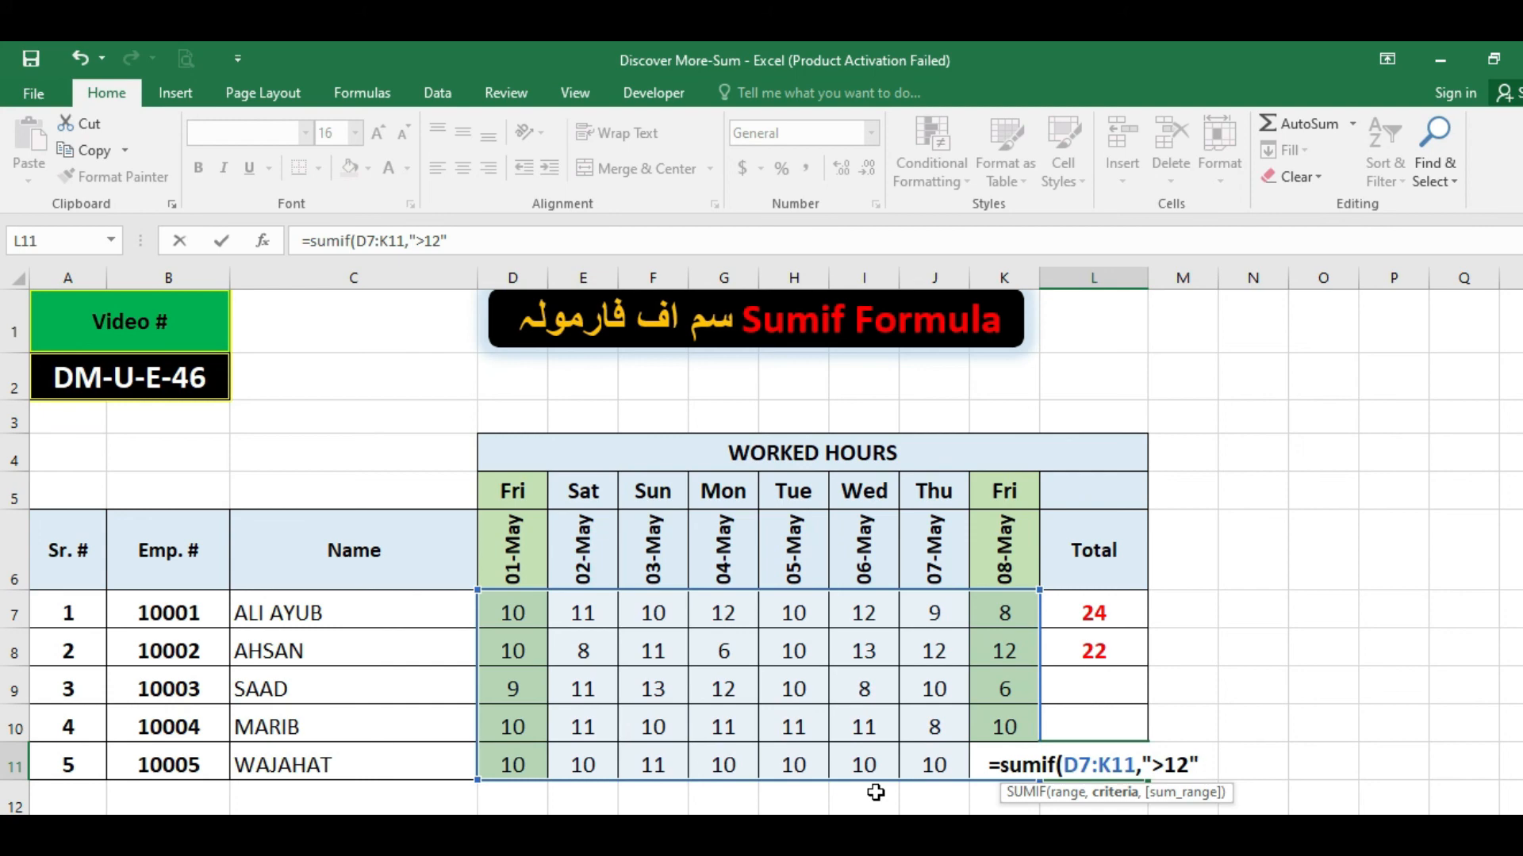
pyautogui.write(',')
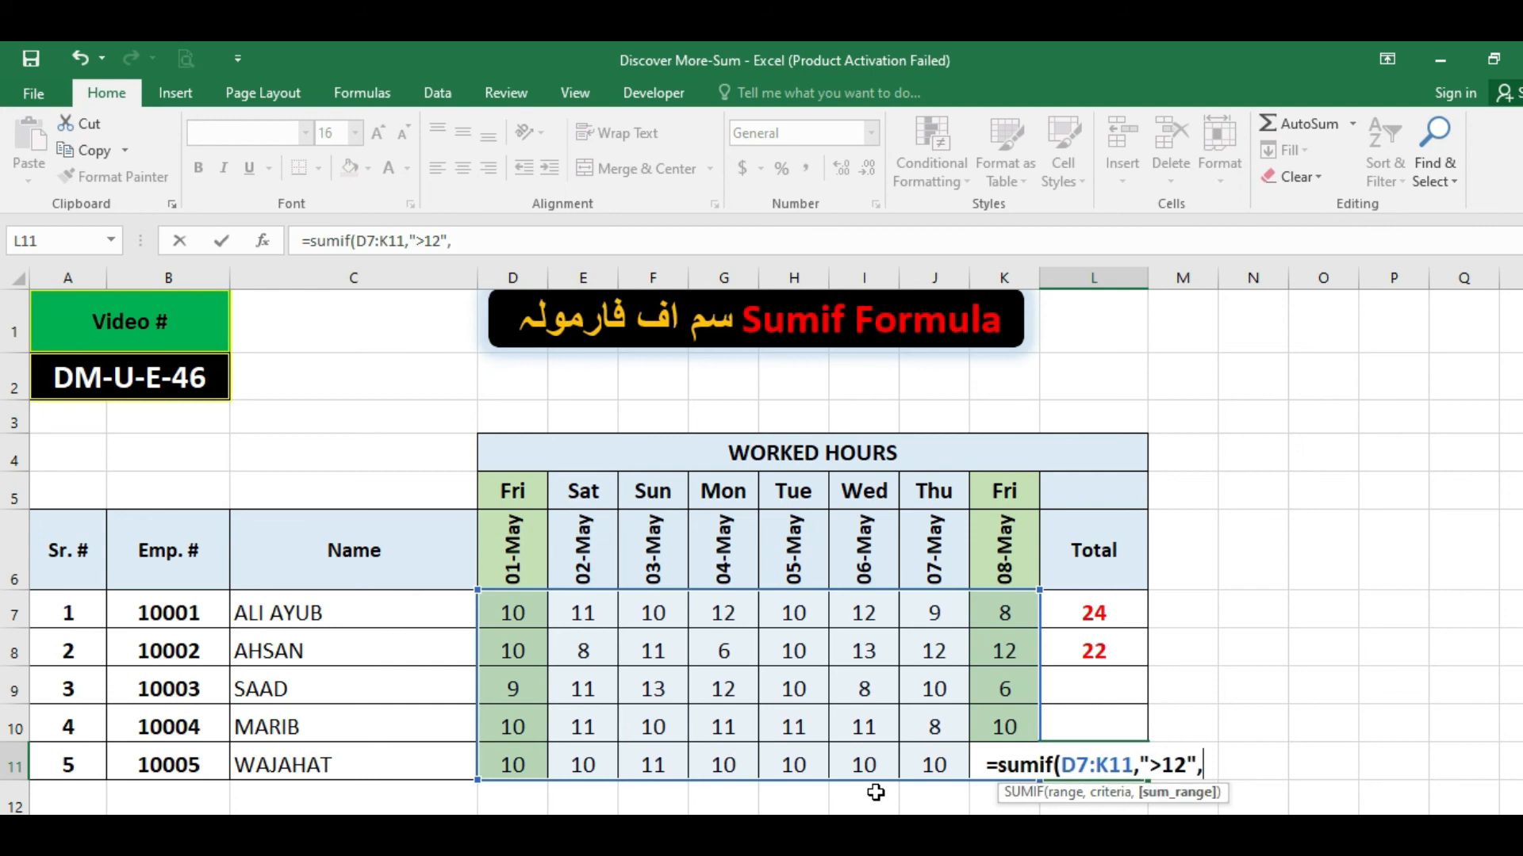
pyautogui.moveTo(507, 606); pyautogui.dragTo(1004, 762)
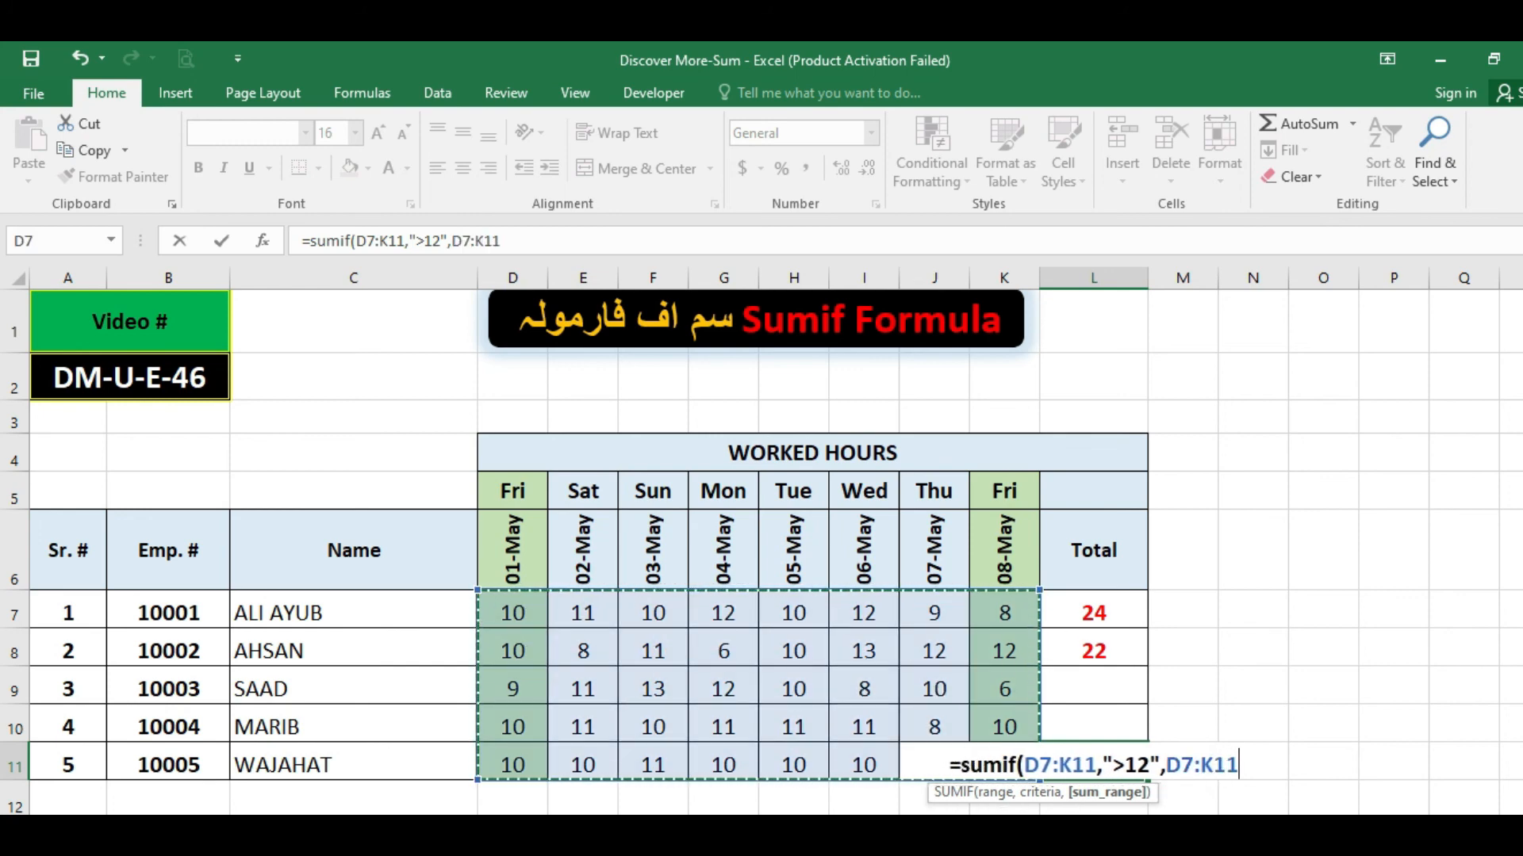
pyautogui.press('Return')
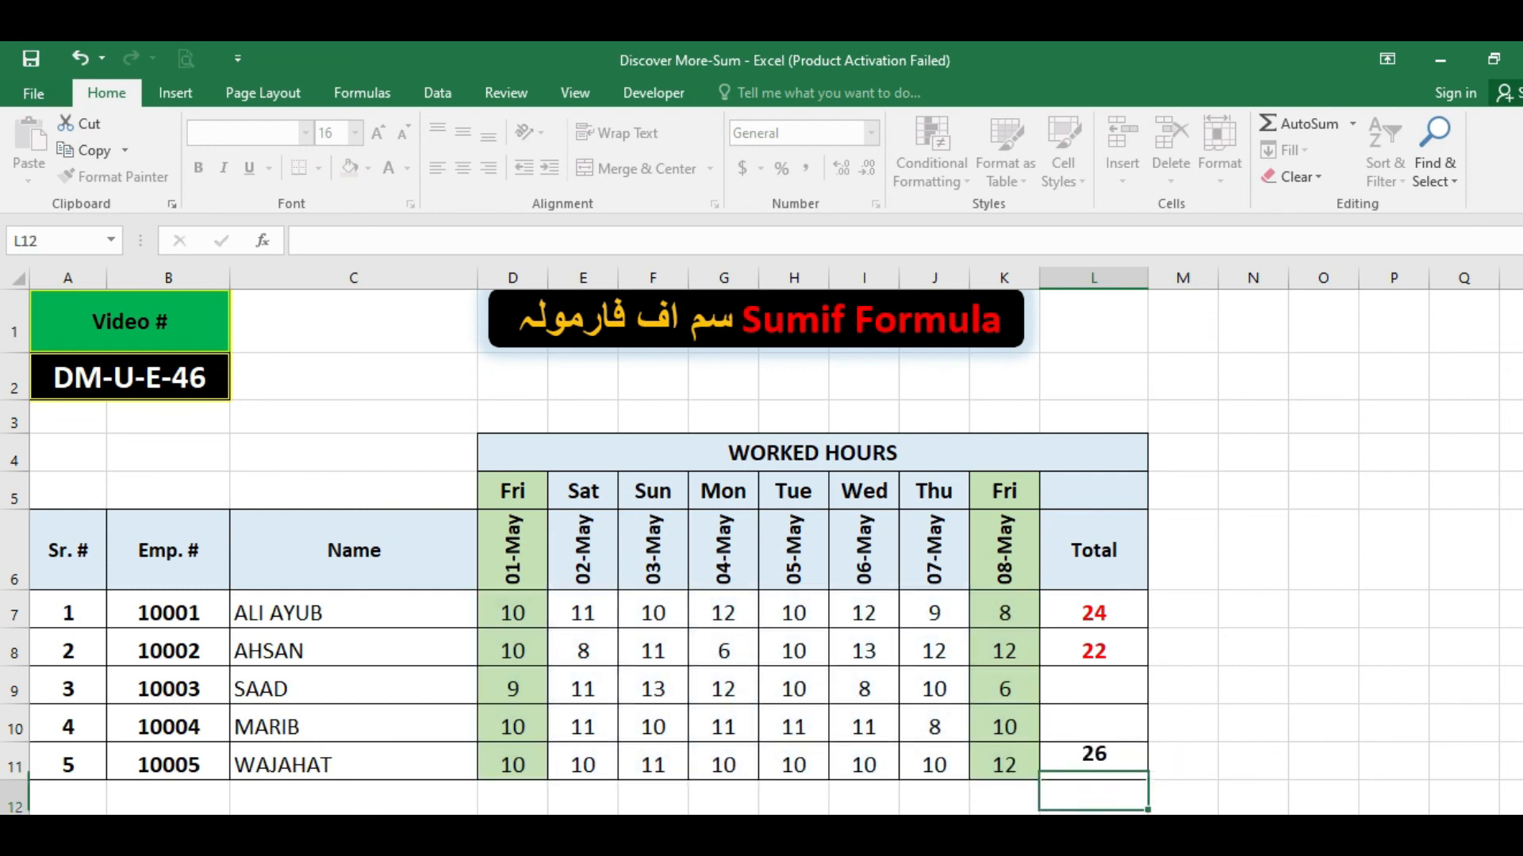
pyautogui.click(1094, 761)
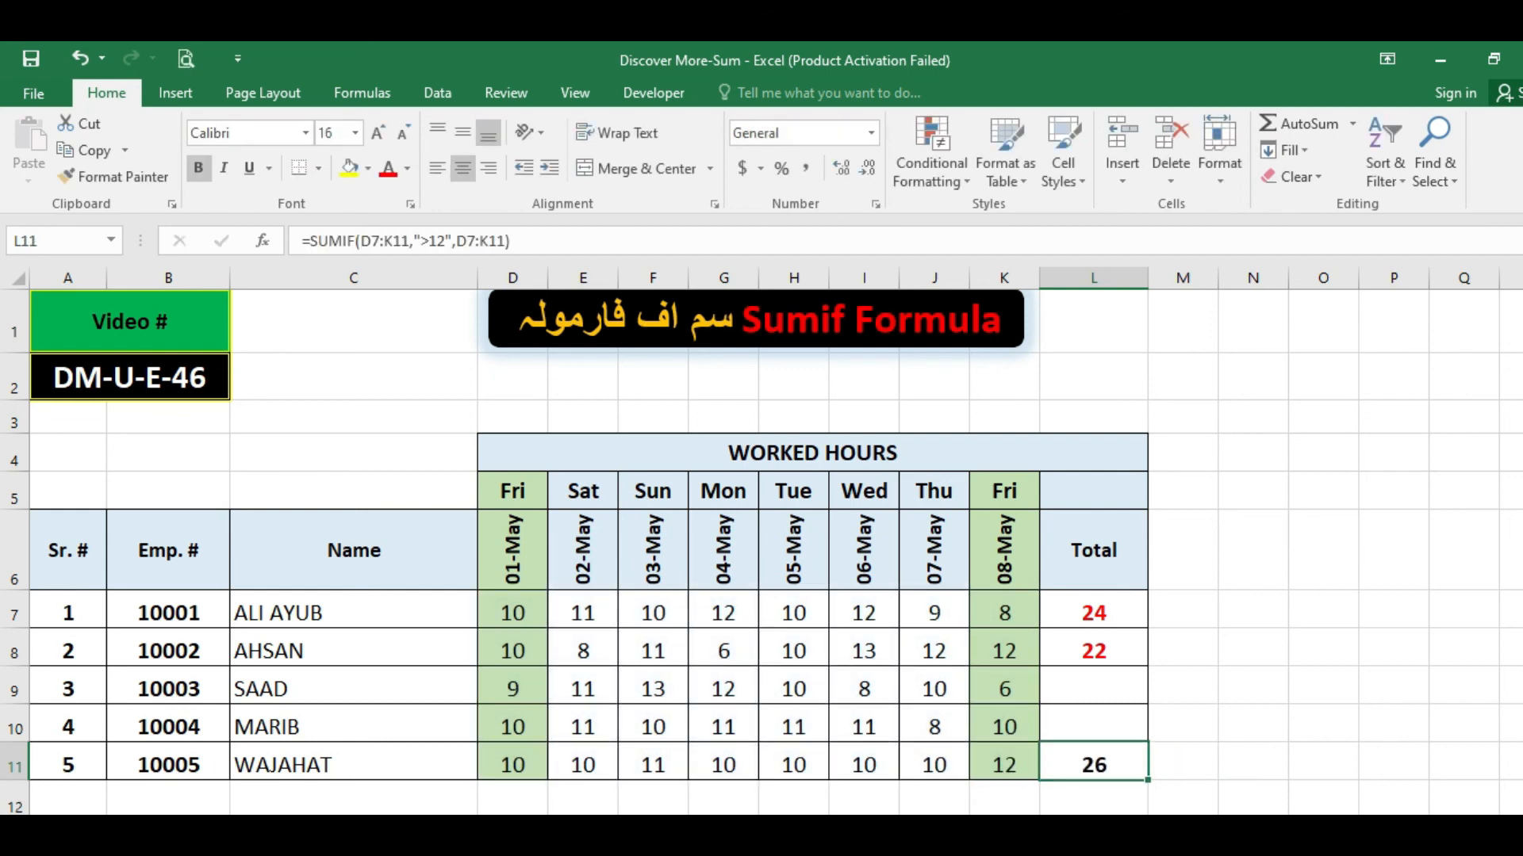
# Step: Highlight the hours in D7:K11 greater than 12 with conditional formatting, using Light Red Fill with Dark Red Text
pyautogui.click(559, 614)
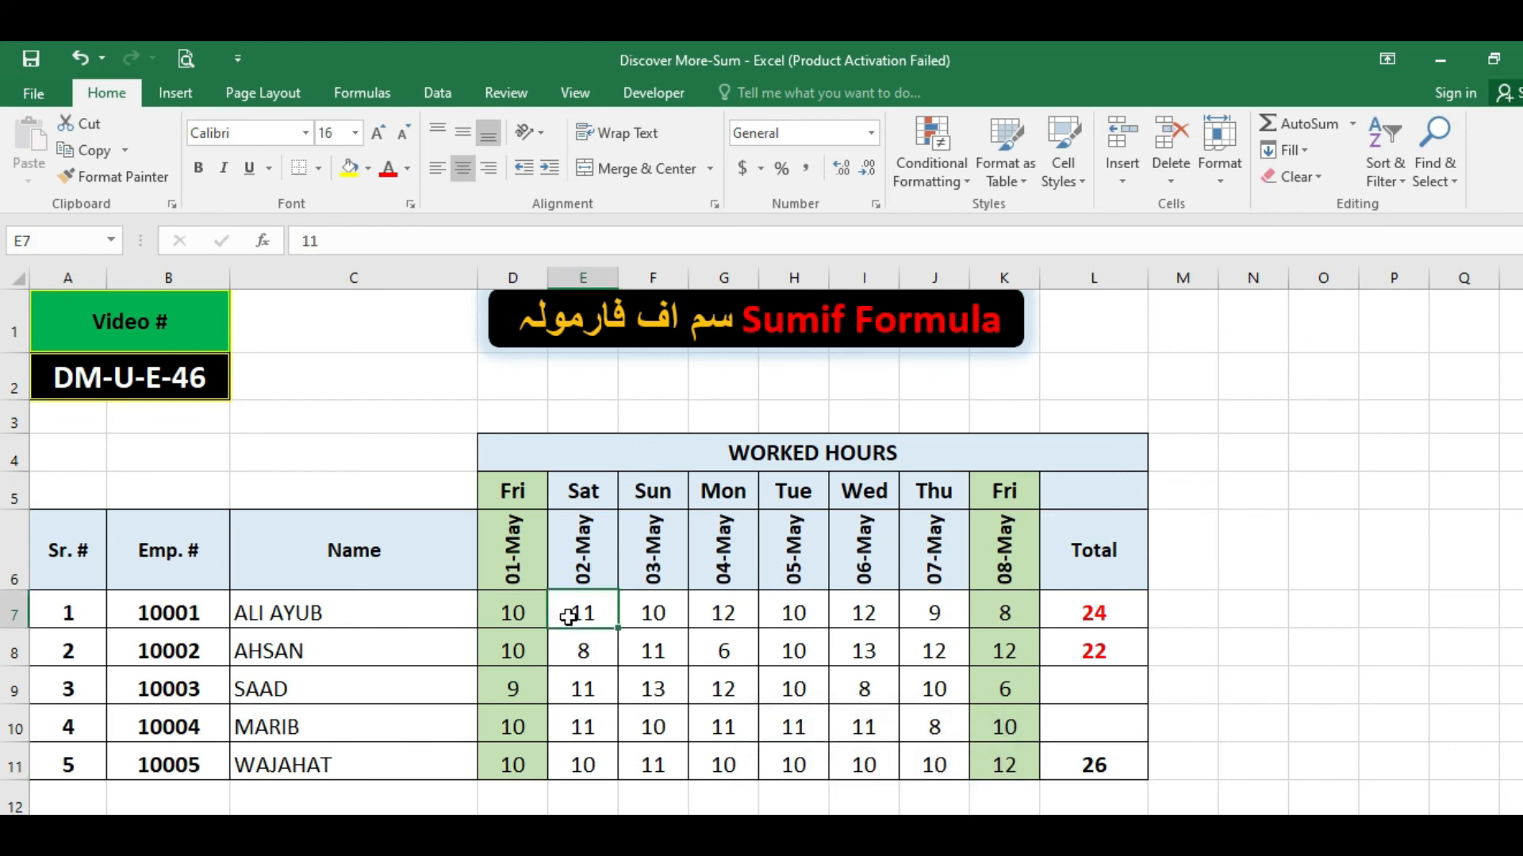
pyautogui.click(531, 614)
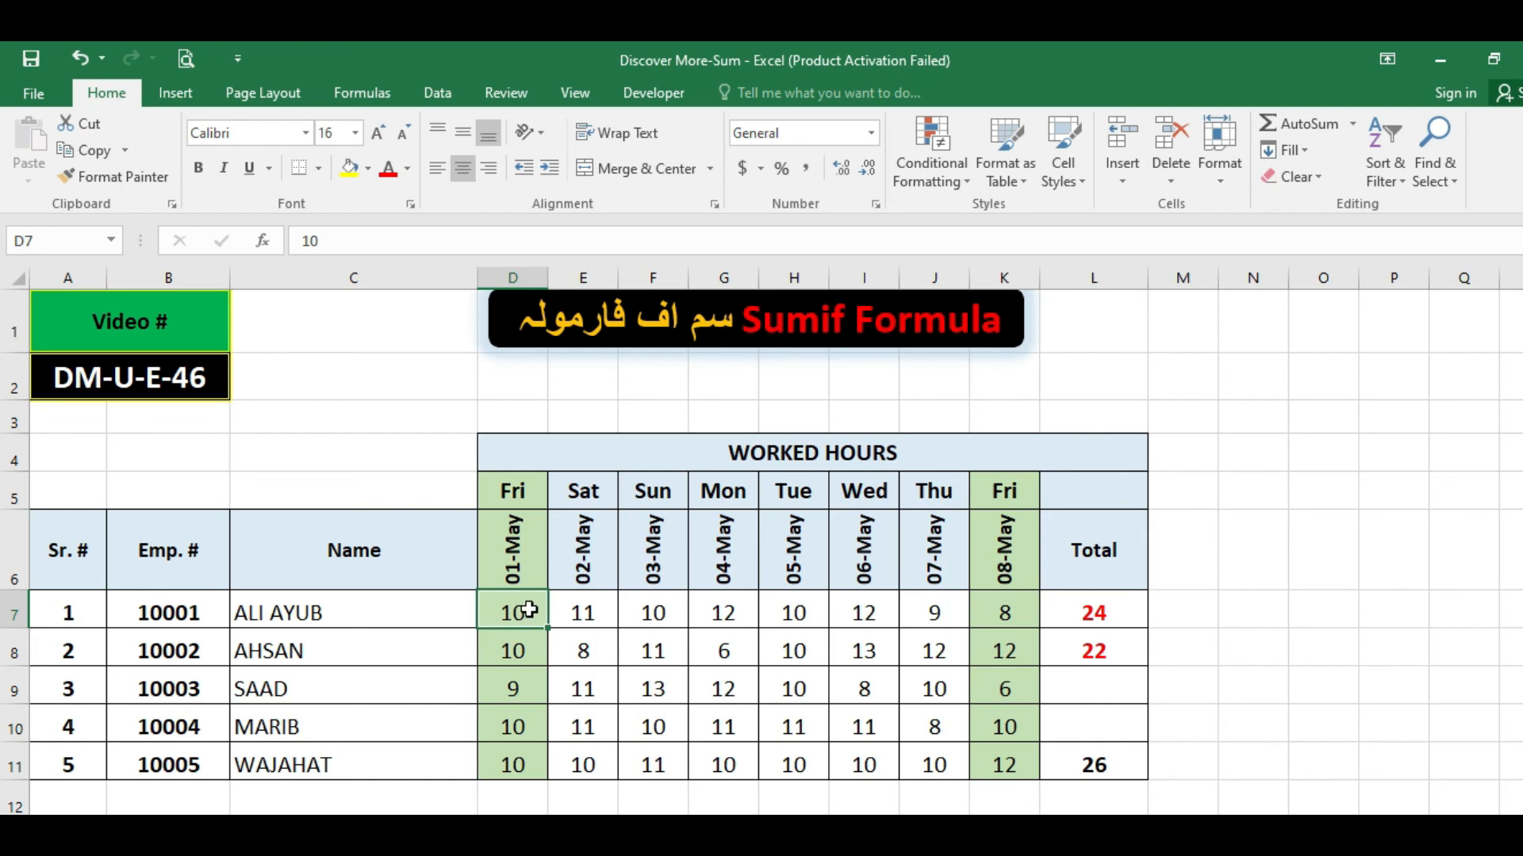
pyautogui.moveTo(527, 611); pyautogui.dragTo(978, 763)
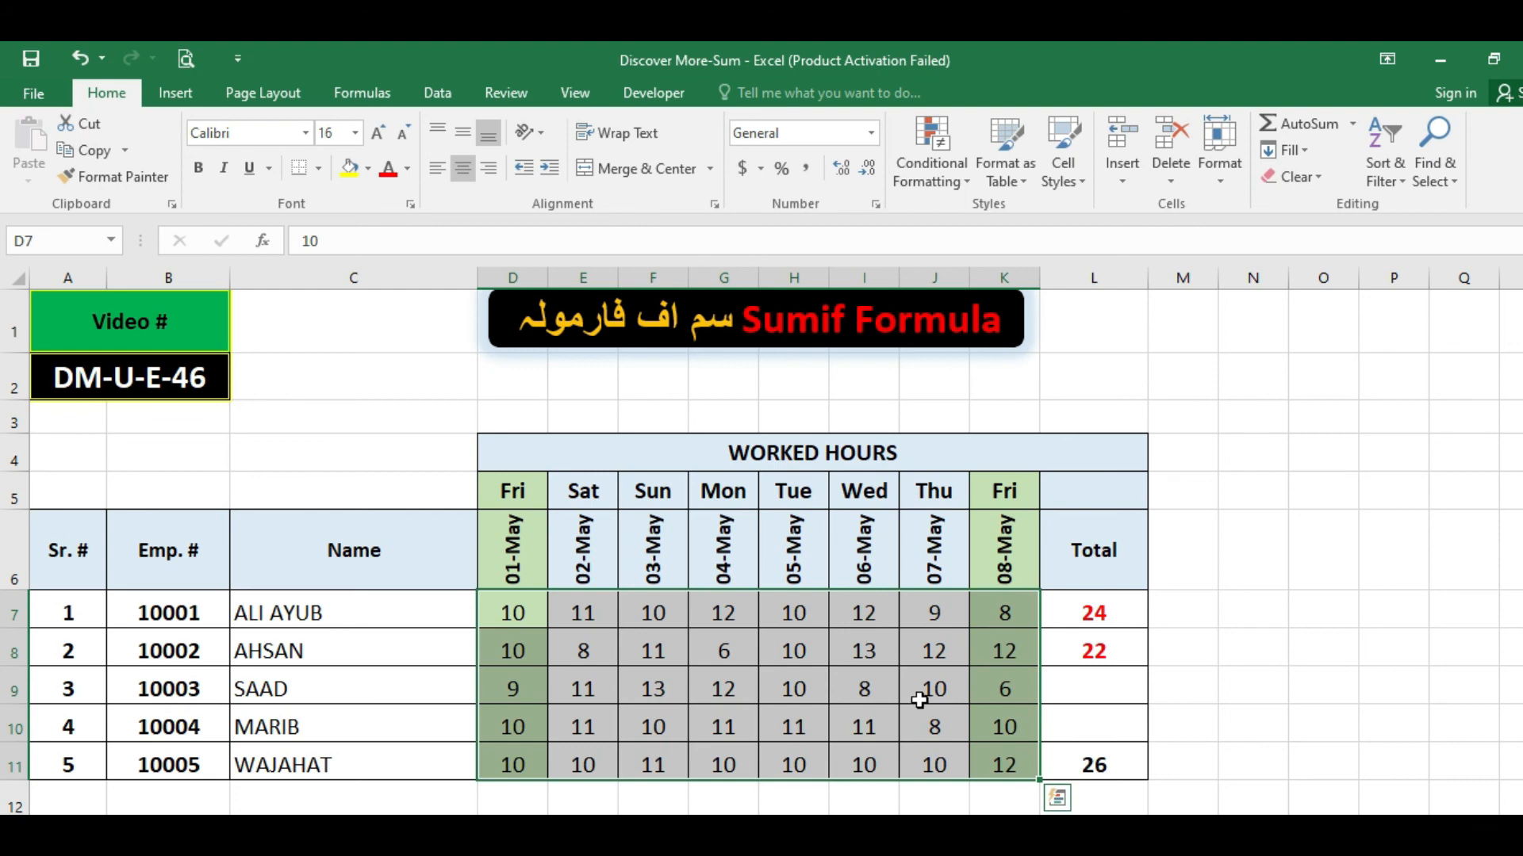
pyautogui.click(921, 165)
pyautogui.moveTo(928, 208)
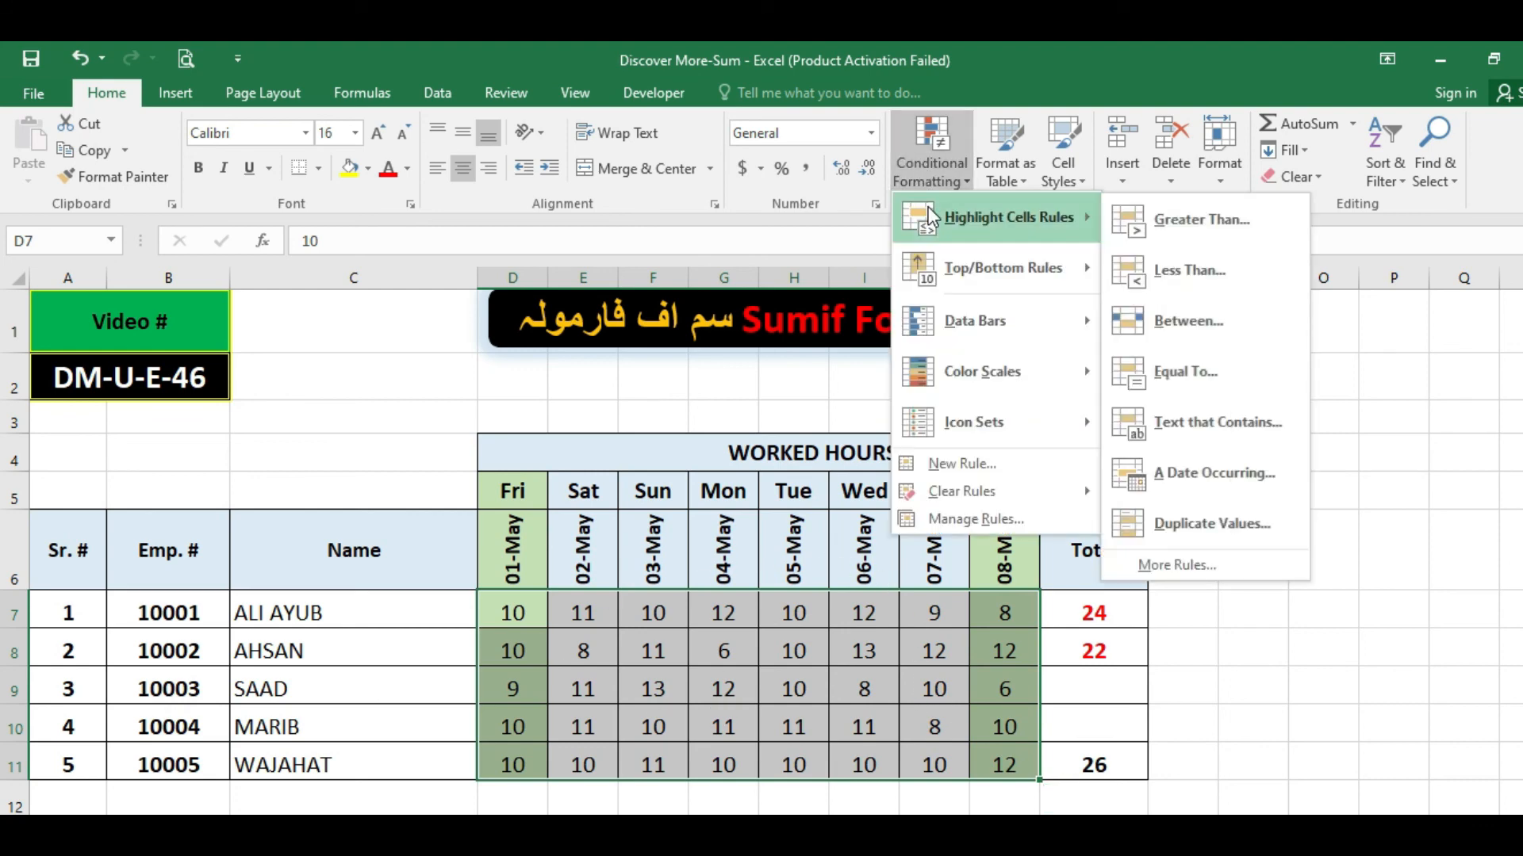
pyautogui.click(1153, 222)
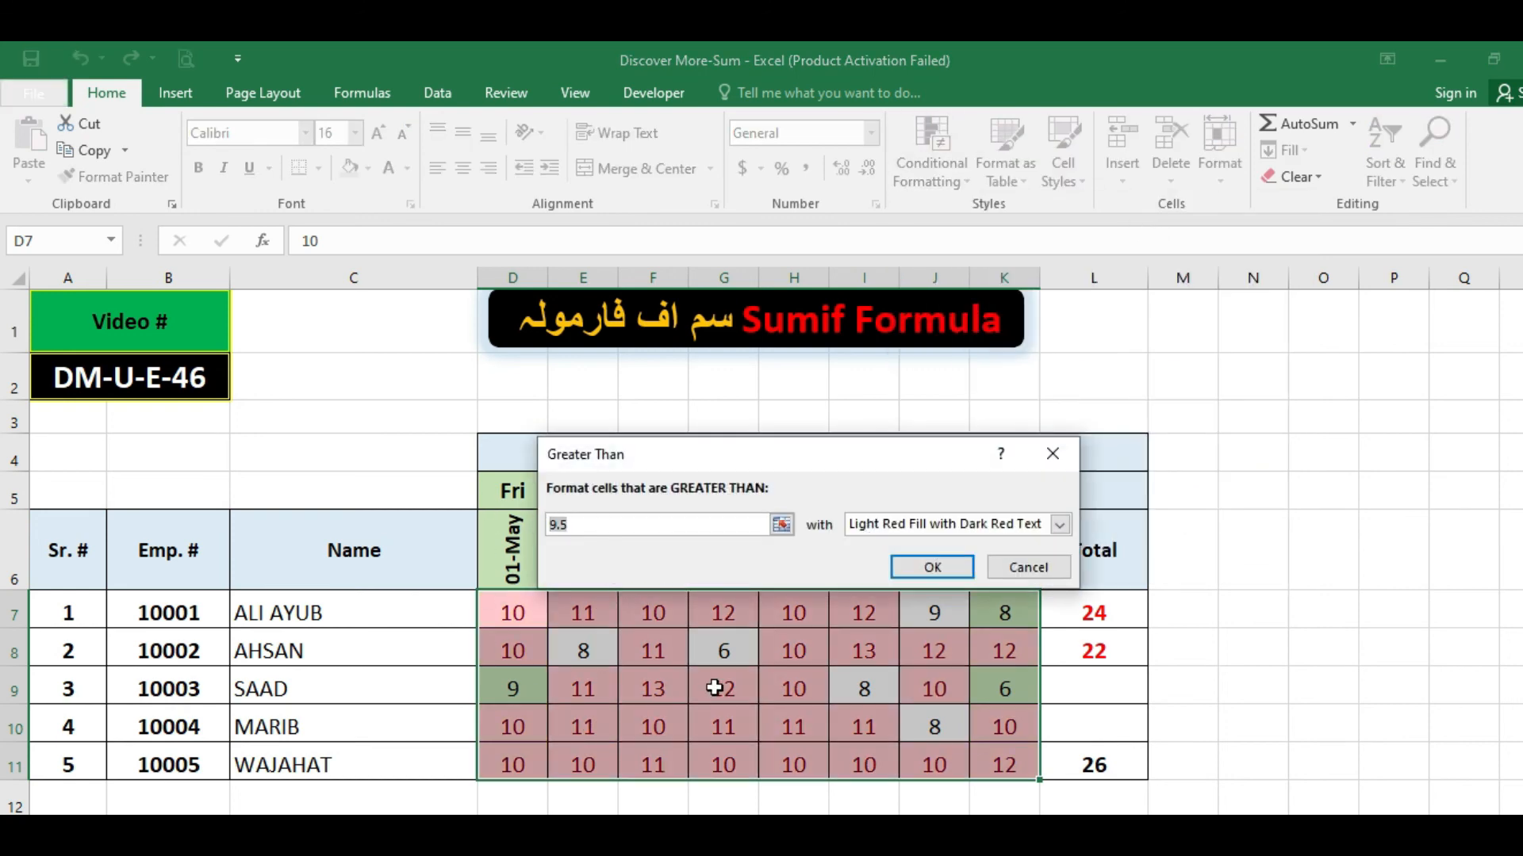
pyautogui.write('12')
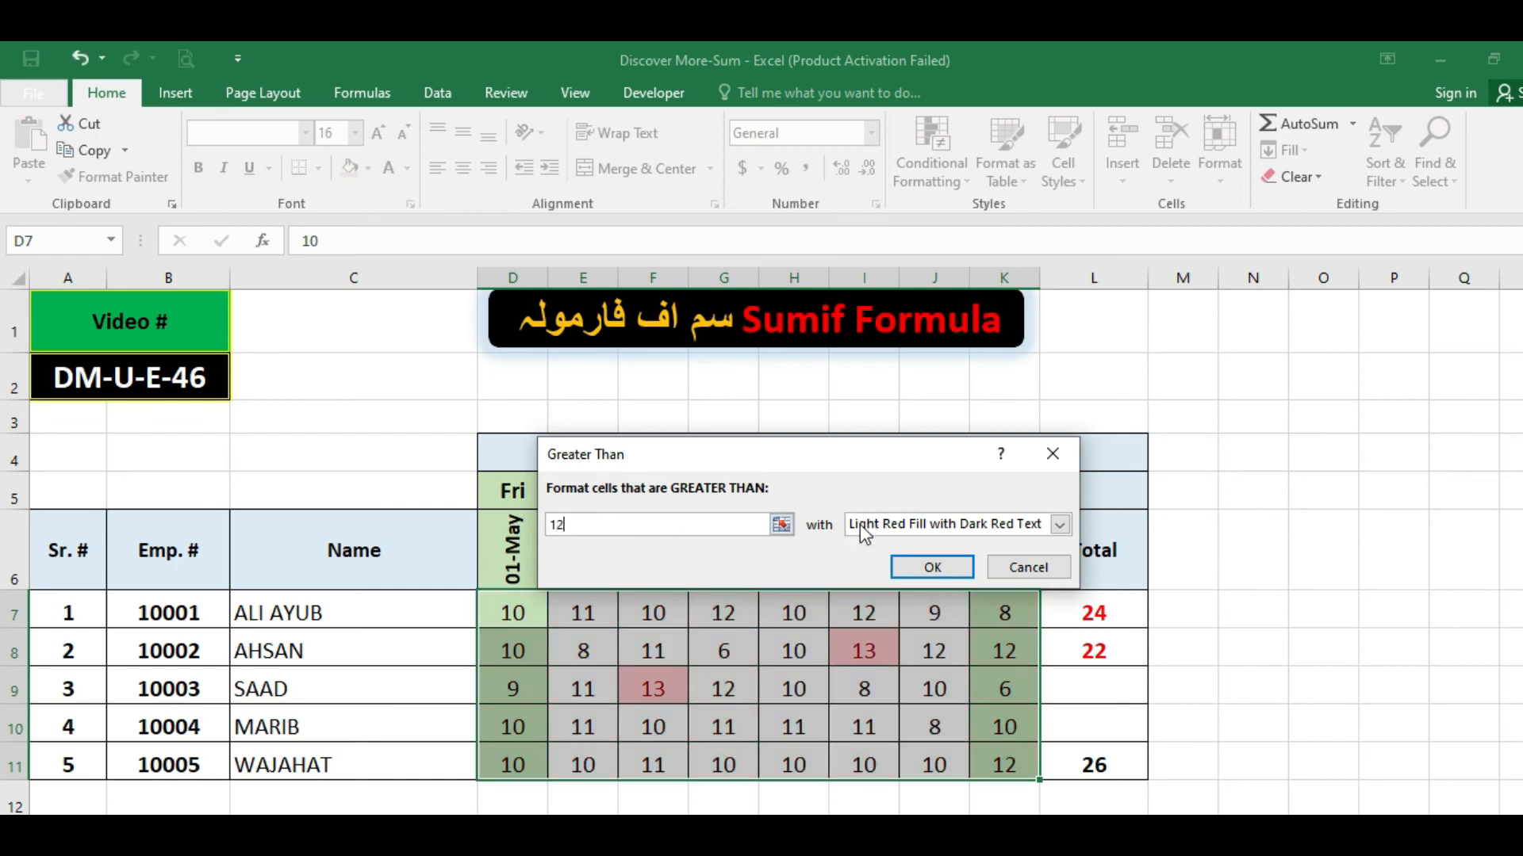
pyautogui.click(933, 567)
pyautogui.click(880, 725)
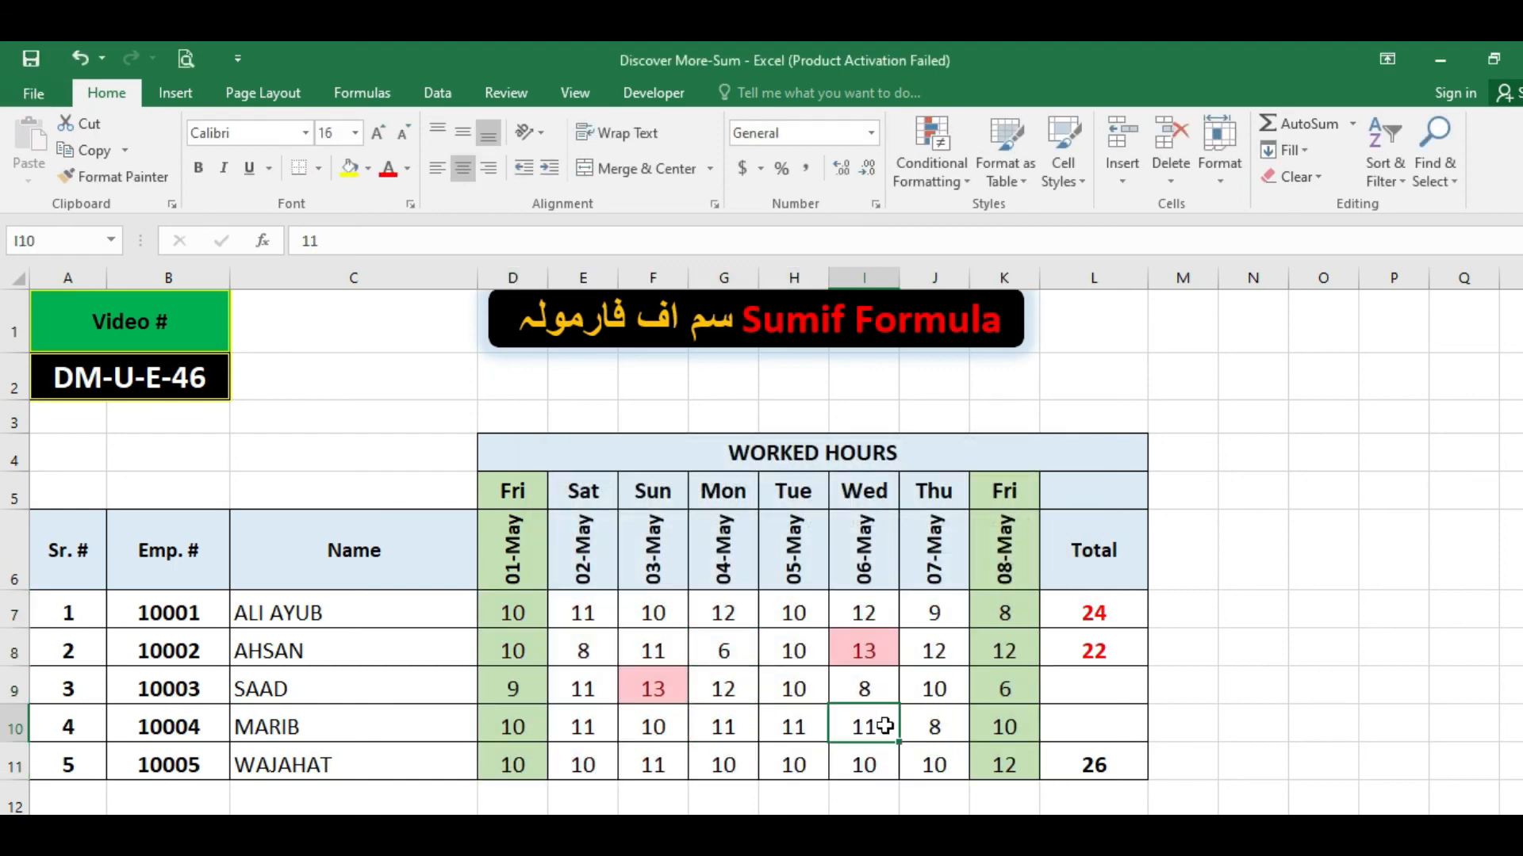
# Step: Compare the highlighted hours in I8 and F9 with the SUMIF total in L11
pyautogui.click(882, 652)
pyautogui.click(657, 700)
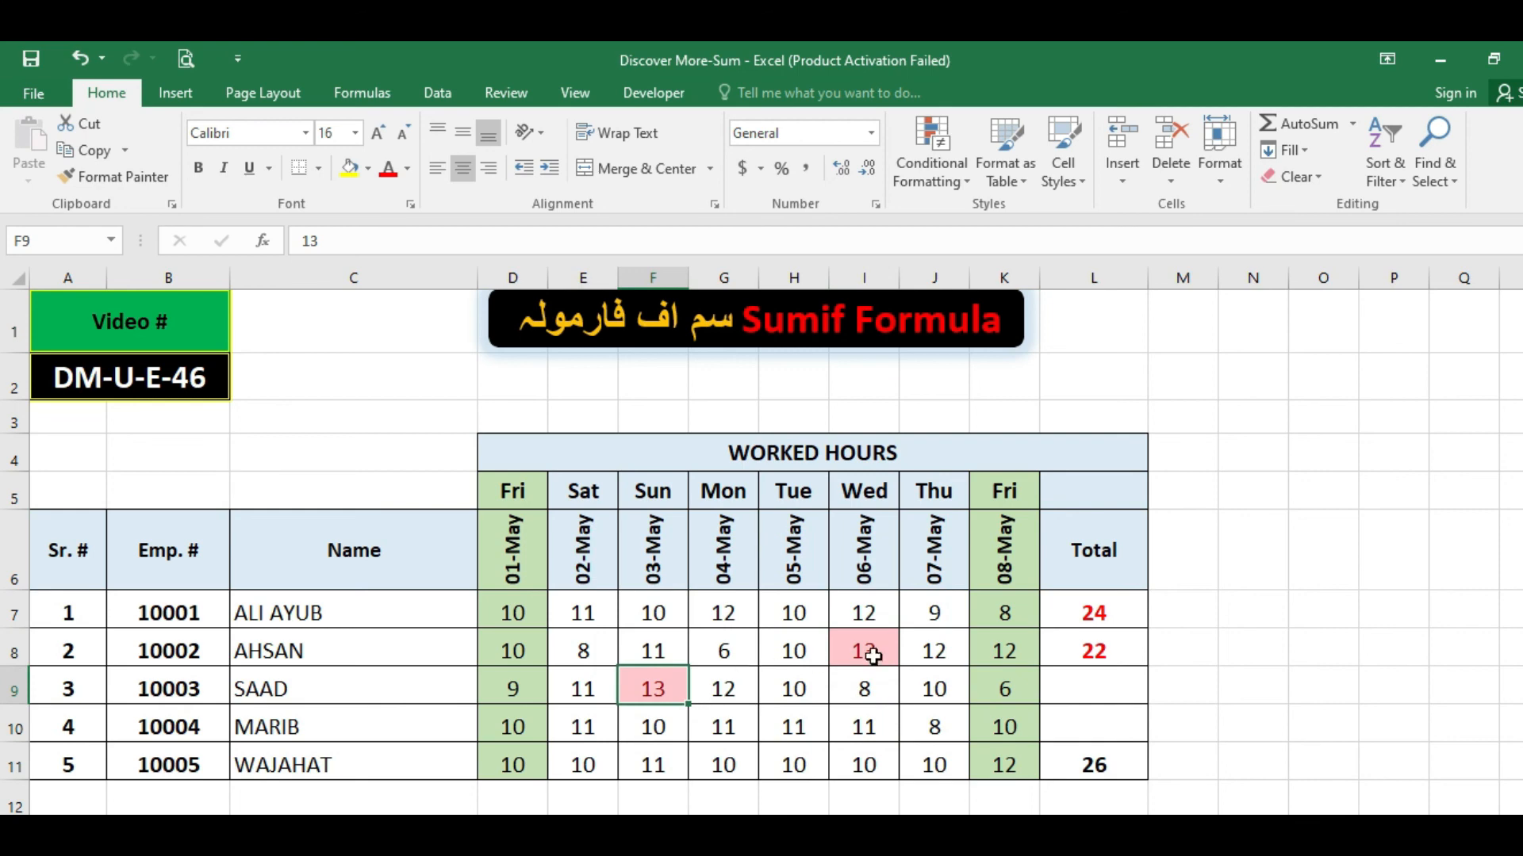
pyautogui.click(873, 655)
pyautogui.click(655, 686)
pyautogui.click(861, 642)
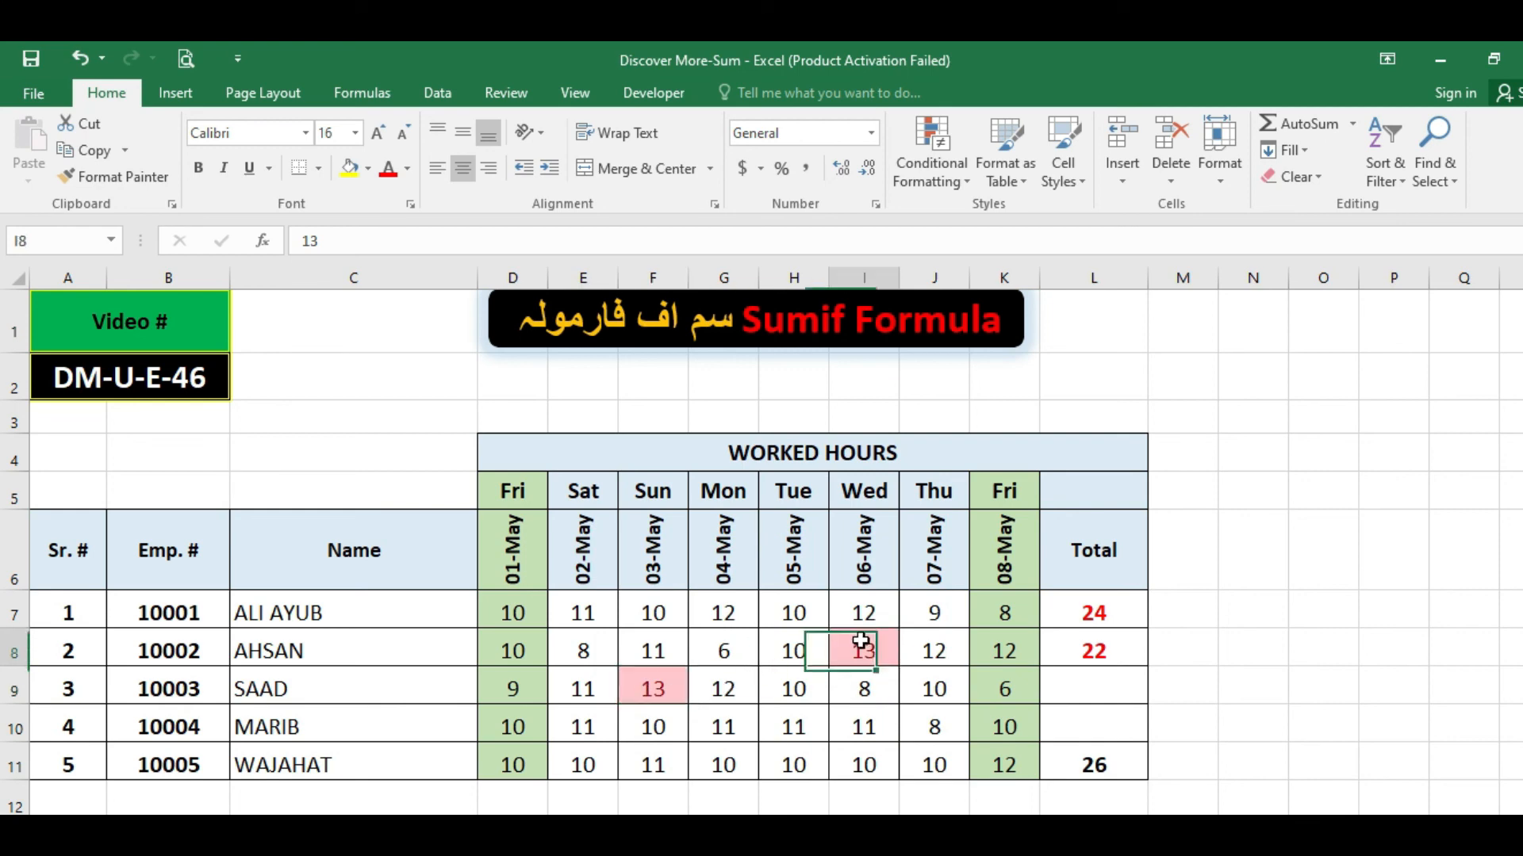
pyautogui.click(656, 688)
pyautogui.click(858, 657)
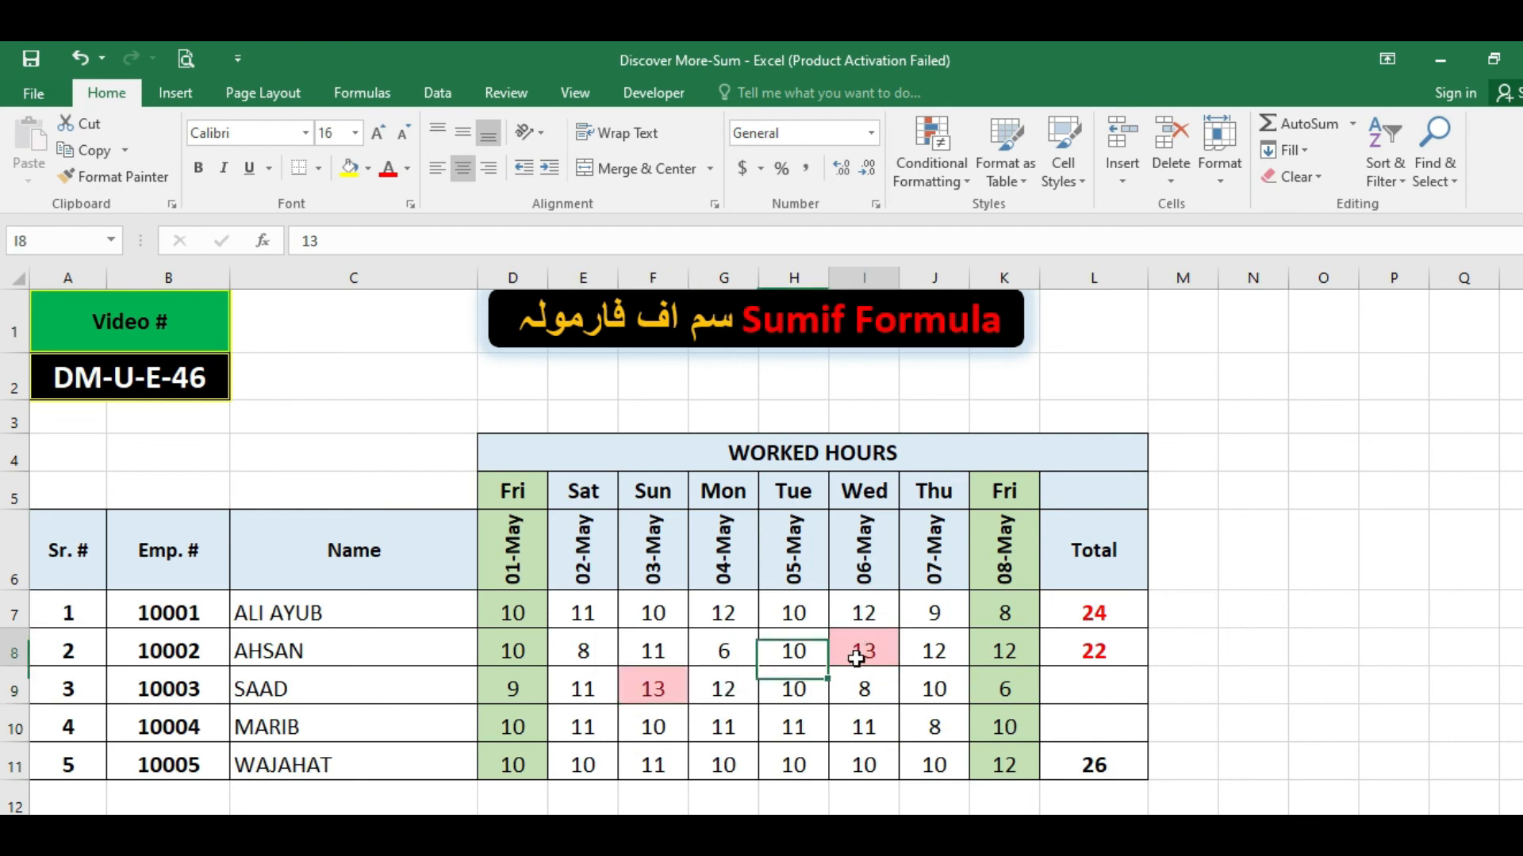
pyautogui.click(694, 690)
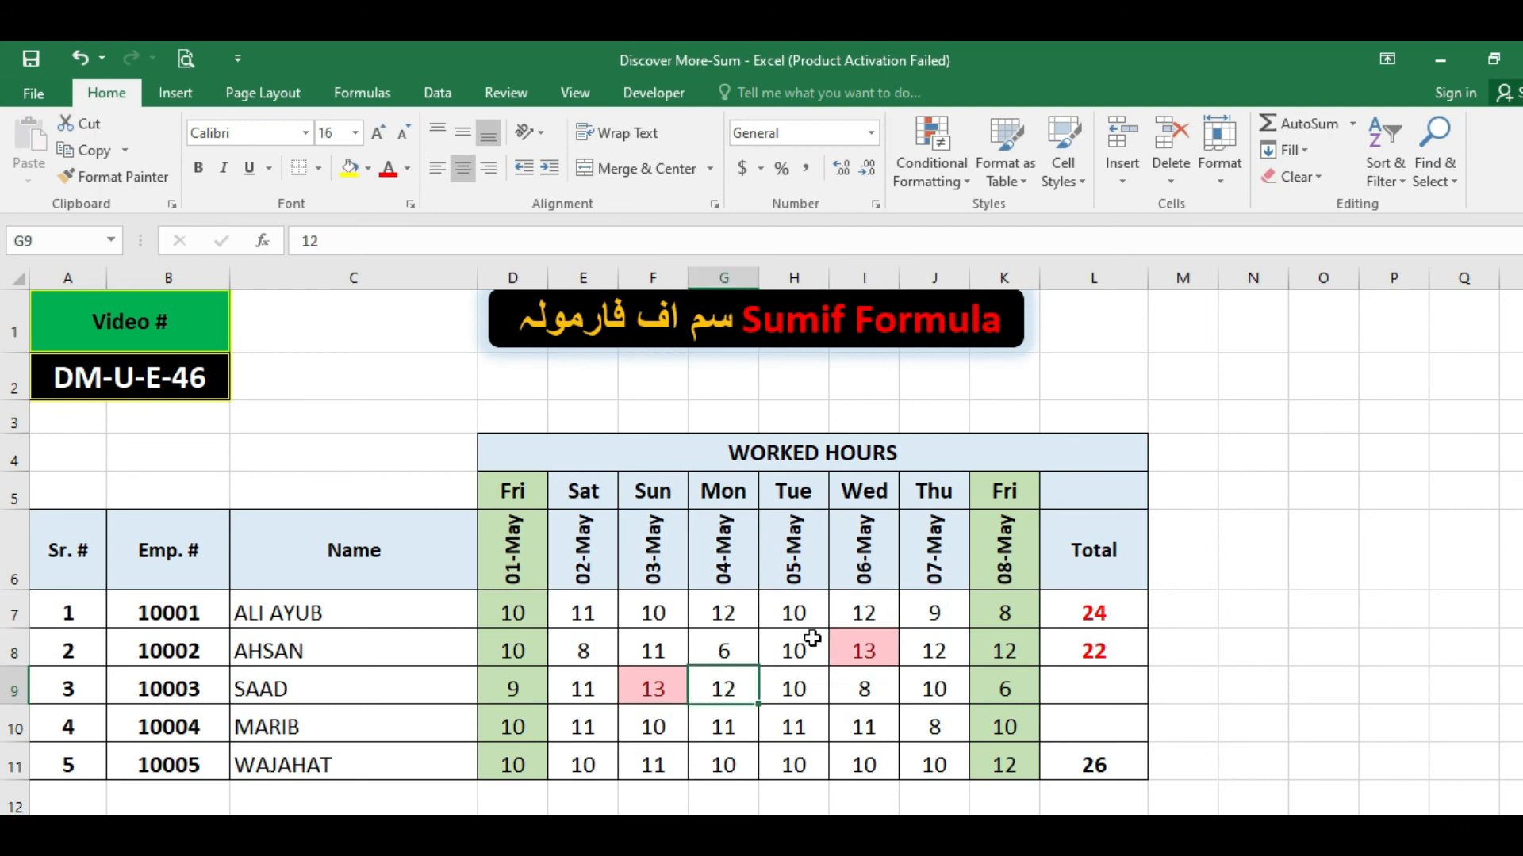
pyautogui.click(842, 649)
pyautogui.click(655, 688)
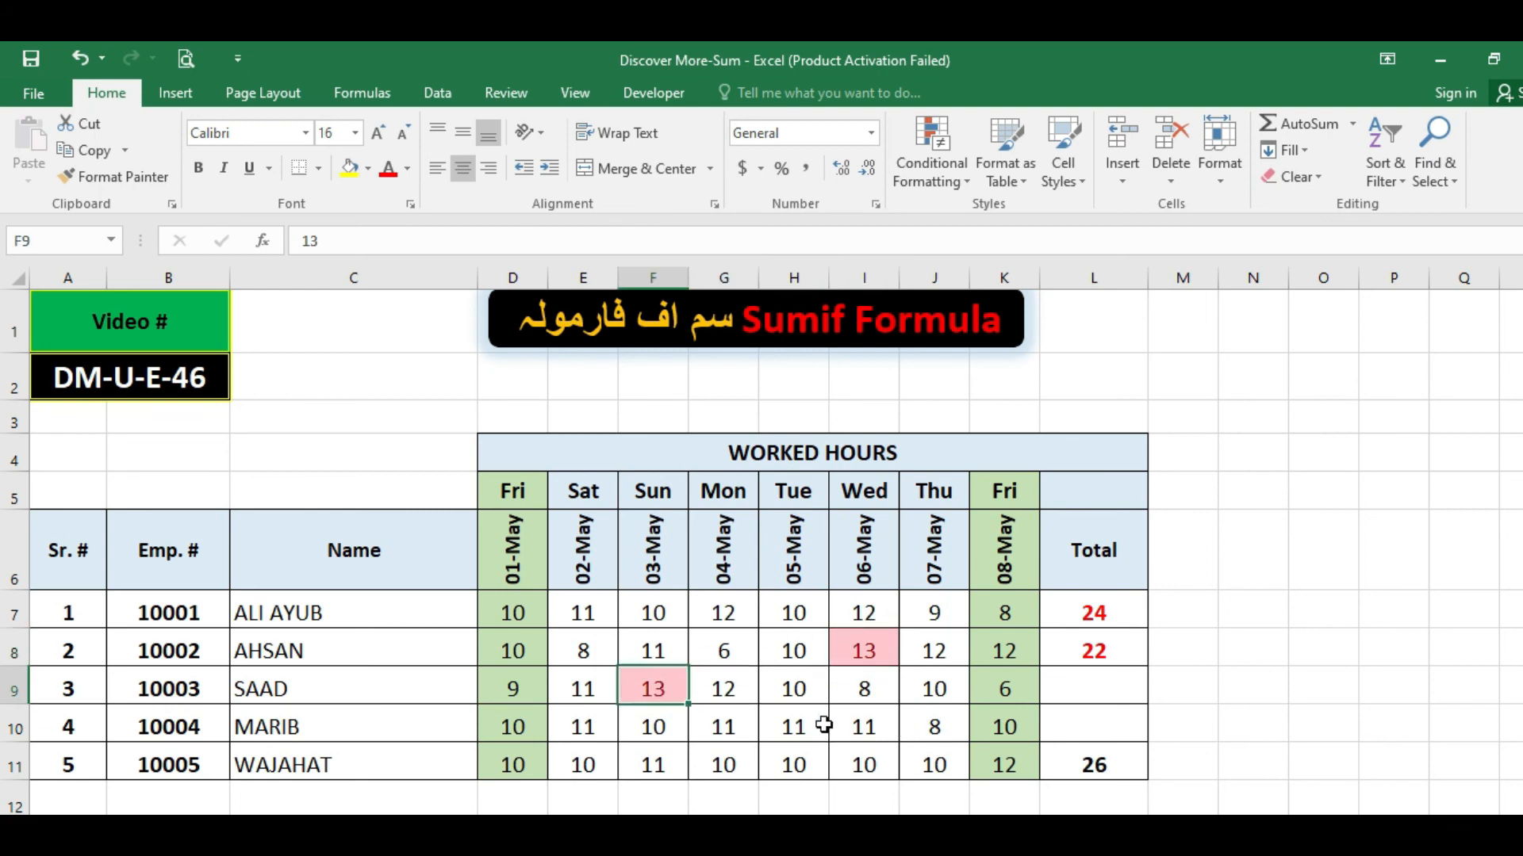
pyautogui.click(1094, 764)
pyautogui.click(853, 655)
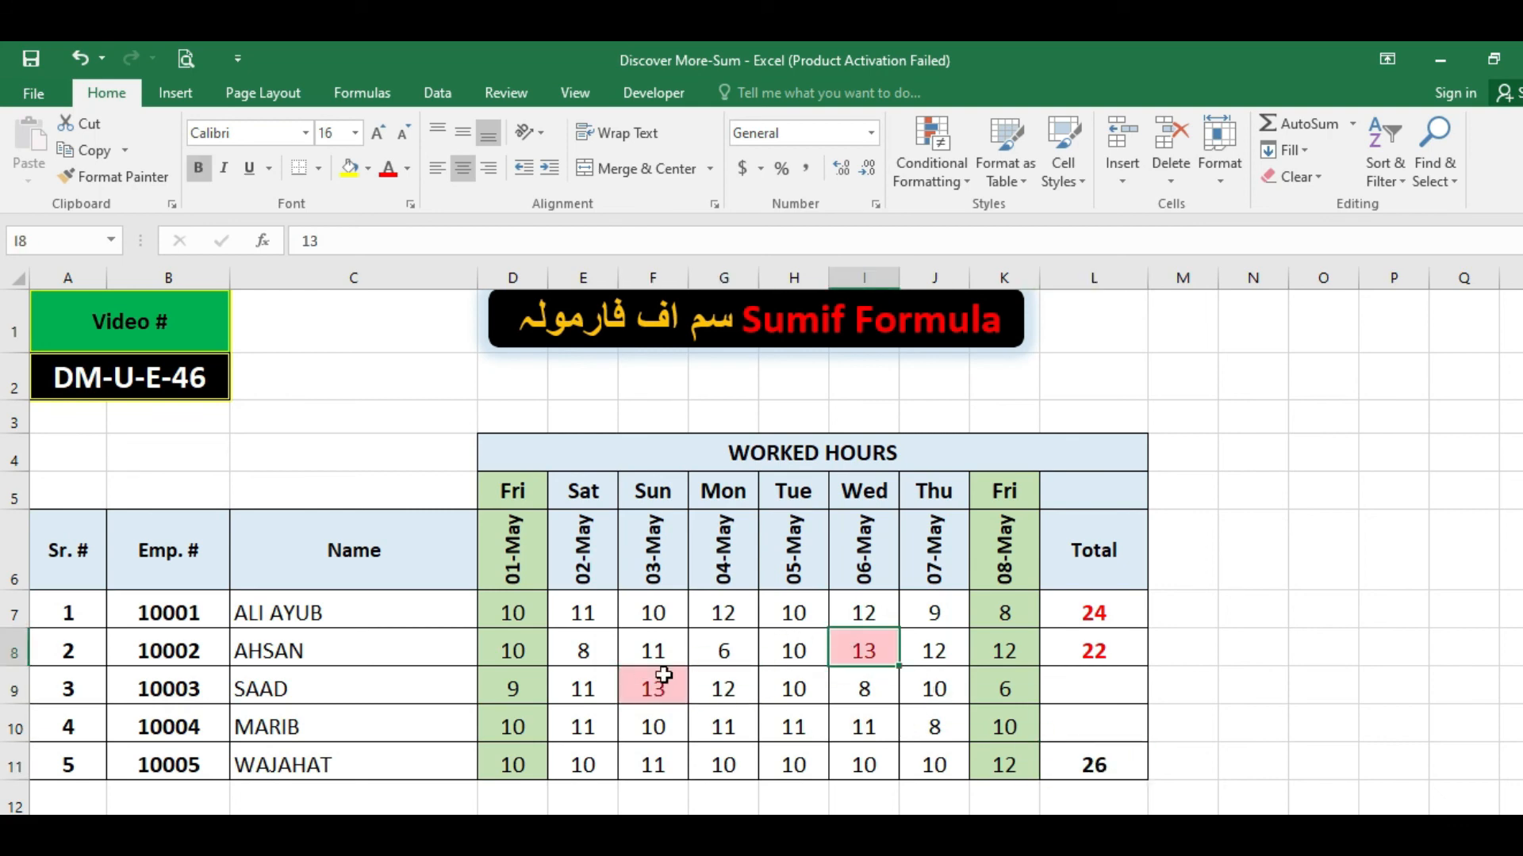
pyautogui.click(615, 686)
pyautogui.click(1078, 763)
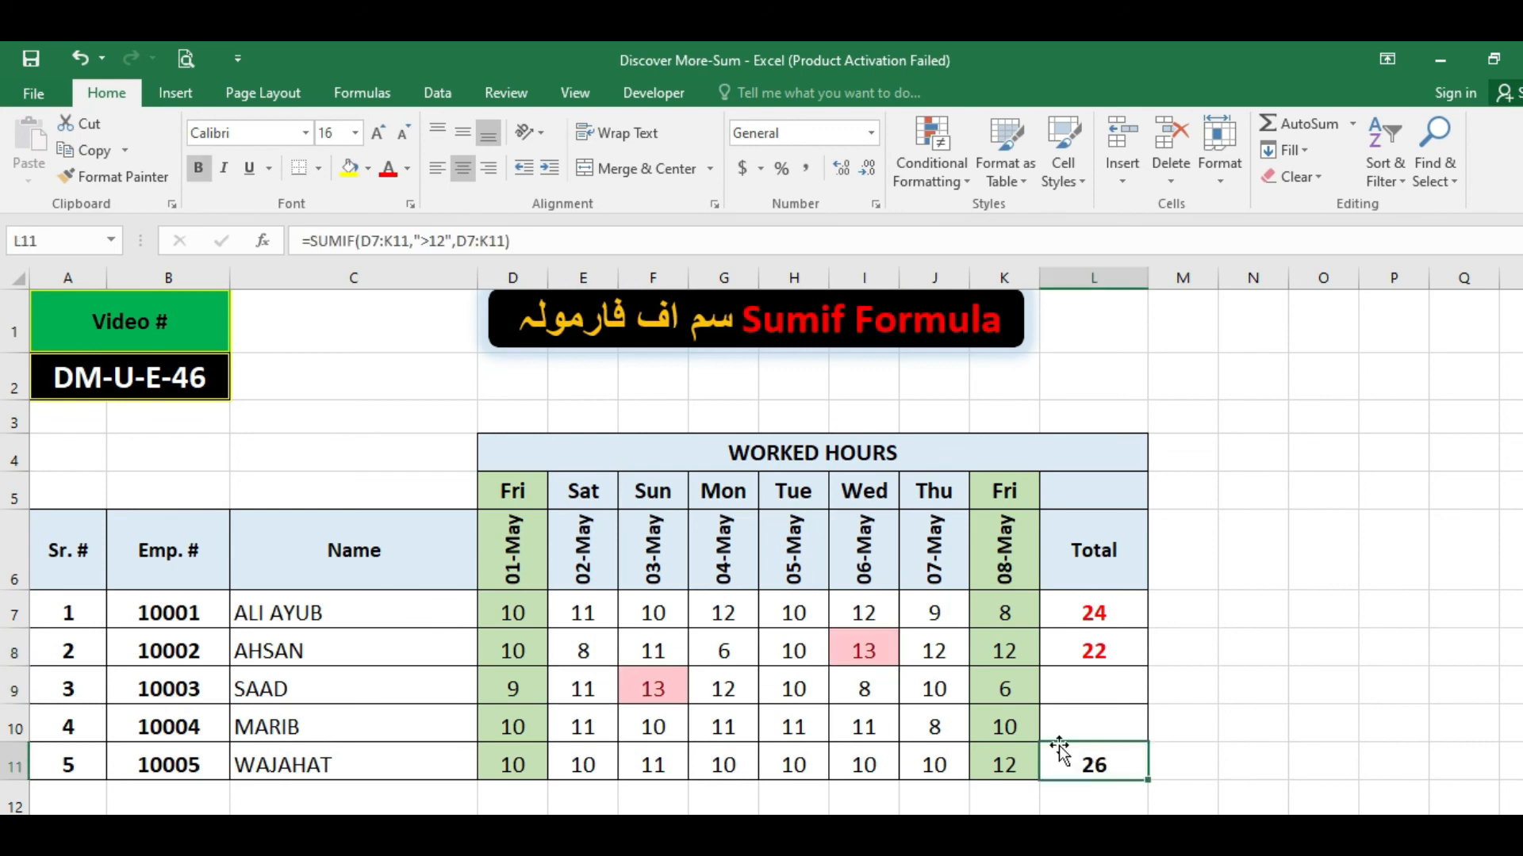
# Step: Set the first employee's Saturday hours in E7 to 14
pyautogui.click(603, 622)
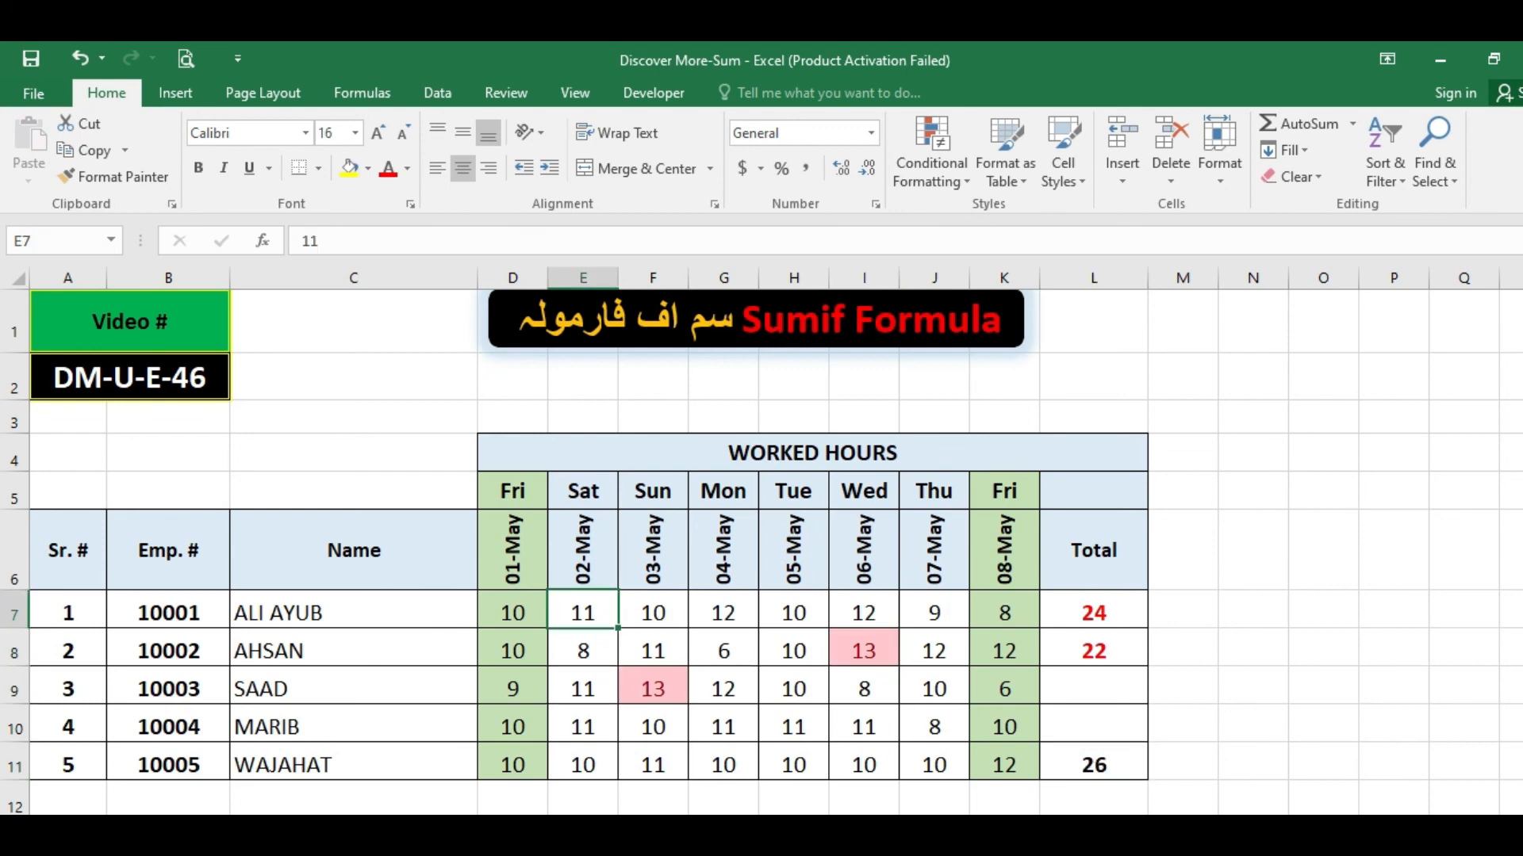
pyautogui.write('14')
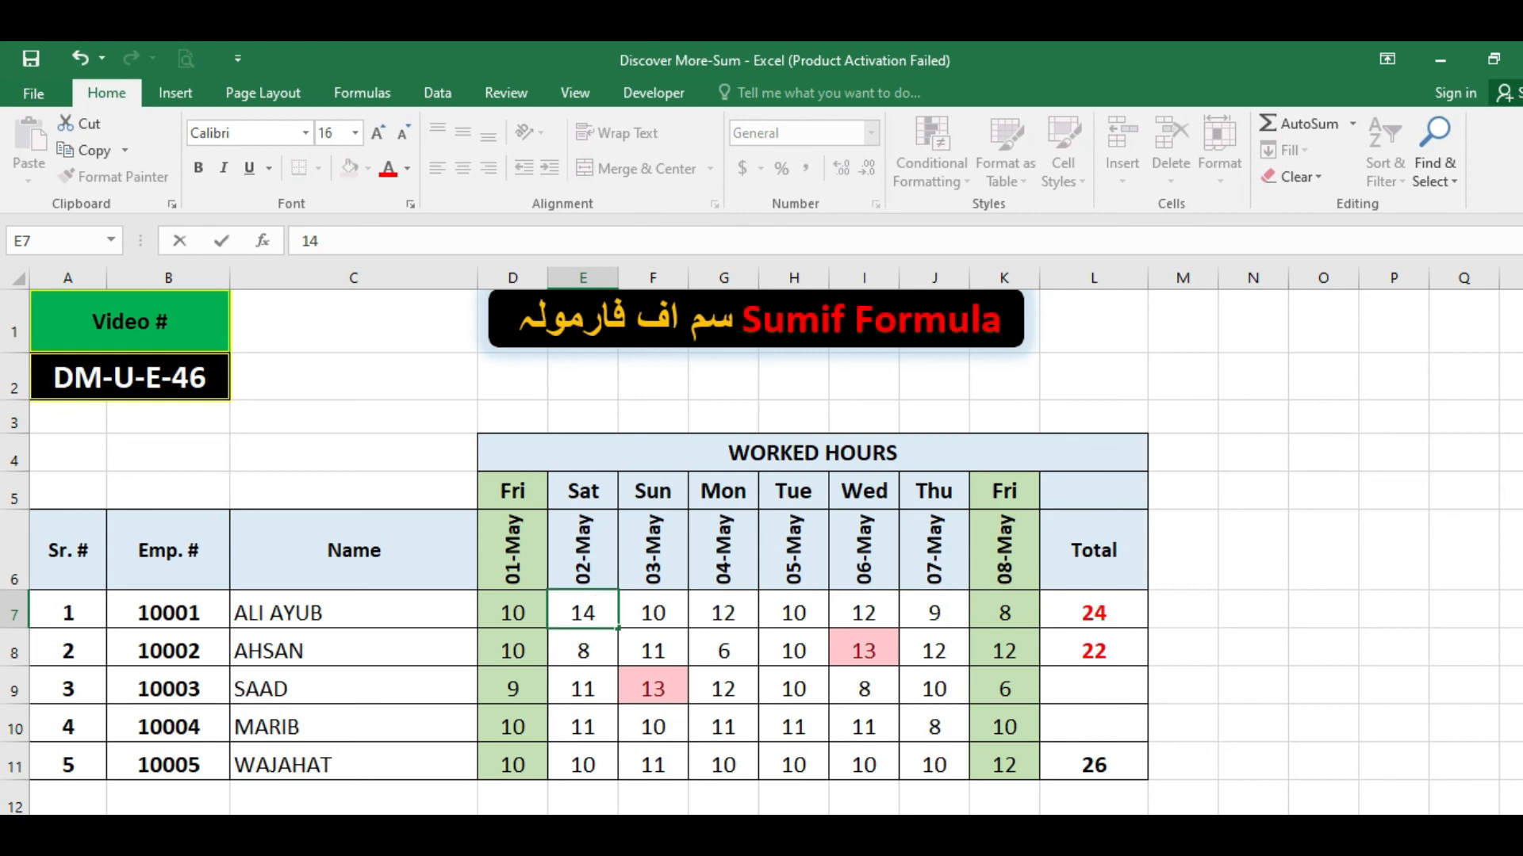
pyautogui.press('Return')
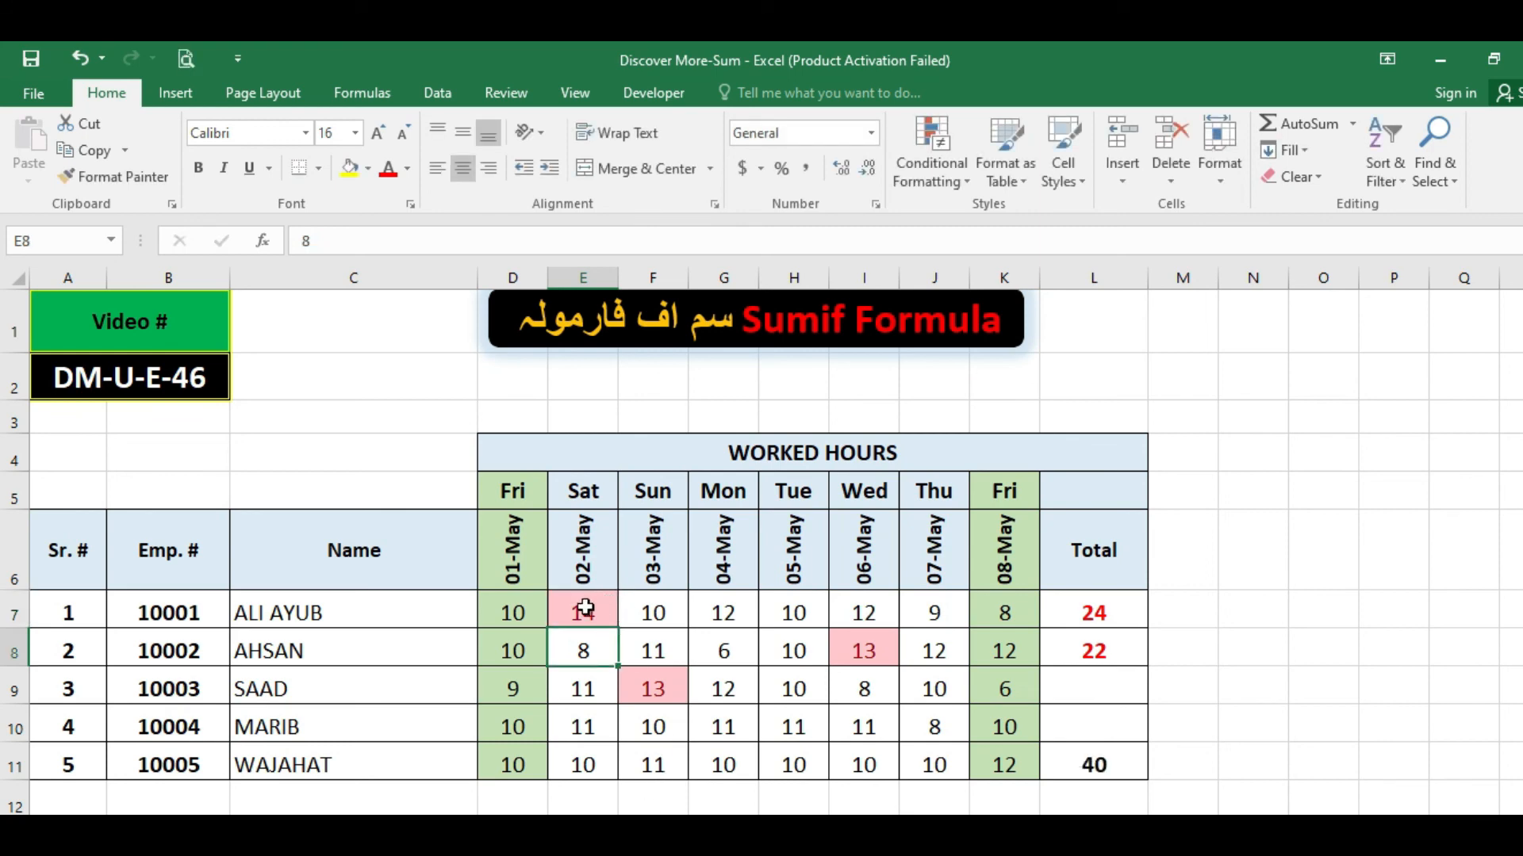
# Step: Open the SUMIF formula in L11 for editing
pyautogui.click(1111, 766)
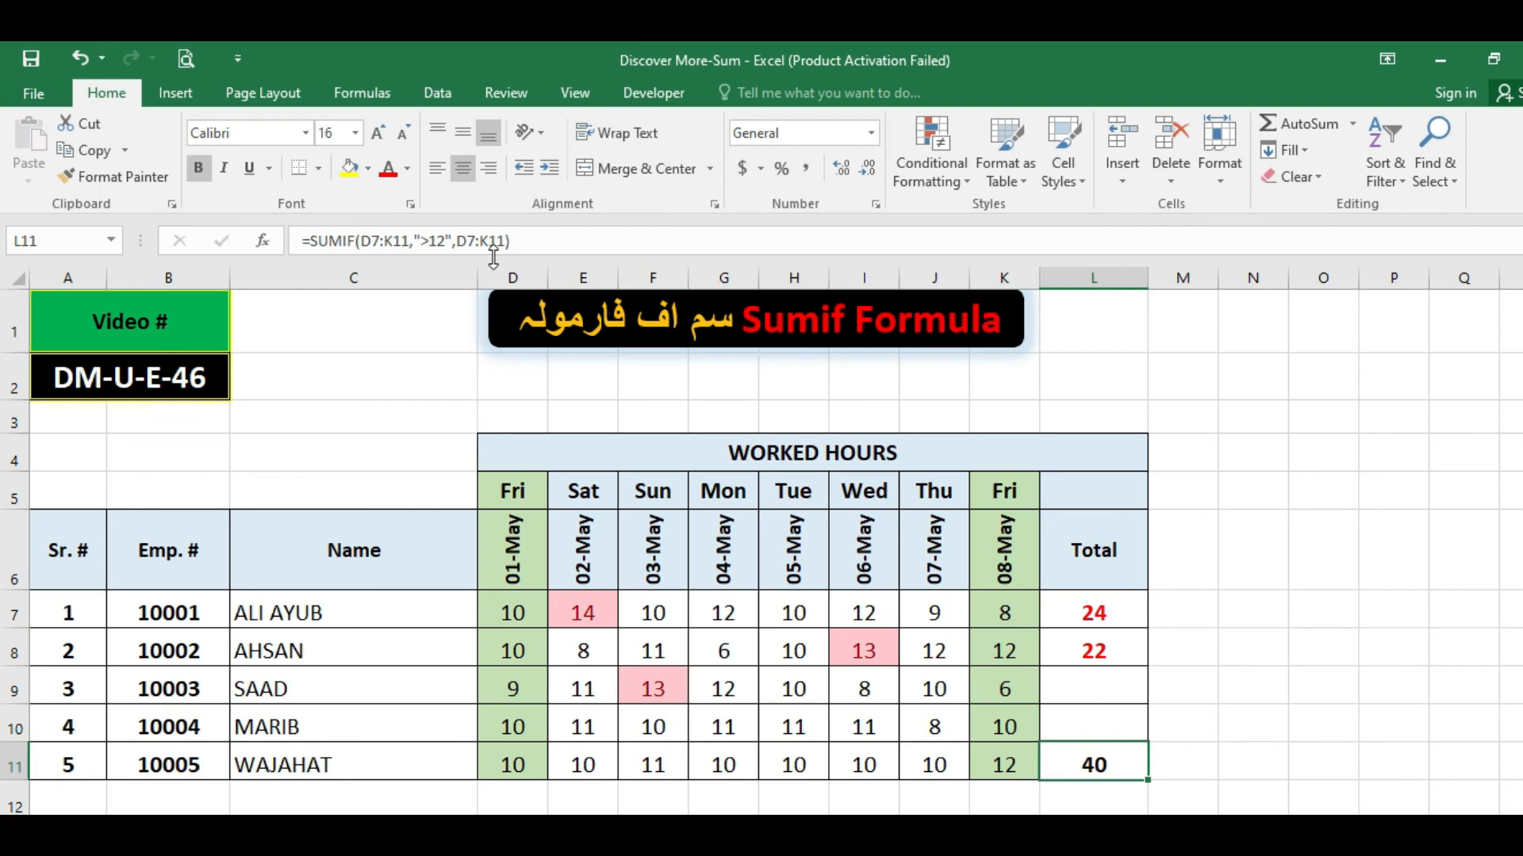
pyautogui.click(539, 240)
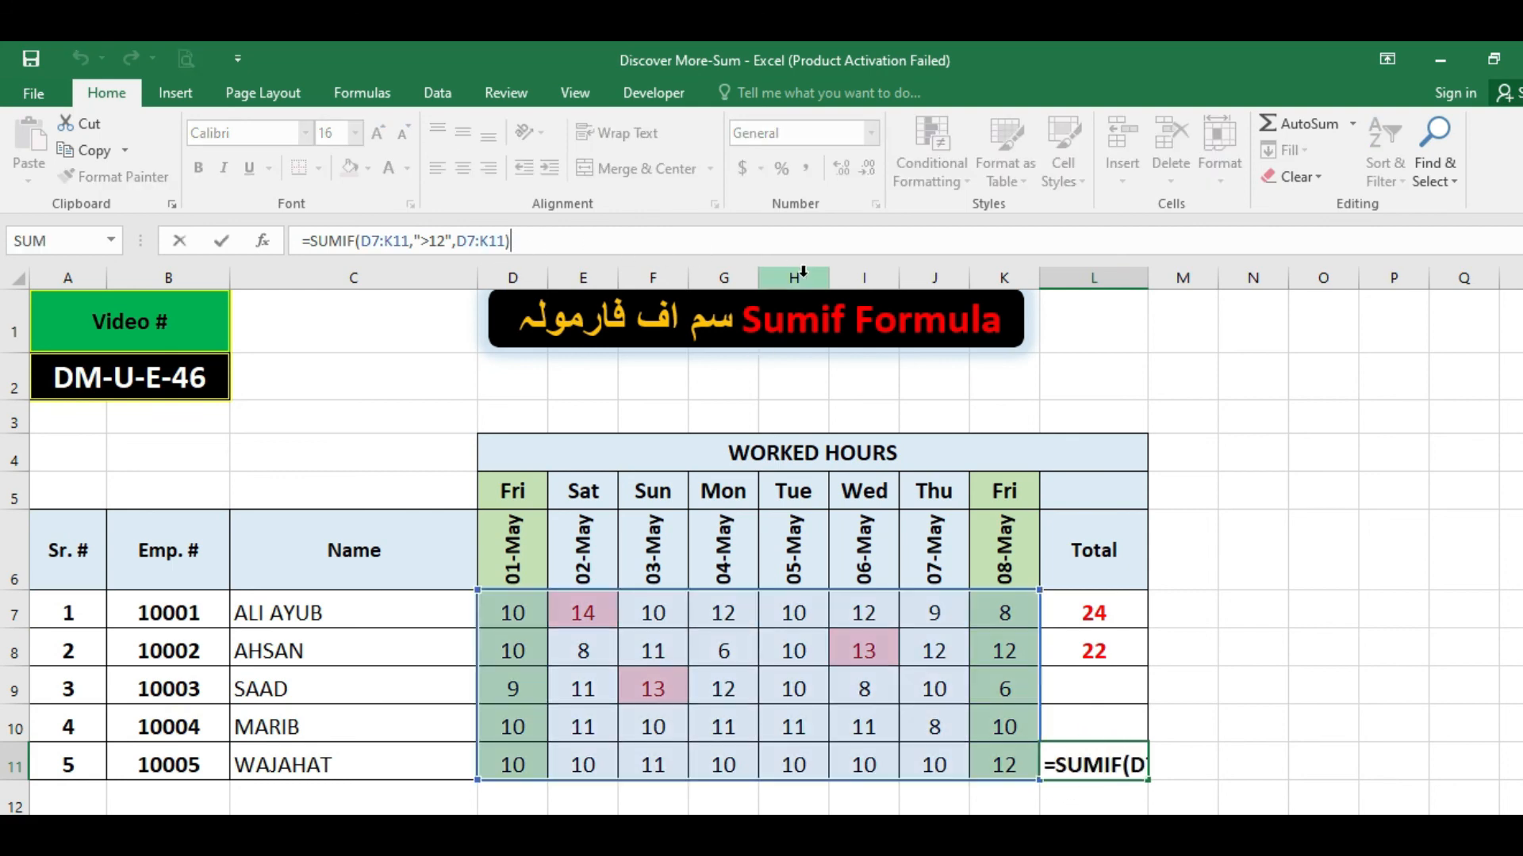